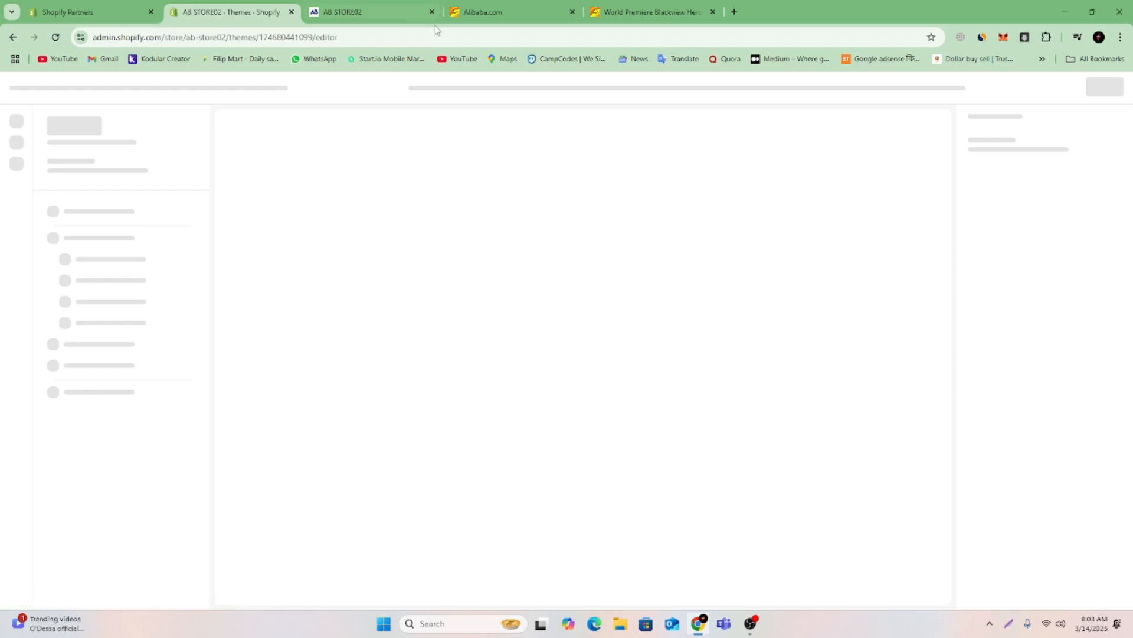
Look over the AB STORE02 storefront home page from the slideshow to the footer, and return to the theme editor.
{"action": "left_click", "coordinate": [417, 7]}
{"action": "scroll", "coordinate": [1101, 390], "scroll_direction": "down", "scroll_amount": 20}
{"action": "scroll", "coordinate": [1086, 431], "scroll_direction": "down", "scroll_amount": 10}
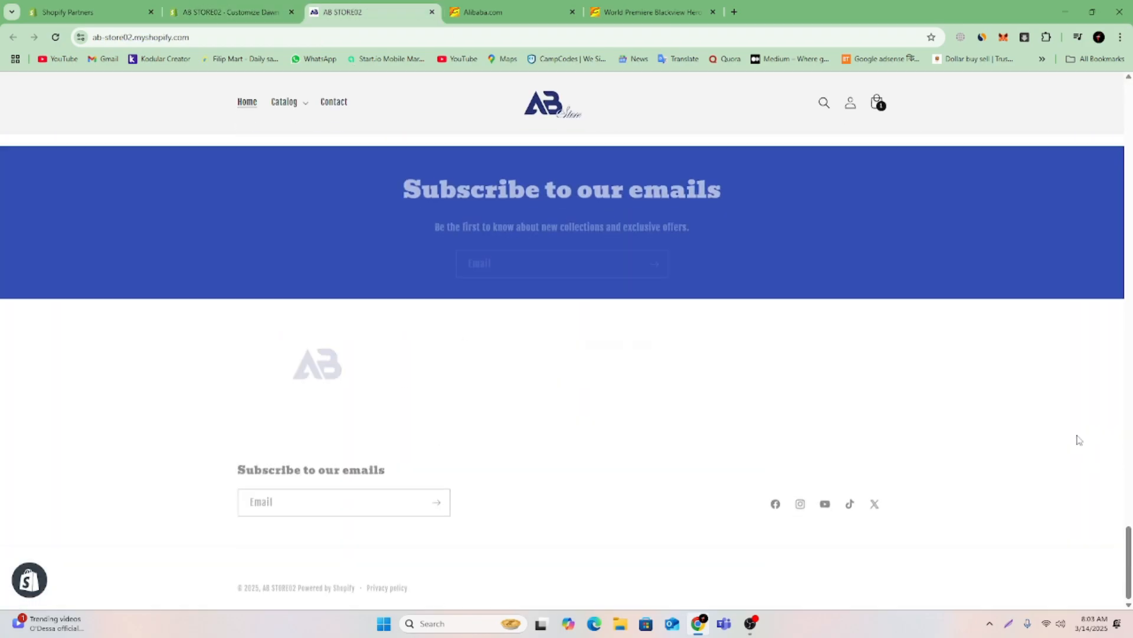
{"action": "scroll", "coordinate": [1077, 442], "scroll_direction": "up", "scroll_amount": 4}
{"action": "scroll", "coordinate": [1075, 436], "scroll_direction": "up", "scroll_amount": 3}
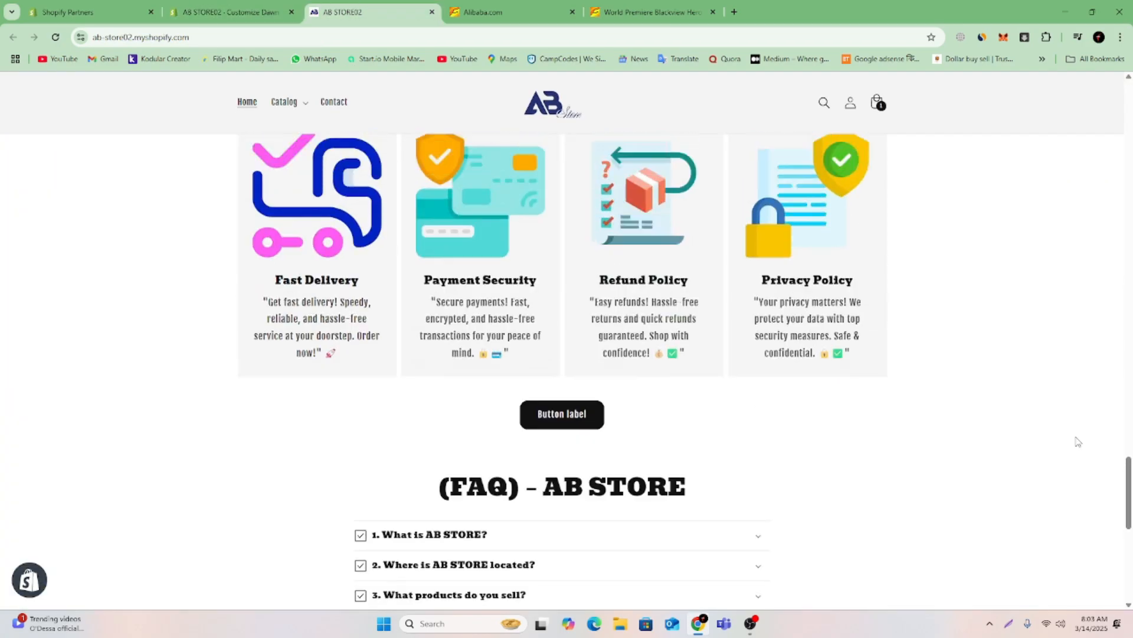
{"action": "scroll", "coordinate": [1075, 437], "scroll_direction": "down", "scroll_amount": 1}
{"action": "scroll", "coordinate": [1074, 440], "scroll_direction": "up", "scroll_amount": 12}
{"action": "scroll", "coordinate": [1074, 442], "scroll_direction": "up", "scroll_amount": 15}
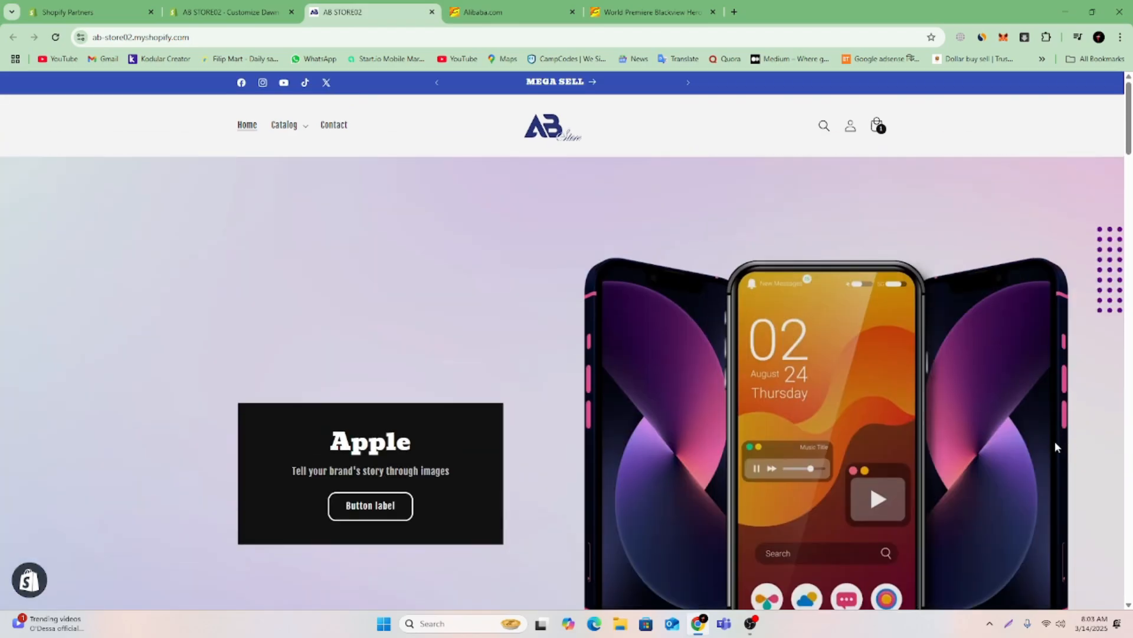
{"action": "scroll", "coordinate": [1054, 442], "scroll_direction": "down", "scroll_amount": 20}
{"action": "scroll", "coordinate": [1055, 447], "scroll_direction": "down", "scroll_amount": 5}
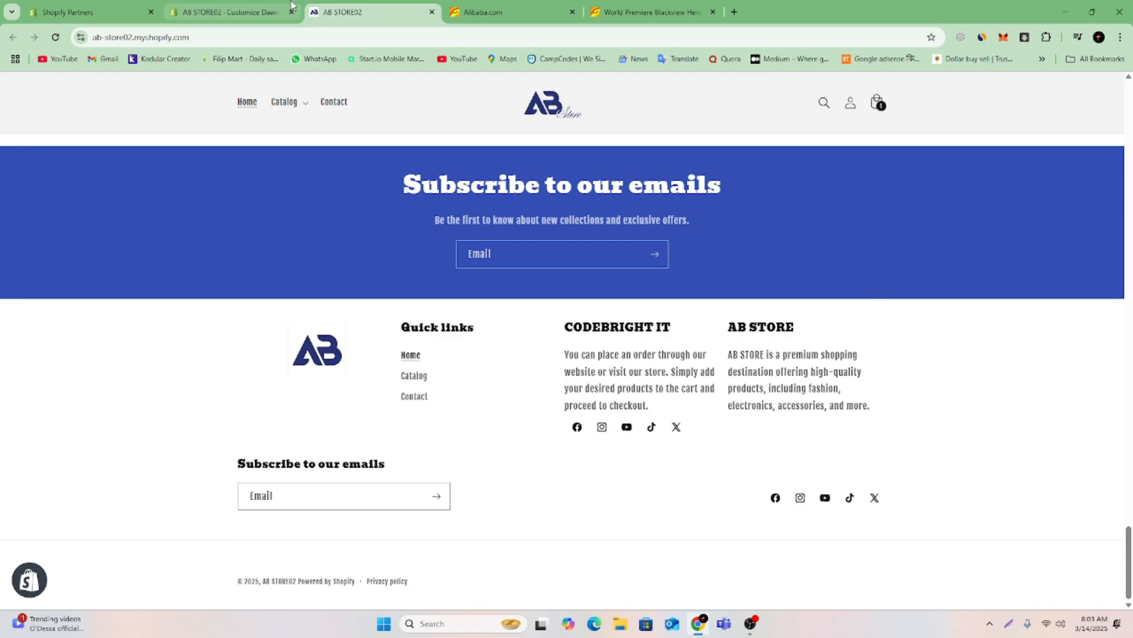
{"action": "left_click", "coordinate": [200, 10]}
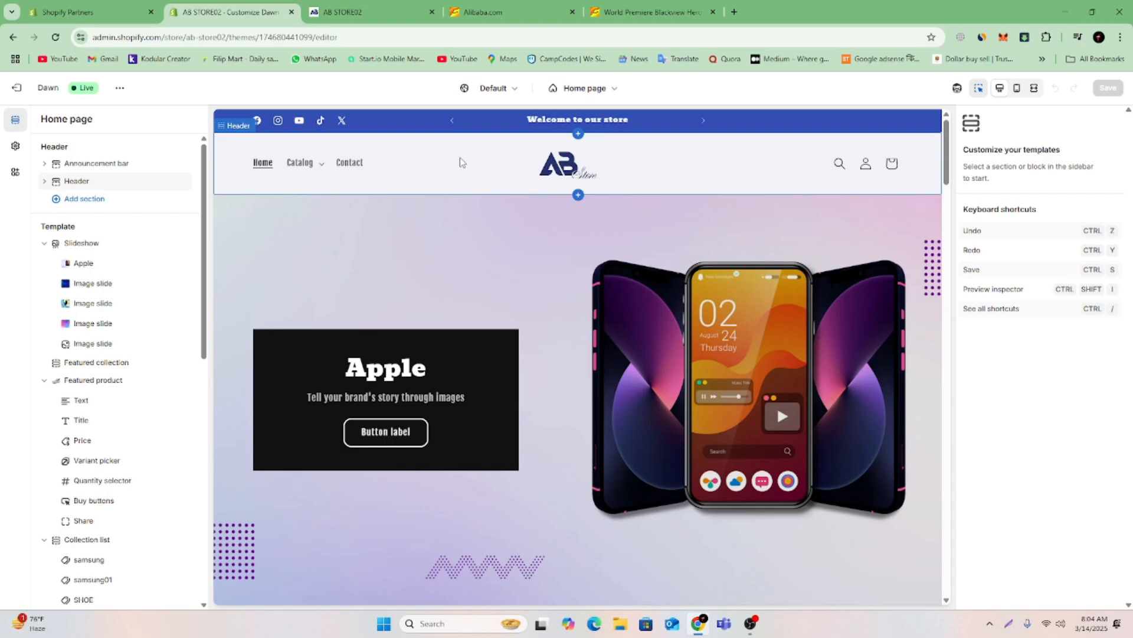
Examine the storefront home page sections again, from the FAQ up through the featured product and Mega Sell products to the slideshow.
{"action": "left_click", "coordinate": [344, 7]}
{"action": "scroll", "coordinate": [906, 392], "scroll_direction": "up", "scroll_amount": 10}
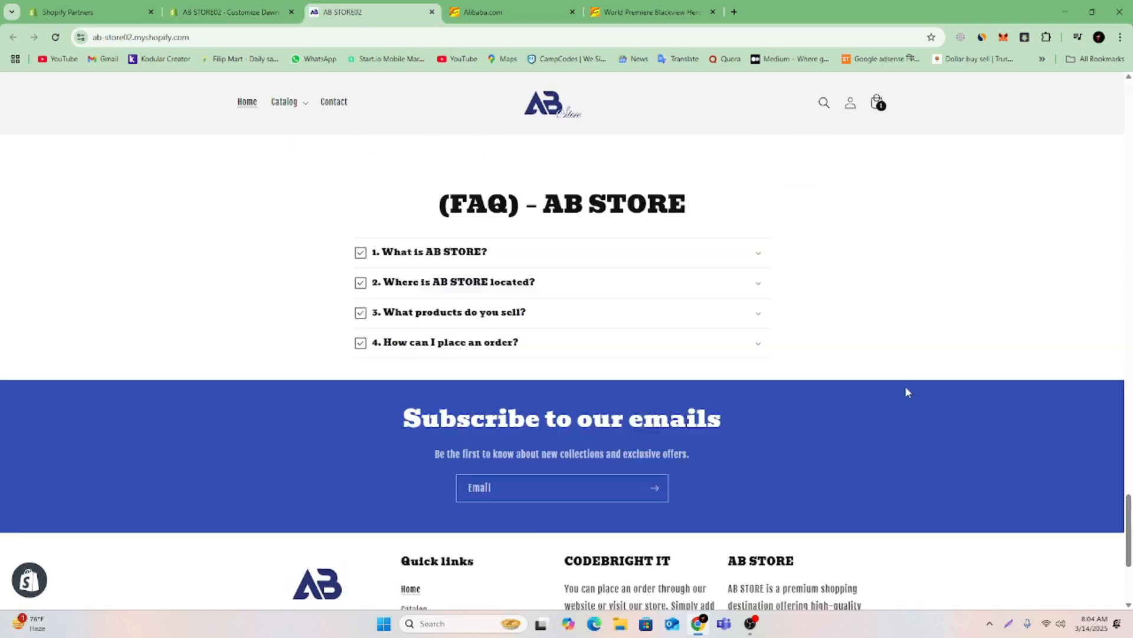
{"action": "scroll", "coordinate": [552, 367], "scroll_direction": "up", "scroll_amount": 10}
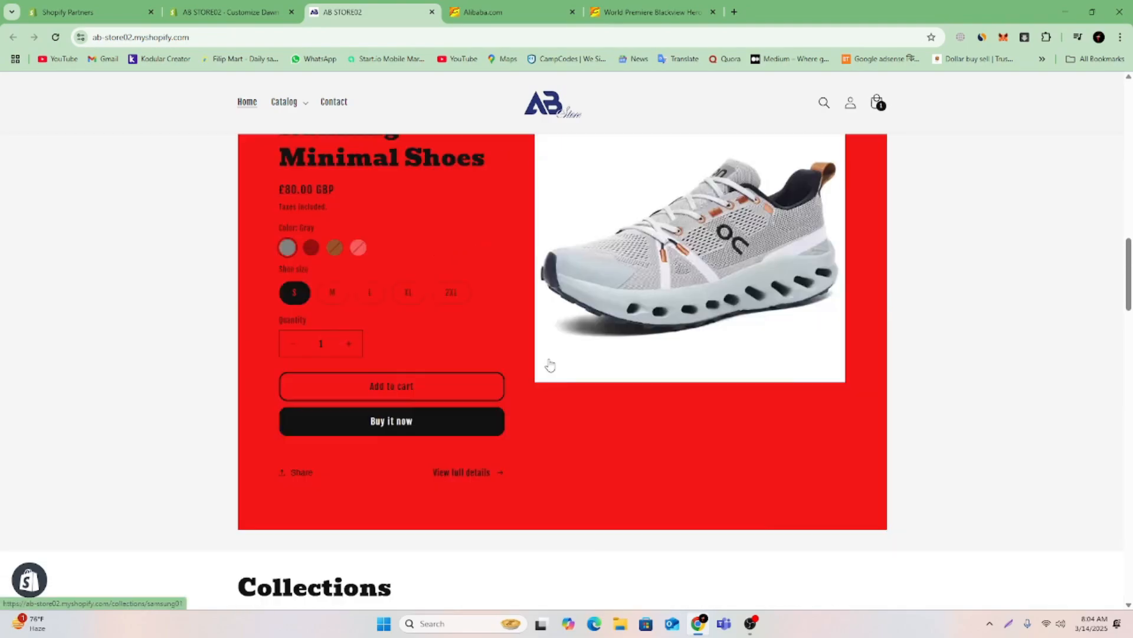
{"action": "scroll", "coordinate": [546, 363], "scroll_direction": "down", "scroll_amount": 5}
{"action": "scroll", "coordinate": [544, 362], "scroll_direction": "up", "scroll_amount": 10}
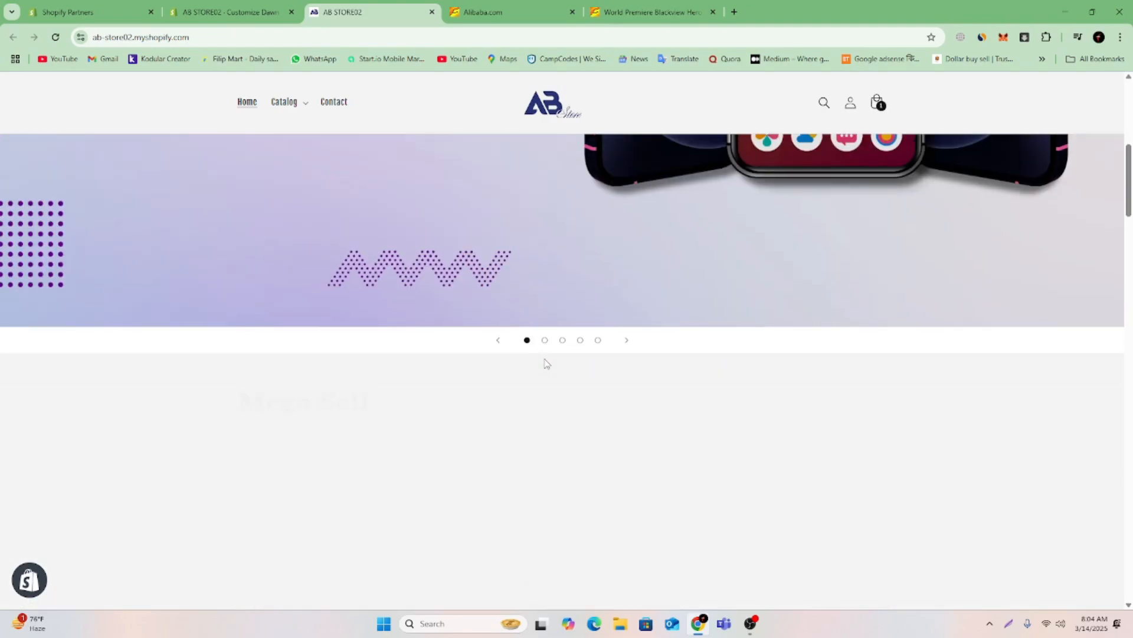
{"action": "scroll", "coordinate": [544, 362], "scroll_direction": "down", "scroll_amount": 8}
{"action": "scroll", "coordinate": [535, 366], "scroll_direction": "up", "scroll_amount": 5}
{"action": "scroll", "coordinate": [531, 373], "scroll_direction": "up", "scroll_amount": 6}
{"action": "scroll", "coordinate": [531, 372], "scroll_direction": "down", "scroll_amount": 6}
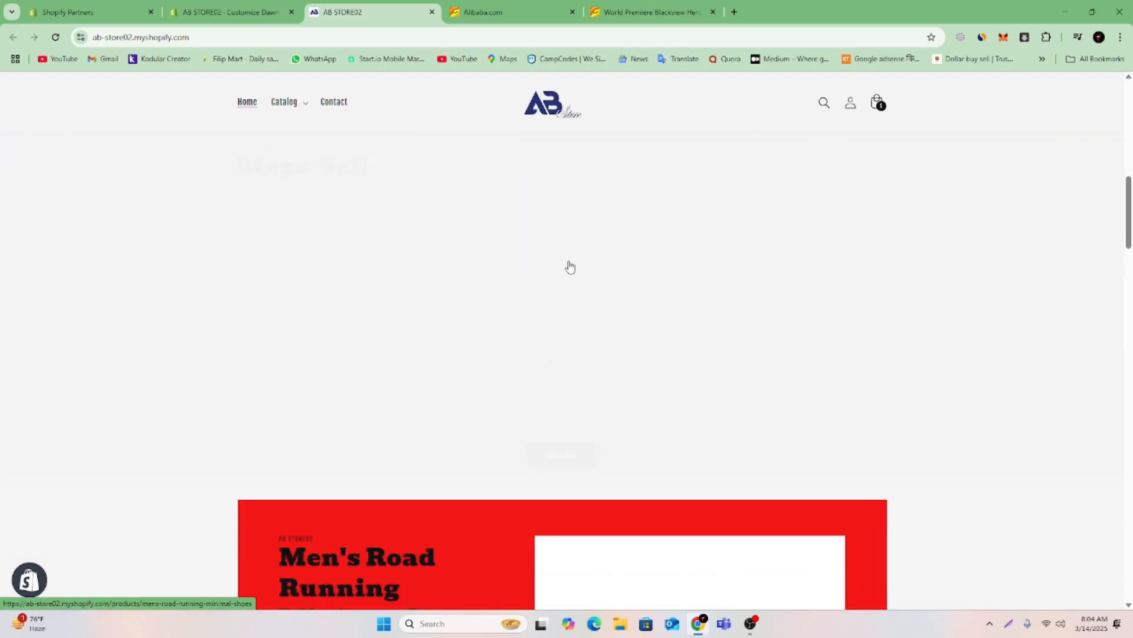
{"action": "scroll", "coordinate": [570, 277], "scroll_direction": "up", "scroll_amount": 6}
{"action": "scroll", "coordinate": [573, 283], "scroll_direction": "down", "scroll_amount": 6}
{"action": "scroll", "coordinate": [591, 254], "scroll_direction": "up", "scroll_amount": 4}
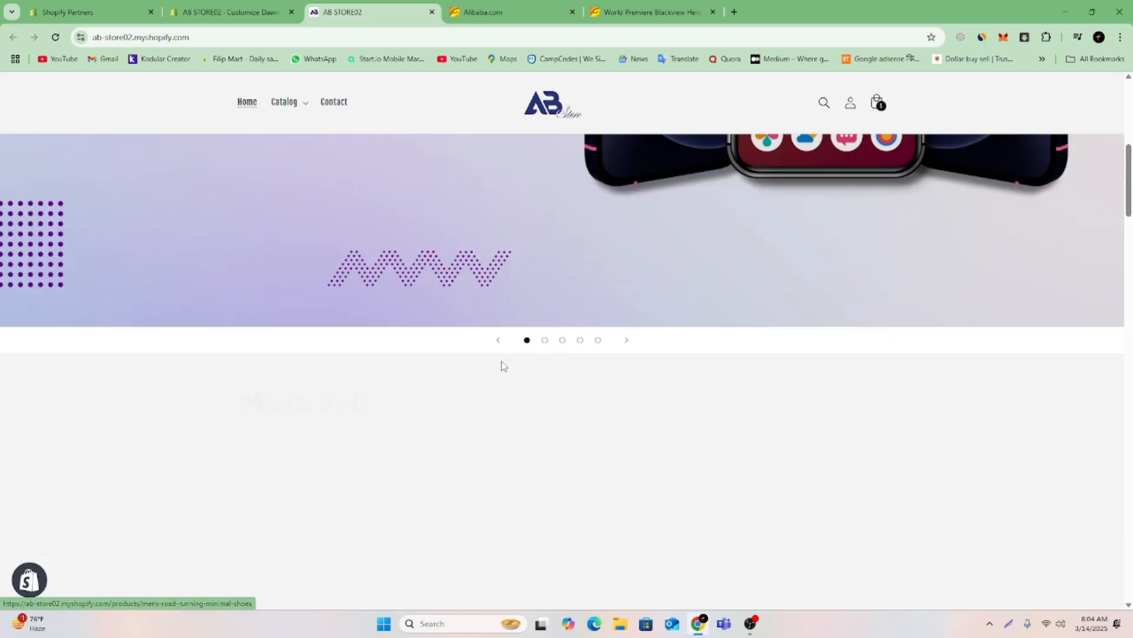
Show the previous slide in the home page slideshow and reload the storefront's home page.
{"action": "left_click", "coordinate": [499, 341]}
{"action": "scroll", "coordinate": [622, 445], "scroll_direction": "down", "scroll_amount": 7}
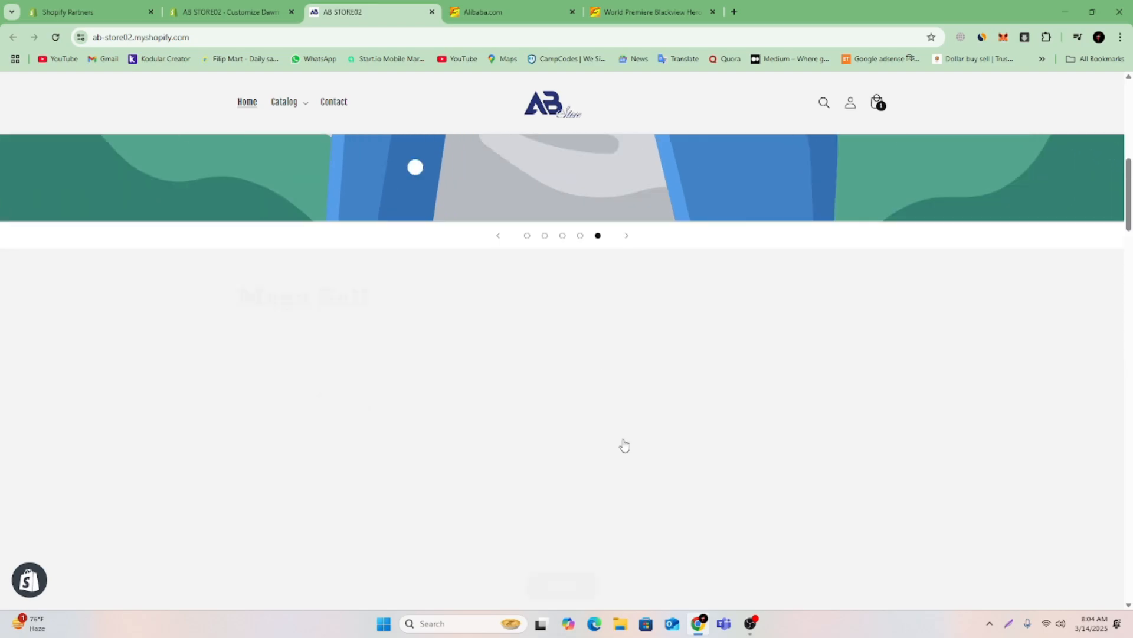
{"action": "scroll", "coordinate": [620, 435], "scroll_direction": "up", "scroll_amount": 4}
{"action": "left_click", "coordinate": [246, 104]}
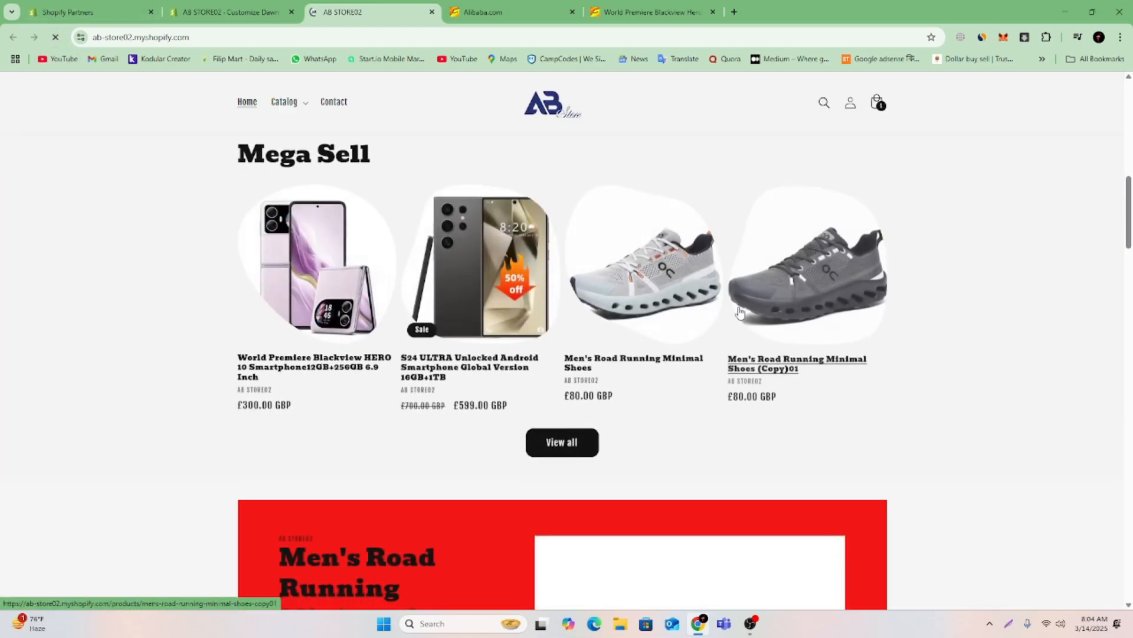
View the Men's Road Running Minimal Shoes product page and its description, and go back to the home page.
{"action": "left_click", "coordinate": [630, 356]}
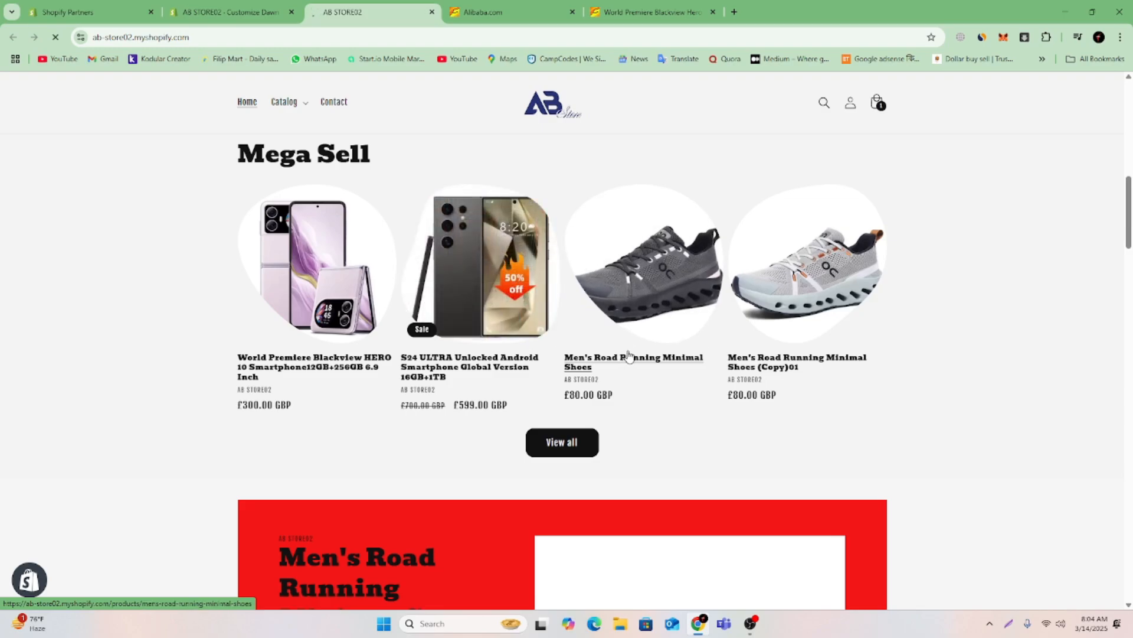
{"action": "scroll", "coordinate": [982, 417], "scroll_direction": "down", "scroll_amount": 6}
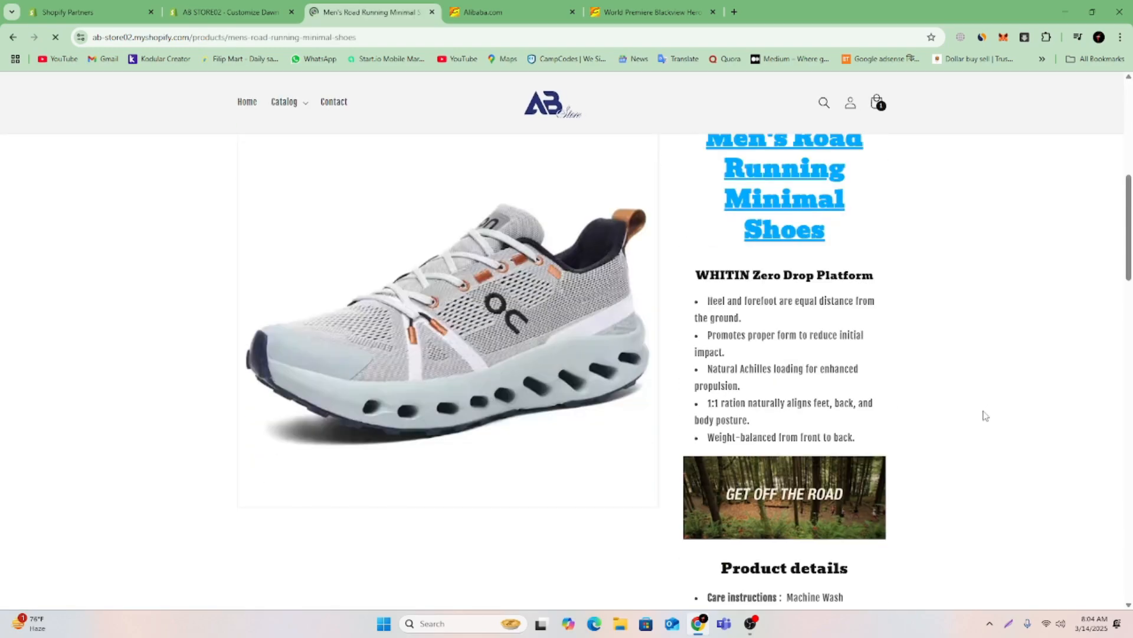
{"action": "scroll", "coordinate": [871, 387], "scroll_direction": "up", "scroll_amount": 5}
{"action": "scroll", "coordinate": [871, 386], "scroll_direction": "up", "scroll_amount": 3}
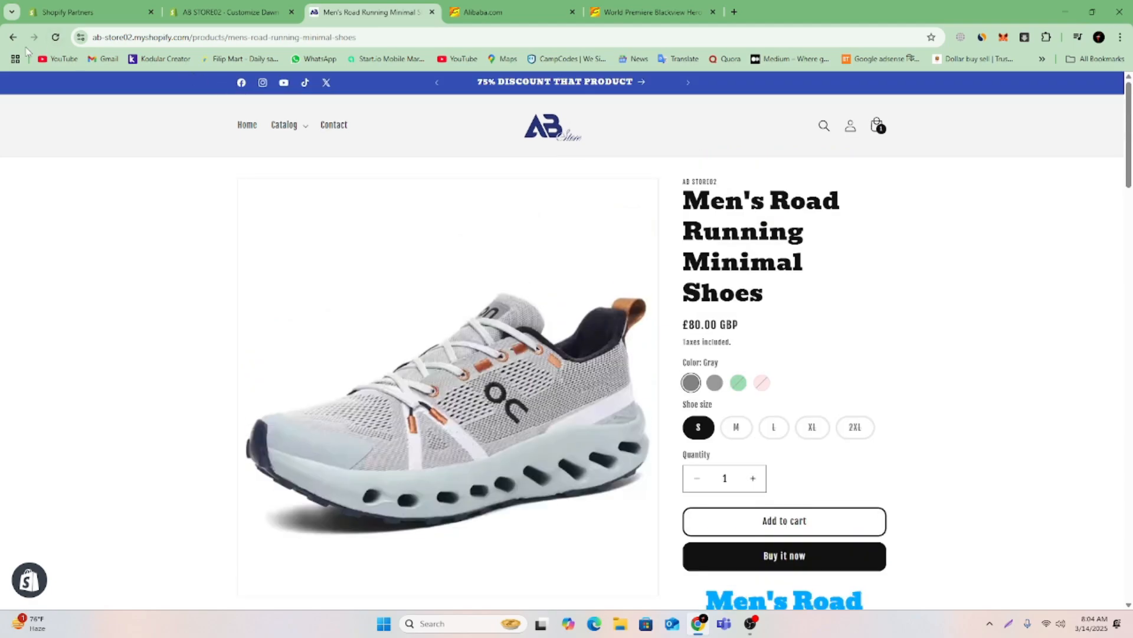
{"action": "key", "text": "alt+Left"}
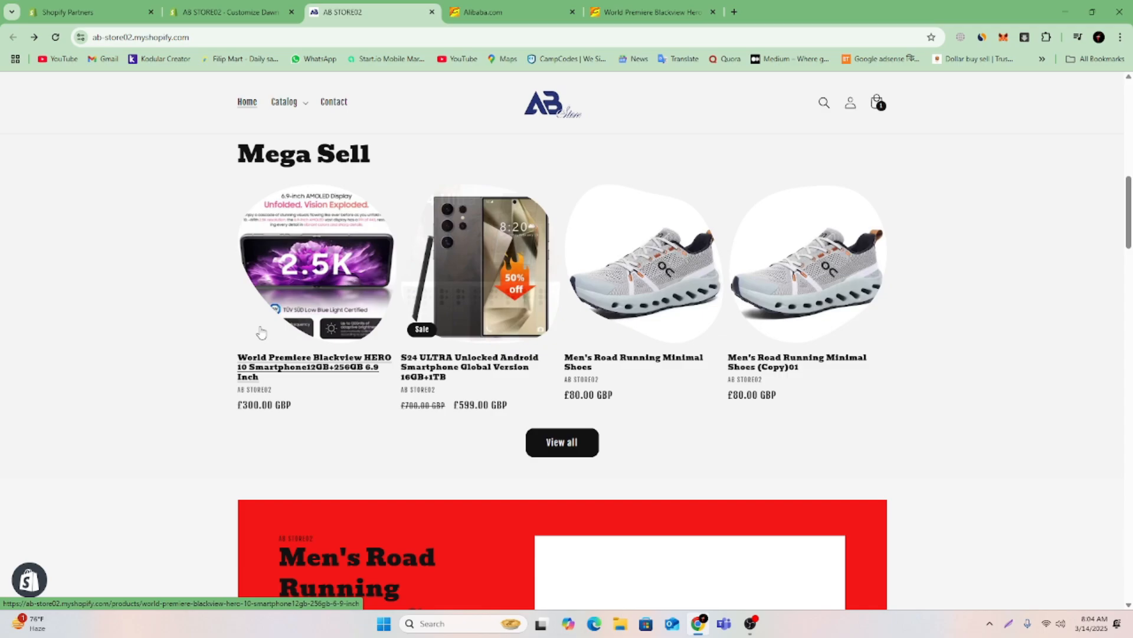
View the S24 ULTRA Unlocked Android Smartphone product page, including its key attributes and packaging details, and go back to the home page.
{"action": "left_click", "coordinate": [436, 366]}
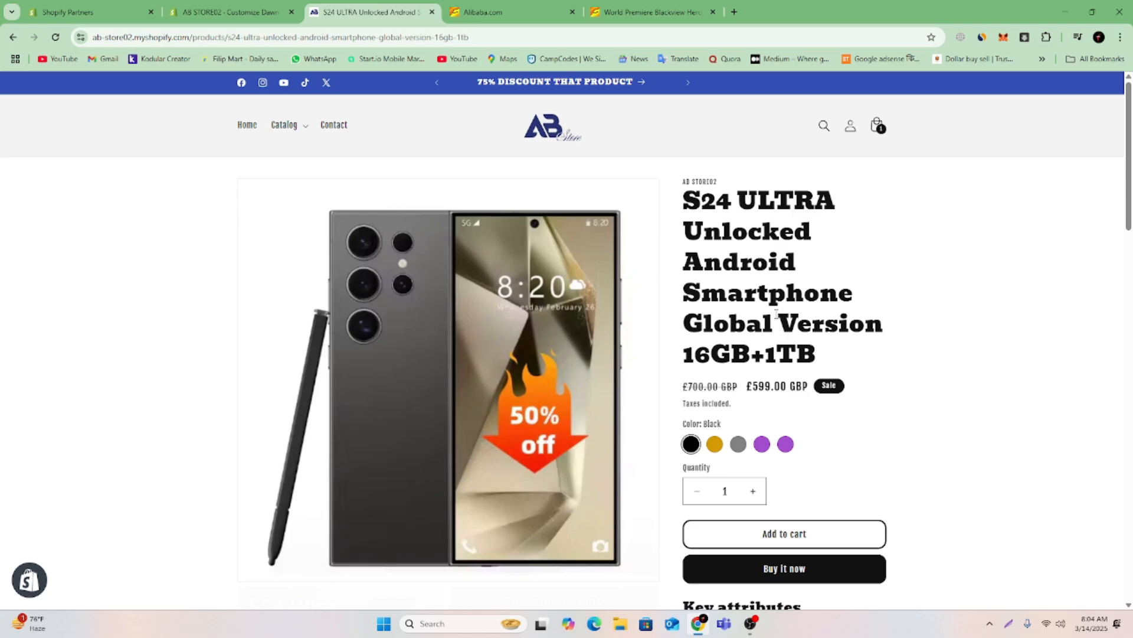
{"action": "scroll", "coordinate": [776, 314], "scroll_direction": "down", "scroll_amount": 15}
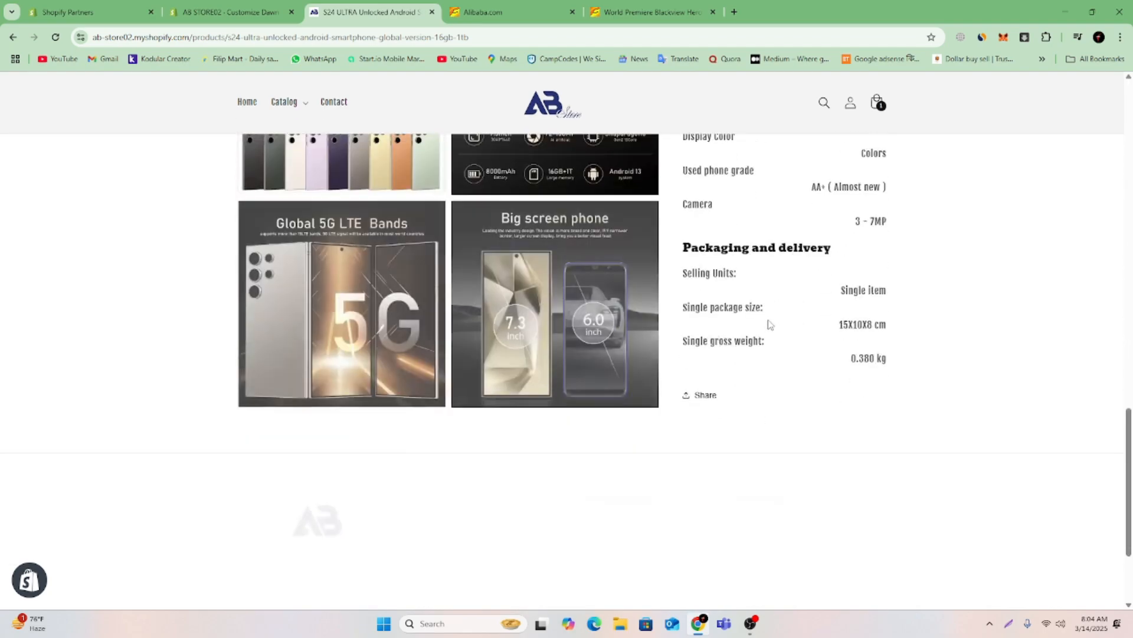
{"action": "scroll", "coordinate": [769, 324], "scroll_direction": "up", "scroll_amount": 12}
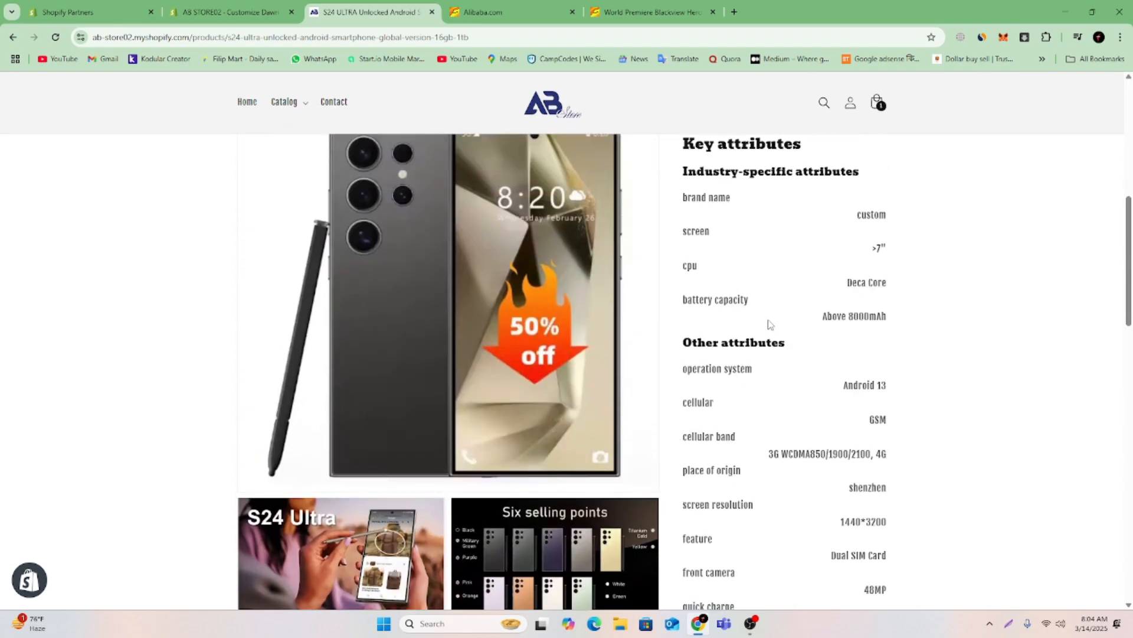
{"action": "scroll", "coordinate": [770, 324], "scroll_direction": "up", "scroll_amount": 5}
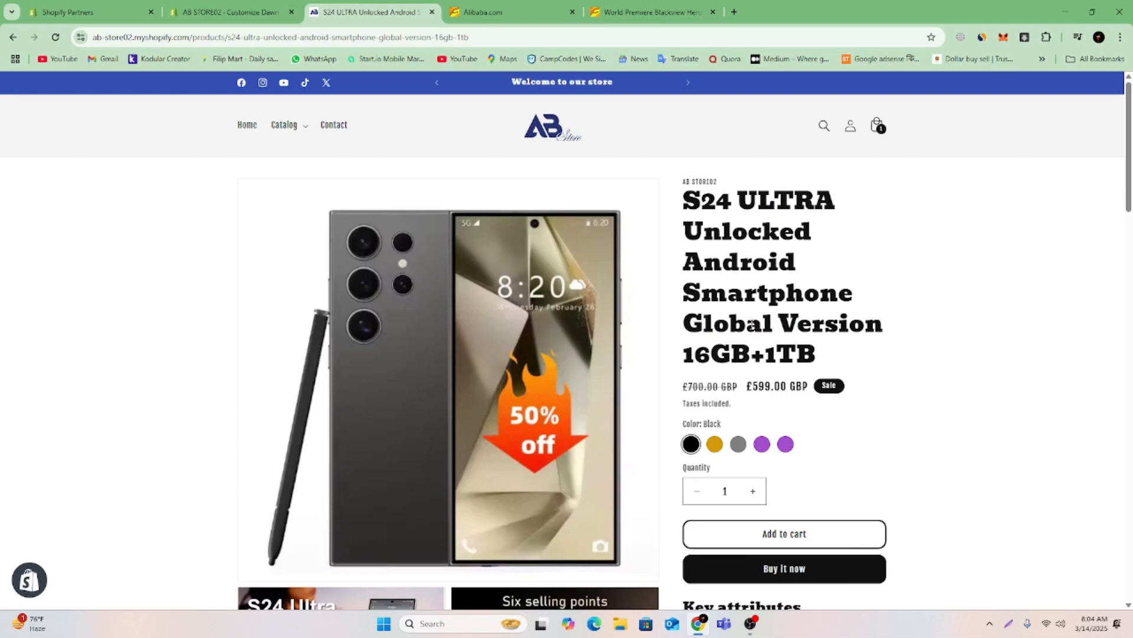
{"action": "left_click", "coordinate": [12, 38]}
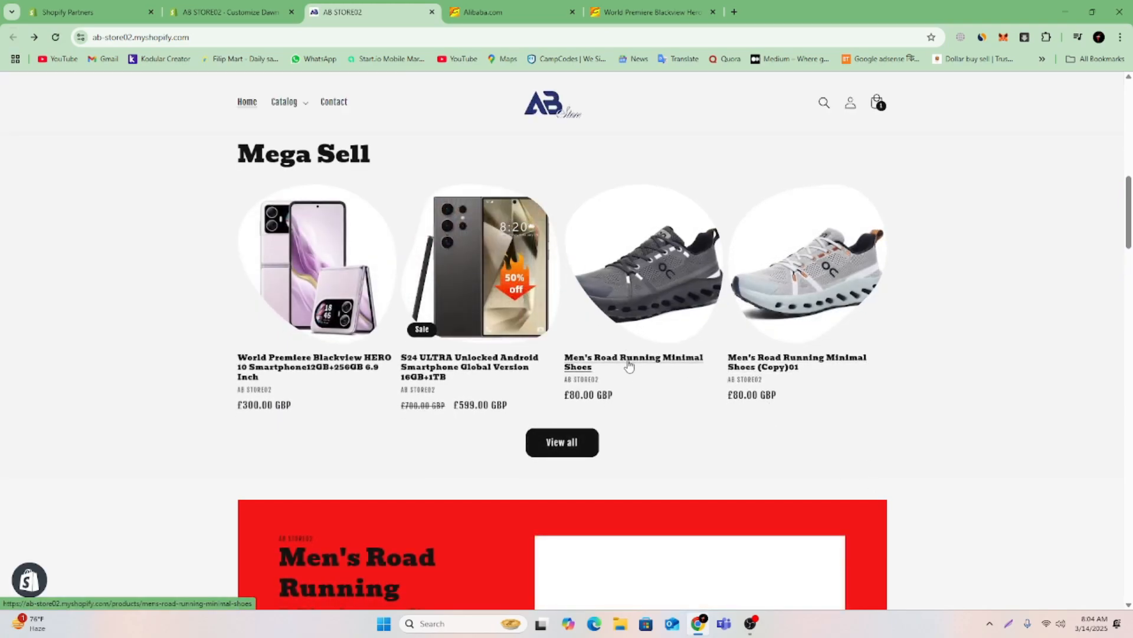
Open the Men's Road Running Minimal Shoes and S24 ULTRA product pages in separate new tabs, and show the shoes page.
{"action": "right_click", "coordinate": [630, 362]}
{"action": "left_click", "coordinate": [649, 370]}
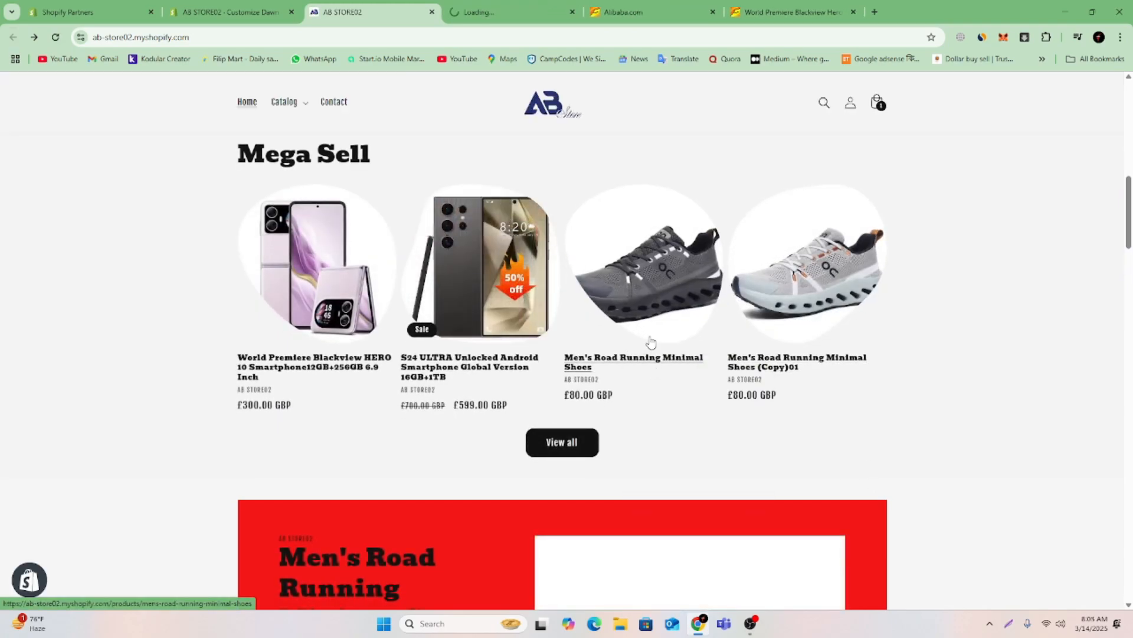
{"action": "right_click", "coordinate": [458, 363]}
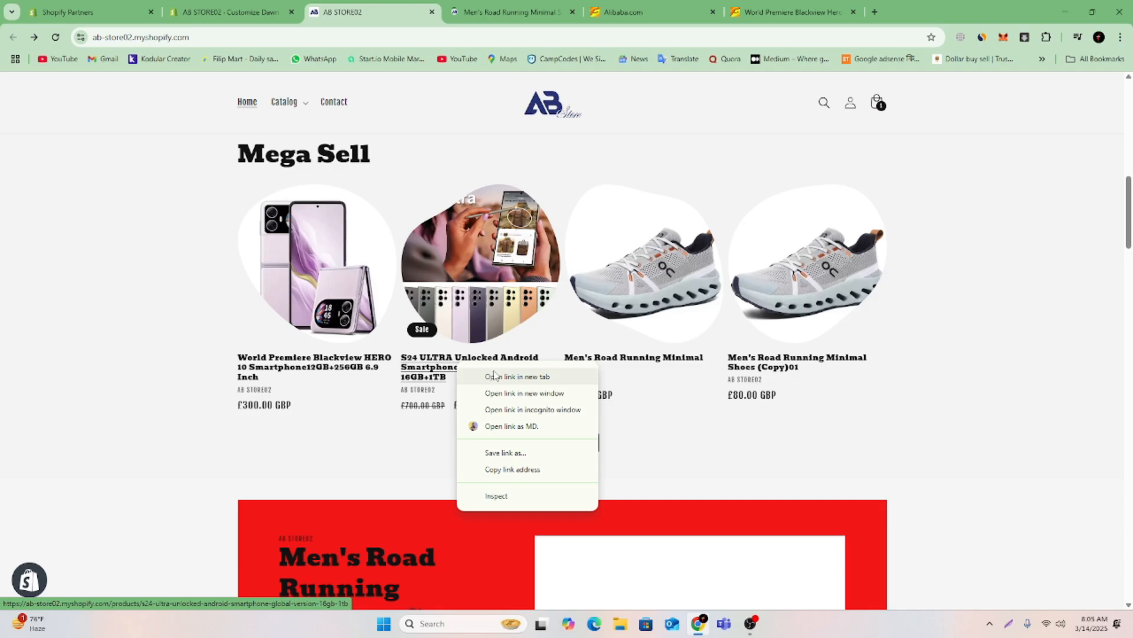
{"action": "left_click", "coordinate": [494, 375]}
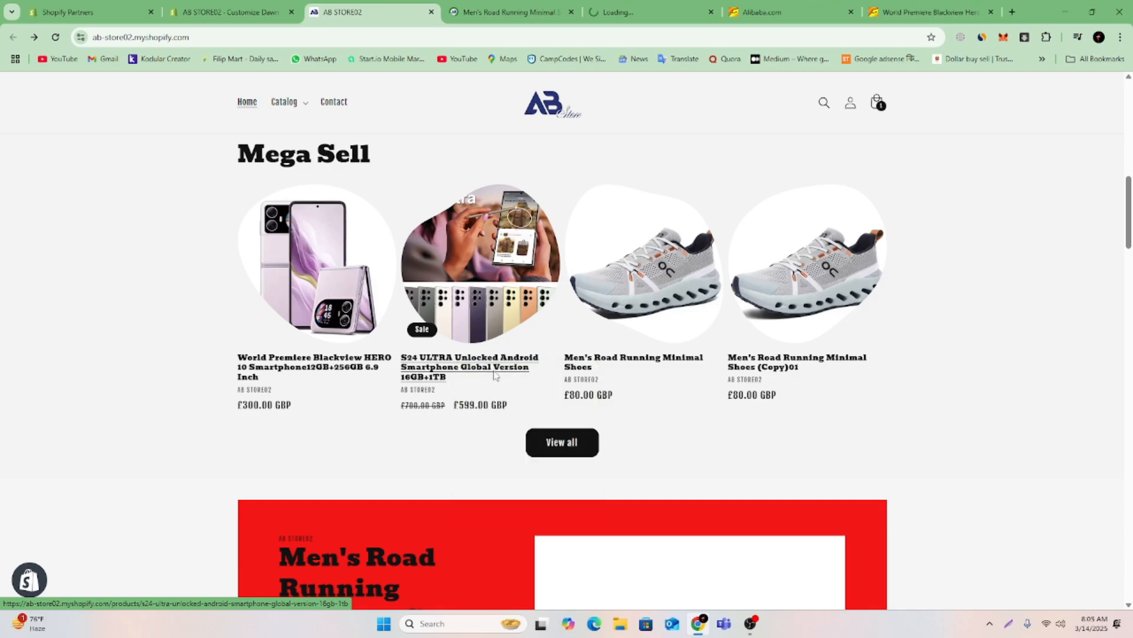
{"action": "left_click", "coordinate": [530, 11]}
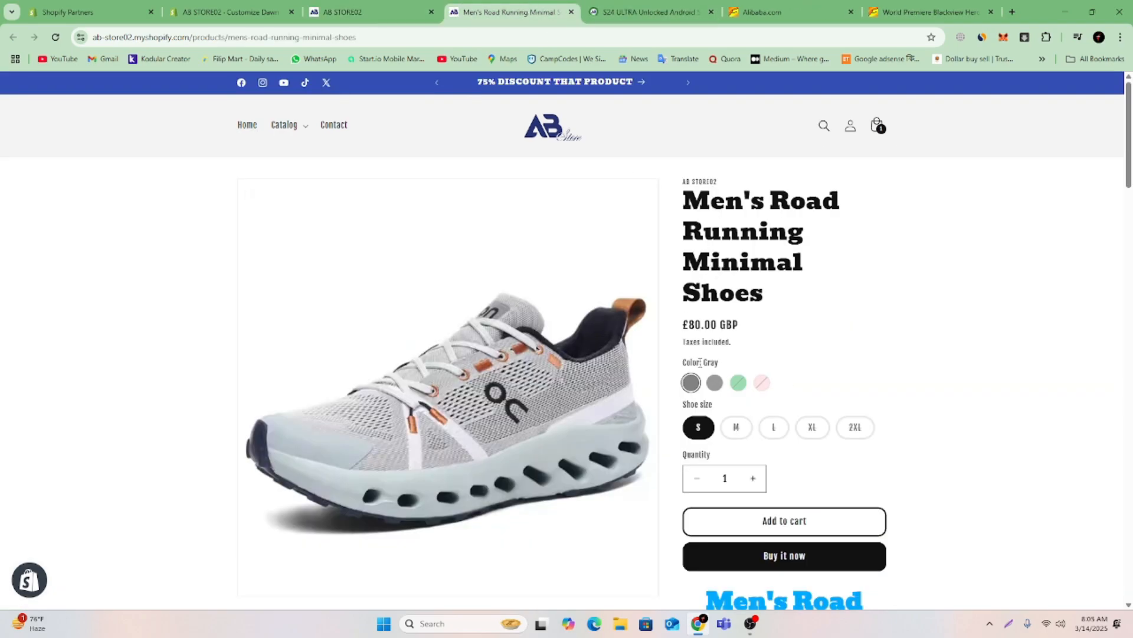
Examine the layout of the Men's Road Running Minimal Shoes description, including its headings, bullet lists, product details, size chart and images.
{"action": "scroll", "coordinate": [991, 334], "scroll_direction": "down", "scroll_amount": 8}
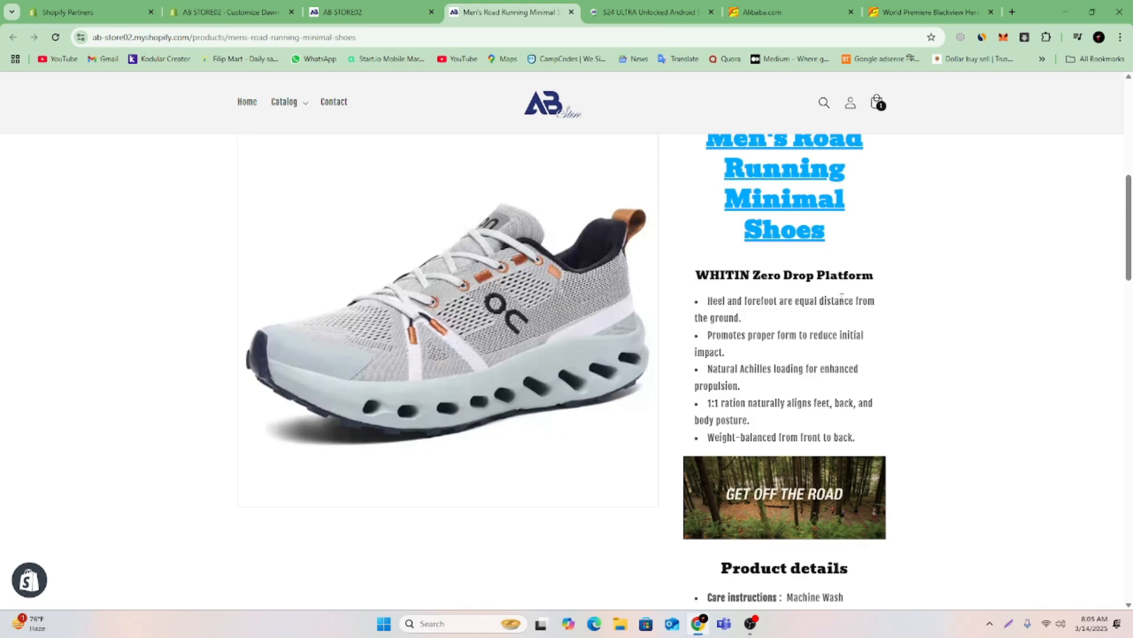
{"action": "scroll", "coordinate": [840, 303], "scroll_direction": "down", "scroll_amount": 2}
{"action": "scroll", "coordinate": [840, 302], "scroll_direction": "down", "scroll_amount": 2}
{"action": "scroll", "coordinate": [840, 308], "scroll_direction": "down", "scroll_amount": 3}
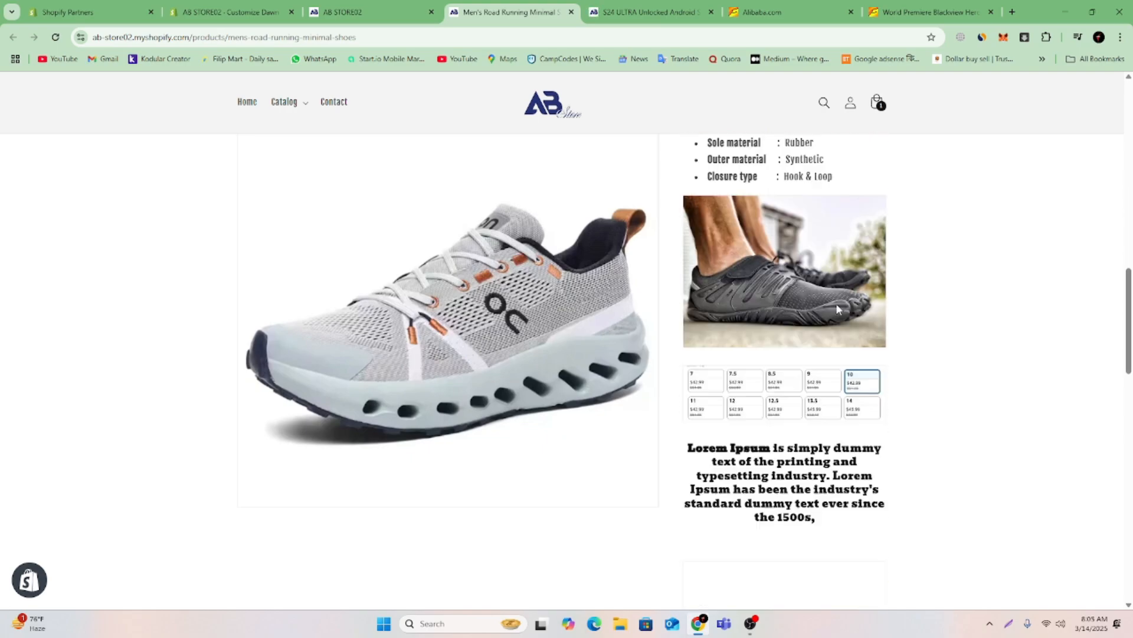
{"action": "scroll", "coordinate": [833, 312], "scroll_direction": "down", "scroll_amount": 5}
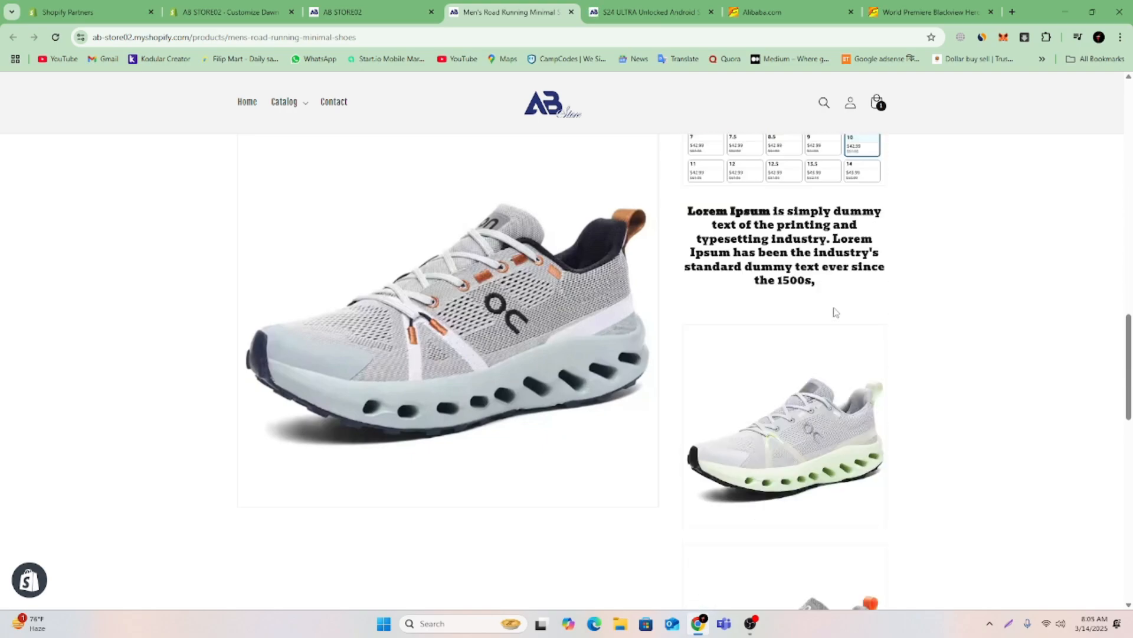
{"action": "scroll", "coordinate": [833, 313], "scroll_direction": "down", "scroll_amount": 3}
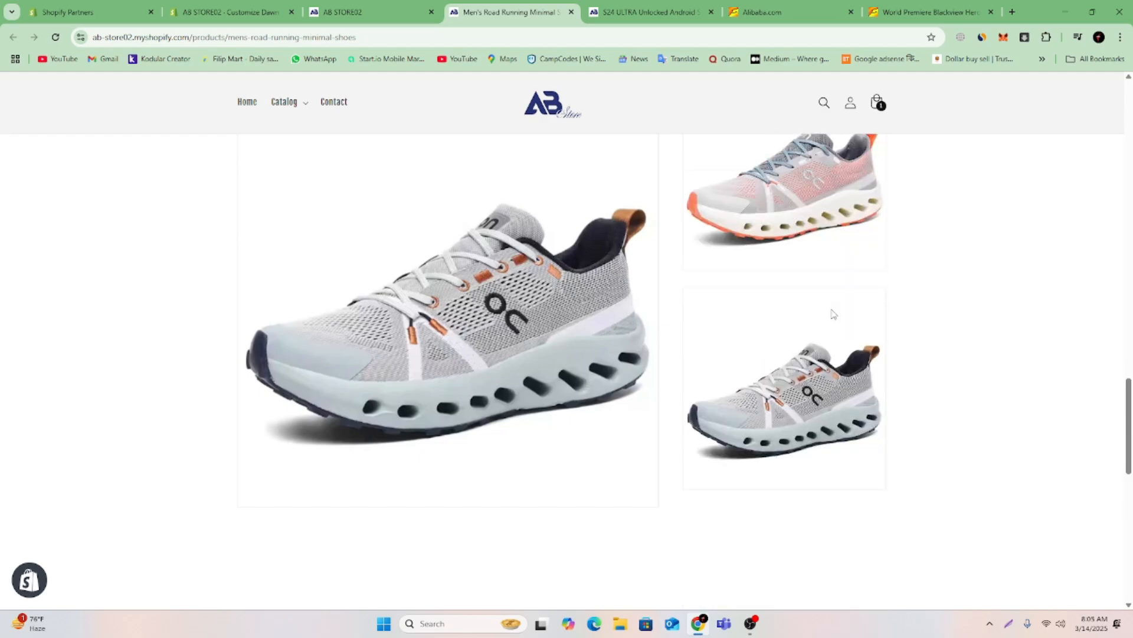
{"action": "scroll", "coordinate": [833, 313], "scroll_direction": "up", "scroll_amount": 9}
{"action": "scroll", "coordinate": [833, 315], "scroll_direction": "up", "scroll_amount": 10}
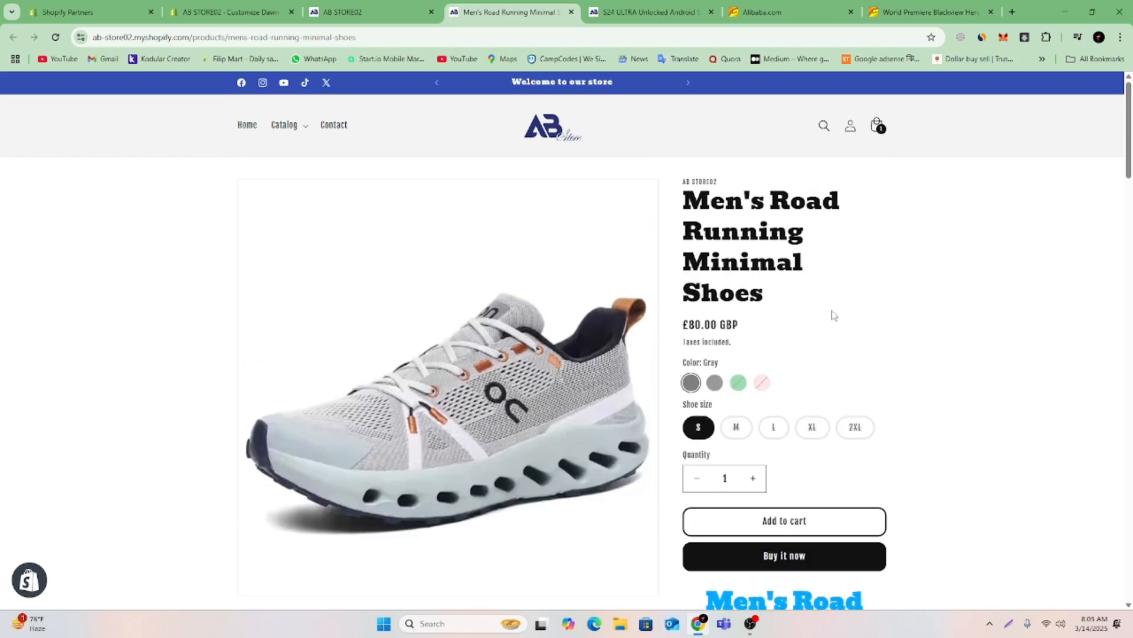
{"action": "scroll", "coordinate": [832, 315], "scroll_direction": "down", "scroll_amount": 8}
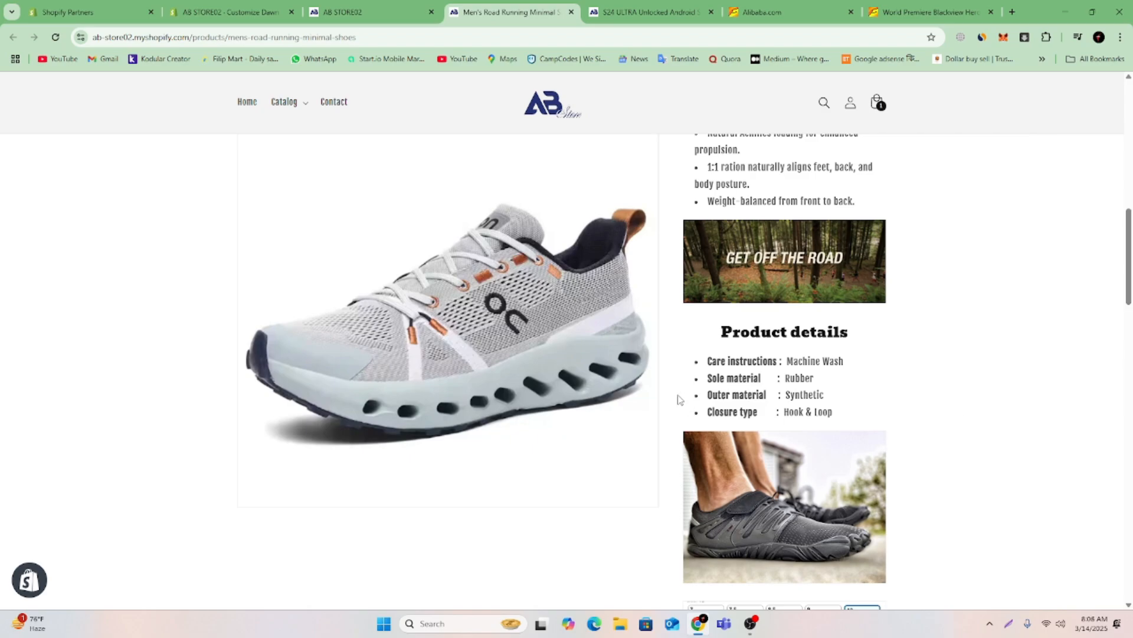
{"action": "scroll", "coordinate": [676, 394], "scroll_direction": "up", "scroll_amount": 10}
{"action": "scroll", "coordinate": [676, 394], "scroll_direction": "down", "scroll_amount": 7}
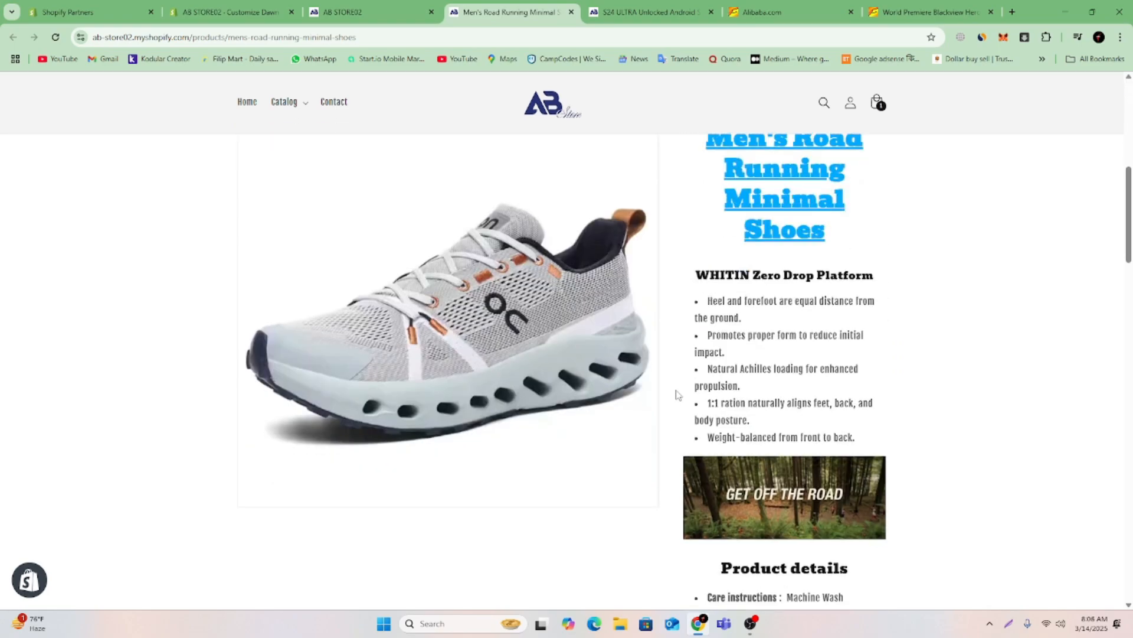
{"action": "scroll", "coordinate": [676, 394], "scroll_direction": "down", "scroll_amount": 7}
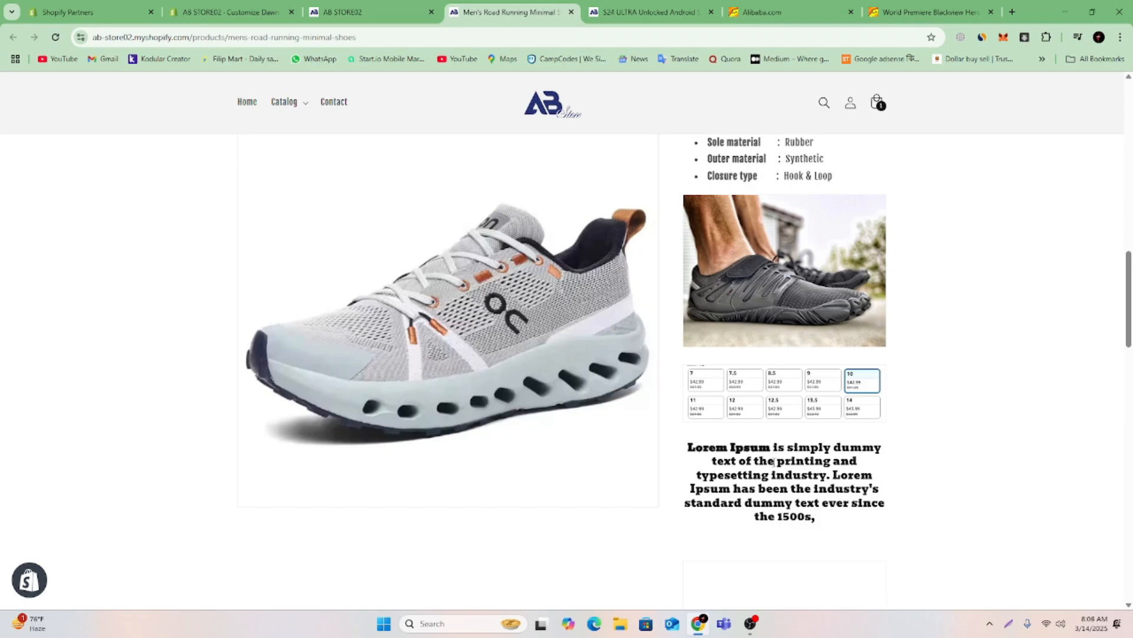
{"action": "scroll", "coordinate": [770, 462], "scroll_direction": "down", "scroll_amount": 3}
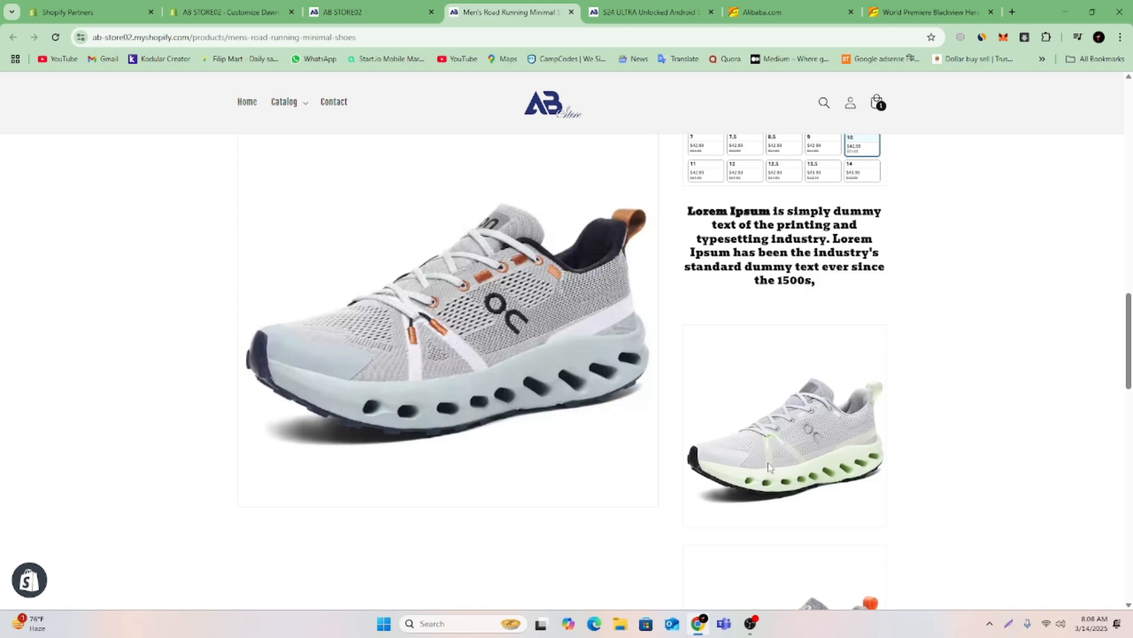
{"action": "scroll", "coordinate": [756, 465], "scroll_direction": "up", "scroll_amount": 6}
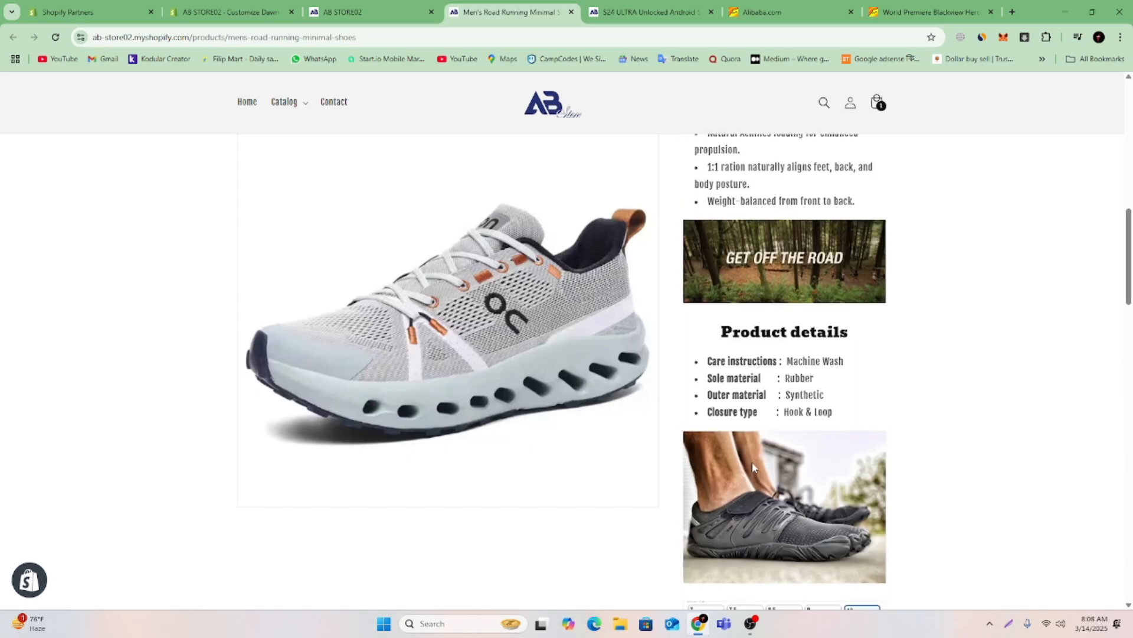
Look through the Men's Road Running Minimal Shoes page again, from its title and variant options down to the related products.
{"action": "left_click", "coordinate": [329, 6]}
{"action": "left_click", "coordinate": [469, 10]}
{"action": "scroll", "coordinate": [837, 490], "scroll_direction": "up", "scroll_amount": 5}
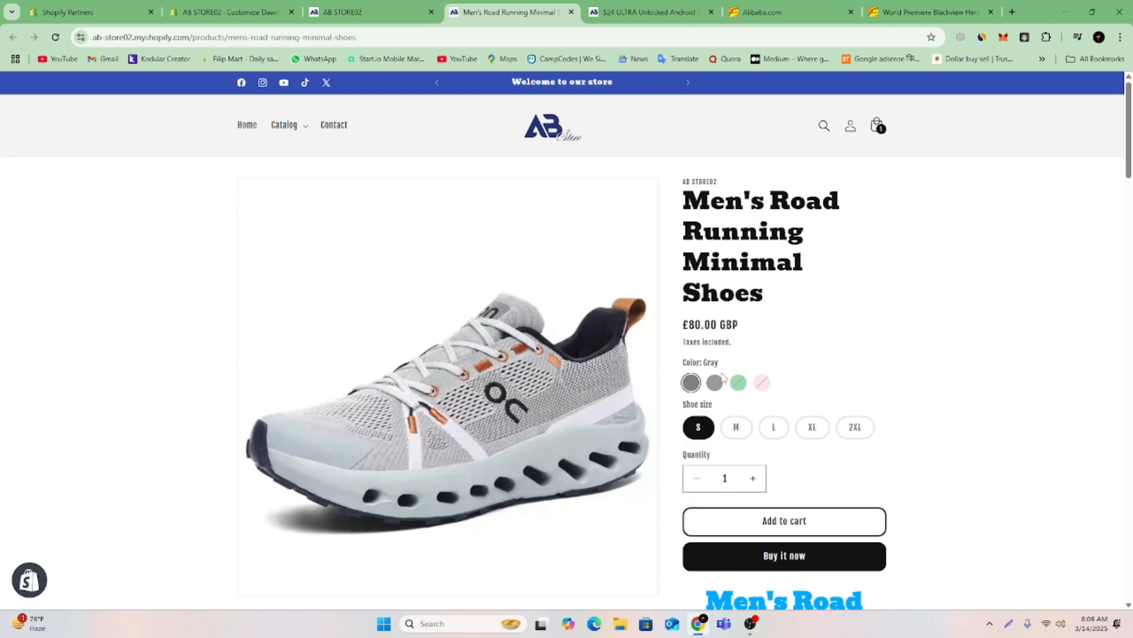
{"action": "scroll", "coordinate": [603, 405], "scroll_direction": "down", "scroll_amount": 7}
{"action": "scroll", "coordinate": [725, 366], "scroll_direction": "down", "scroll_amount": 10}
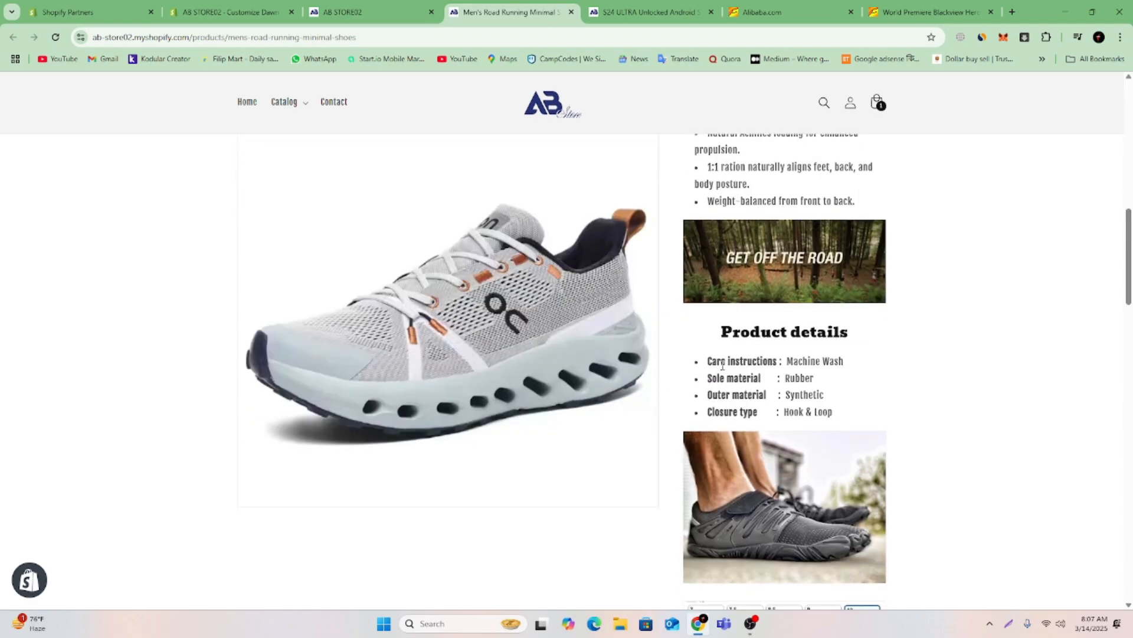
{"action": "scroll", "coordinate": [710, 380], "scroll_direction": "down", "scroll_amount": 10}
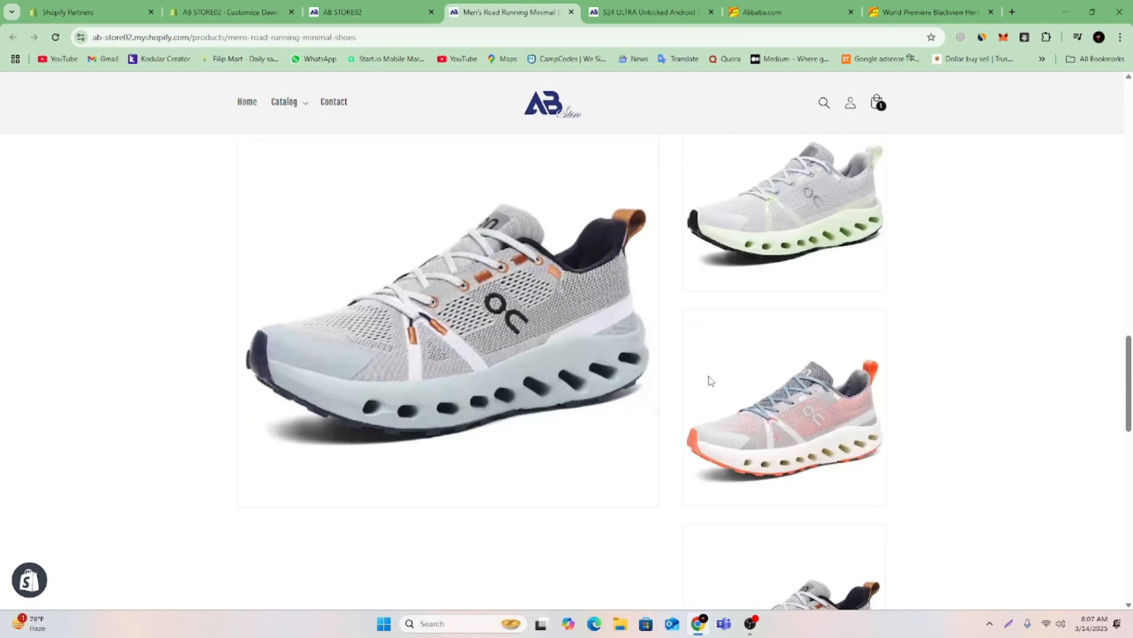
{"action": "scroll", "coordinate": [698, 388], "scroll_direction": "up", "scroll_amount": 4}
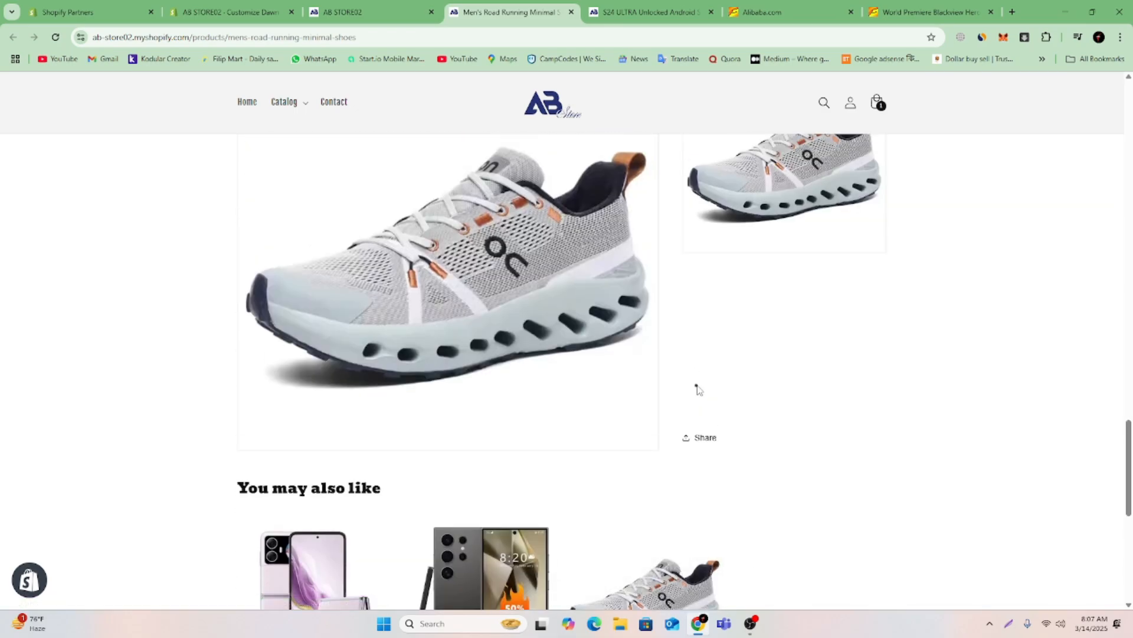
Leave the theme editor and open the World Premiere Blackview HERO 10 smartphone from the store admin's product list.
{"action": "left_click", "coordinate": [397, 7]}
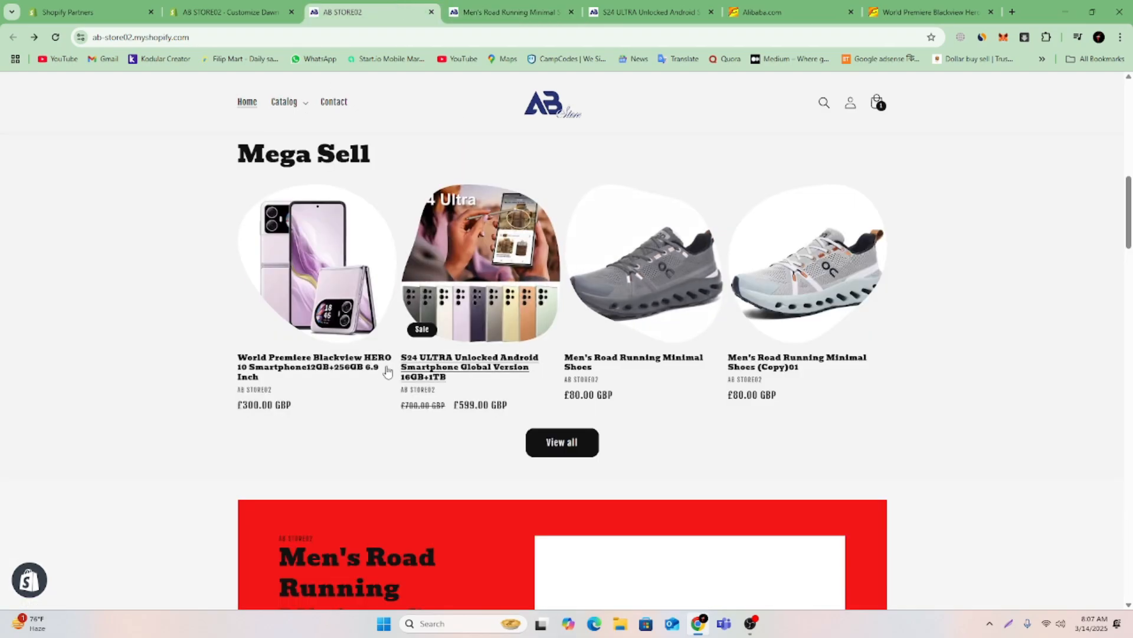
{"action": "left_click", "coordinate": [216, 8]}
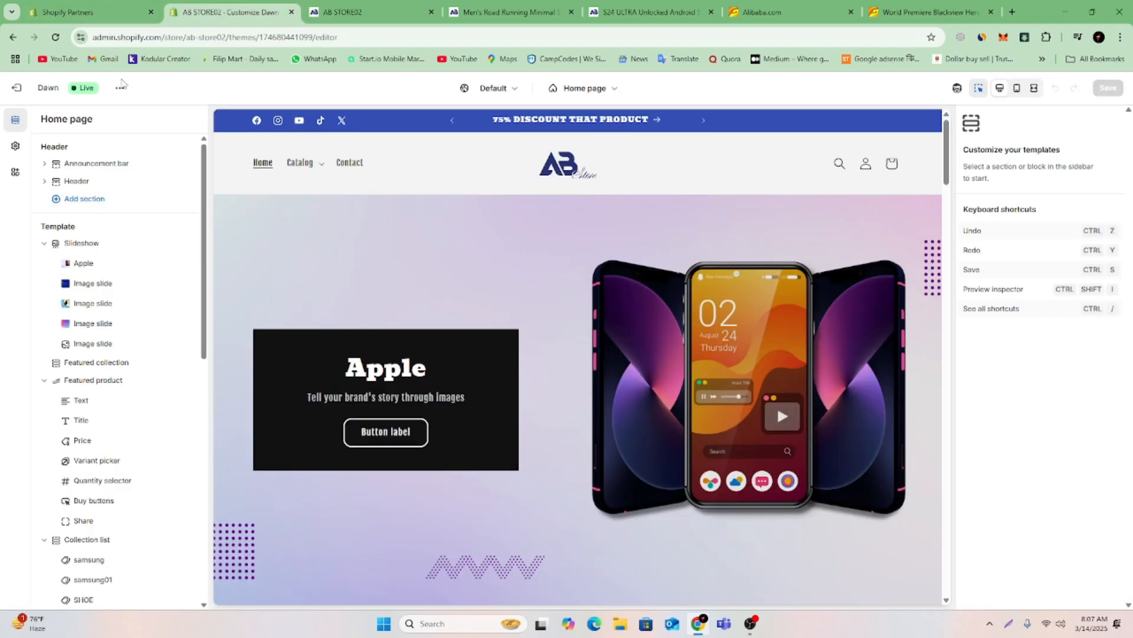
{"action": "left_click", "coordinate": [21, 88]}
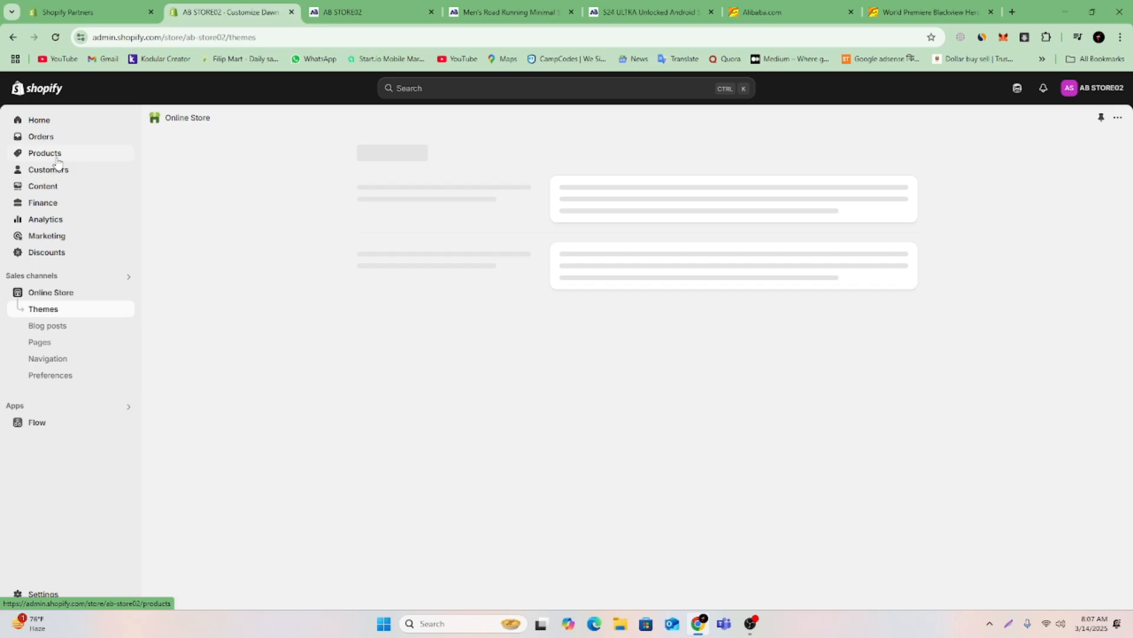
{"action": "left_click", "coordinate": [52, 154]}
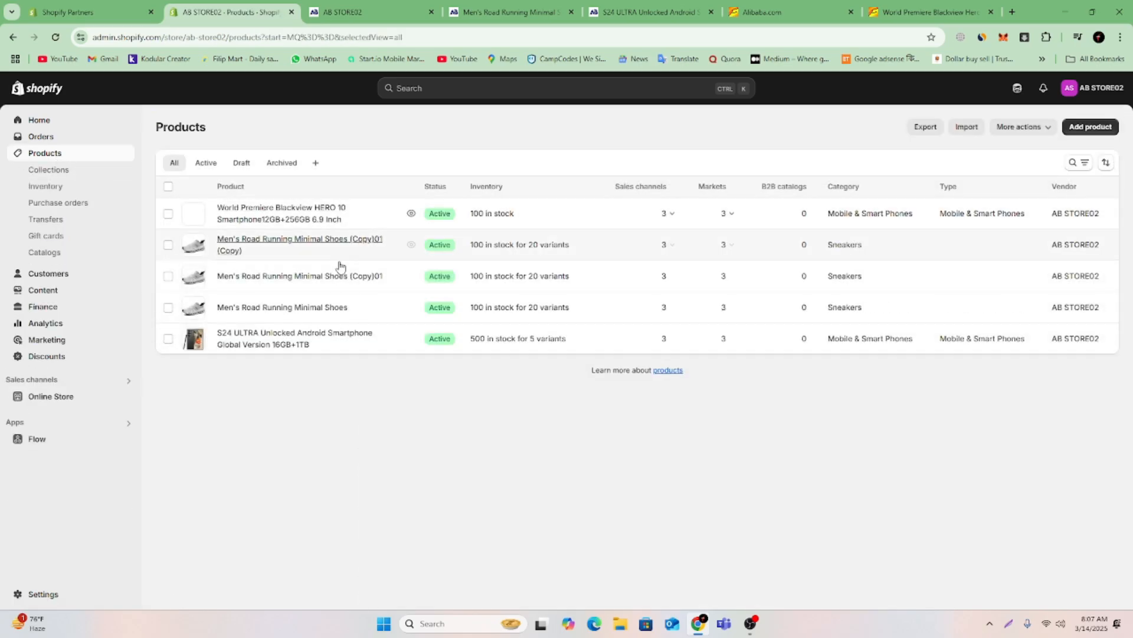
{"action": "left_click", "coordinate": [244, 216]}
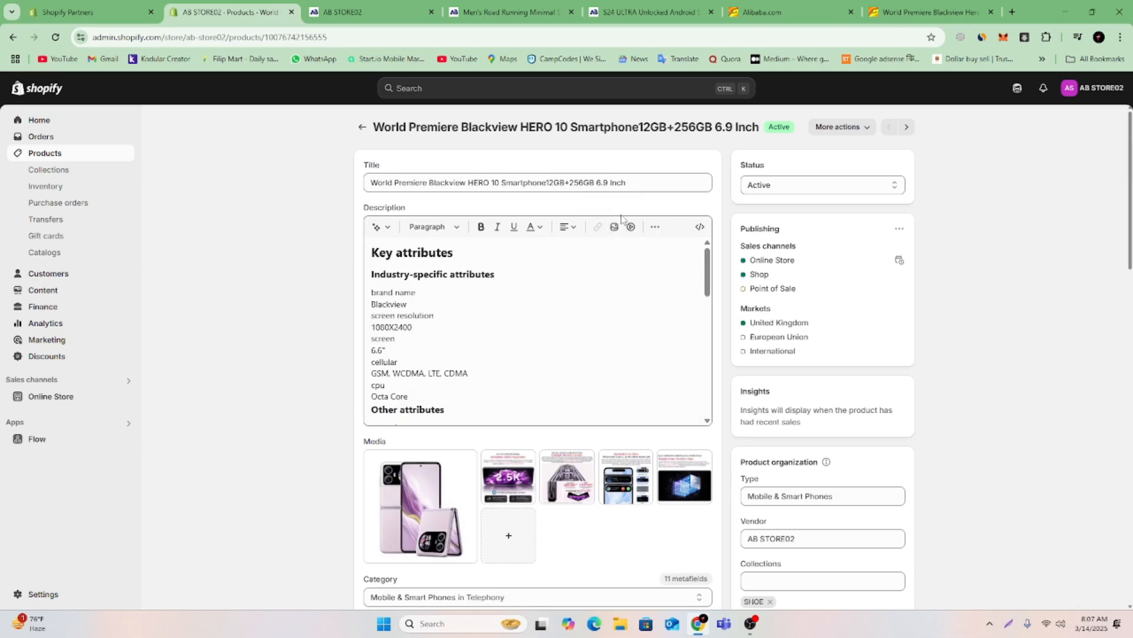
Shorten the product title to "Premiere Blackview HERO 10" and save the product.
{"action": "left_click", "coordinate": [646, 188]}
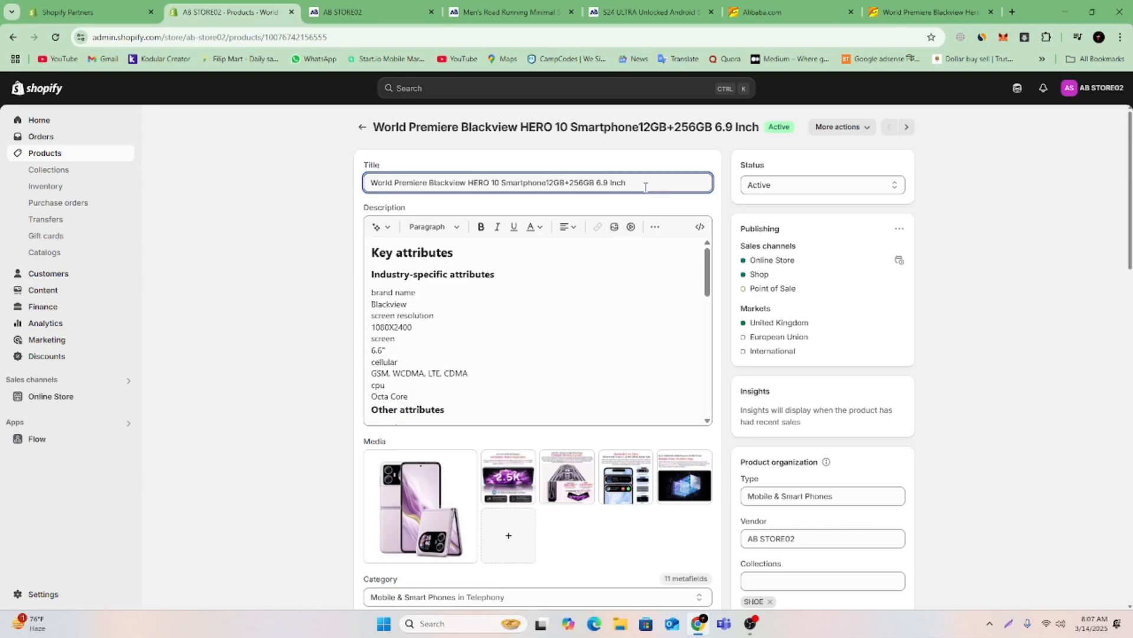
{"action": "triple_click", "coordinate": [644, 183]}
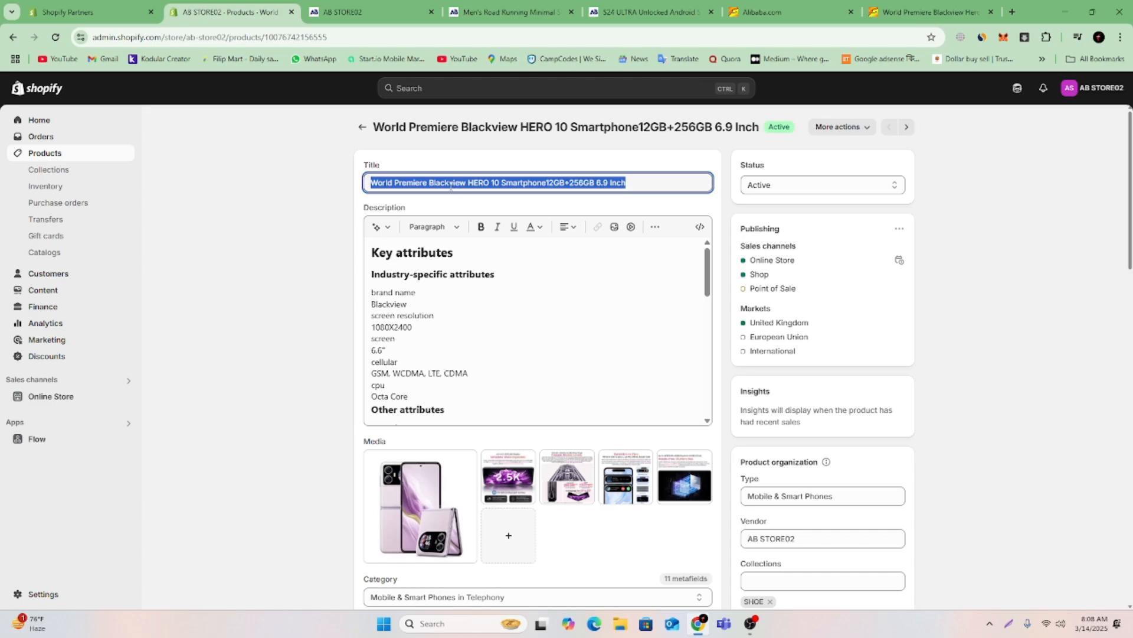
{"action": "left_click", "coordinate": [409, 184]}
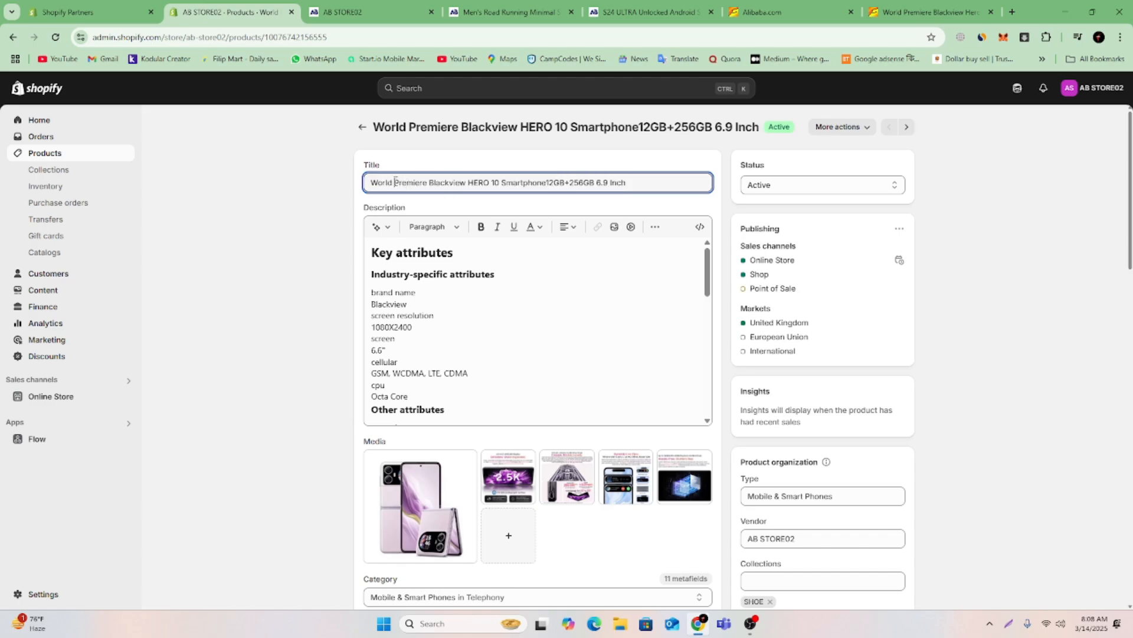
{"action": "left_click_drag", "start_coordinate": [394, 182], "coordinate": [349, 191]}
{"action": "key", "text": "BackSpace"}
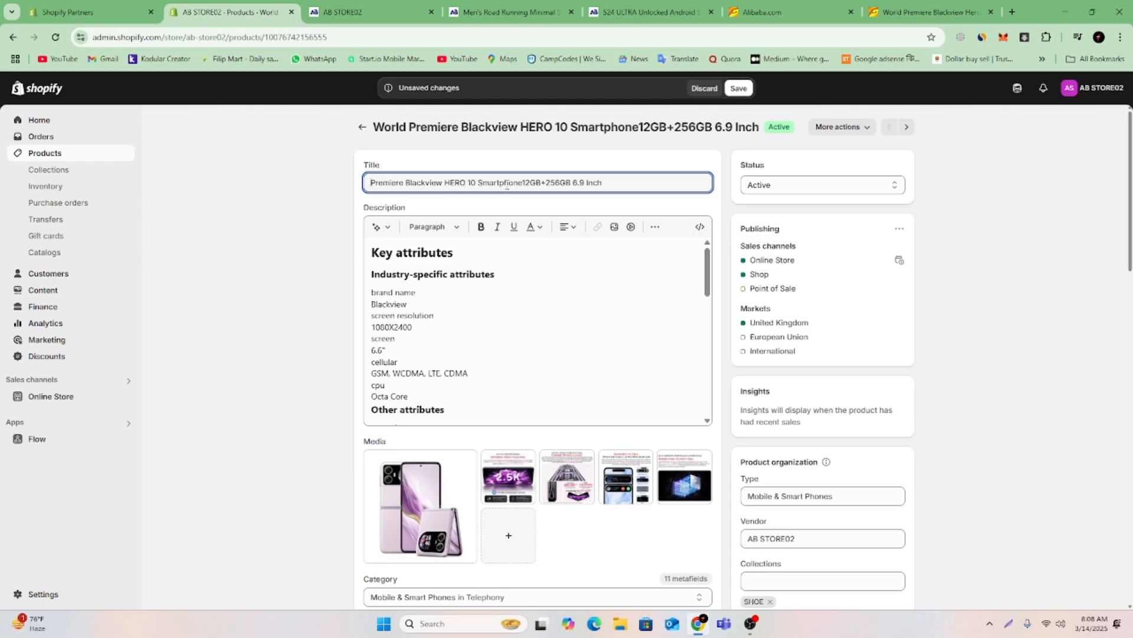
{"action": "left_click", "coordinate": [479, 187]}
{"action": "left_click_drag", "start_coordinate": [485, 186], "coordinate": [611, 184]}
{"action": "key", "text": "BackSpace"}
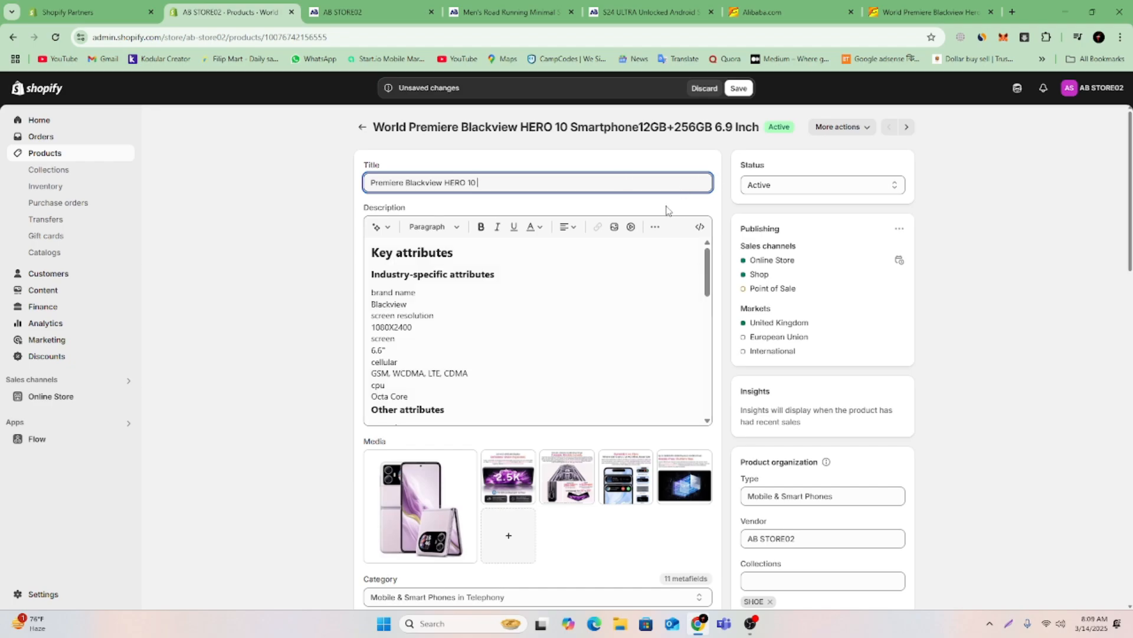
{"action": "left_click", "coordinate": [749, 88]}
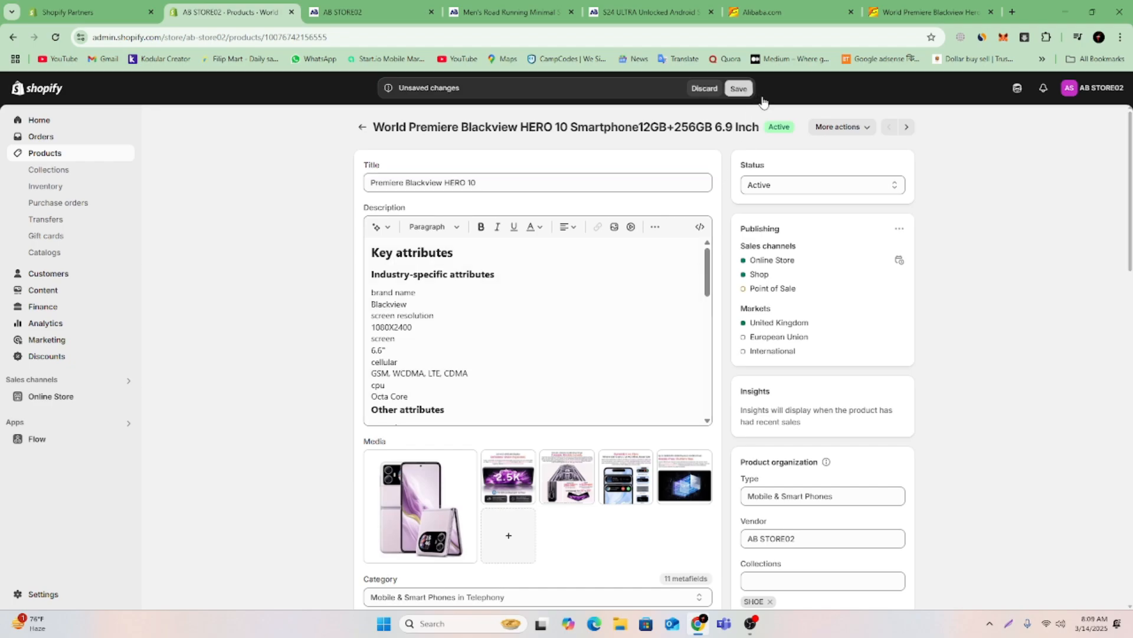
Check the Blackview HERO 10 title and description on the refreshed storefront, and close its product page.
{"action": "left_click", "coordinate": [390, 7]}
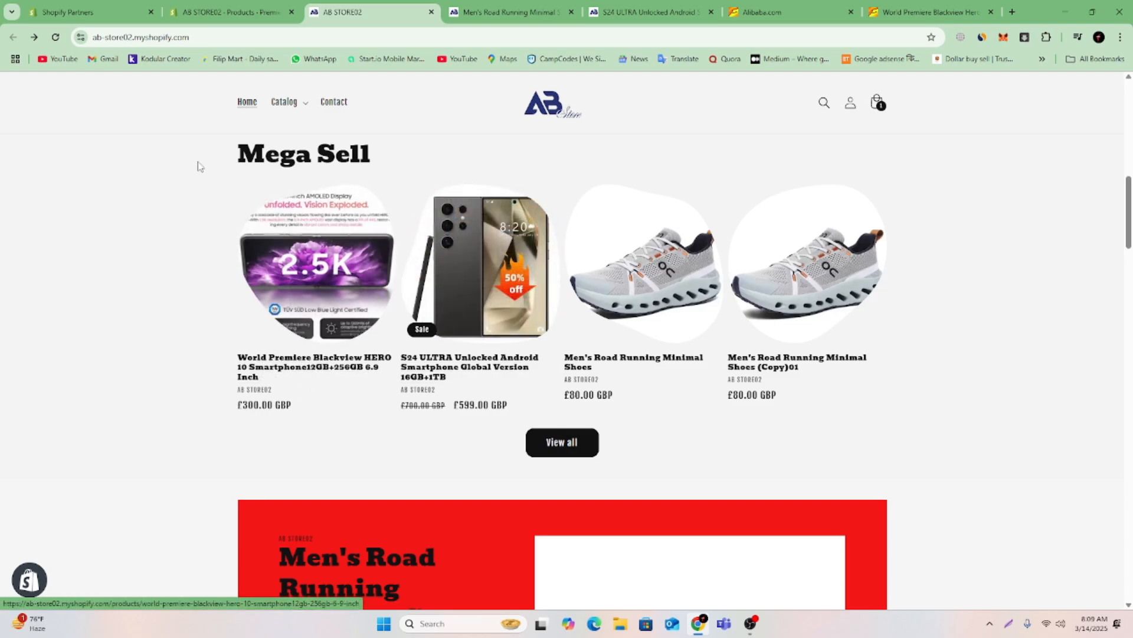
{"action": "left_click", "coordinate": [56, 38]}
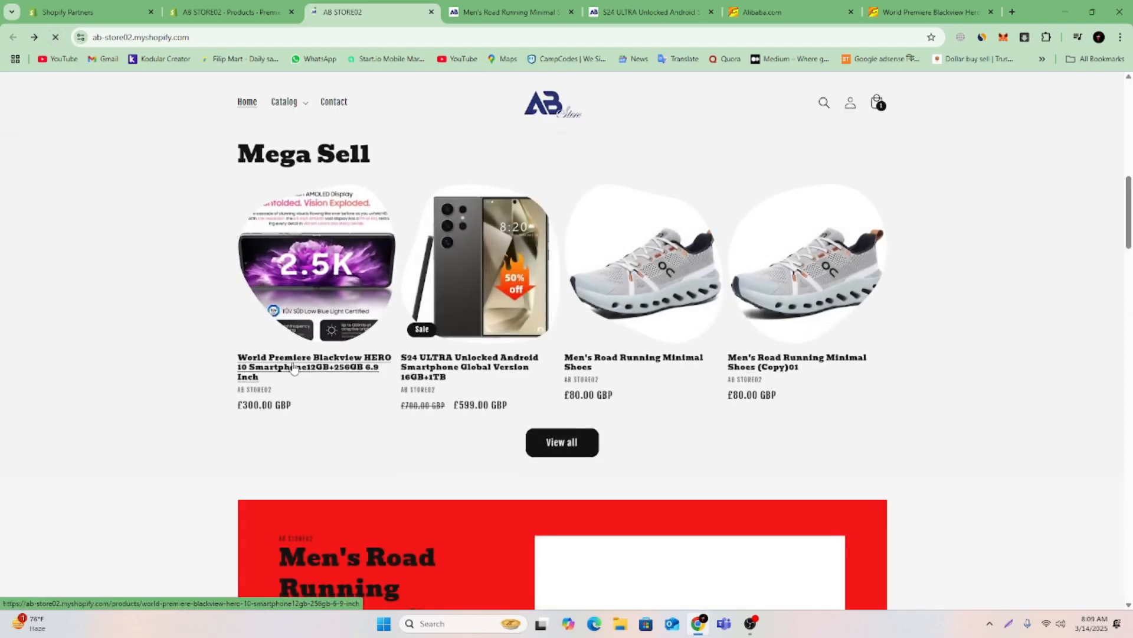
{"action": "left_click", "coordinate": [324, 367]}
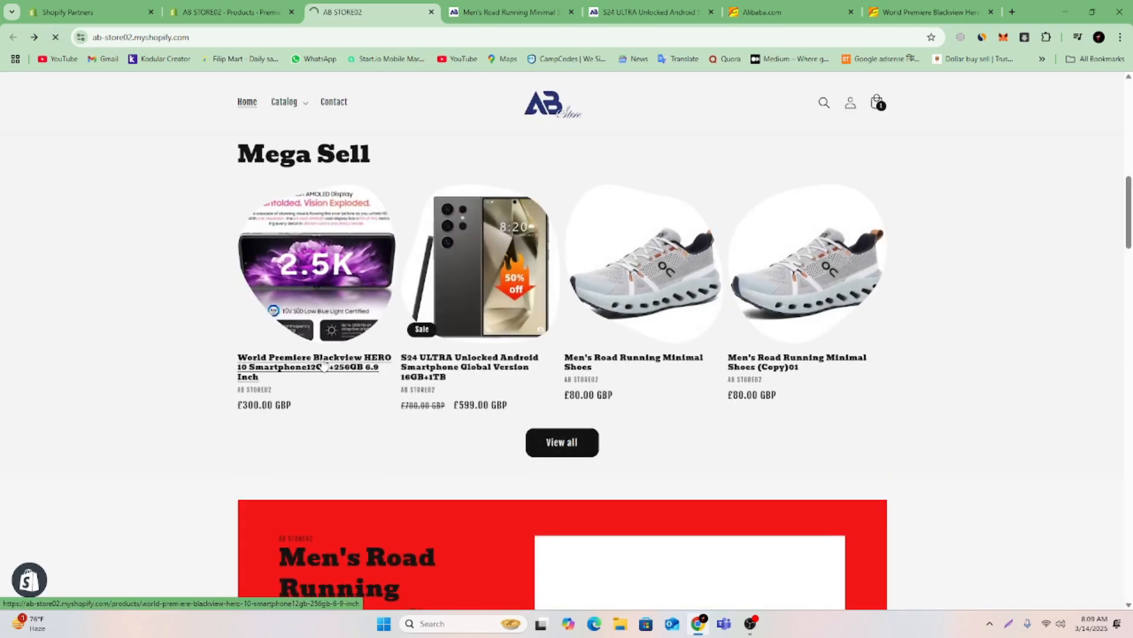
{"action": "left_click", "coordinate": [230, 12]}
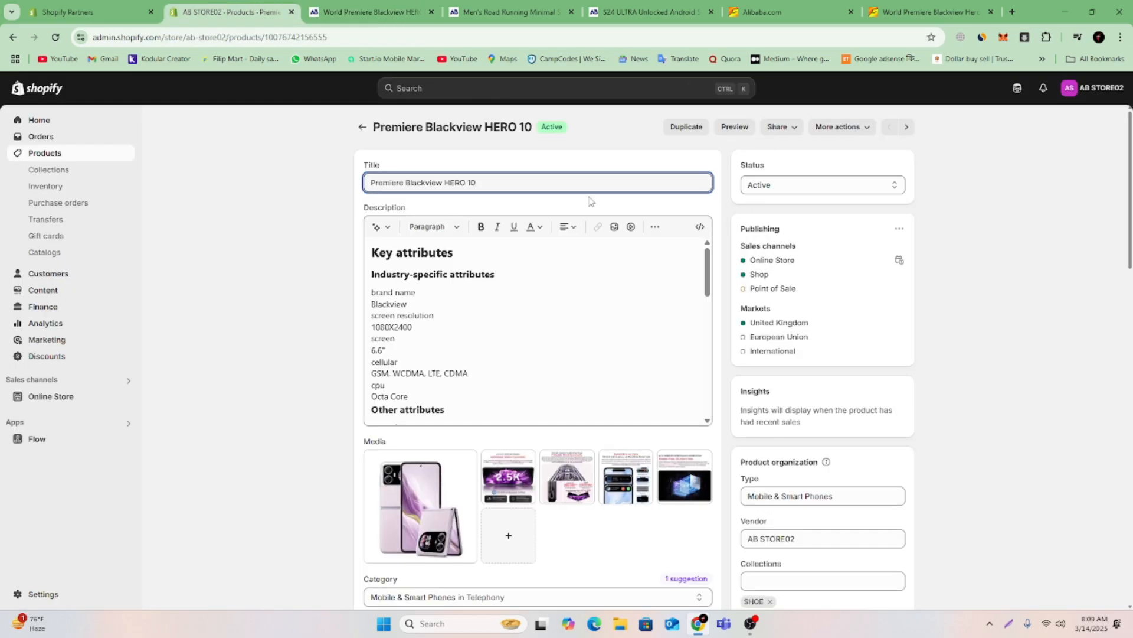
{"action": "left_click", "coordinate": [54, 39]}
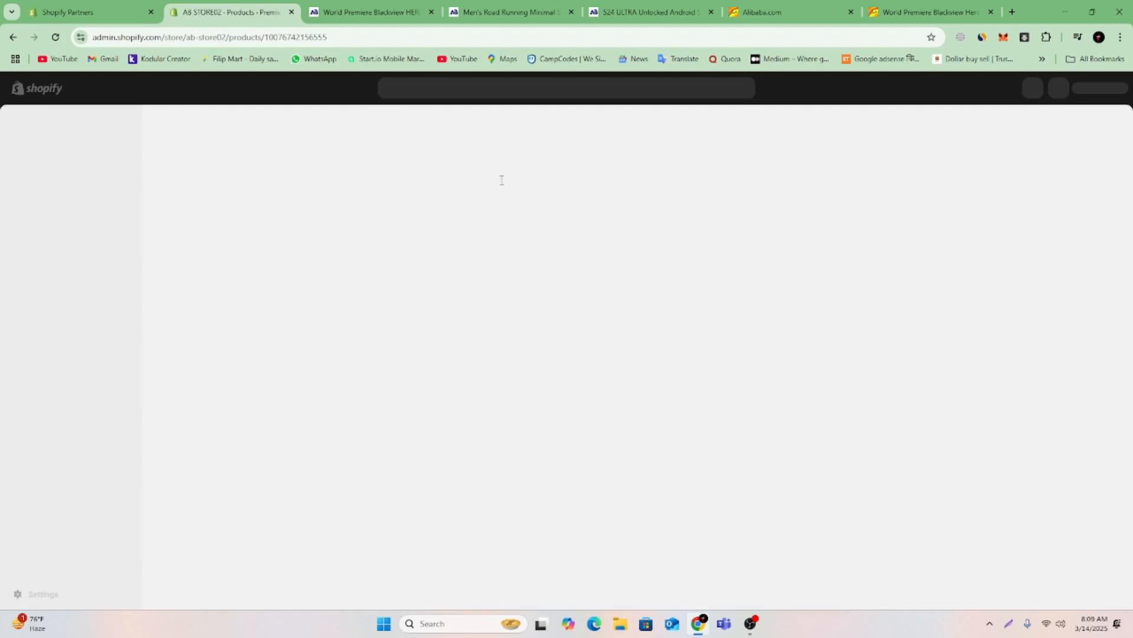
{"action": "left_click", "coordinate": [339, 6]}
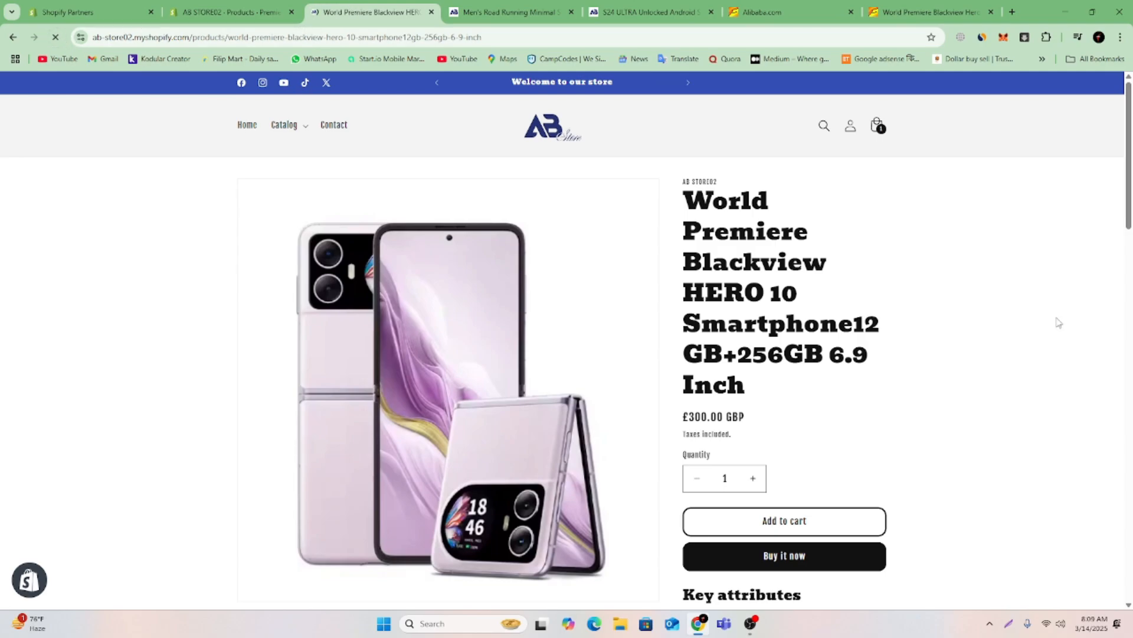
{"action": "scroll", "coordinate": [778, 294], "scroll_direction": "down", "scroll_amount": 10}
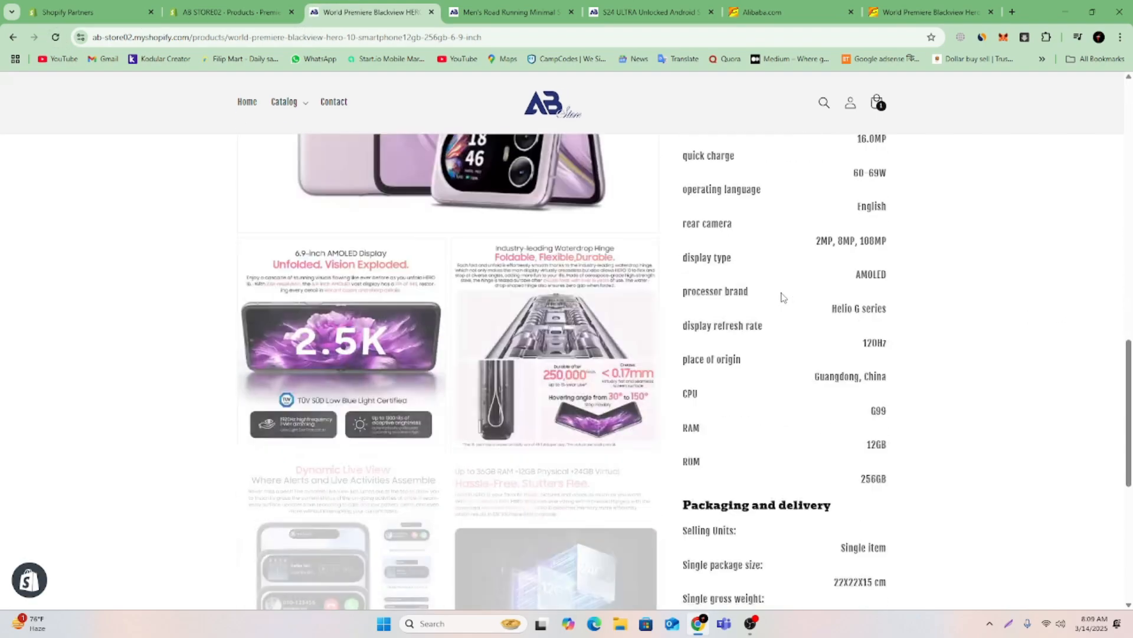
{"action": "scroll", "coordinate": [778, 295], "scroll_direction": "up", "scroll_amount": 10}
{"action": "left_click", "coordinate": [431, 12]}
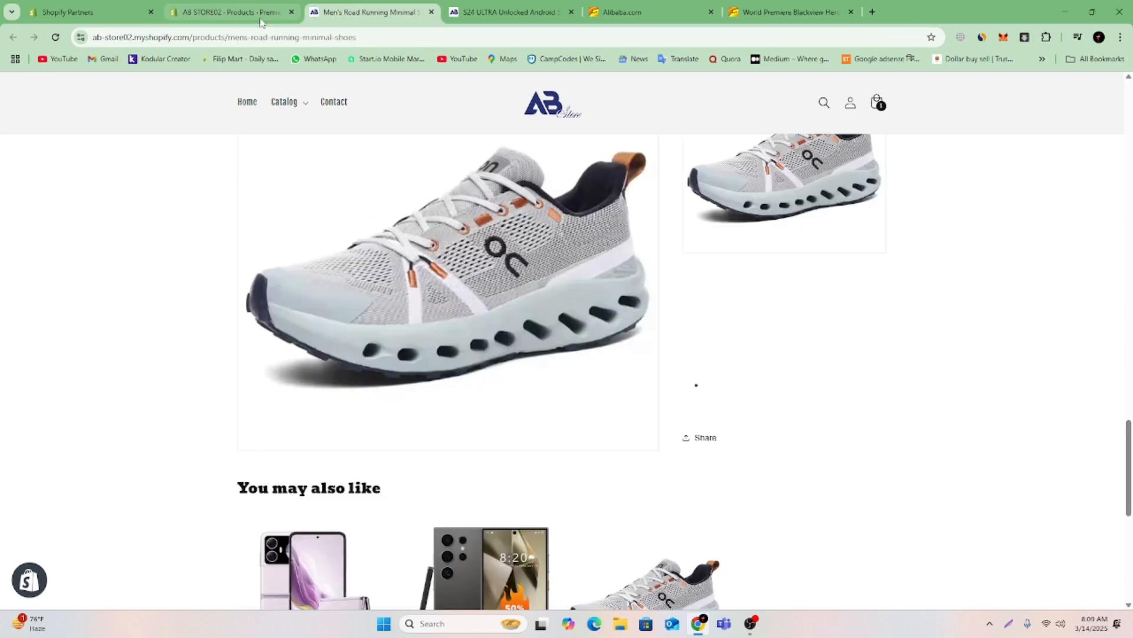
Preview the Premiere Blackview HERO 10 product page from the store admin, and return to the product editor.
{"action": "left_click", "coordinate": [230, 12]}
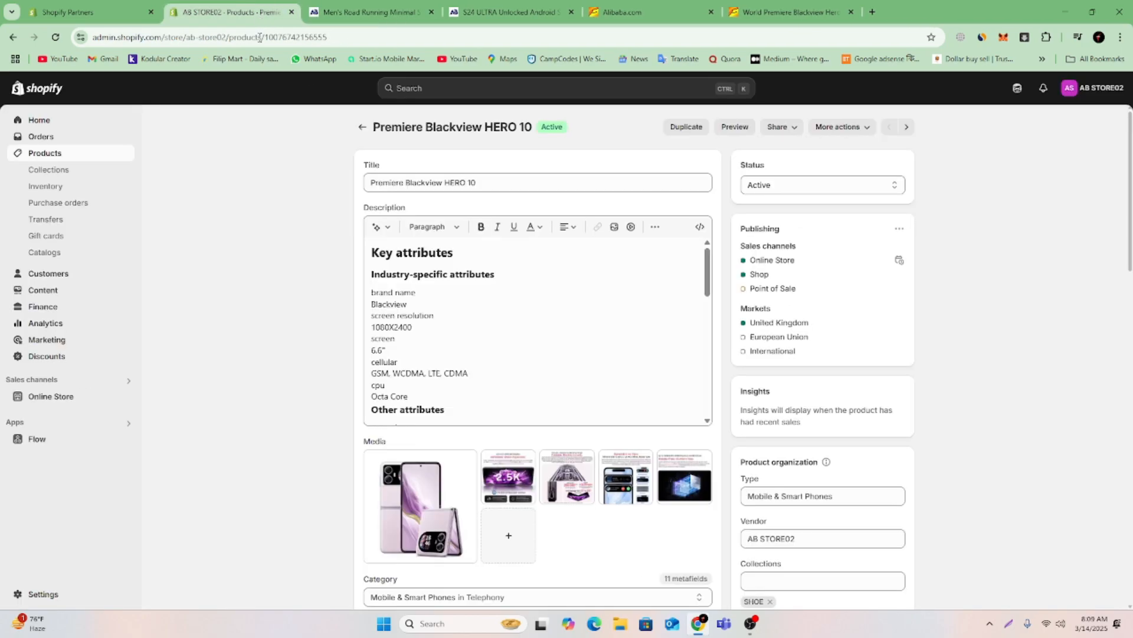
{"action": "left_click", "coordinate": [736, 128]}
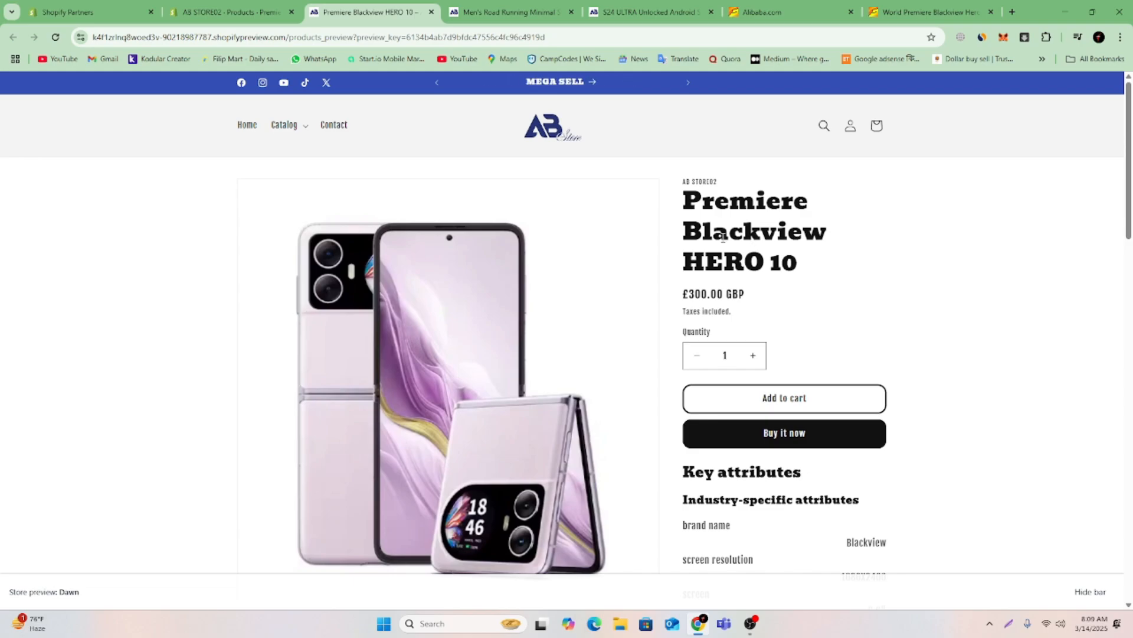
{"action": "left_click", "coordinate": [266, 11]}
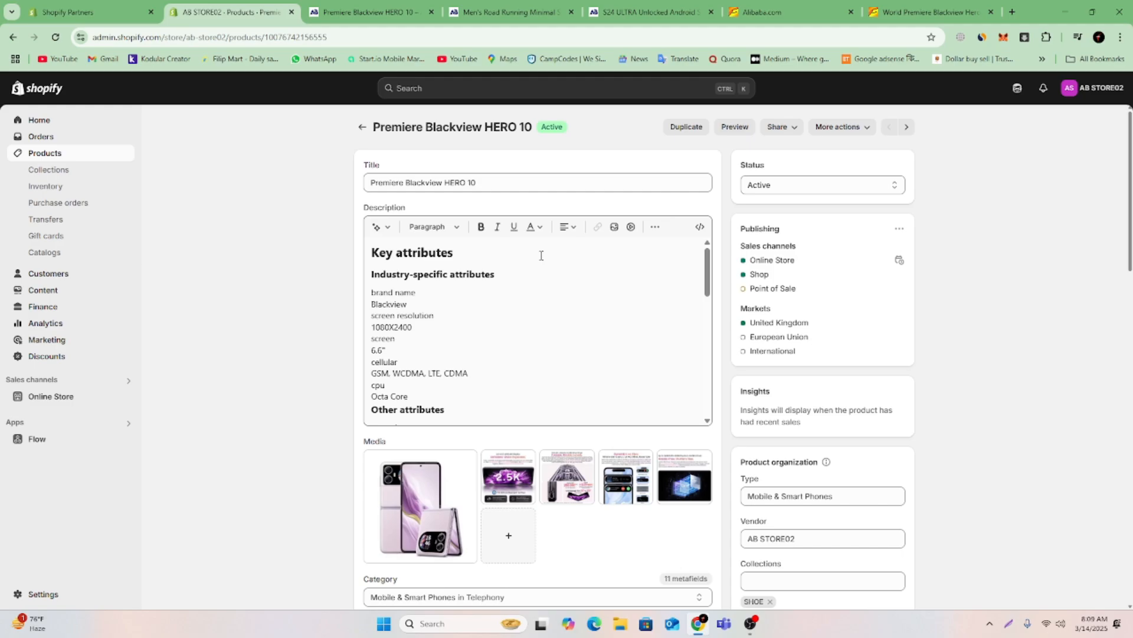
Review and delete the entire Premiere Blackview HERO 10 description, save the product, and put the cursor in the empty description.
{"action": "scroll", "coordinate": [515, 298], "scroll_direction": "down", "scroll_amount": 10}
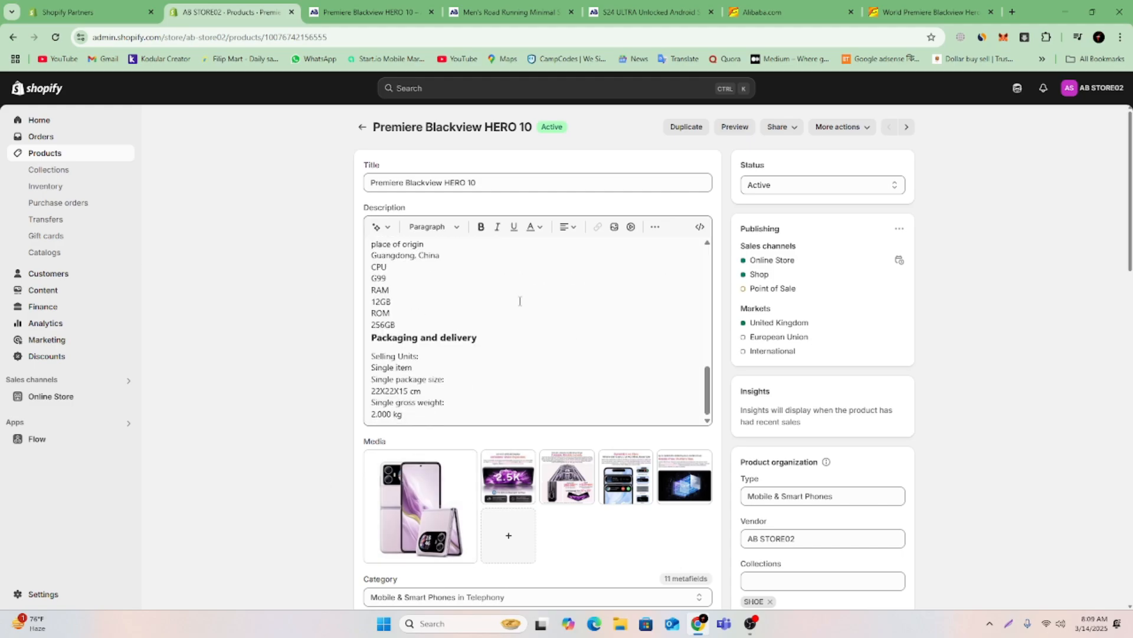
{"action": "scroll", "coordinate": [520, 301], "scroll_direction": "up", "scroll_amount": 10}
{"action": "scroll", "coordinate": [516, 311], "scroll_direction": "down", "scroll_amount": 5}
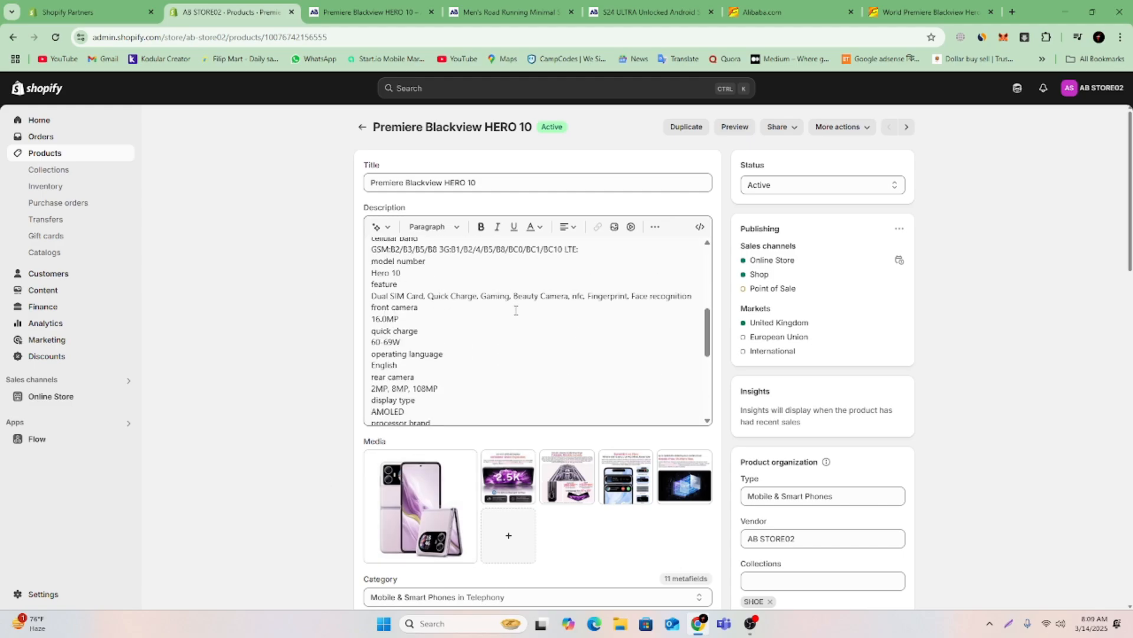
{"action": "scroll", "coordinate": [516, 310], "scroll_direction": "down", "scroll_amount": 5}
{"action": "scroll", "coordinate": [516, 310], "scroll_direction": "up", "scroll_amount": 10}
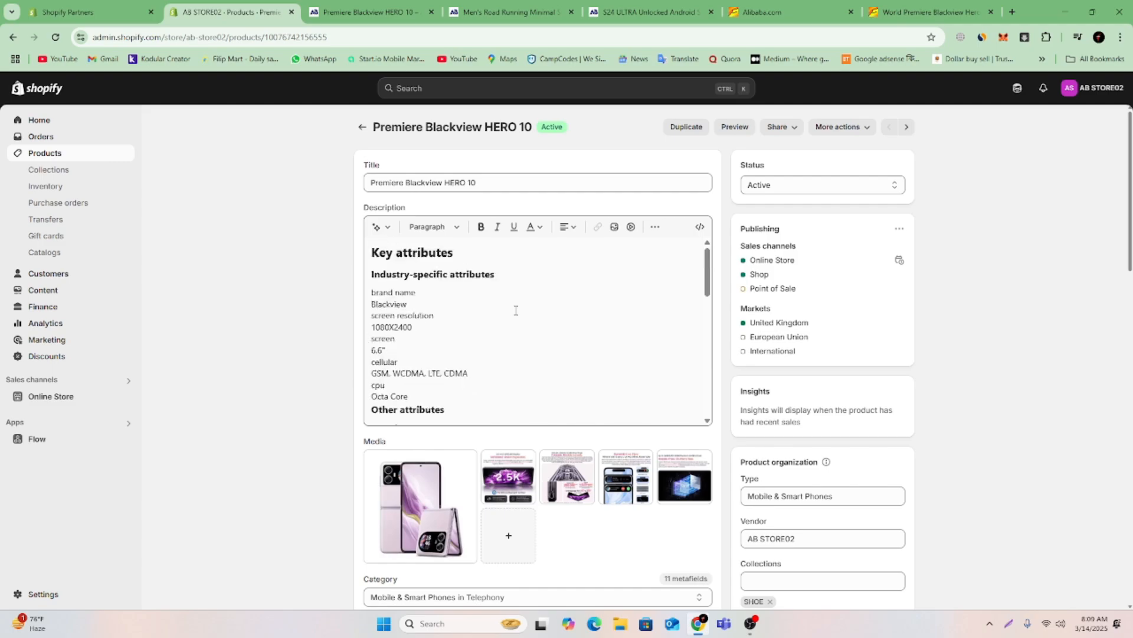
{"action": "left_click", "coordinate": [503, 311]}
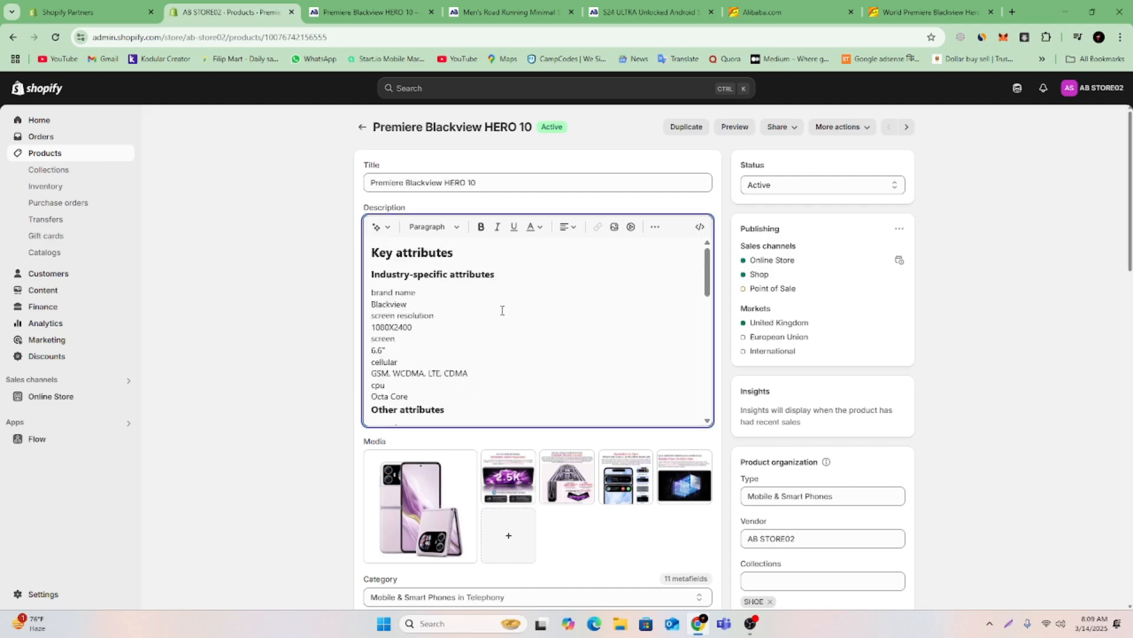
{"action": "key", "text": "ctrl+a"}
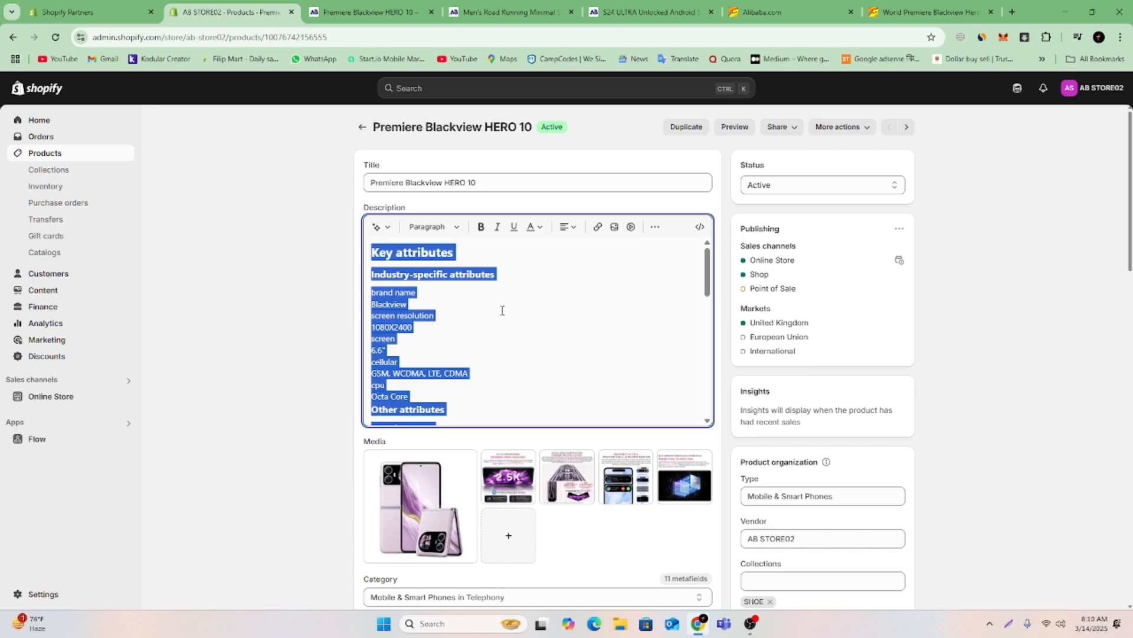
{"action": "key", "text": "BackSpace"}
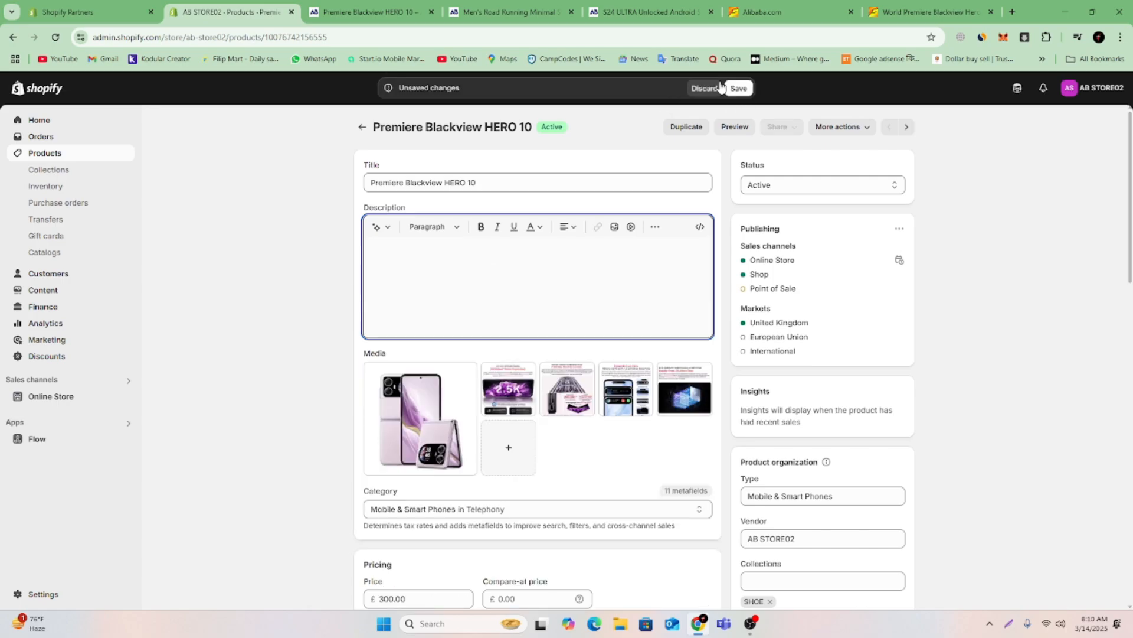
{"action": "left_click", "coordinate": [739, 88]}
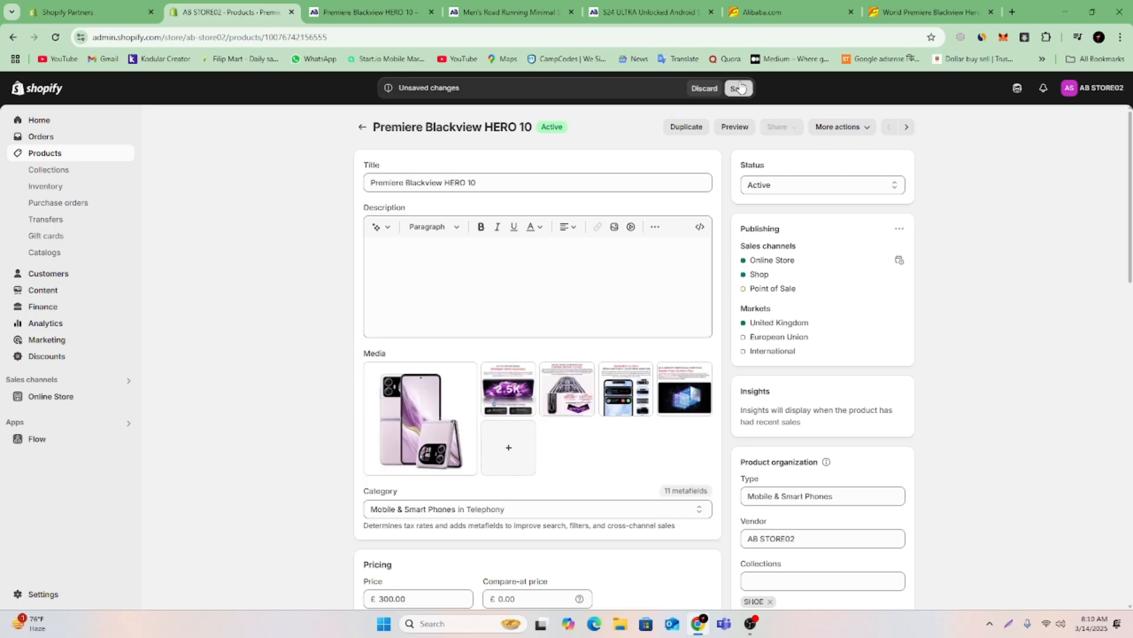
{"action": "left_click", "coordinate": [546, 242]}
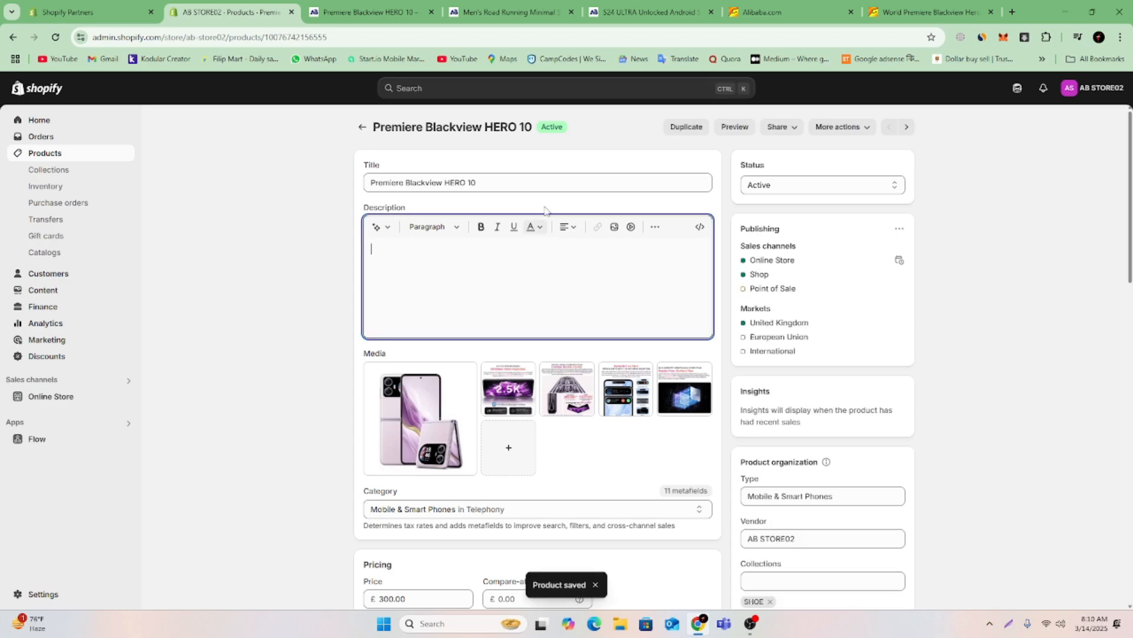
Copy the product title and search Google for "Premiere Blackview HERO 10" in a new browser tab.
{"action": "left_click", "coordinate": [527, 126]}
{"action": "left_click_drag", "start_coordinate": [527, 126], "coordinate": [372, 128]}
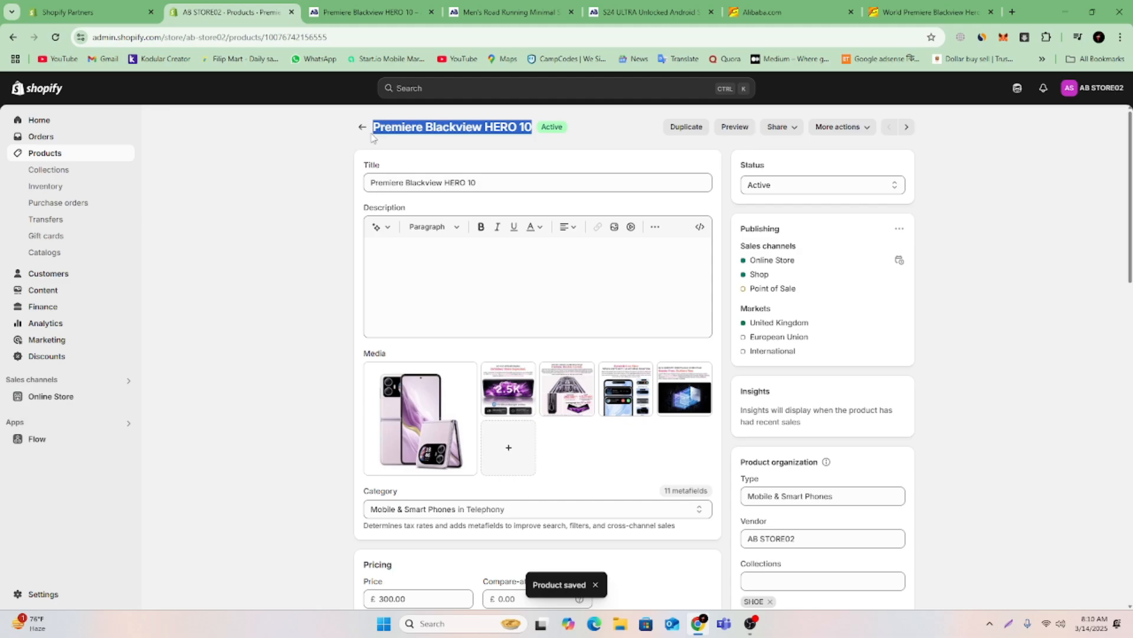
{"action": "right_click", "coordinate": [373, 137]}
{"action": "left_click", "coordinate": [460, 125]}
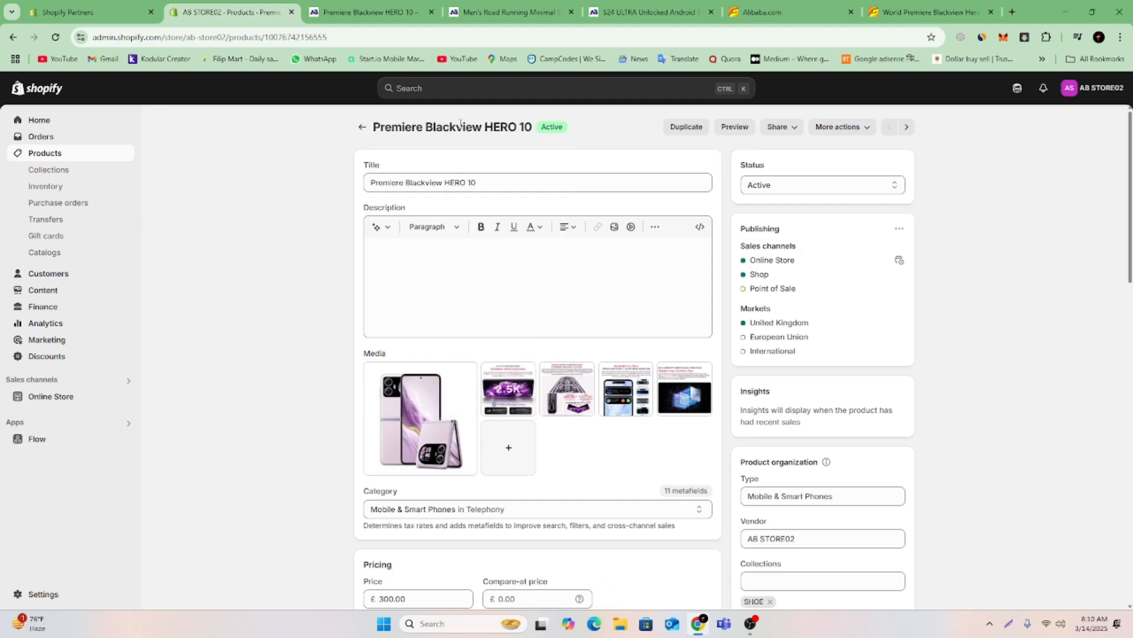
{"action": "triple_click", "coordinate": [461, 126]}
{"action": "right_click", "coordinate": [458, 125]}
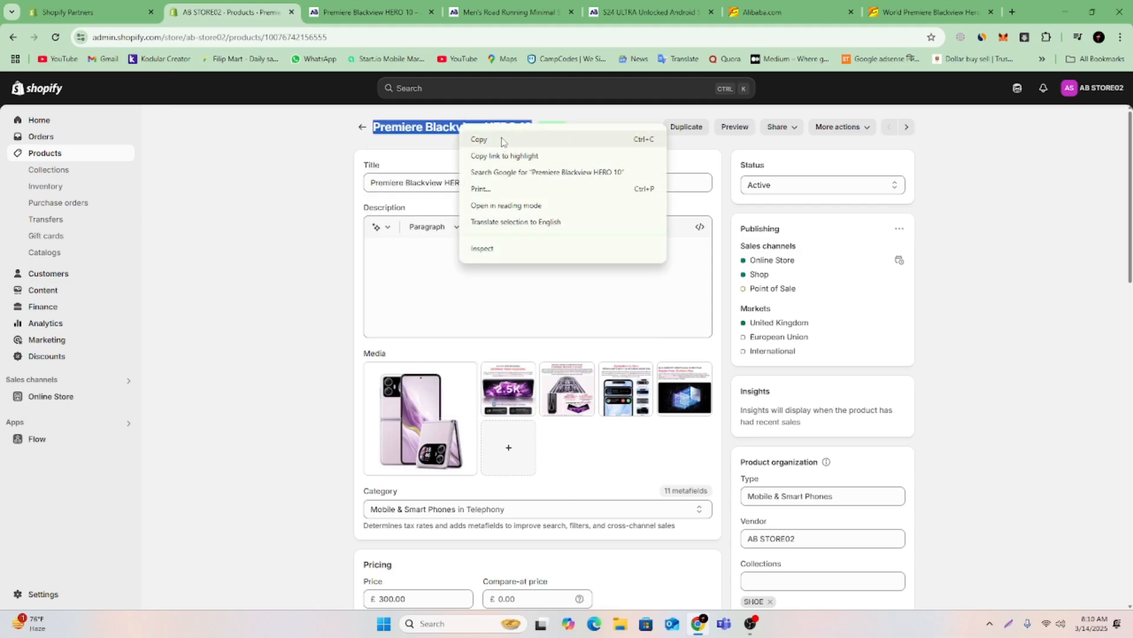
{"action": "left_click", "coordinate": [502, 140]}
{"action": "left_click", "coordinate": [1013, 11]}
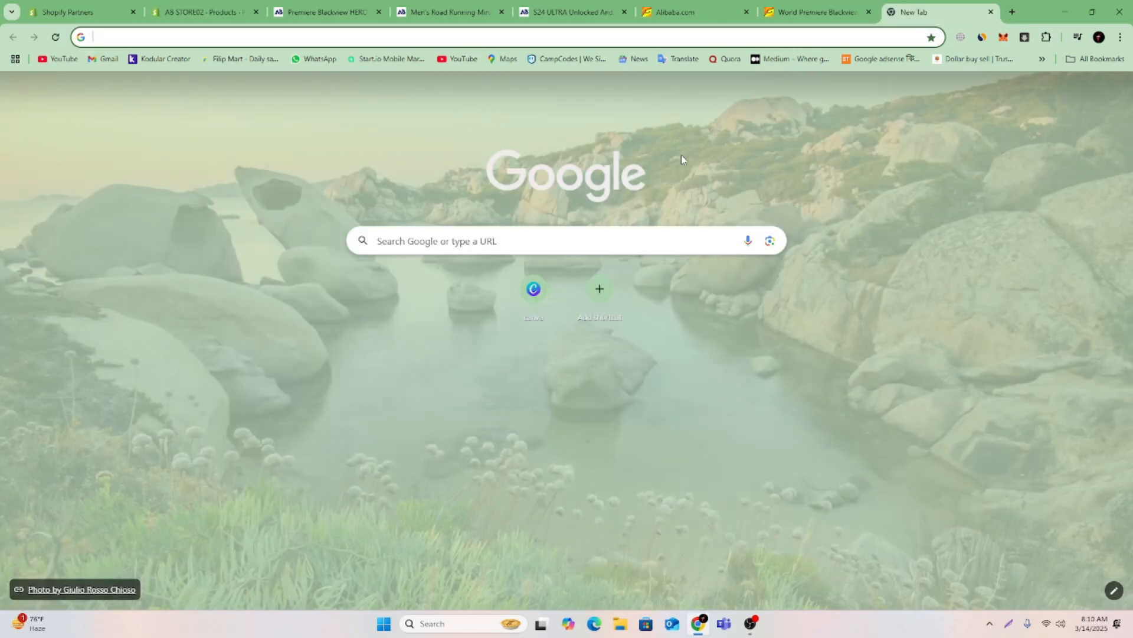
{"action": "left_click", "coordinate": [626, 230]}
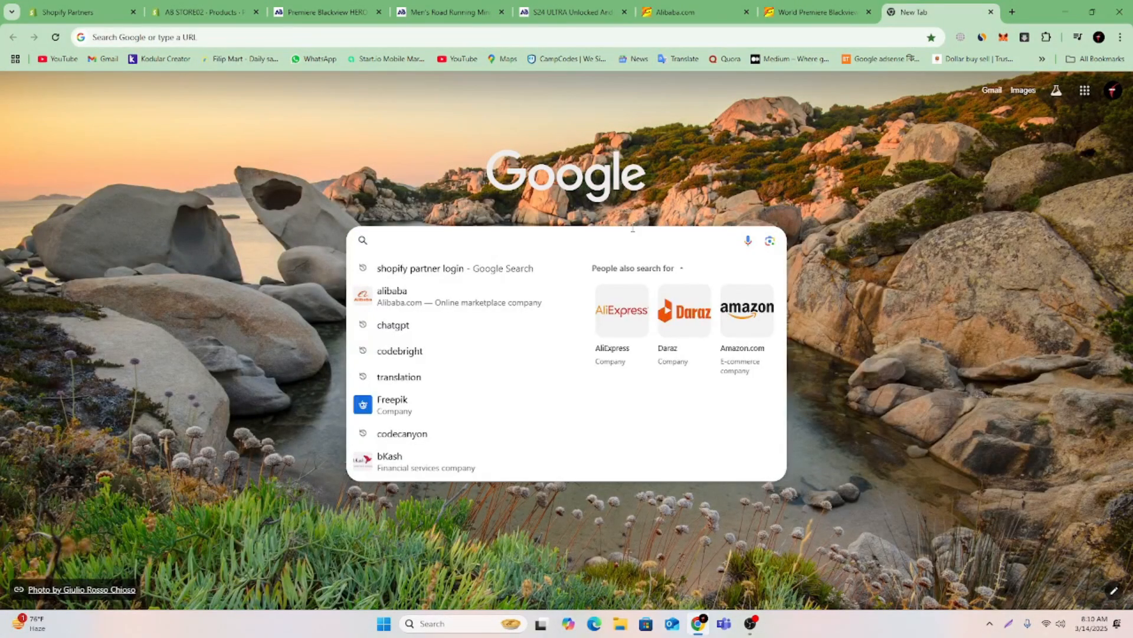
{"action": "key", "text": "ctrl+v"}
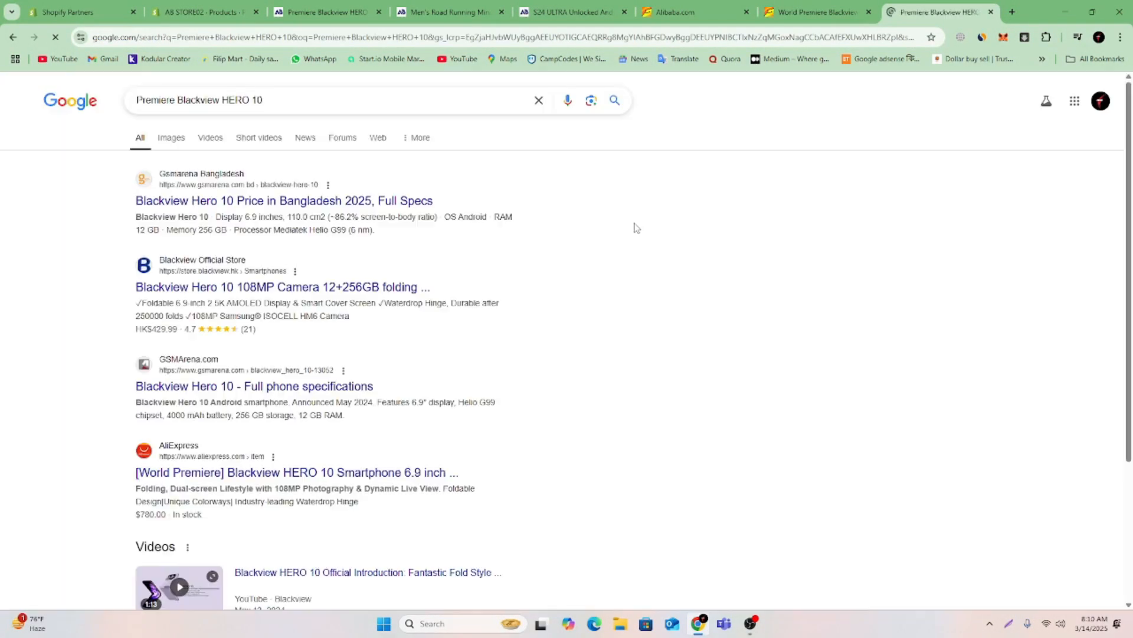
Open the Gsmarena Bangladesh result and review the Blackview Hero 10 full specifications.
{"action": "left_click", "coordinate": [213, 202]}
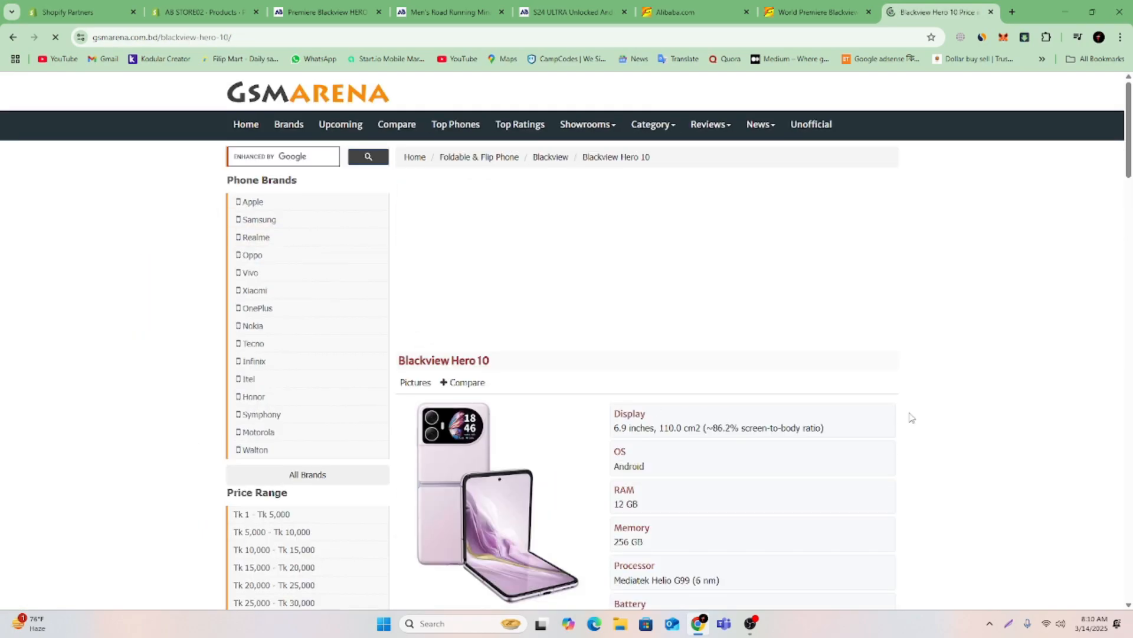
{"action": "scroll", "coordinate": [584, 360], "scroll_direction": "down", "scroll_amount": 10}
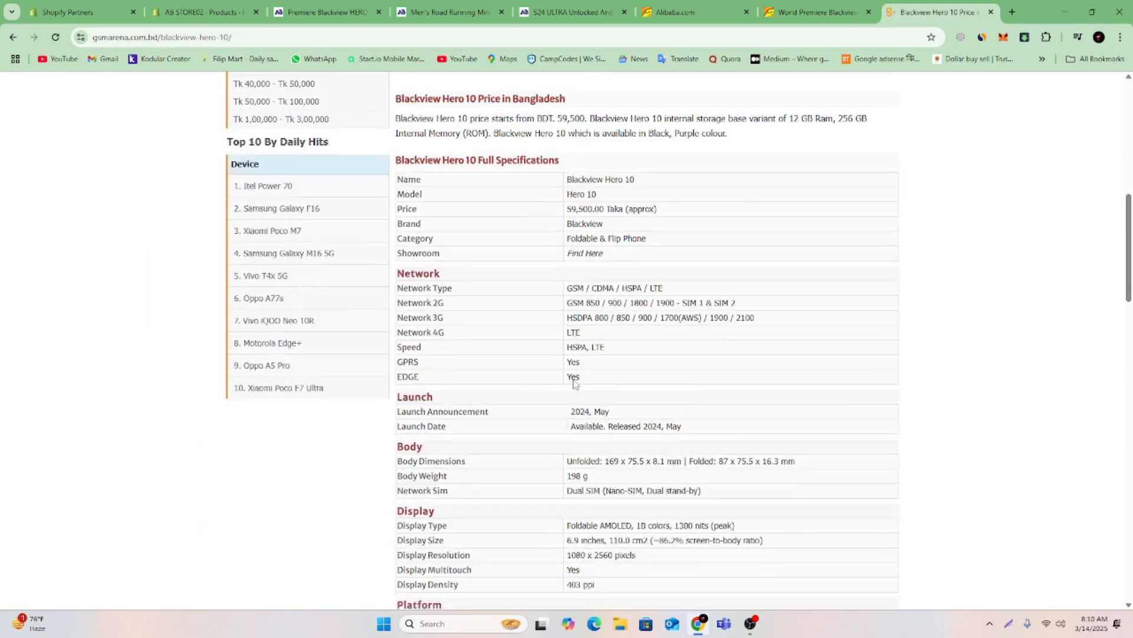
{"action": "scroll", "coordinate": [576, 378], "scroll_direction": "up", "scroll_amount": 7}
{"action": "scroll", "coordinate": [574, 384], "scroll_direction": "down", "scroll_amount": 3}
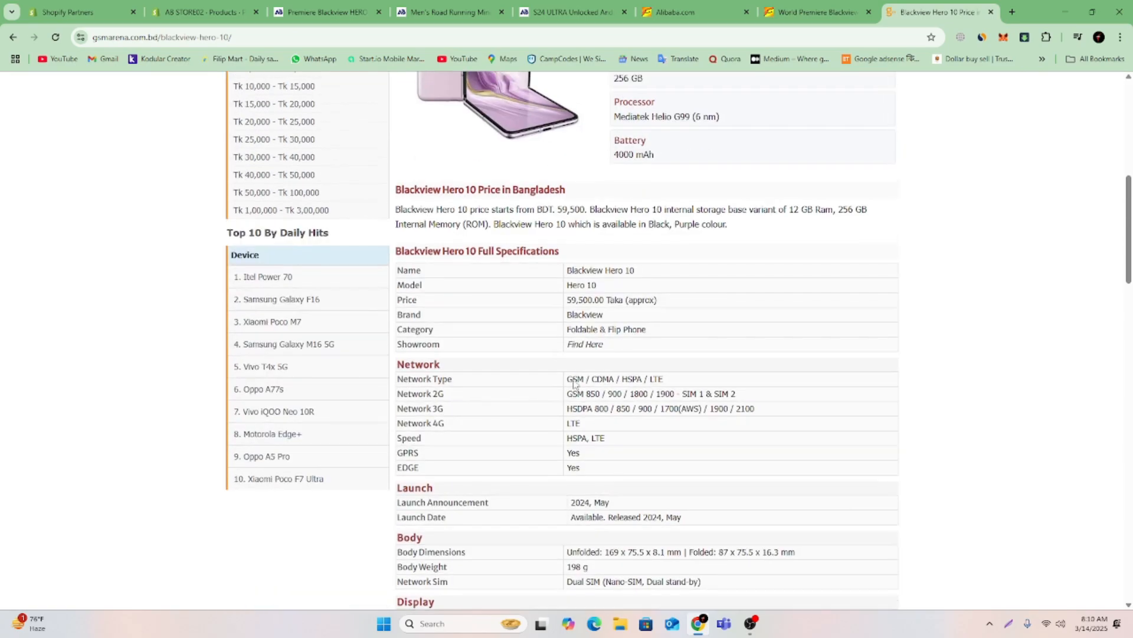
{"action": "scroll", "coordinate": [574, 384], "scroll_direction": "up", "scroll_amount": 3}
{"action": "scroll", "coordinate": [574, 384], "scroll_direction": "up", "scroll_amount": 4}
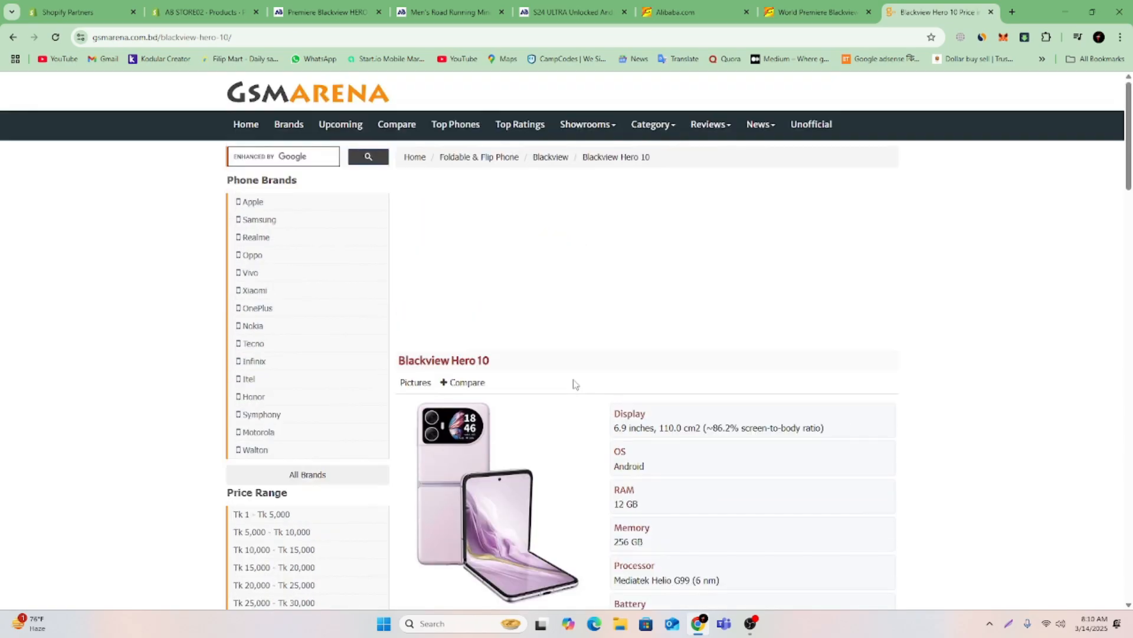
Copy the "Blackview Hero 10" heading from the Gsmarena page into the empty product description in the store admin.
{"action": "left_click_drag", "start_coordinate": [508, 366], "coordinate": [395, 368]}
{"action": "right_click", "coordinate": [417, 360]}
{"action": "left_click", "coordinate": [460, 375]}
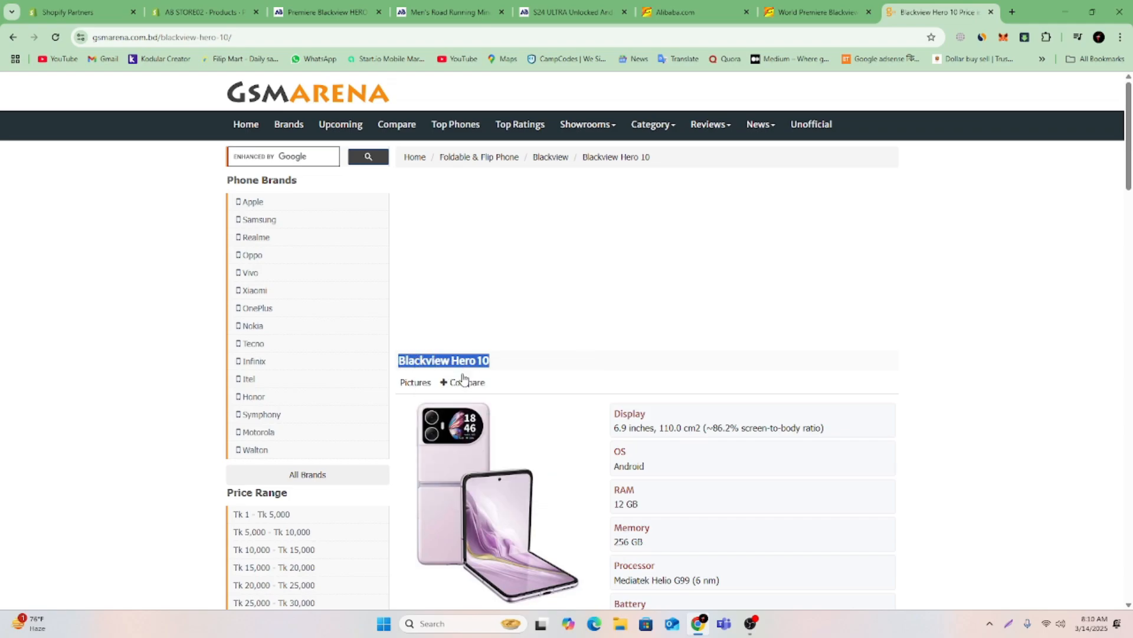
{"action": "left_click", "coordinate": [219, 5]}
{"action": "left_click", "coordinate": [607, 258]}
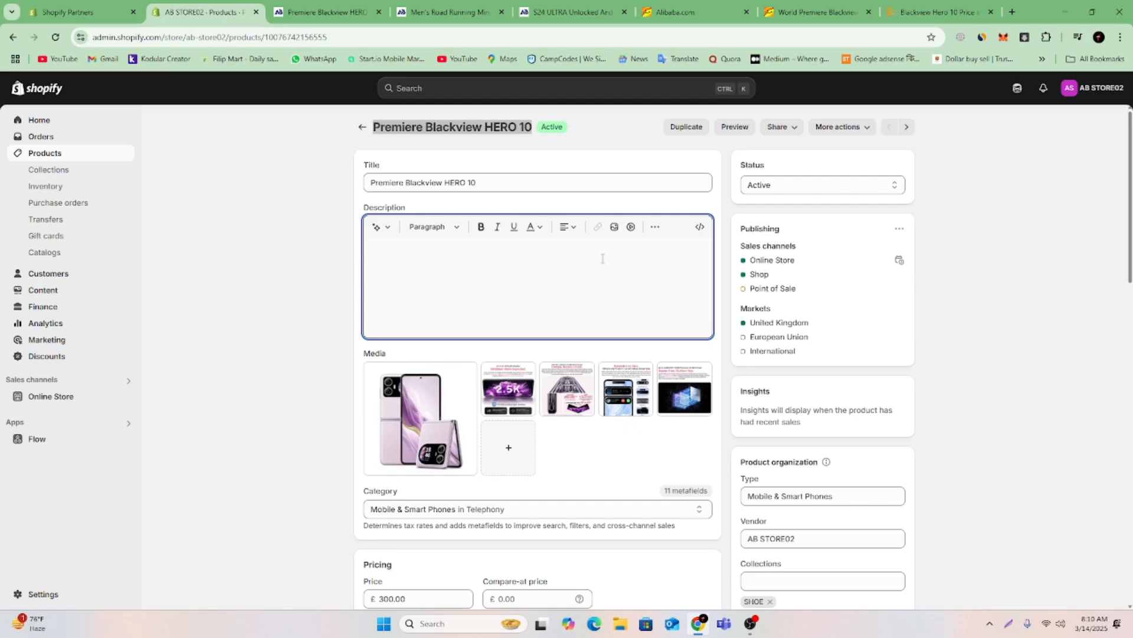
{"action": "key", "text": "ctrl+v"}
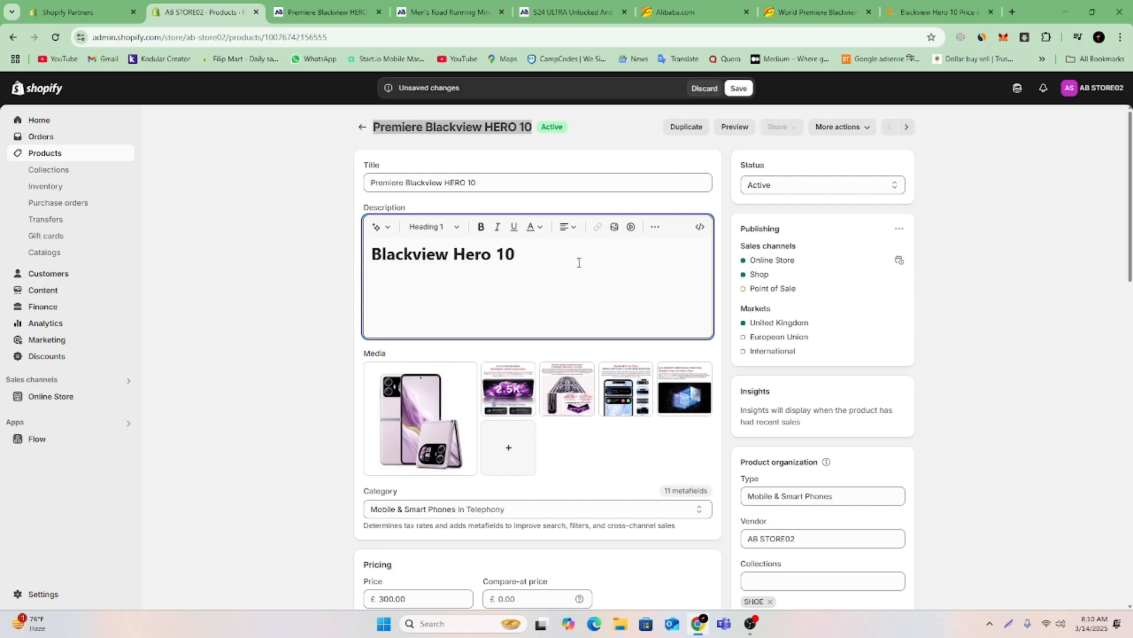
Center the "Blackview Hero 10" heading in the product description.
{"action": "left_click_drag", "start_coordinate": [559, 265], "coordinate": [372, 269]}
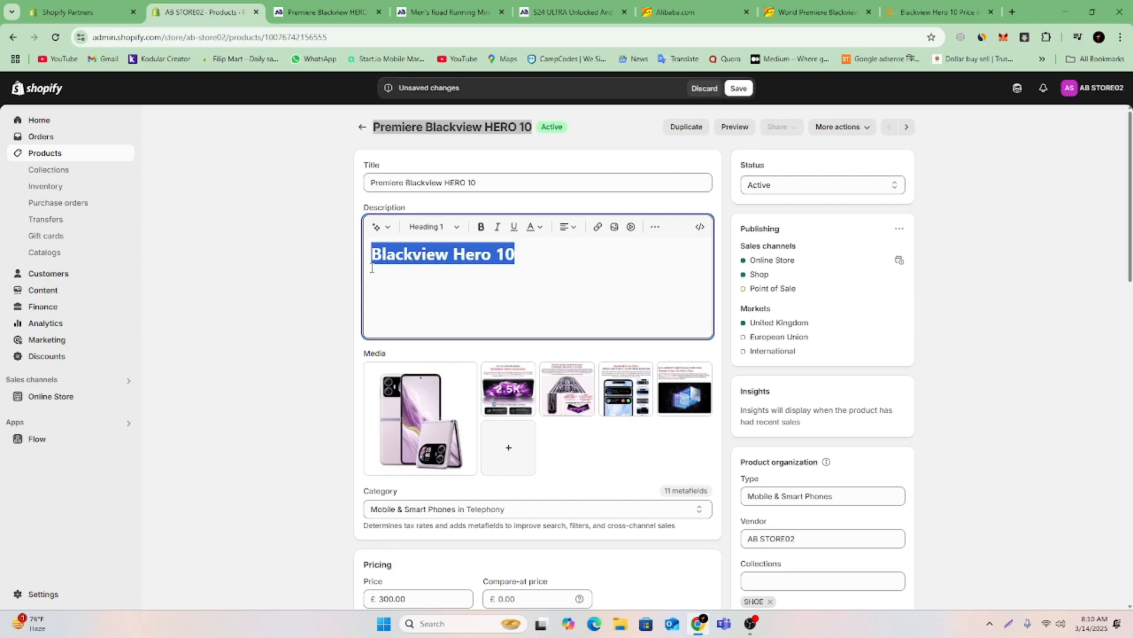
{"action": "left_click", "coordinate": [564, 229]}
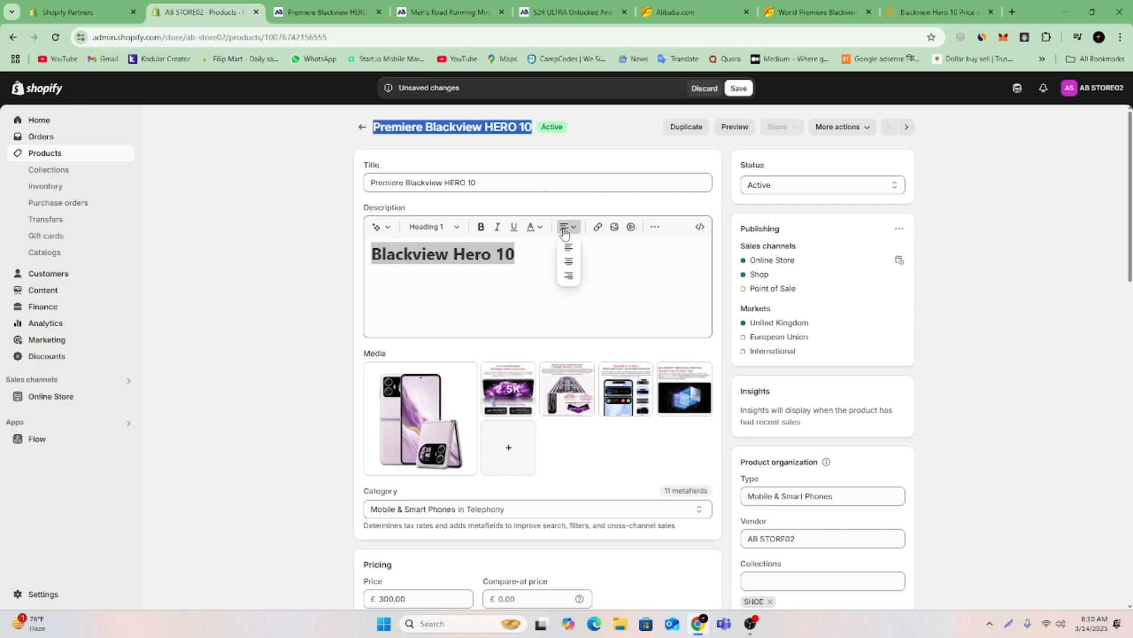
{"action": "left_click", "coordinate": [571, 264]}
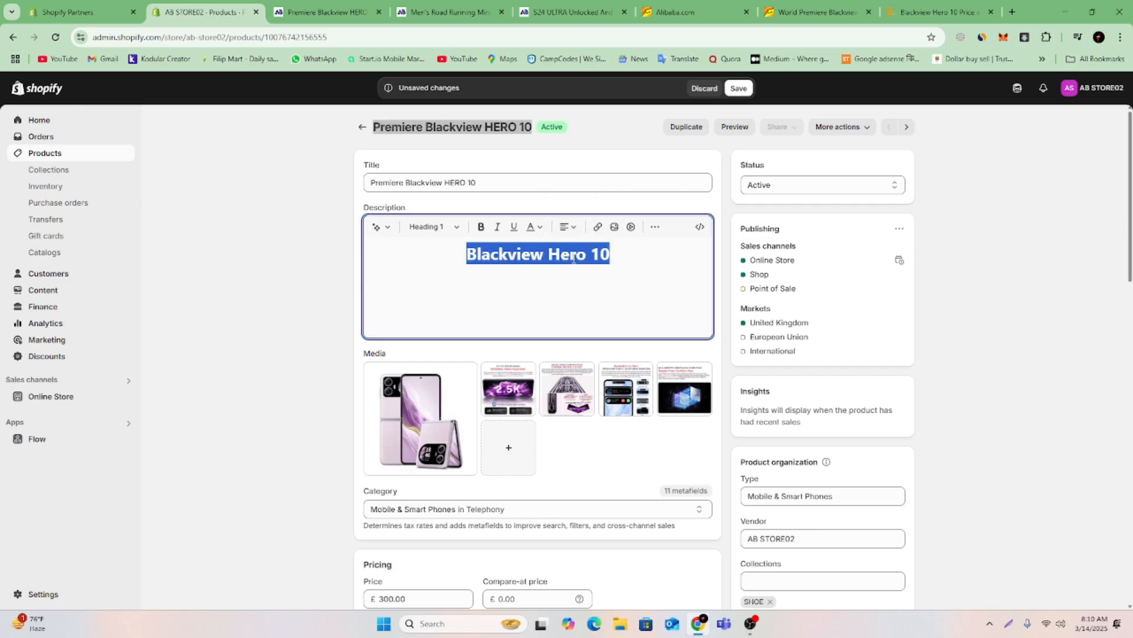
{"action": "left_click", "coordinate": [639, 261]}
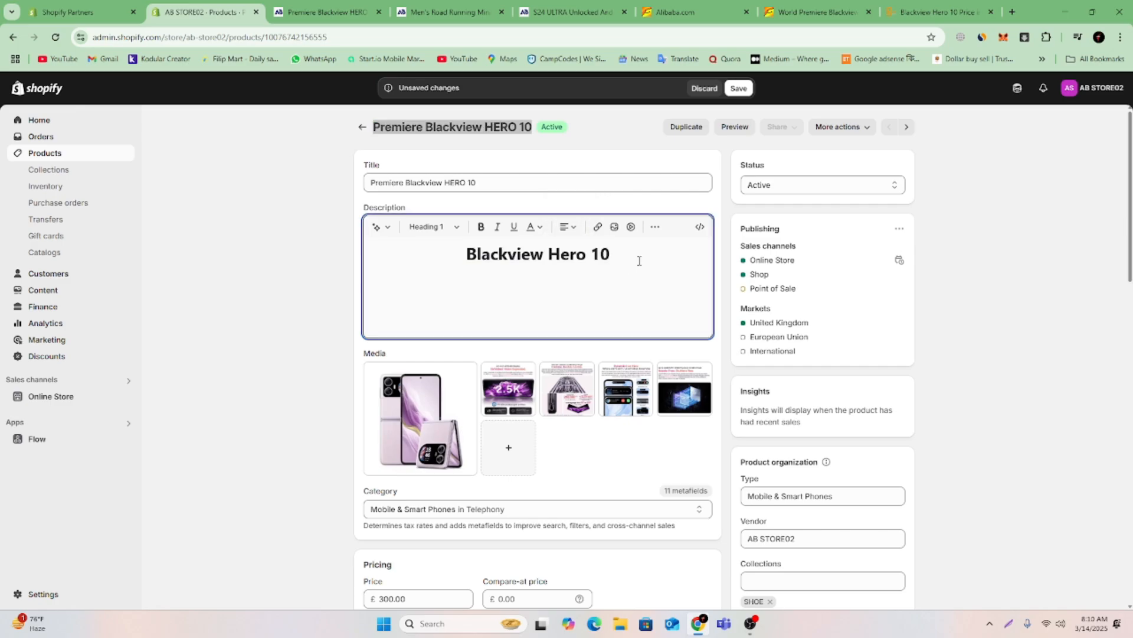
Color the "Blackview Hero 10" description heading purple #7A57CA and start a new line below it.
{"action": "left_click_drag", "start_coordinate": [640, 260], "coordinate": [441, 261]}
{"action": "key", "text": "super+c"}
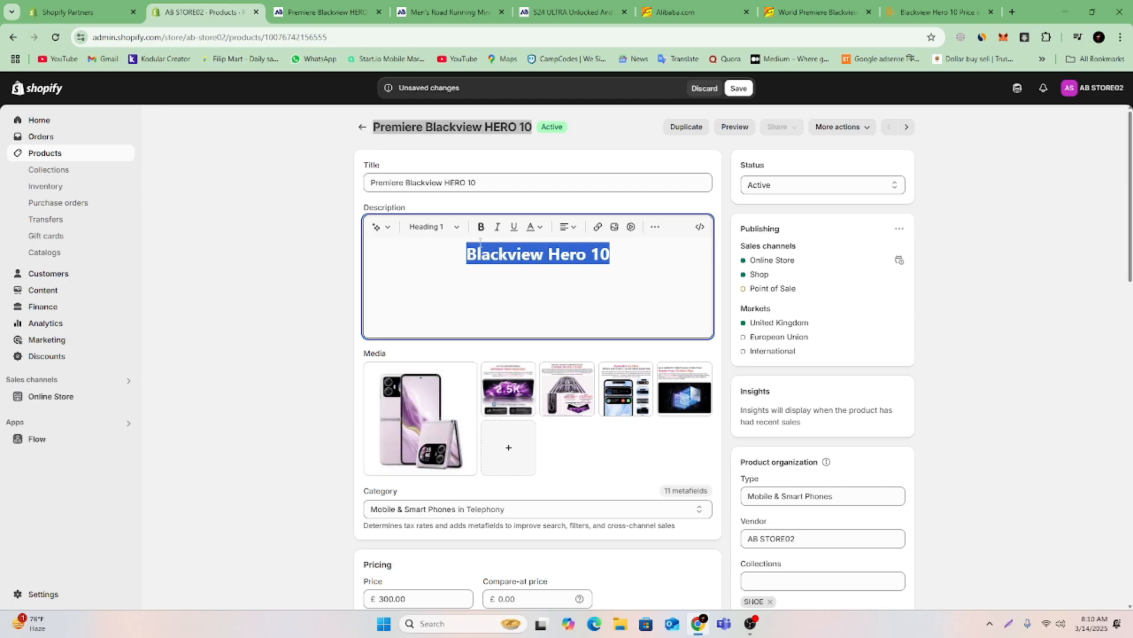
{"action": "left_click", "coordinate": [542, 233]}
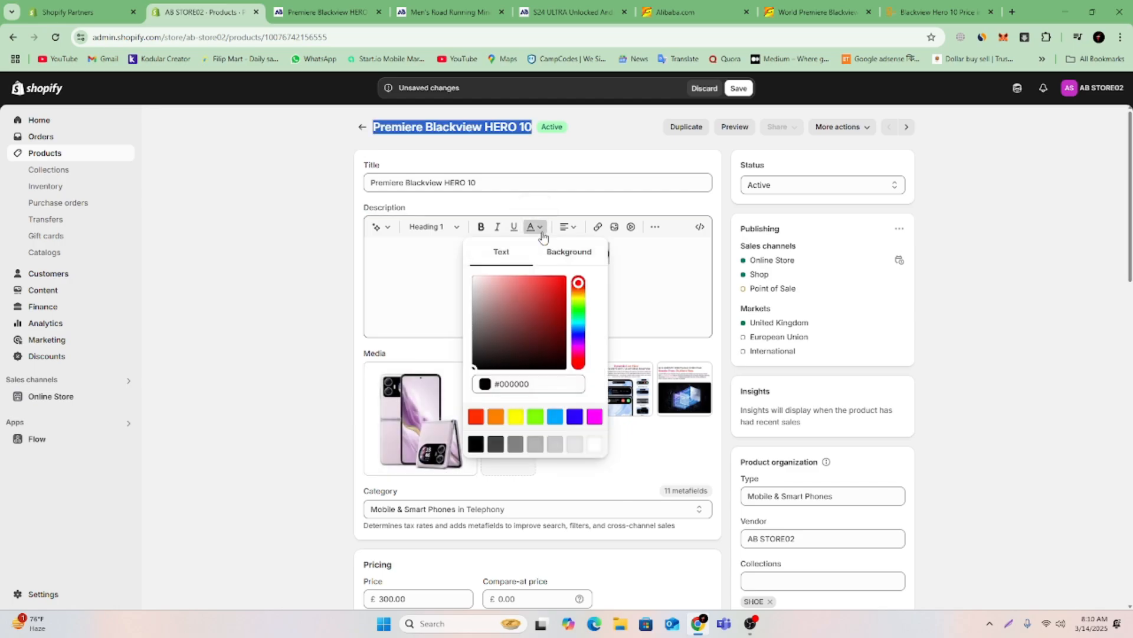
{"action": "left_click", "coordinate": [579, 336]}
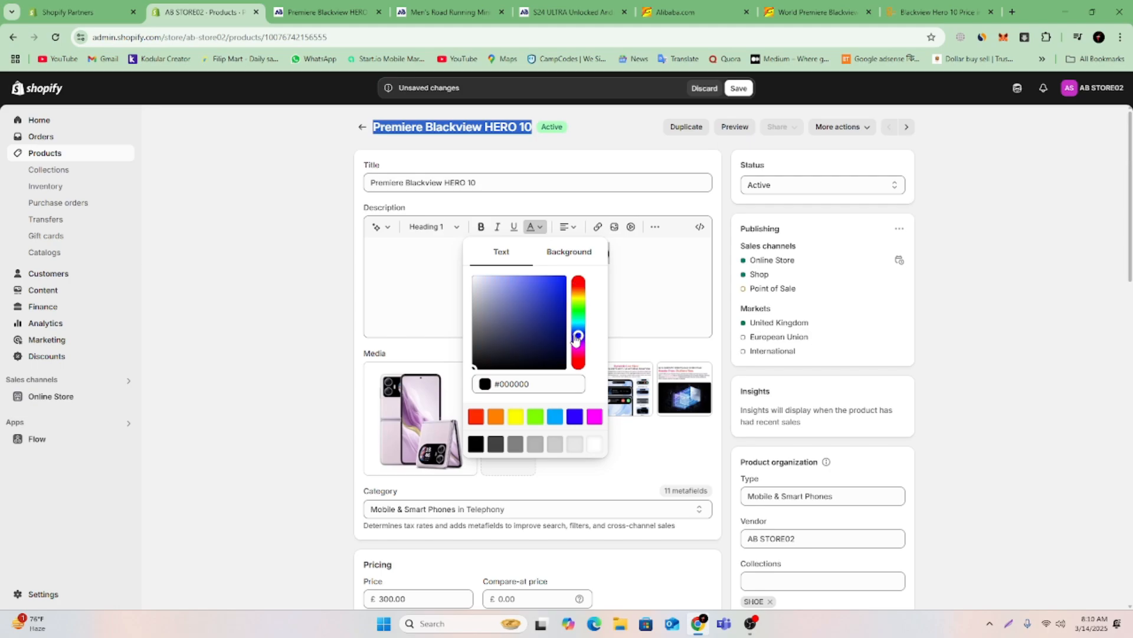
{"action": "left_click", "coordinate": [578, 341]}
{"action": "left_click_drag", "start_coordinate": [541, 299], "coordinate": [528, 299]}
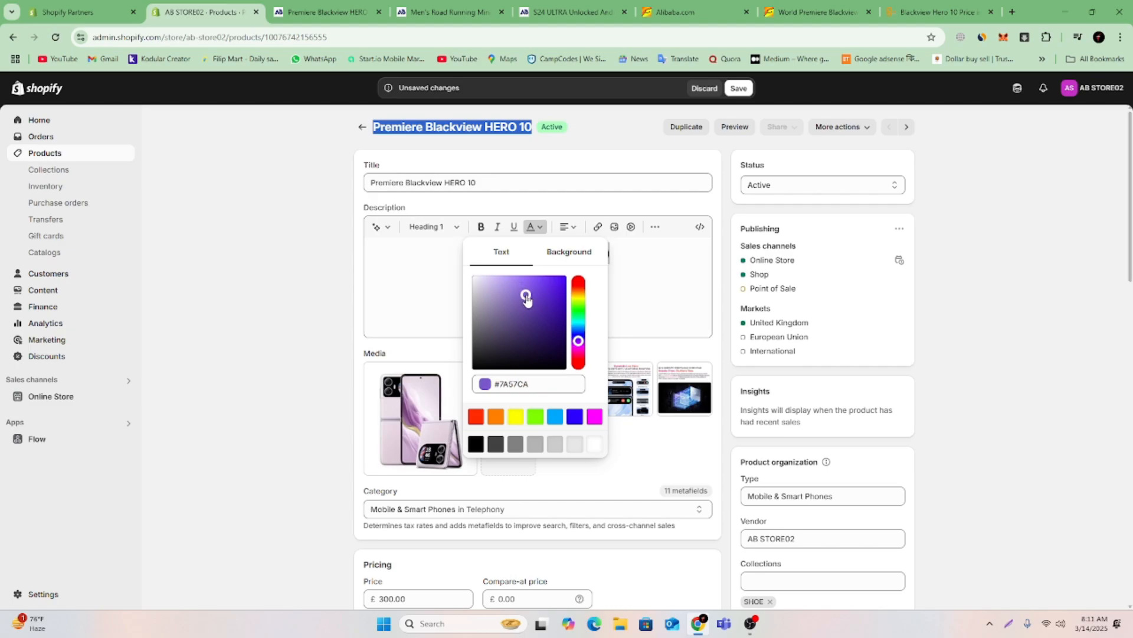
{"action": "left_click", "coordinate": [661, 267]}
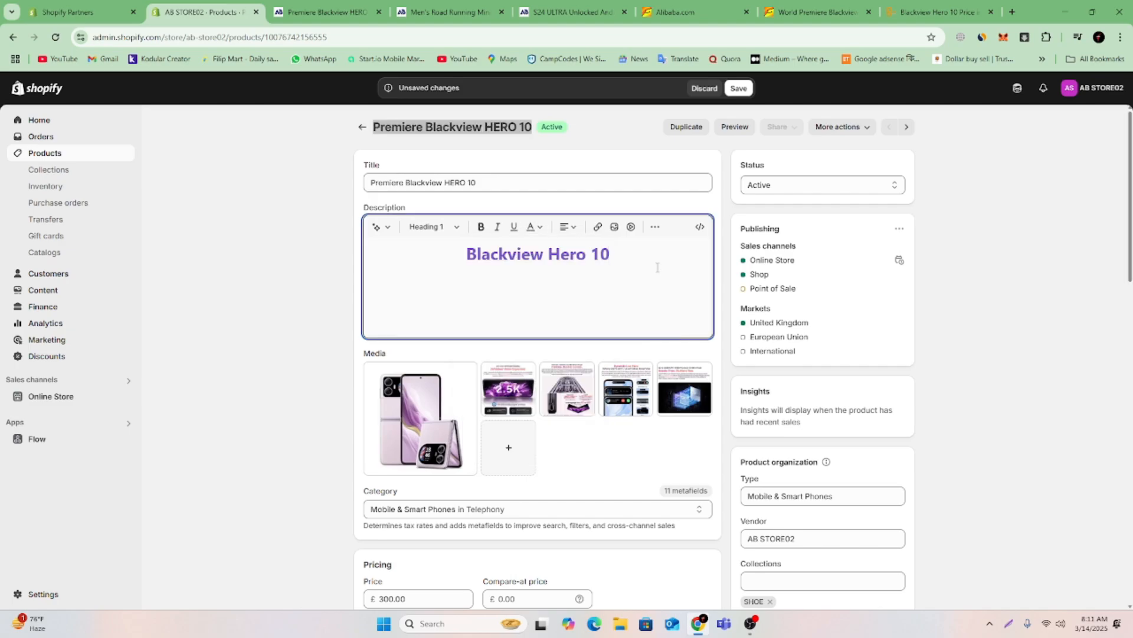
{"action": "key", "text": "Return"}
Search Google for "Blackview Hero 10" in another new browser tab.
{"action": "left_click", "coordinate": [951, 10]}
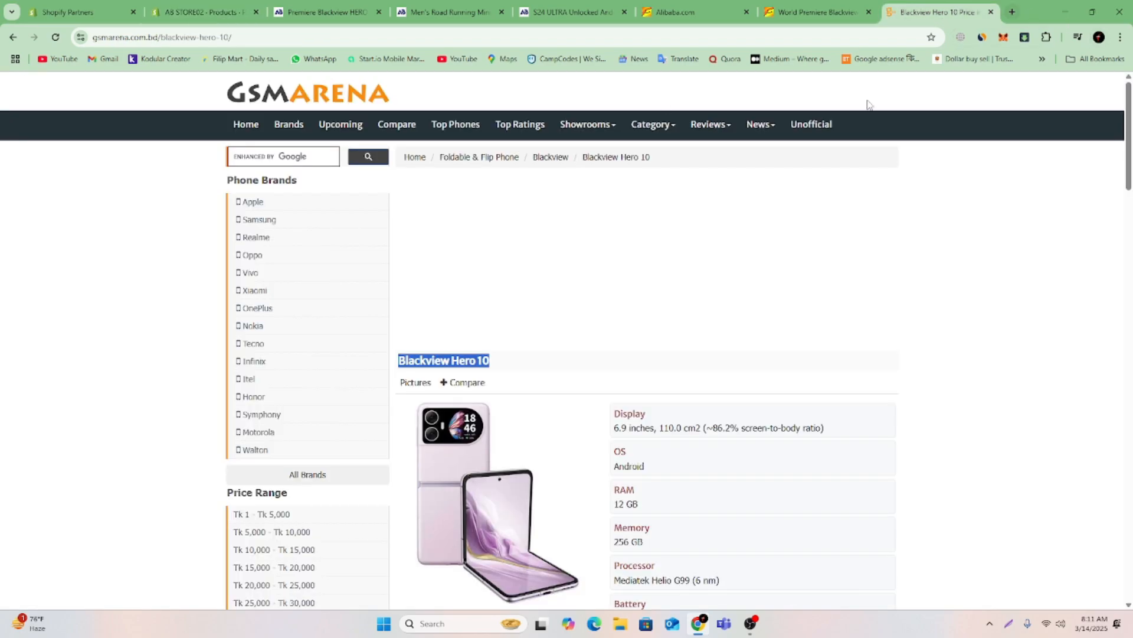
{"action": "left_click", "coordinate": [1012, 12]}
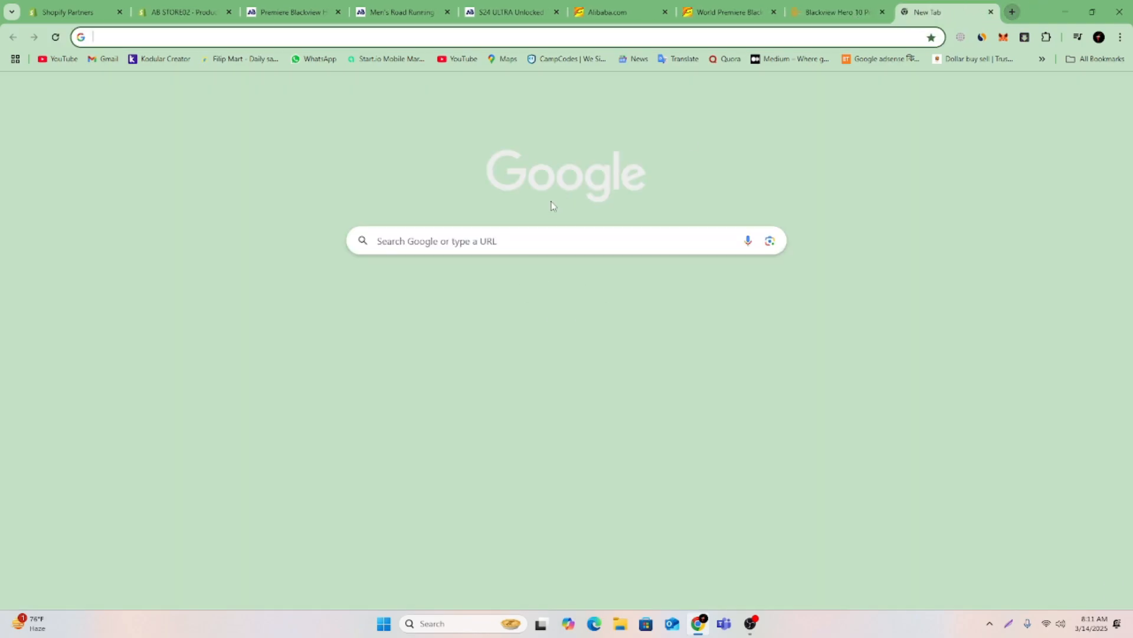
{"action": "right_click", "coordinate": [541, 241]}
{"action": "left_click", "coordinate": [572, 348]}
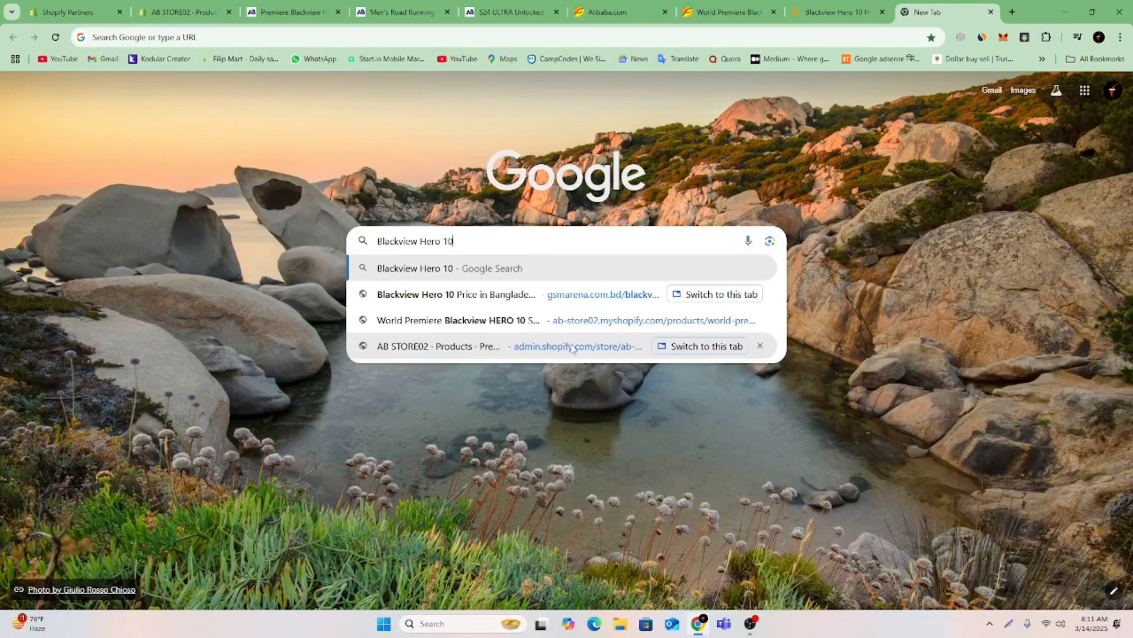
{"action": "key", "text": "Return"}
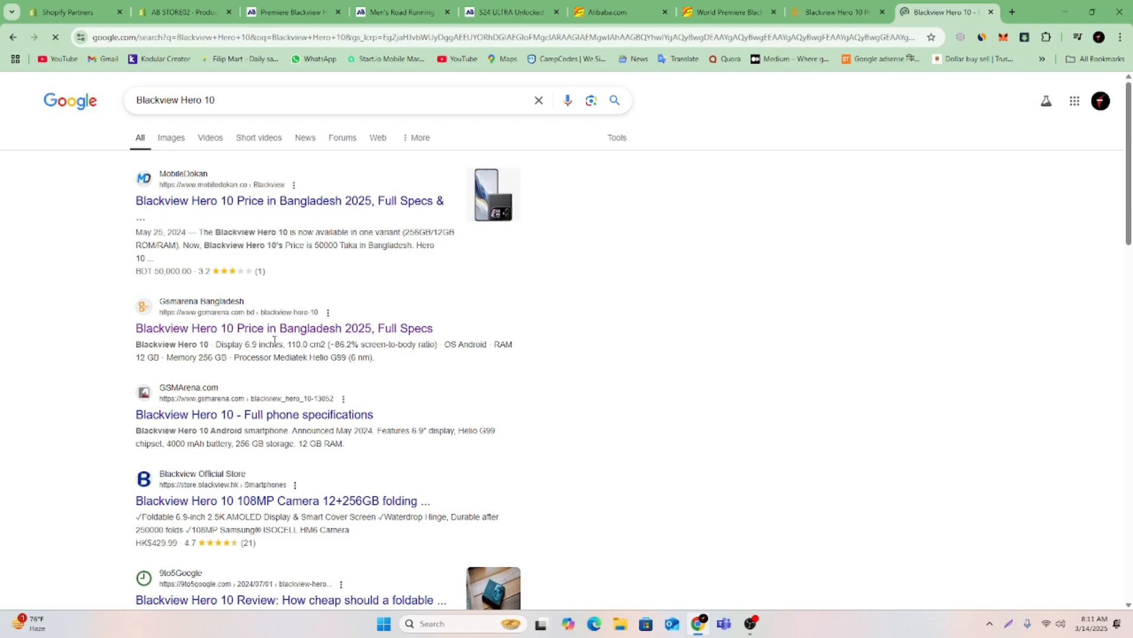
Check the HERO 10 page of the official Blackview help center for product specifications, and return to browsing the search results.
{"action": "scroll", "coordinate": [274, 341], "scroll_direction": "down", "scroll_amount": 4}
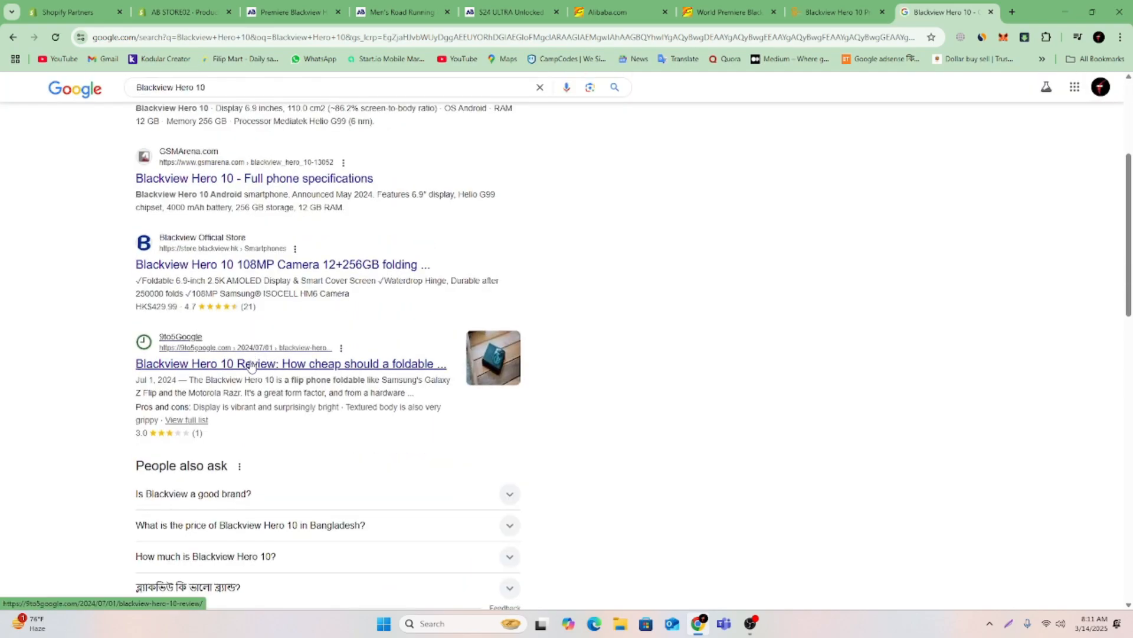
{"action": "scroll", "coordinate": [248, 368], "scroll_direction": "down", "scroll_amount": 8}
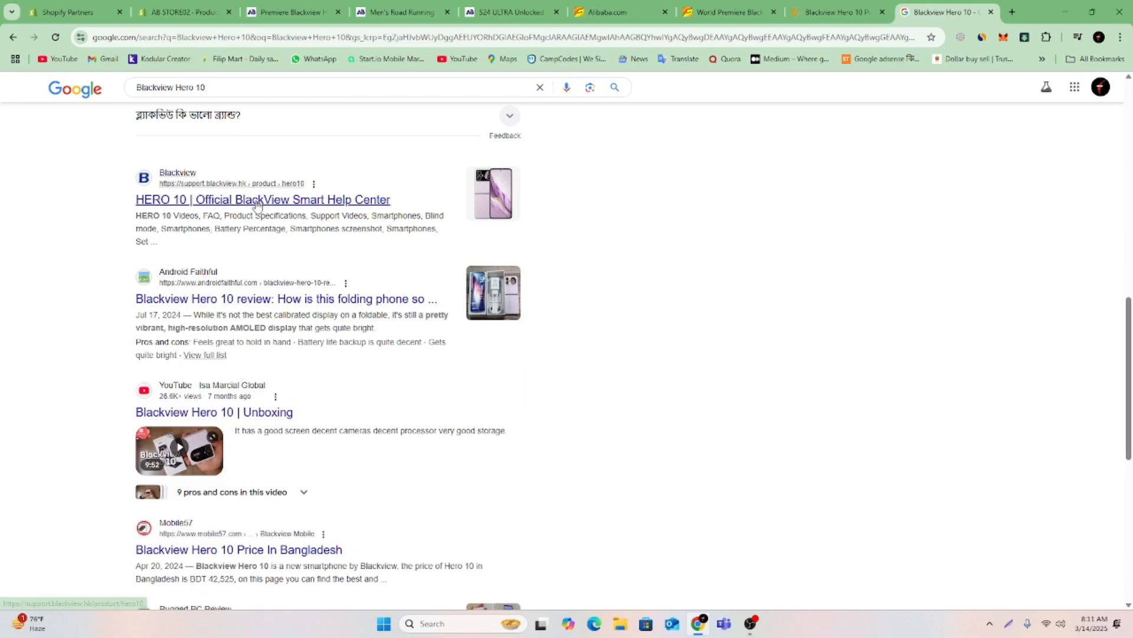
{"action": "left_click", "coordinate": [255, 205]}
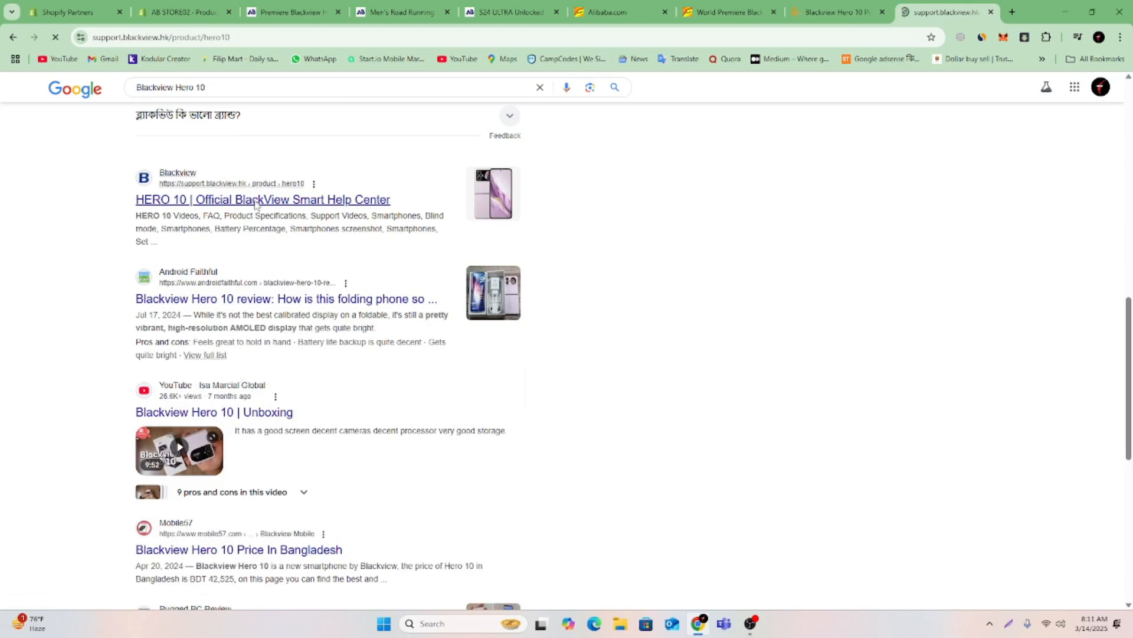
{"action": "scroll", "coordinate": [728, 377], "scroll_direction": "down", "scroll_amount": 8}
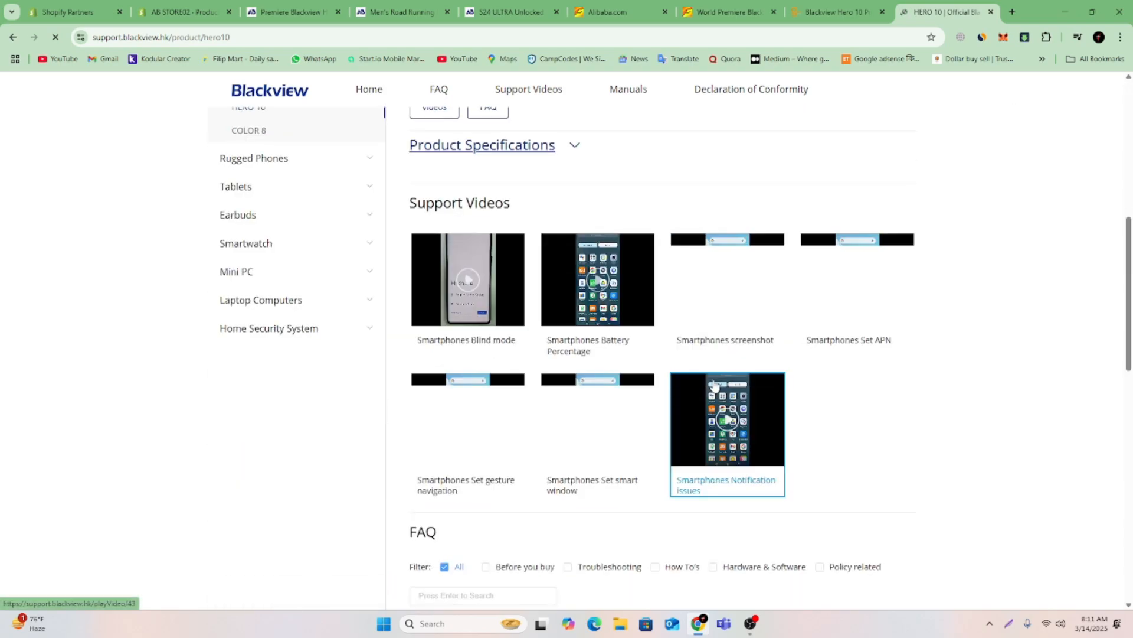
{"action": "scroll", "coordinate": [711, 385], "scroll_direction": "up", "scroll_amount": 4}
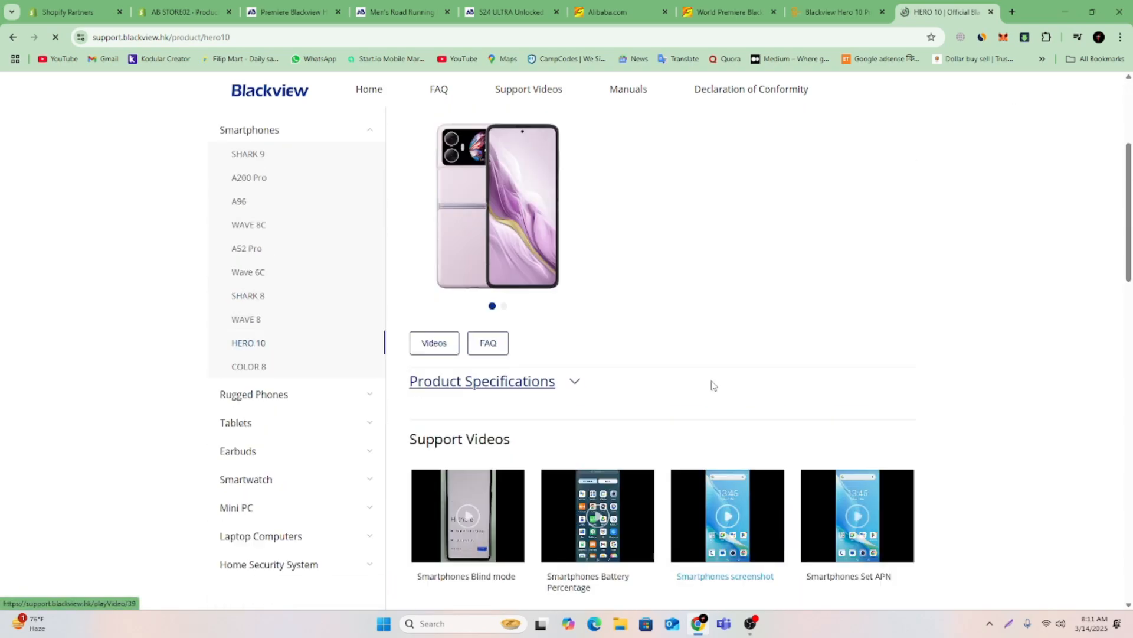
{"action": "left_click", "coordinate": [511, 385]}
{"action": "left_click", "coordinate": [511, 385]}
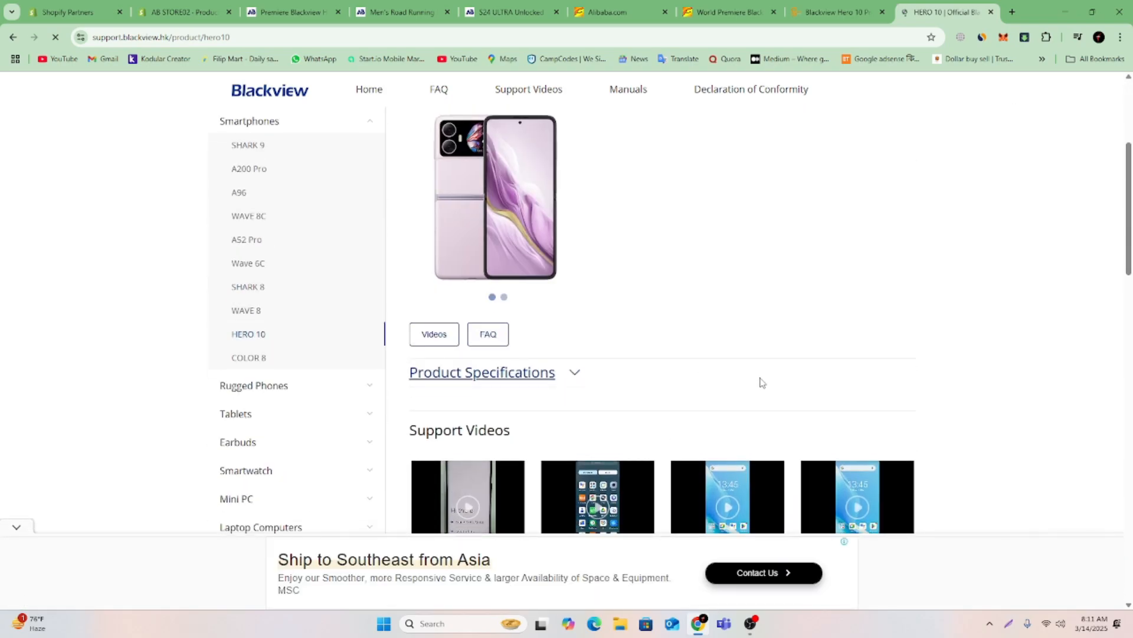
{"action": "scroll", "coordinate": [759, 382], "scroll_direction": "down", "scroll_amount": 7}
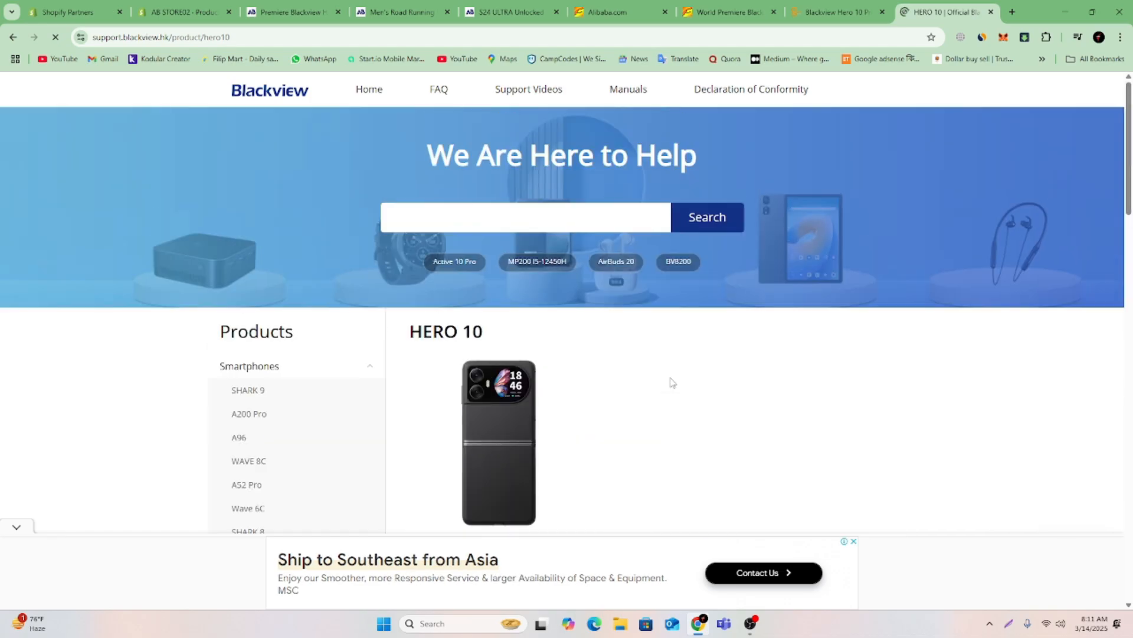
{"action": "left_click", "coordinate": [8, 38]}
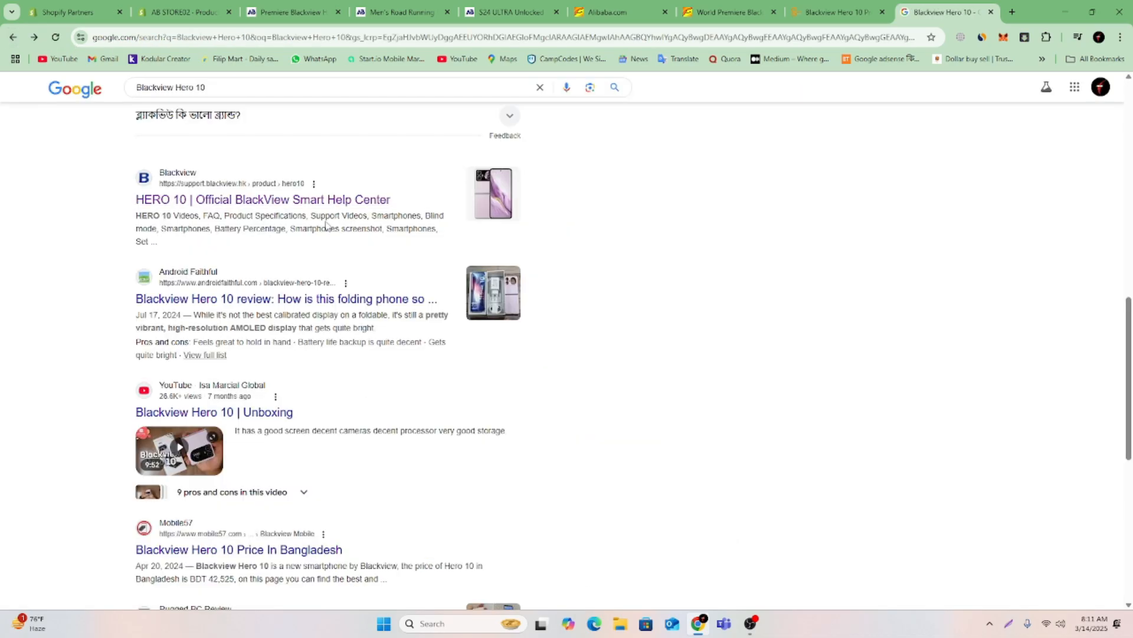
{"action": "scroll", "coordinate": [284, 304], "scroll_direction": "down", "scroll_amount": 8}
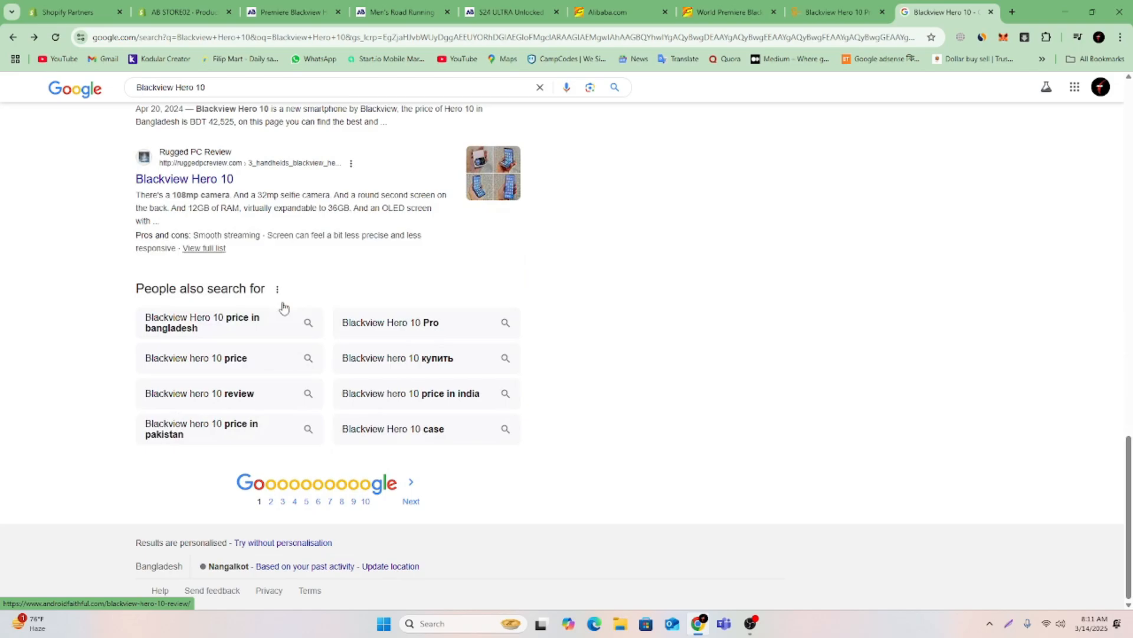
Copy the tagline "Foldable display tech in a modern and quite affordable Android smartphone" from the Rugged PC Review page and paste it below the description heading.
{"action": "left_click", "coordinate": [211, 184]}
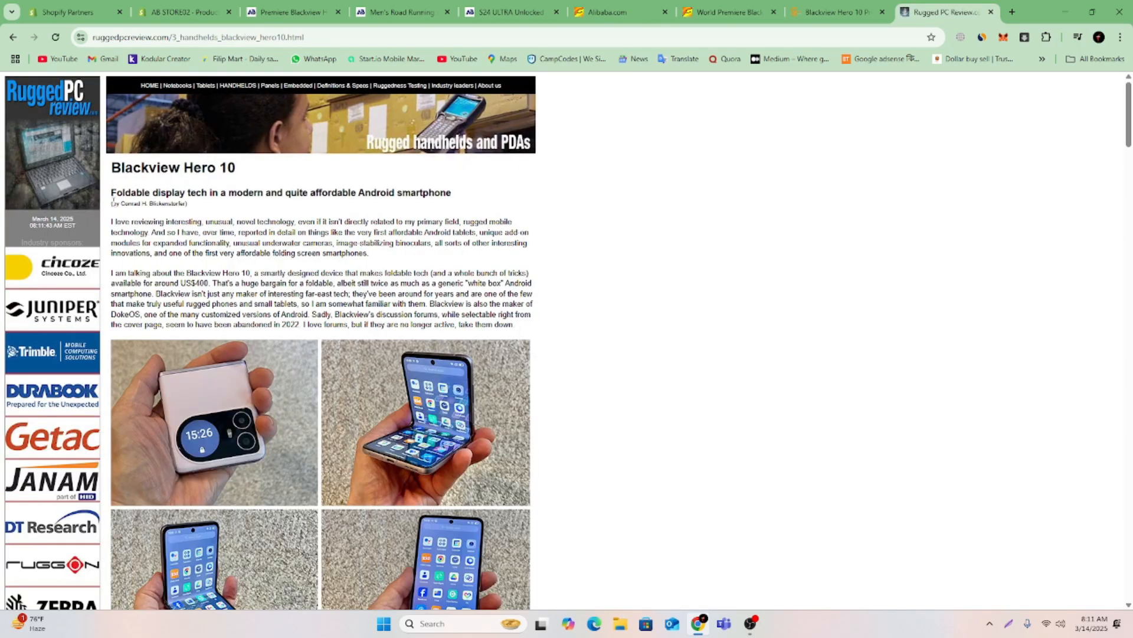
{"action": "left_click_drag", "start_coordinate": [113, 195], "coordinate": [463, 199]}
{"action": "right_click", "coordinate": [456, 199]}
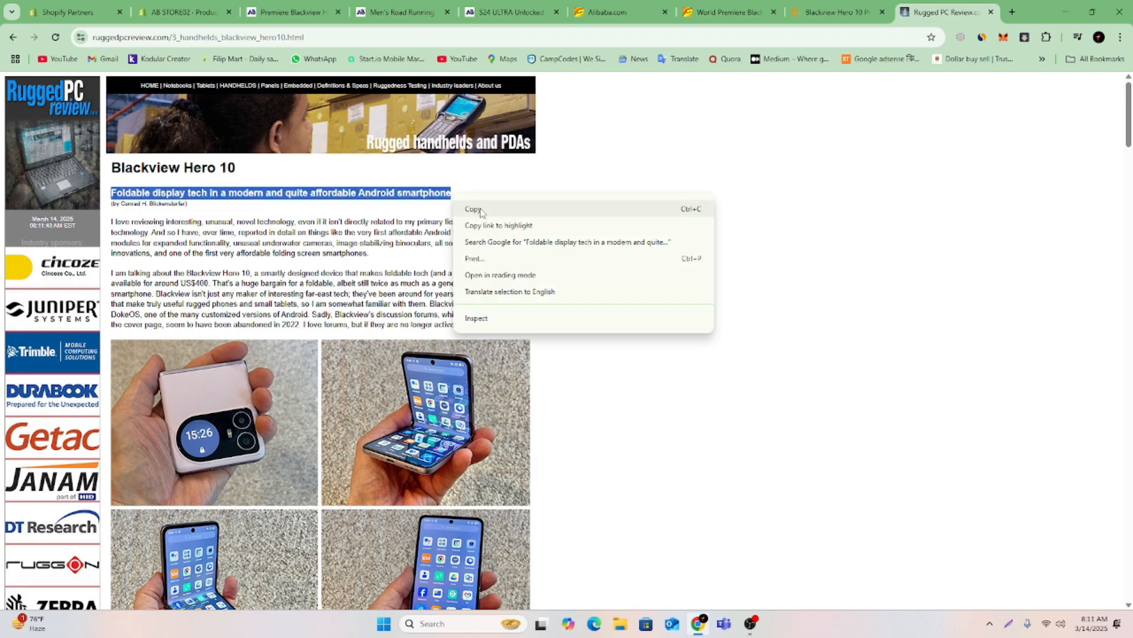
{"action": "left_click", "coordinate": [478, 208]}
{"action": "left_click", "coordinate": [171, 11]}
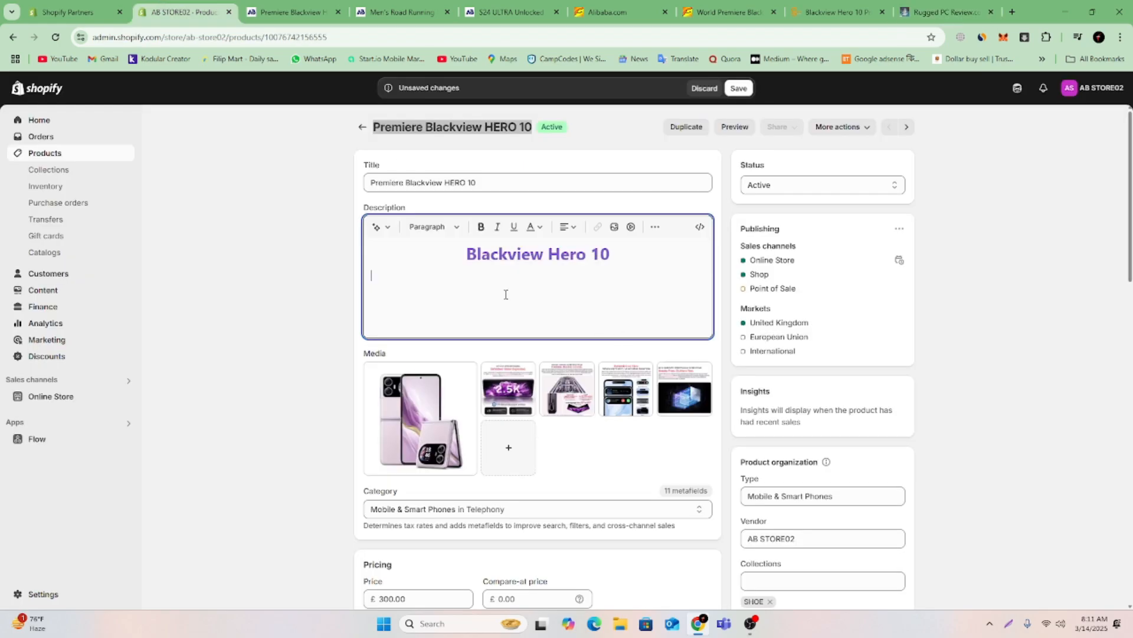
{"action": "key", "text": "ctrl+v"}
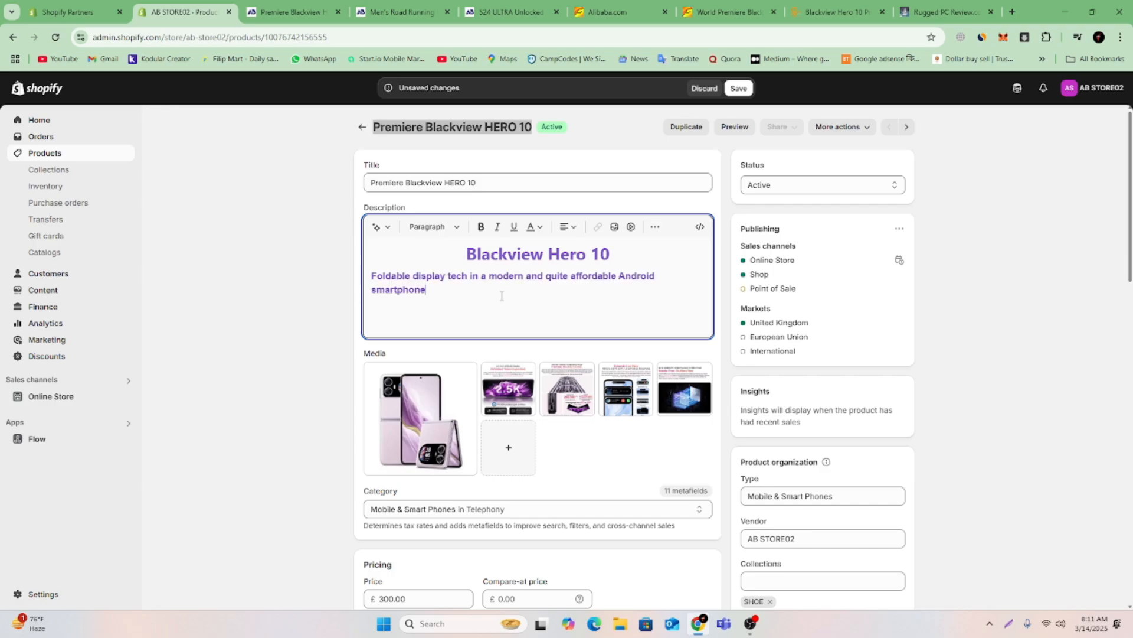
Color the pasted tagline black, center it, and place the text cursor on the line below it.
{"action": "left_click_drag", "start_coordinate": [434, 294], "coordinate": [366, 282]}
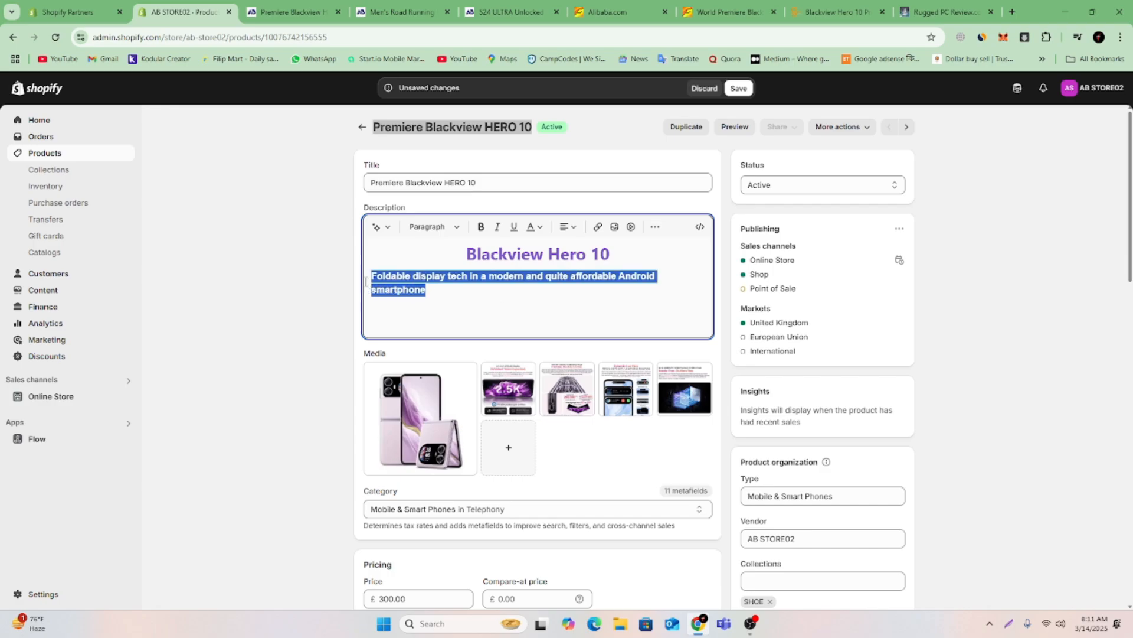
{"action": "left_click", "coordinate": [539, 229]}
{"action": "left_click", "coordinate": [474, 446]}
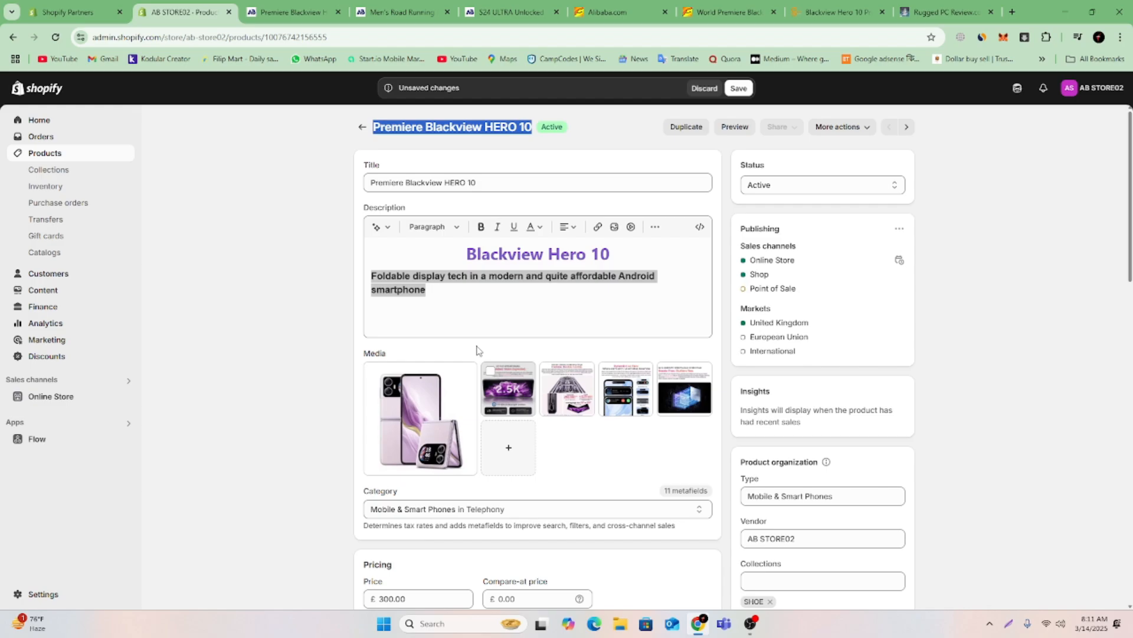
{"action": "left_click", "coordinate": [568, 227]}
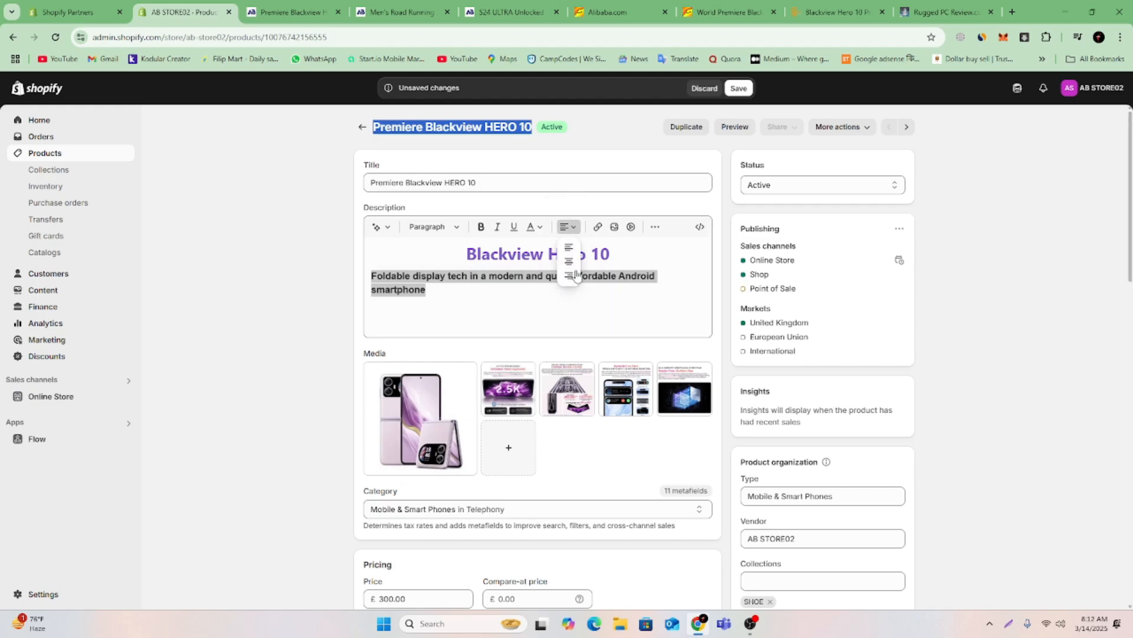
{"action": "left_click", "coordinate": [572, 265]}
{"action": "left_click", "coordinate": [600, 303]}
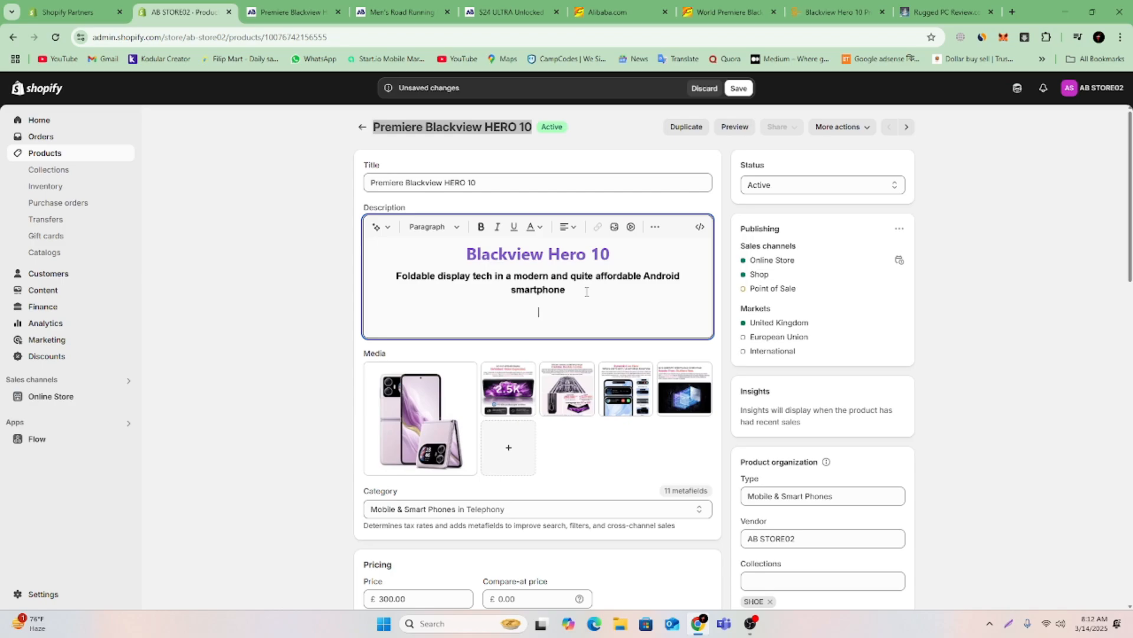
Look through the Rugged PC Review article and the GSMArena page for more Hero 10 description content, and open a new browser tab.
{"action": "left_click", "coordinate": [945, 11]}
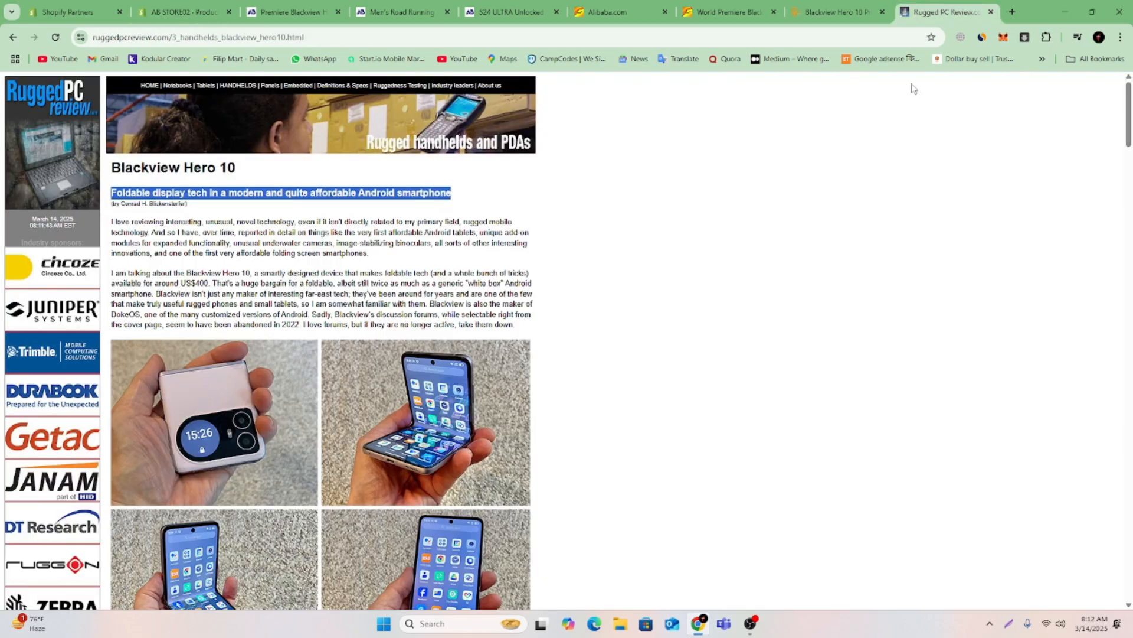
{"action": "scroll", "coordinate": [432, 424], "scroll_direction": "down", "scroll_amount": 15}
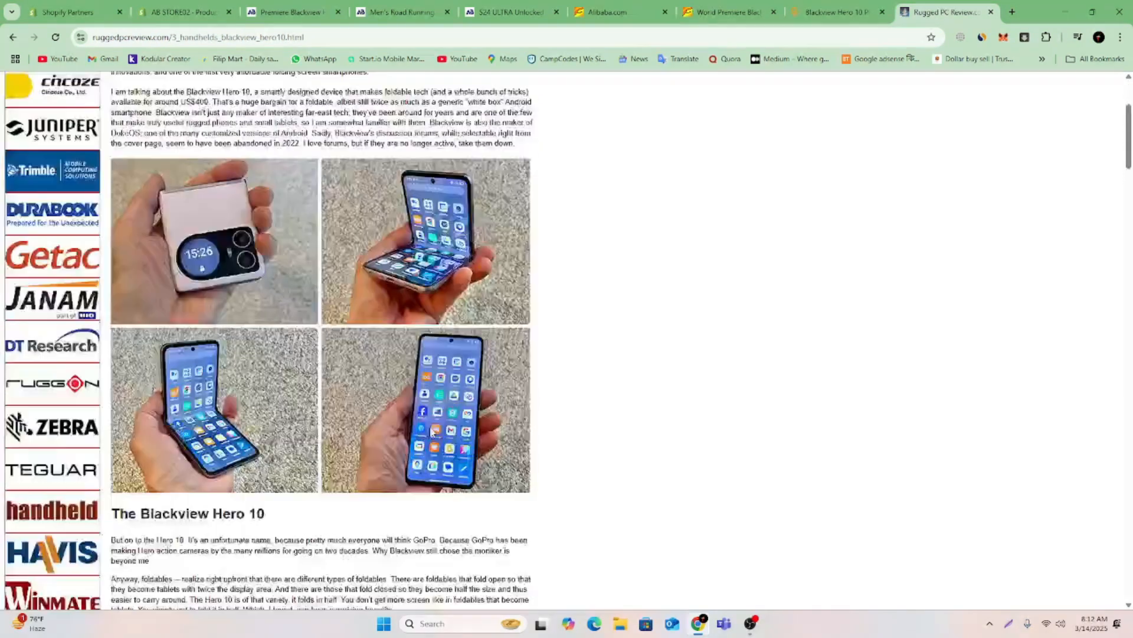
{"action": "scroll", "coordinate": [429, 433], "scroll_direction": "down", "scroll_amount": 10}
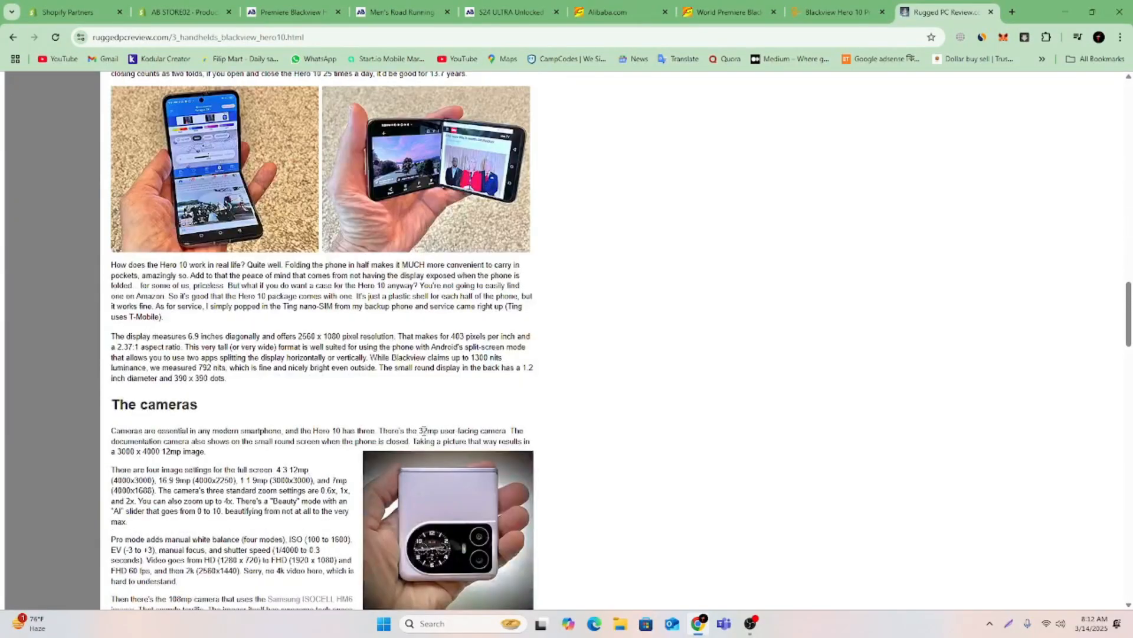
{"action": "scroll", "coordinate": [424, 430], "scroll_direction": "down", "scroll_amount": 8}
{"action": "scroll", "coordinate": [421, 437], "scroll_direction": "down", "scroll_amount": 6}
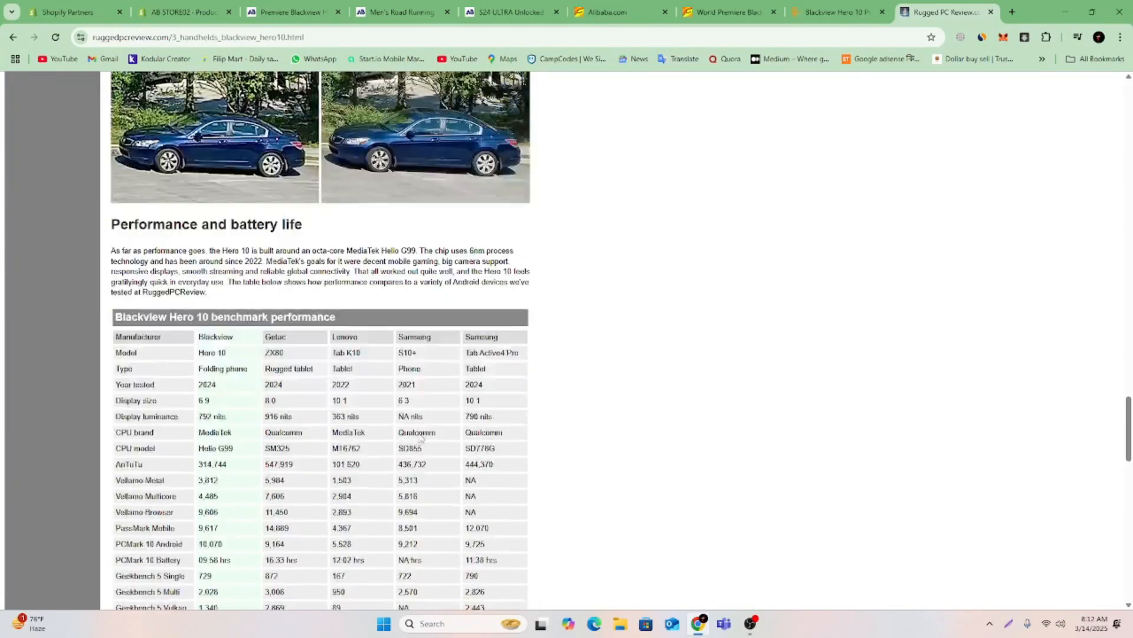
{"action": "scroll", "coordinate": [419, 439], "scroll_direction": "up", "scroll_amount": 12}
{"action": "scroll", "coordinate": [418, 438], "scroll_direction": "up", "scroll_amount": 10}
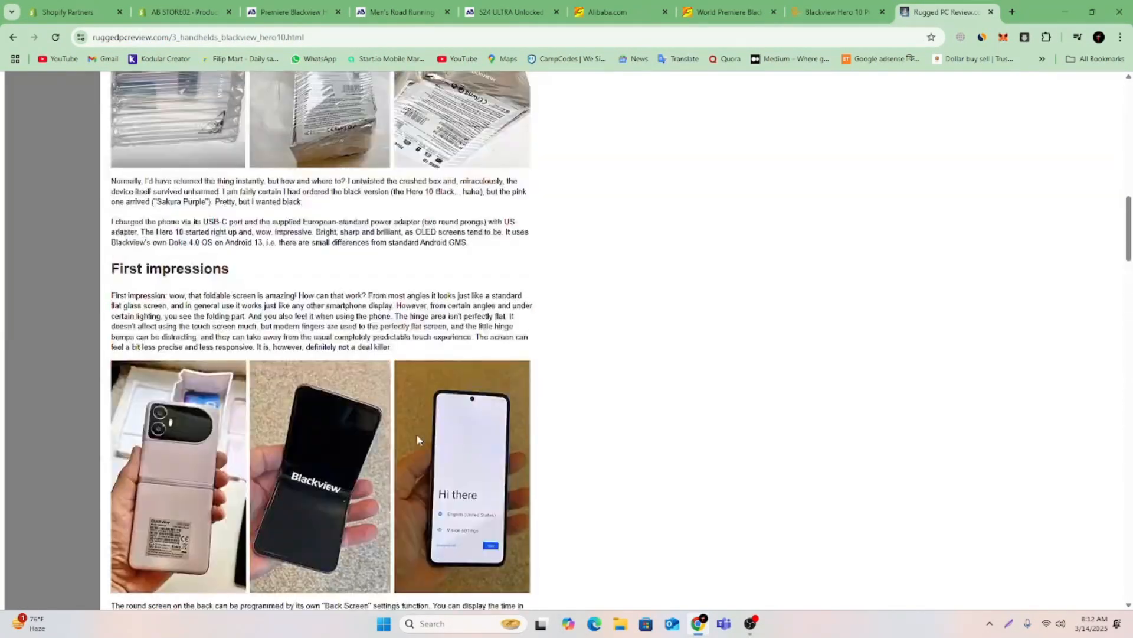
{"action": "scroll", "coordinate": [417, 439], "scroll_direction": "up", "scroll_amount": 8}
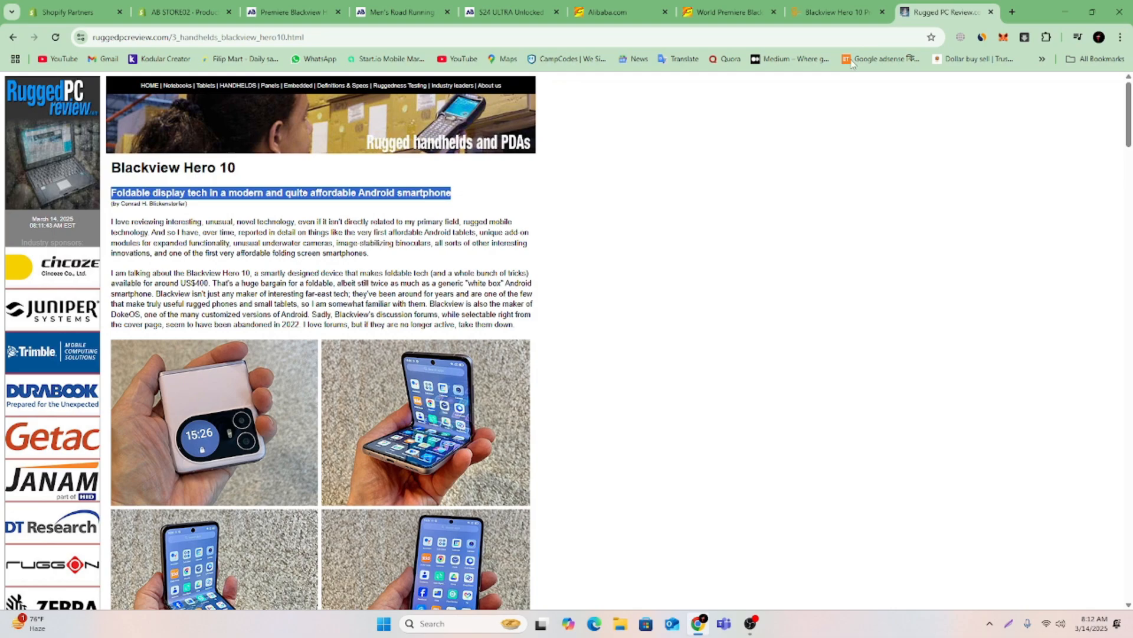
{"action": "left_click", "coordinate": [822, 5]}
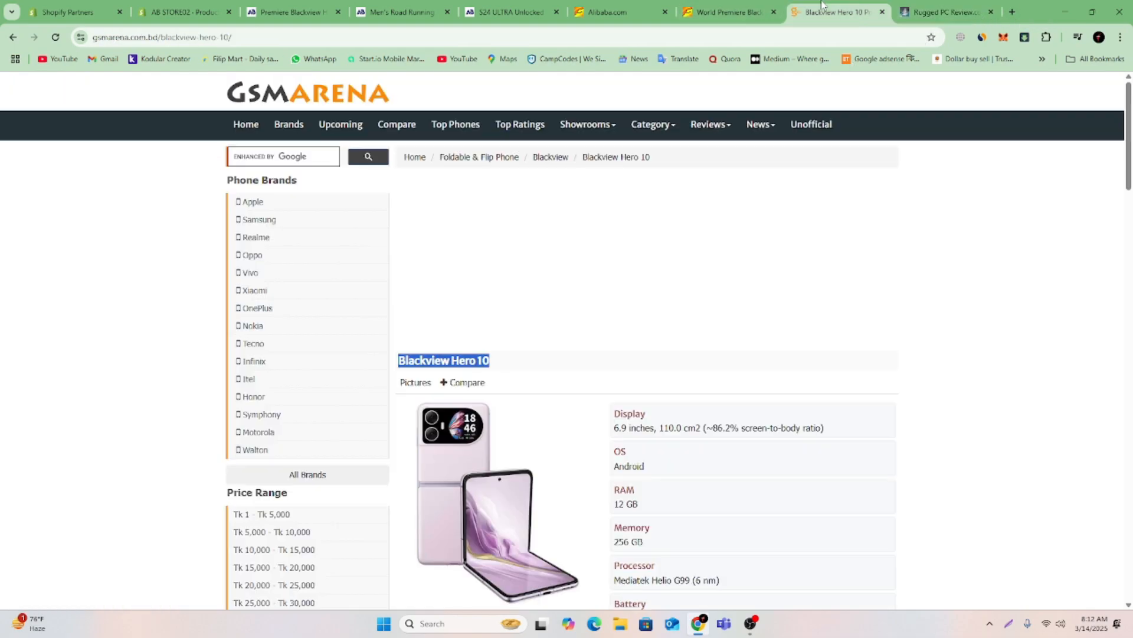
{"action": "scroll", "coordinate": [658, 262], "scroll_direction": "down", "scroll_amount": 8}
{"action": "scroll", "coordinate": [662, 256], "scroll_direction": "up", "scroll_amount": 8}
{"action": "left_click", "coordinate": [1011, 13]}
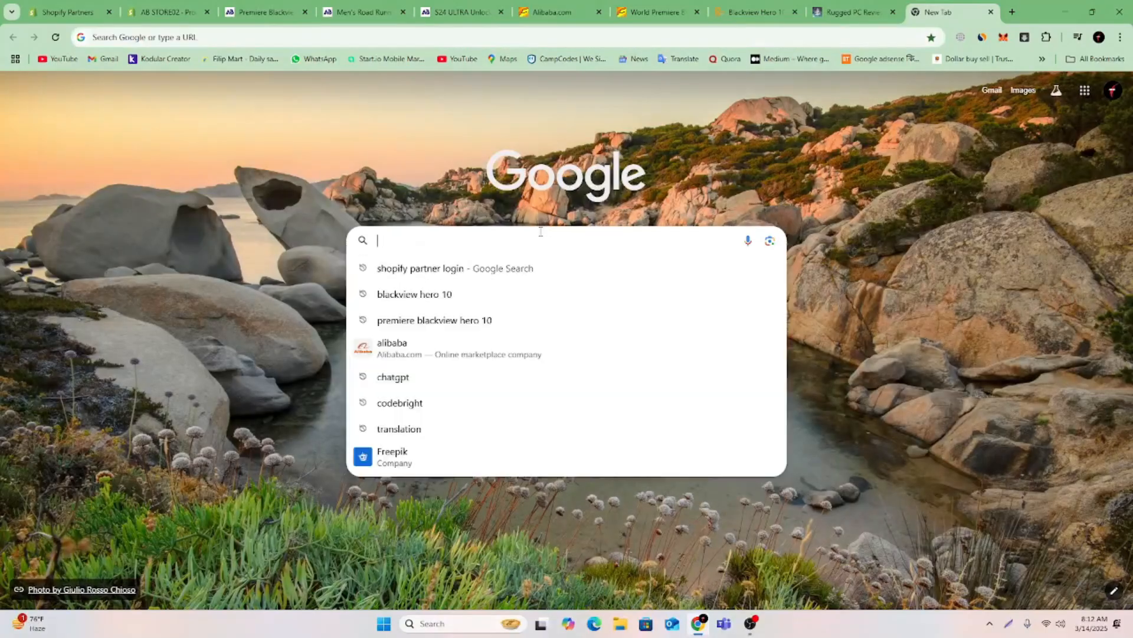
{"action": "key", "text": "ctrl+v"}
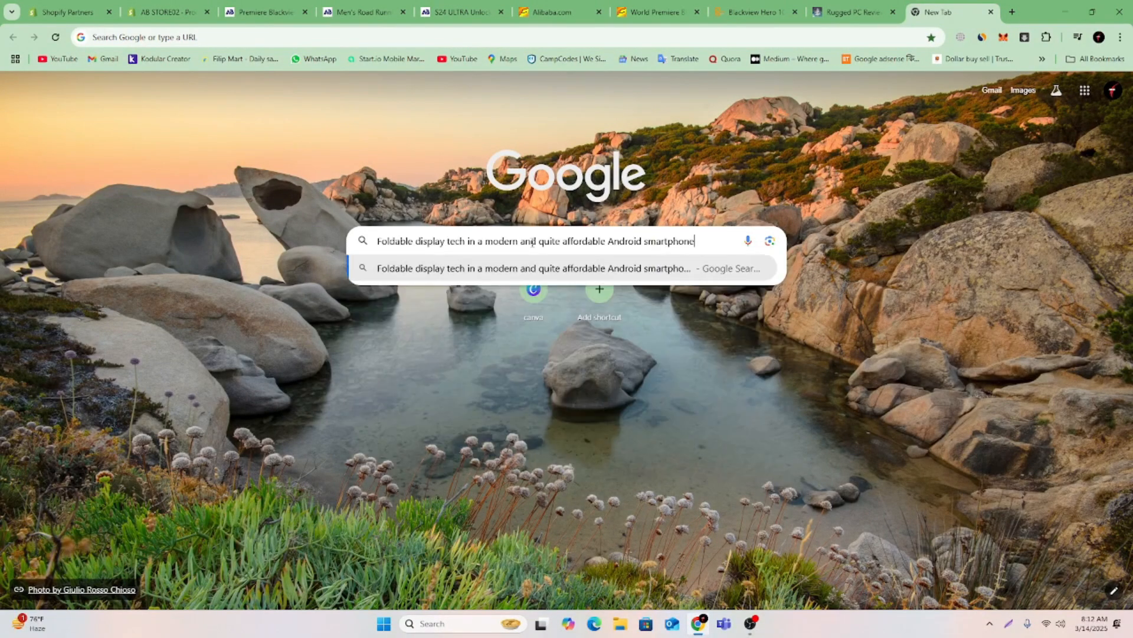
{"action": "key", "text": "ctrl+a"}
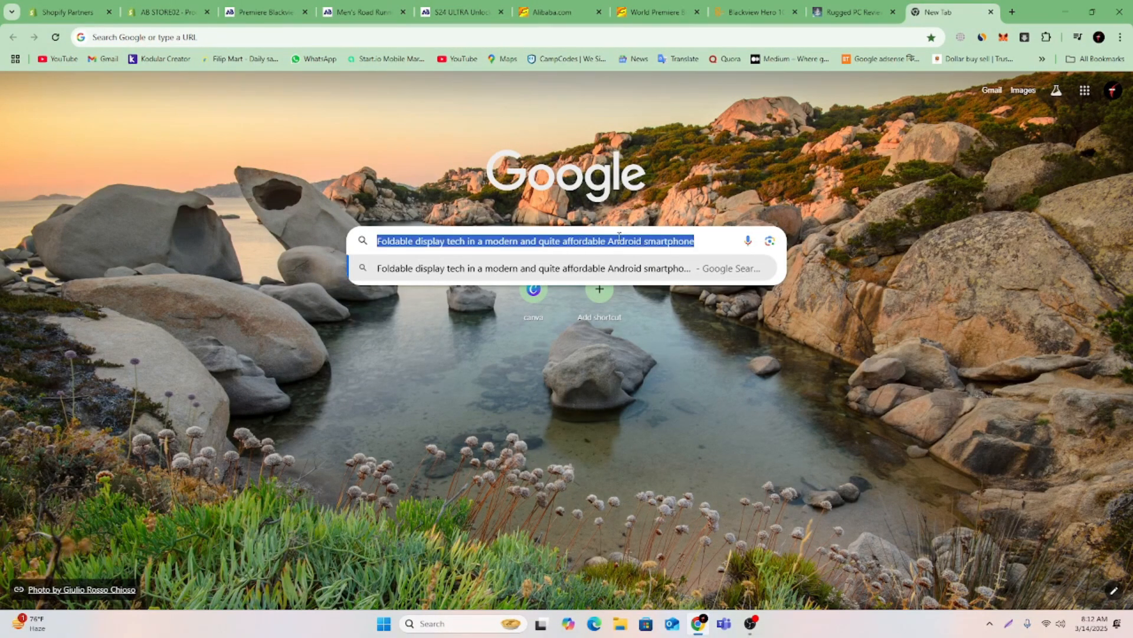
{"action": "key", "text": "BackSpace"}
Search Google Images for "Blackview Hero 10 baner", reusing the heading copied from Rugged PC Review, and preview the Android Headlines banner.
{"action": "left_click", "coordinate": [849, 16]}
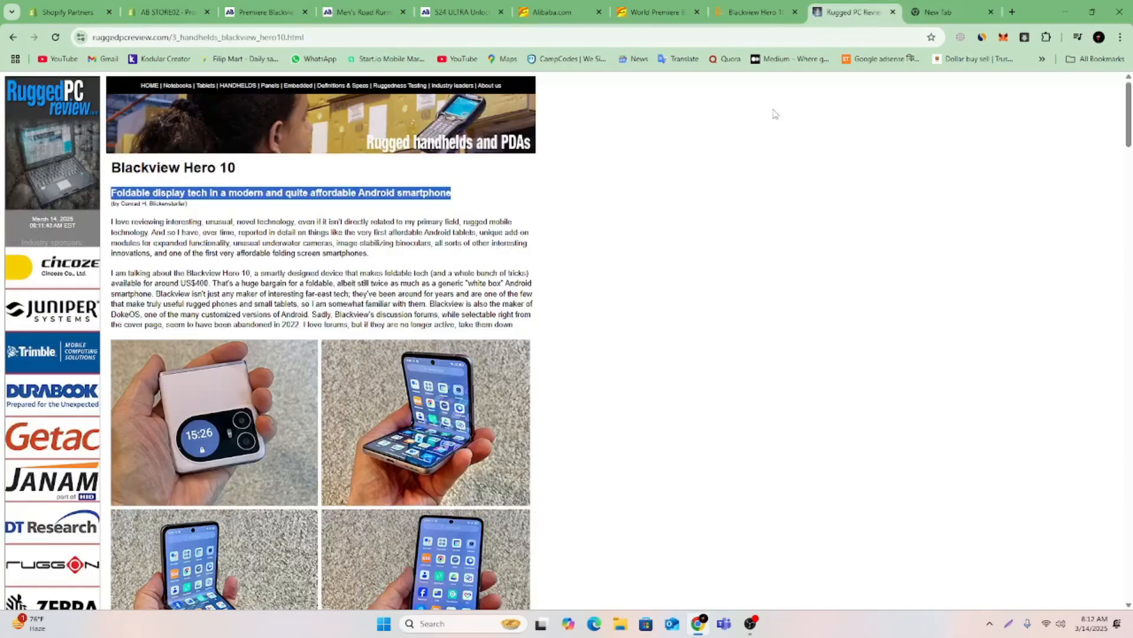
{"action": "triple_click", "coordinate": [192, 172]}
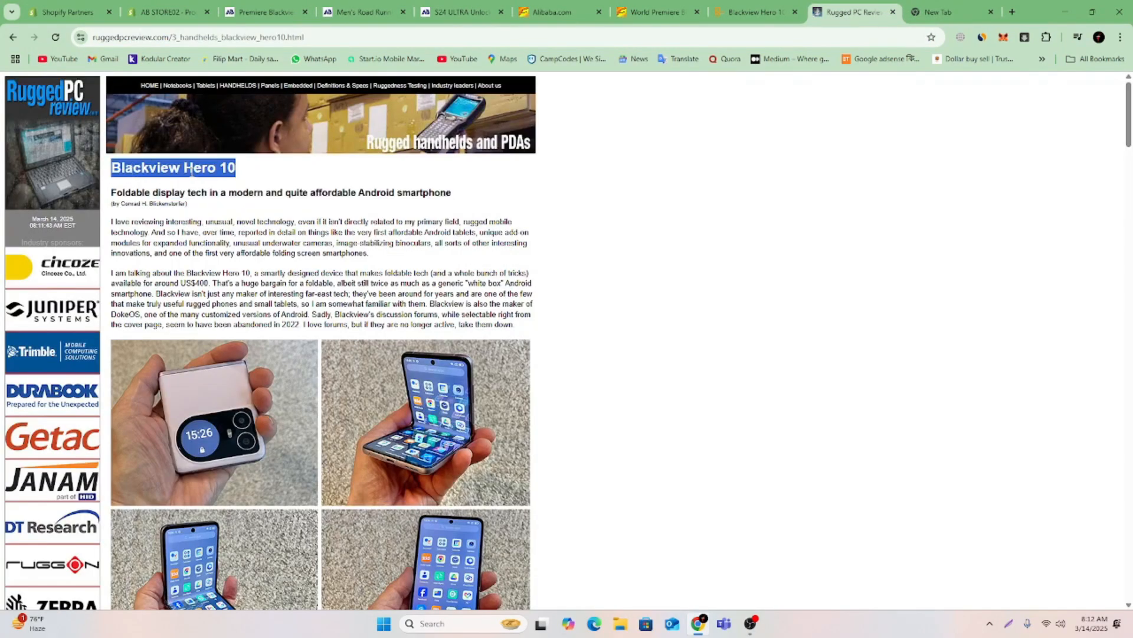
{"action": "right_click", "coordinate": [192, 176]}
{"action": "left_click", "coordinate": [211, 189]}
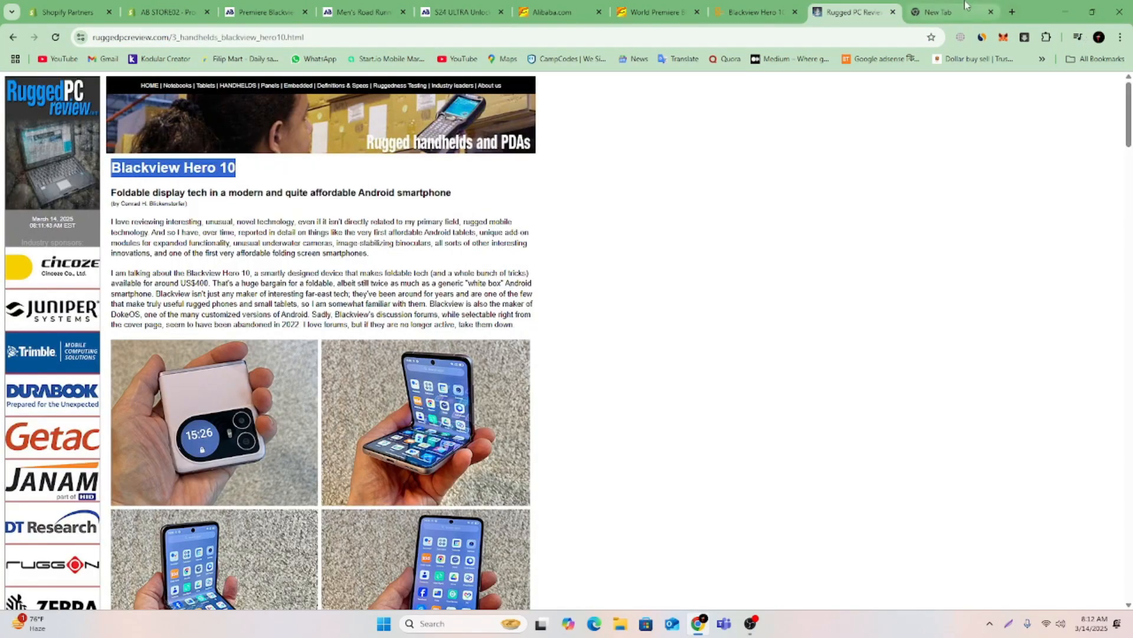
{"action": "left_click", "coordinate": [945, 12]}
{"action": "left_click", "coordinate": [600, 247]}
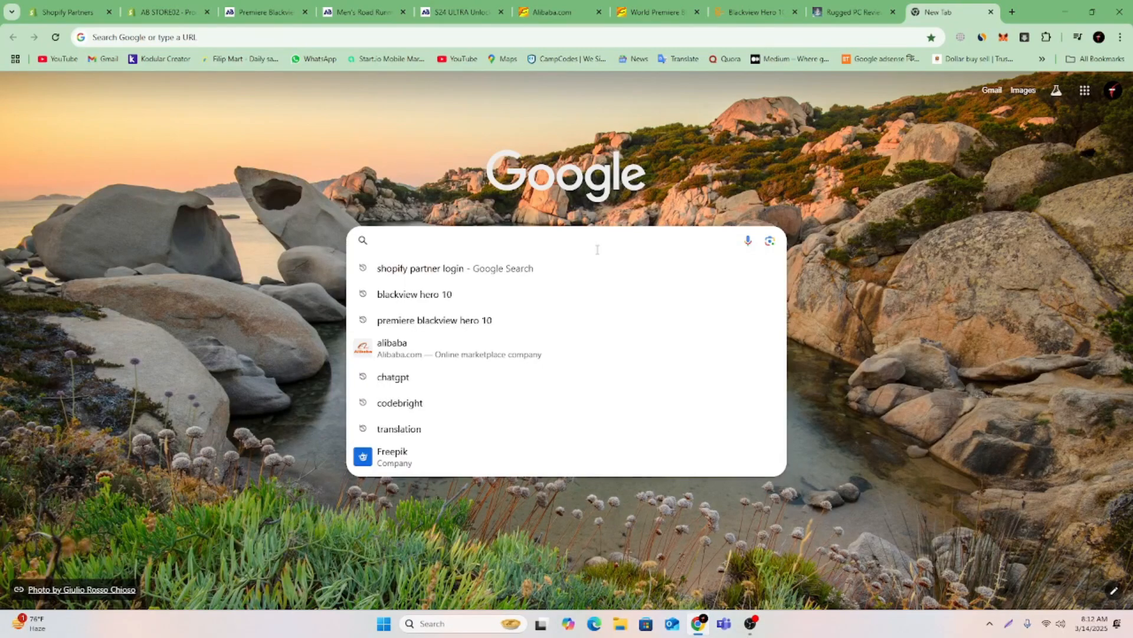
{"action": "key", "text": "ctrl+v"}
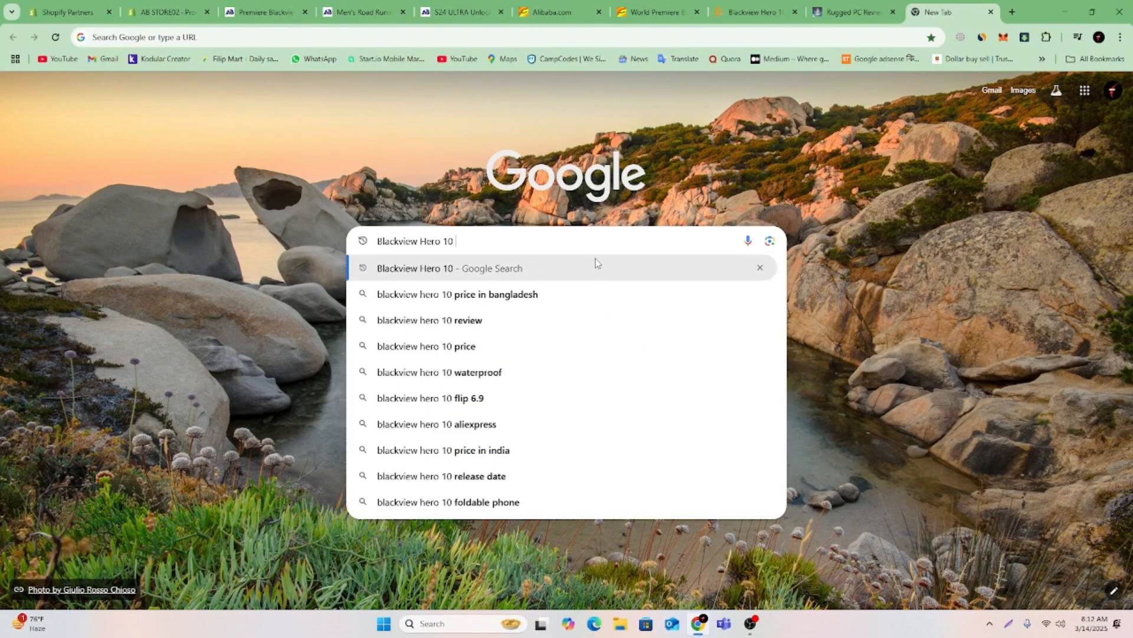
{"action": "type", "text": "baner"}
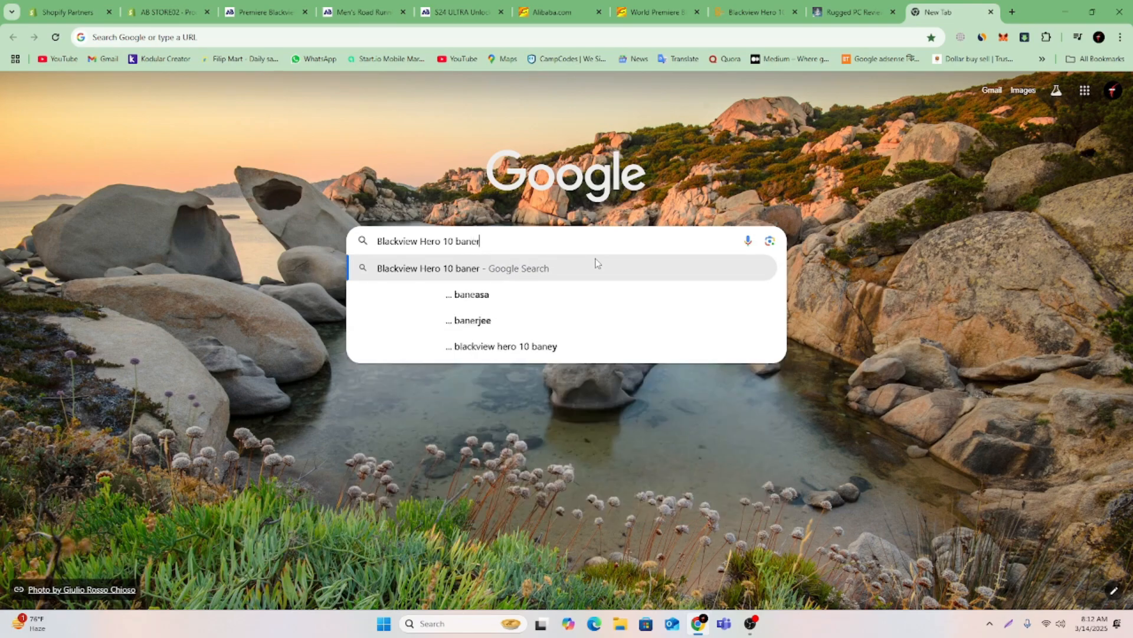
{"action": "key", "text": "Return"}
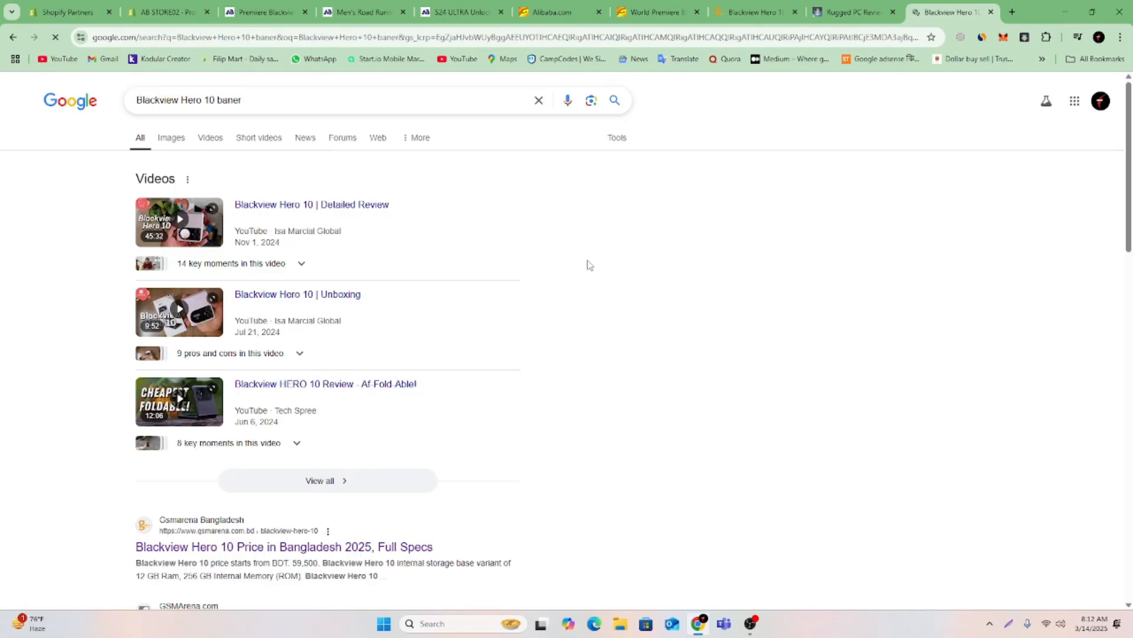
{"action": "left_click", "coordinate": [184, 136]}
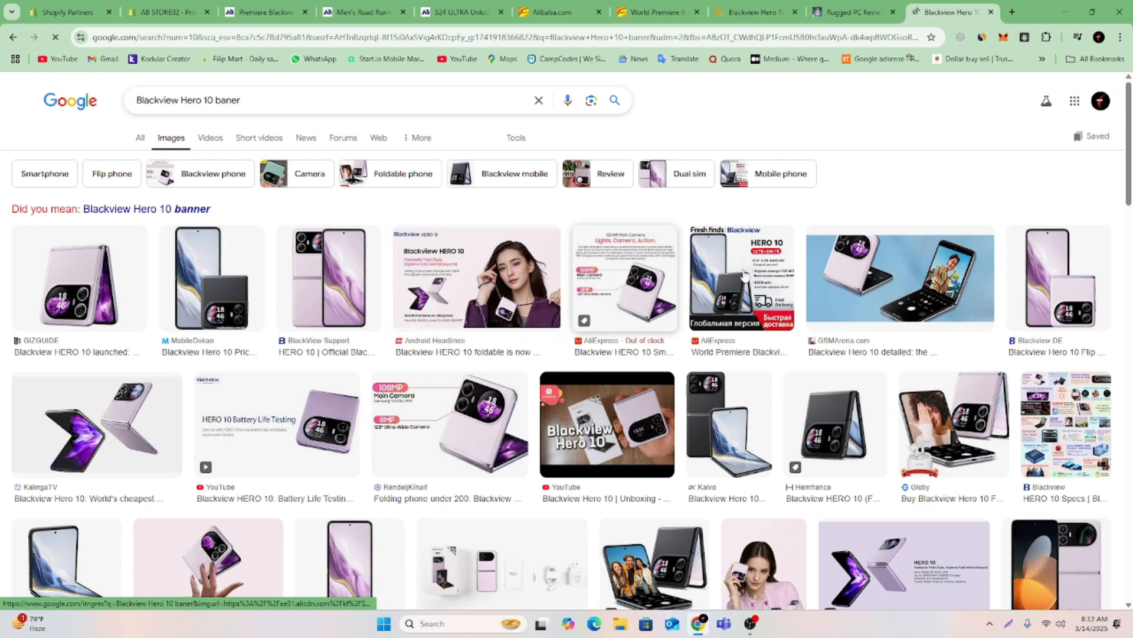
{"action": "left_click", "coordinate": [458, 282]}
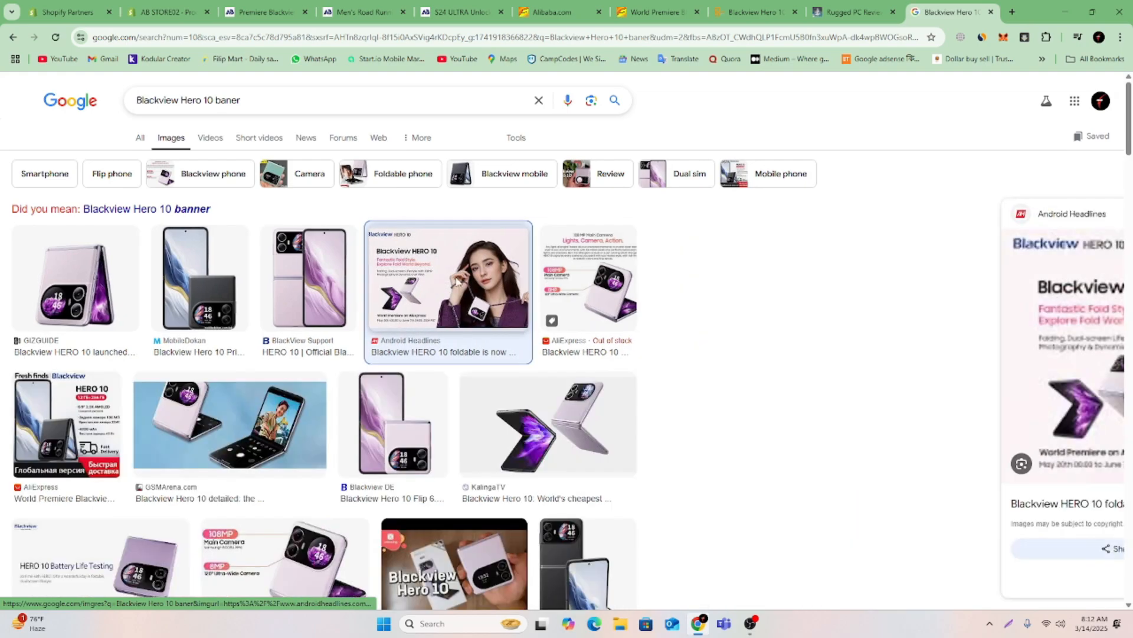
Try to save the previewed HERO 10 banner image to the Downloads folder.
{"action": "right_click", "coordinate": [940, 330]}
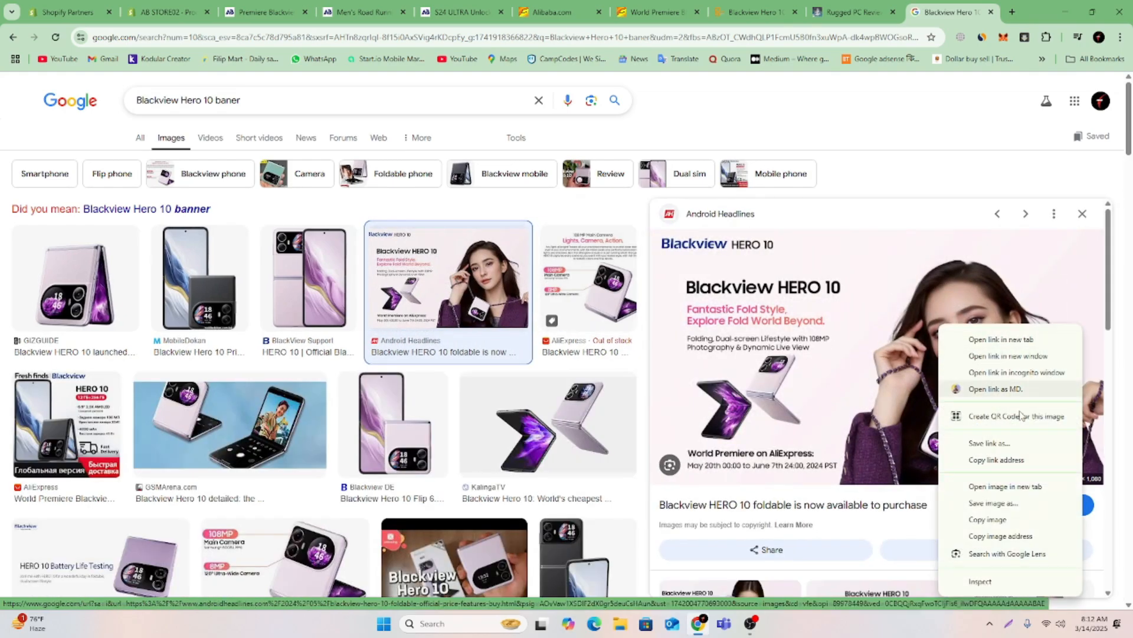
{"action": "left_click", "coordinate": [996, 506]}
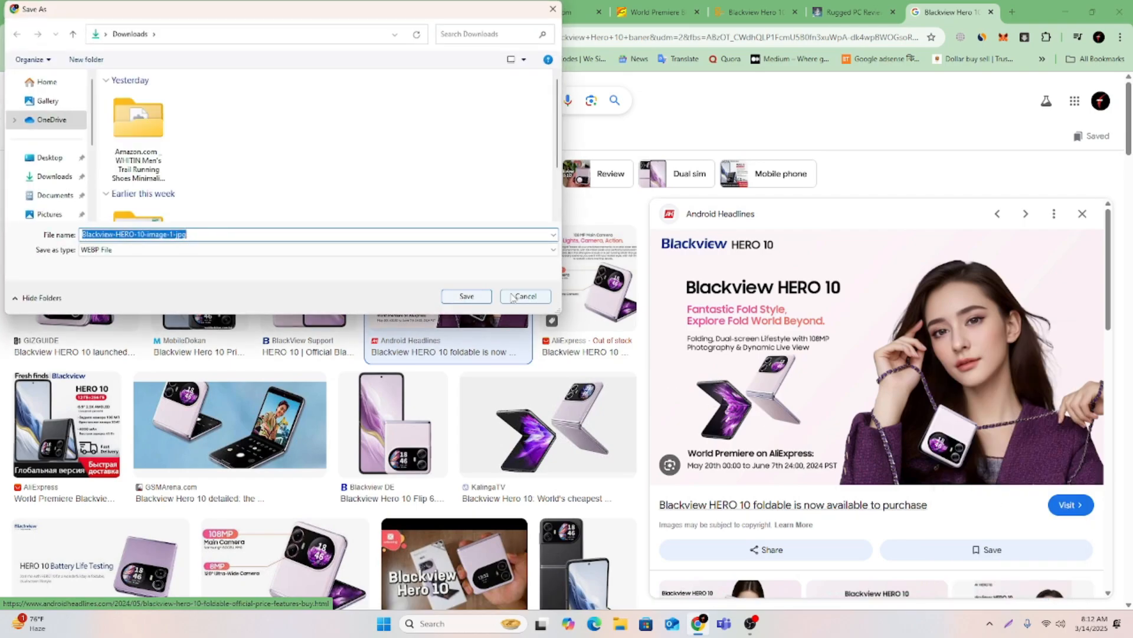
{"action": "left_click", "coordinate": [467, 296]}
Open the Android Headlines article and save a screenshot of its HERO 10 banner, about 970 by 546 pixels.
{"action": "left_click", "coordinate": [857, 382]}
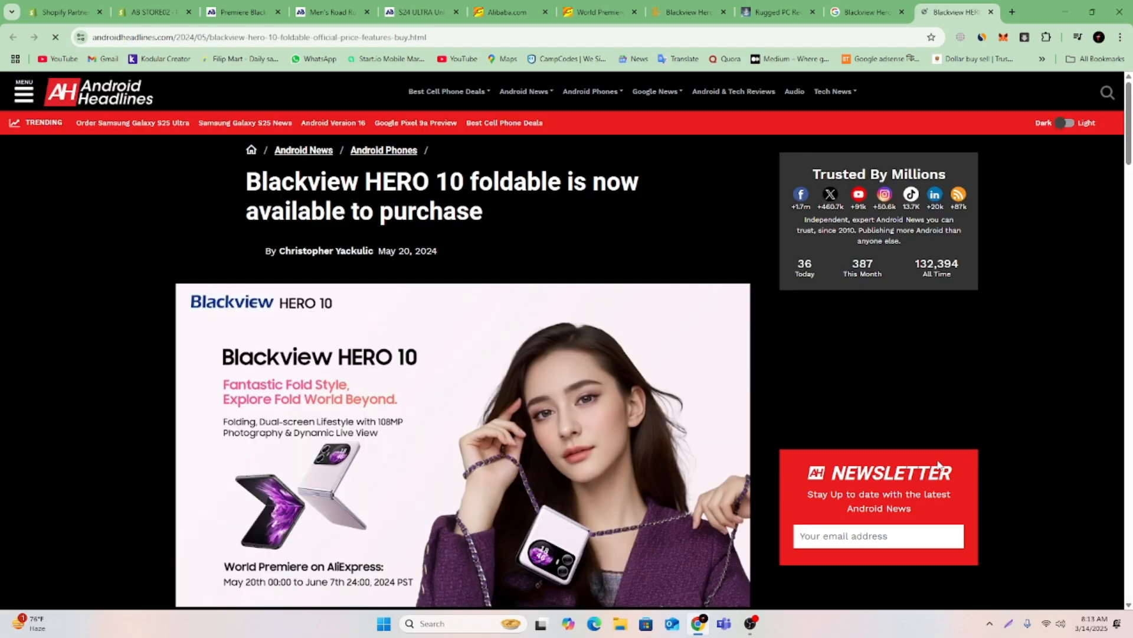
{"action": "scroll", "coordinate": [800, 431], "scroll_direction": "down", "scroll_amount": 4}
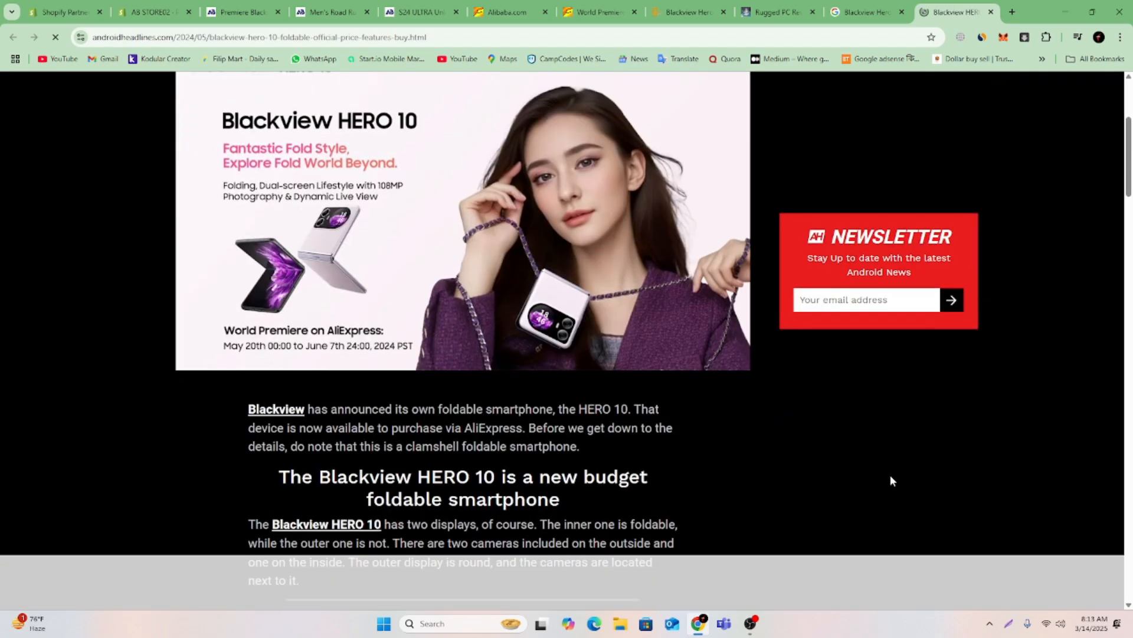
{"action": "left_click_drag", "start_coordinate": [1130, 187], "coordinate": [1130, 176]}
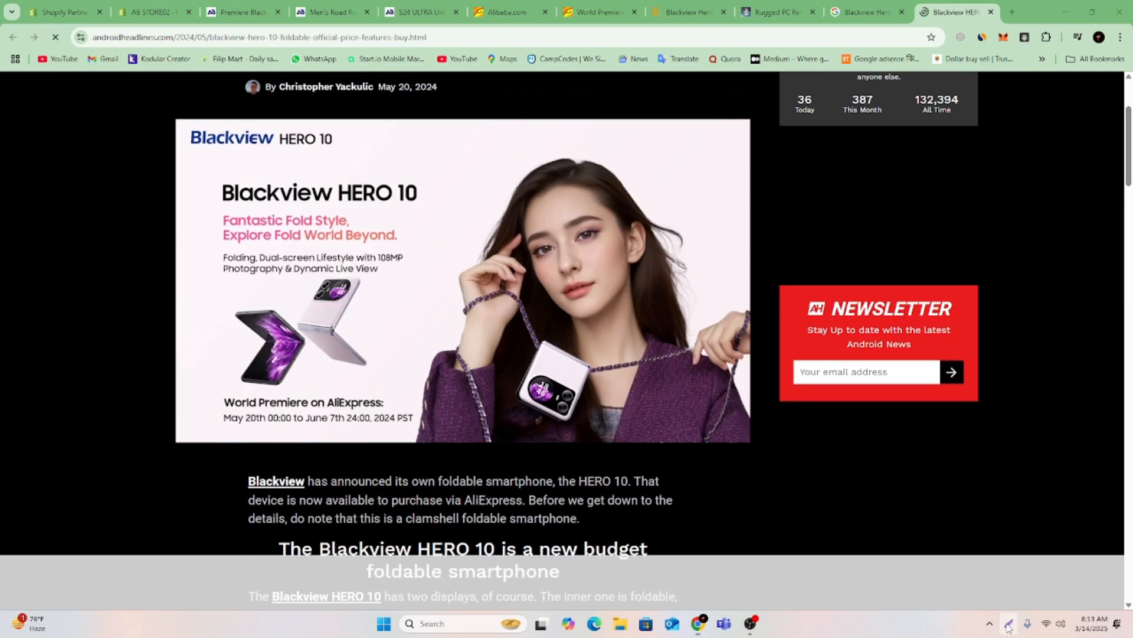
{"action": "key", "text": "super+shift+s"}
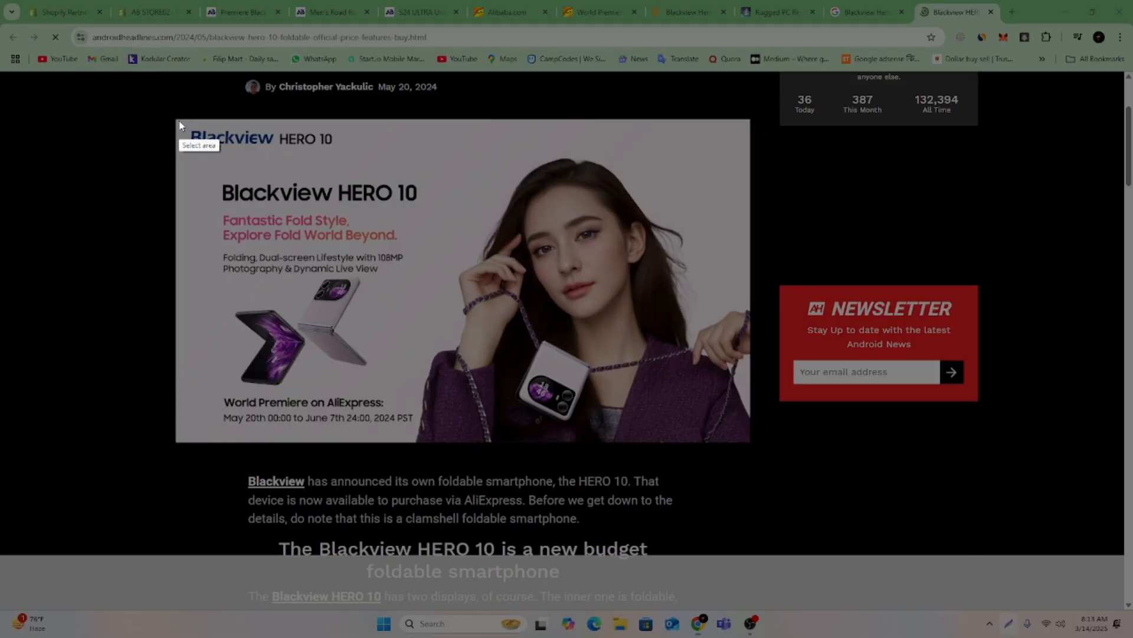
{"action": "left_click_drag", "start_coordinate": [176, 123], "coordinate": [750, 441]}
{"action": "key", "text": "ctrl+s"}
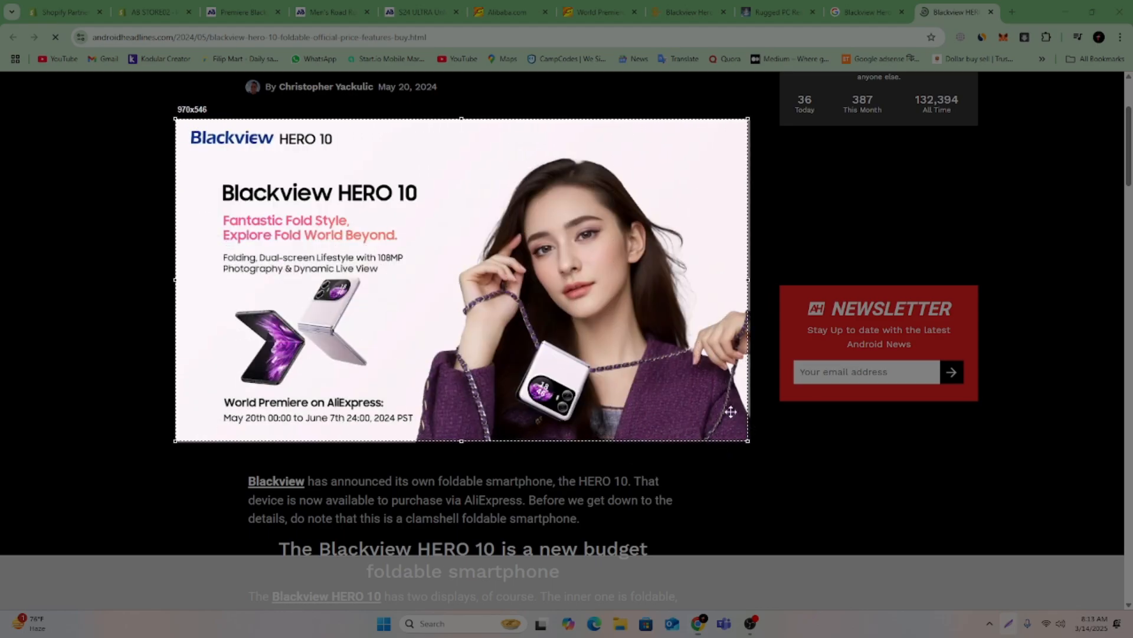
{"action": "left_click", "coordinate": [319, 223]}
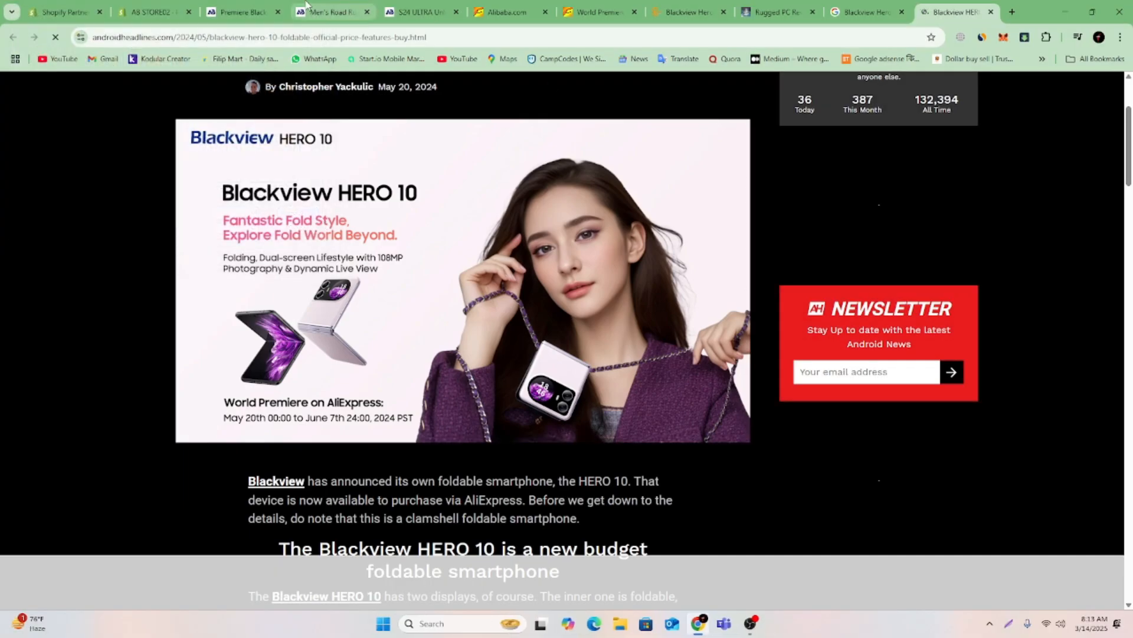
Upload Screenshot_30 from the Lightshot folder and insert it in the Shopify product description below the bold subtitle.
{"action": "left_click", "coordinate": [135, 12]}
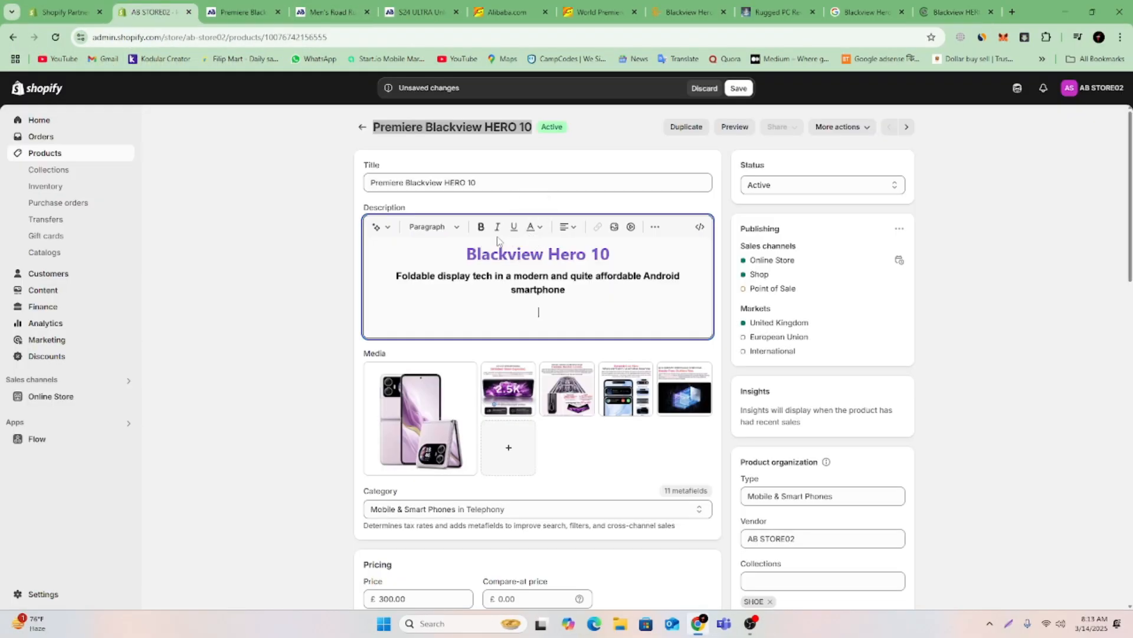
{"action": "left_click", "coordinate": [616, 227]}
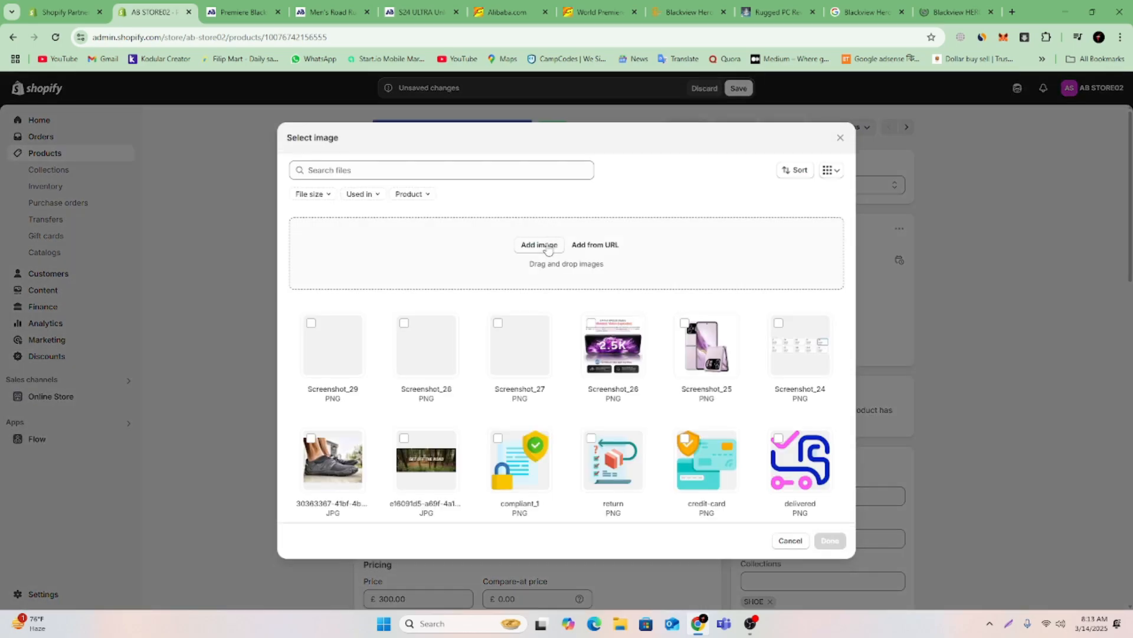
{"action": "left_click", "coordinate": [539, 245]}
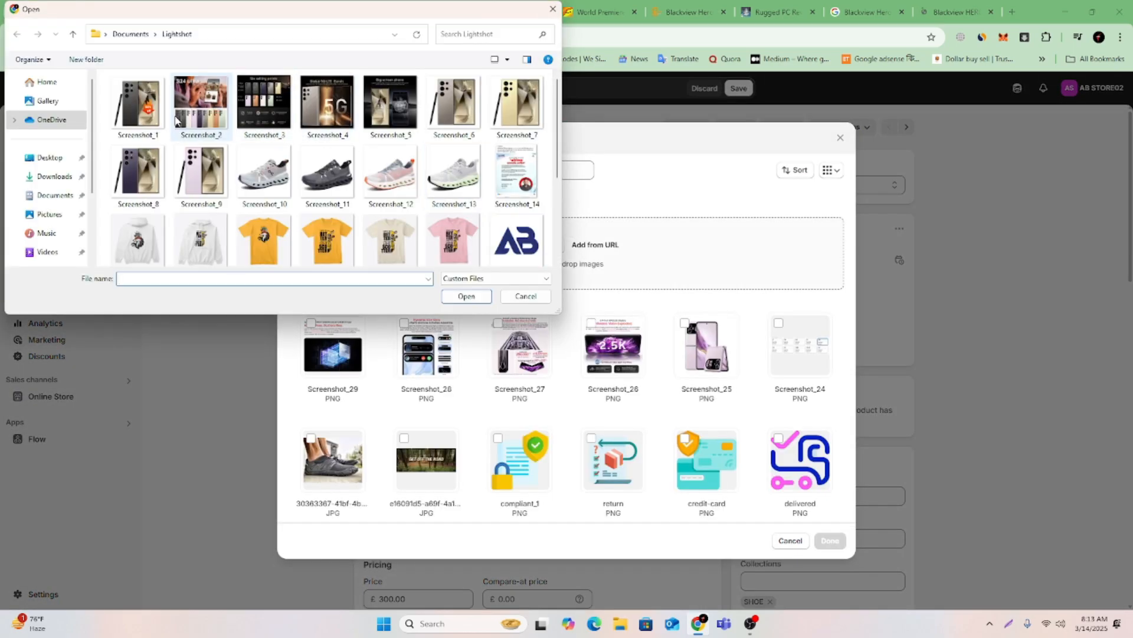
{"action": "scroll", "coordinate": [175, 120], "scroll_direction": "down", "scroll_amount": 3}
{"action": "left_click", "coordinate": [208, 242]}
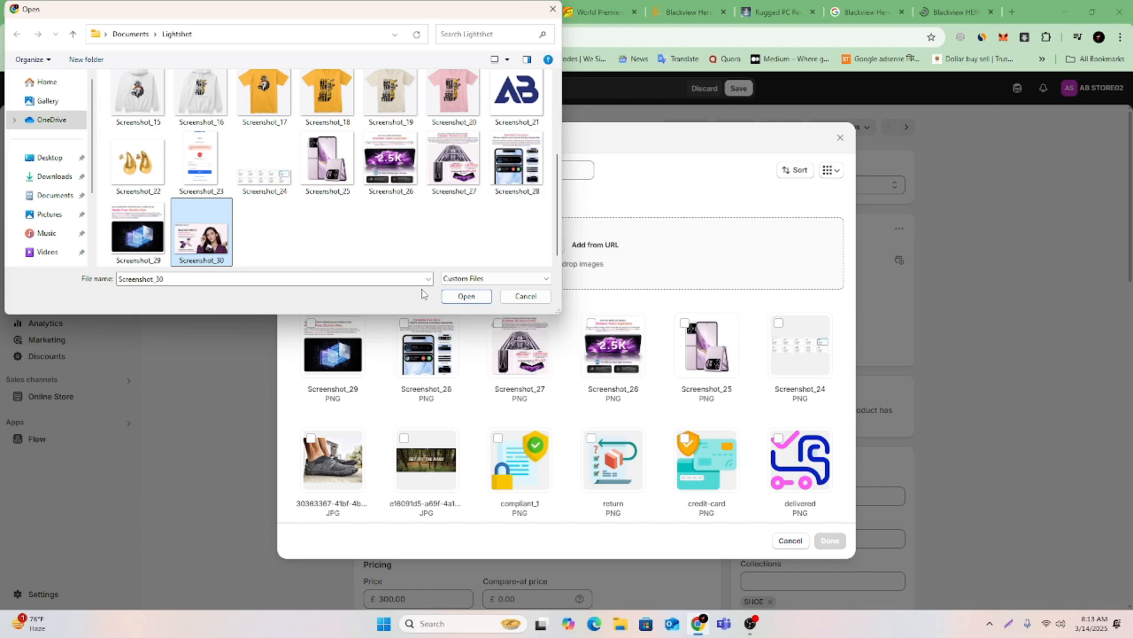
{"action": "left_click", "coordinate": [466, 296]}
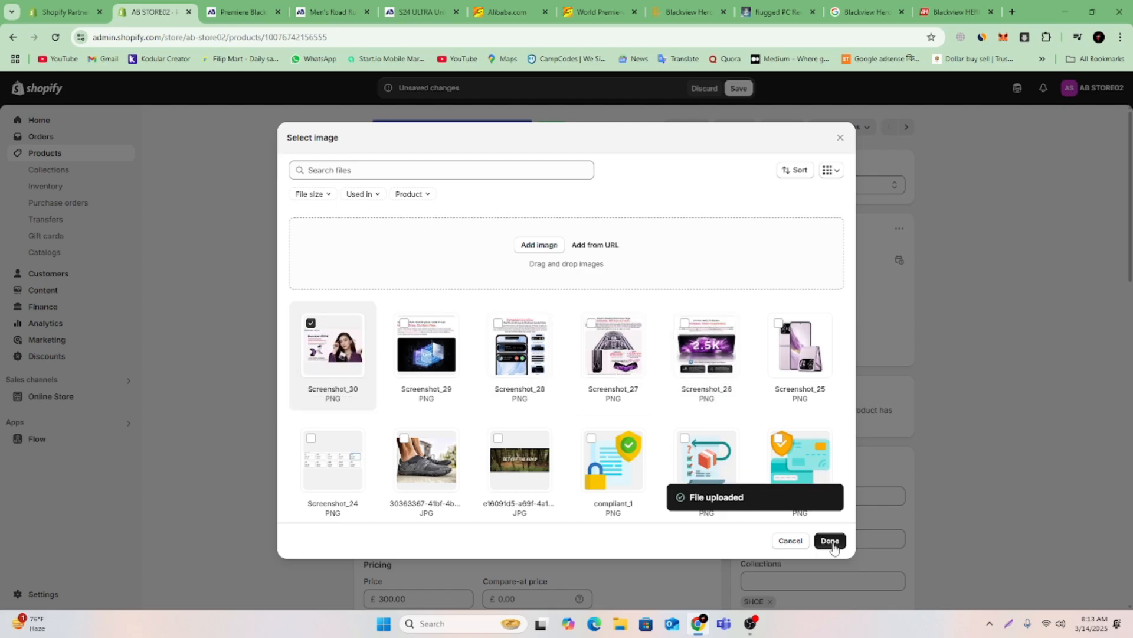
{"action": "left_click", "coordinate": [831, 541]}
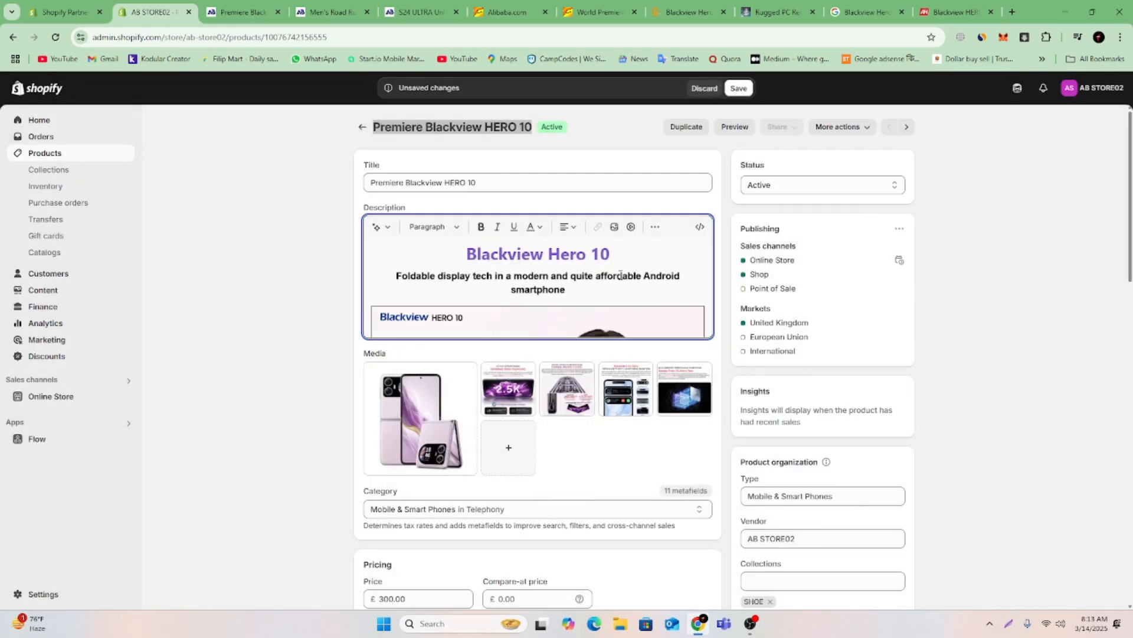
{"action": "scroll", "coordinate": [624, 294], "scroll_direction": "down", "scroll_amount": 4}
{"action": "scroll", "coordinate": [705, 304], "scroll_direction": "down", "scroll_amount": 5}
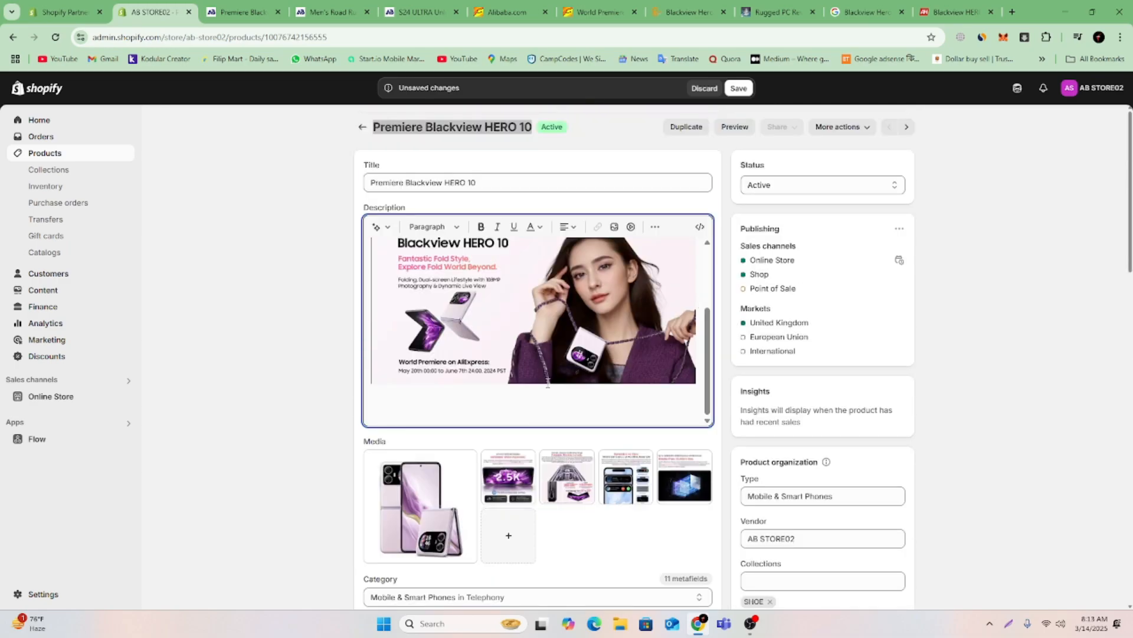
{"action": "scroll", "coordinate": [634, 308], "scroll_direction": "up", "scroll_amount": 5}
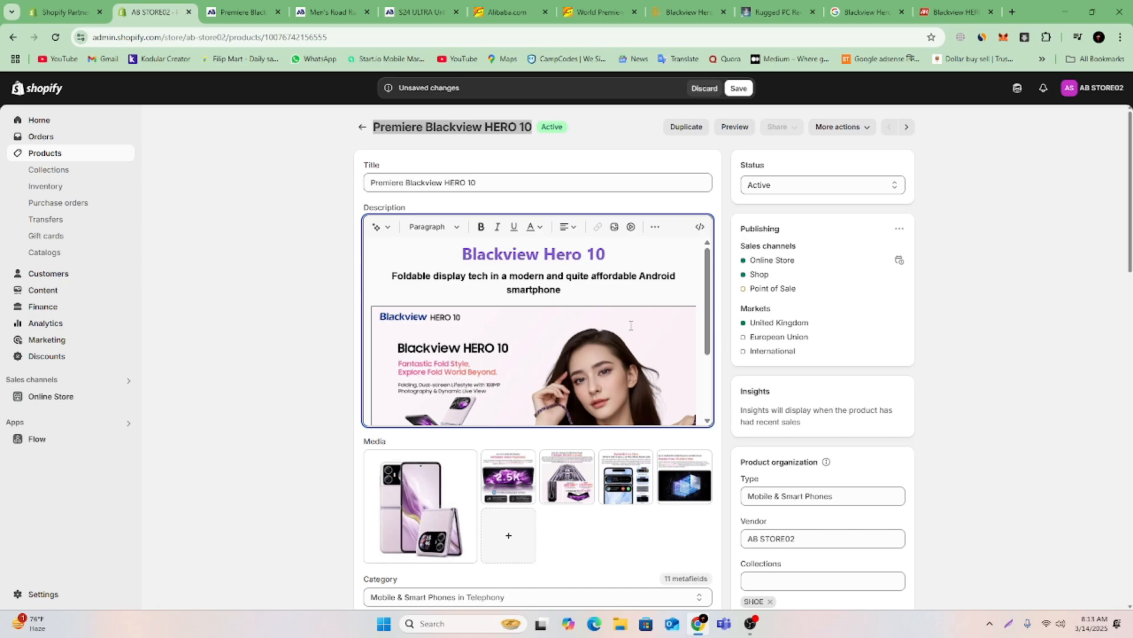
{"action": "scroll", "coordinate": [630, 326], "scroll_direction": "down", "scroll_amount": 5}
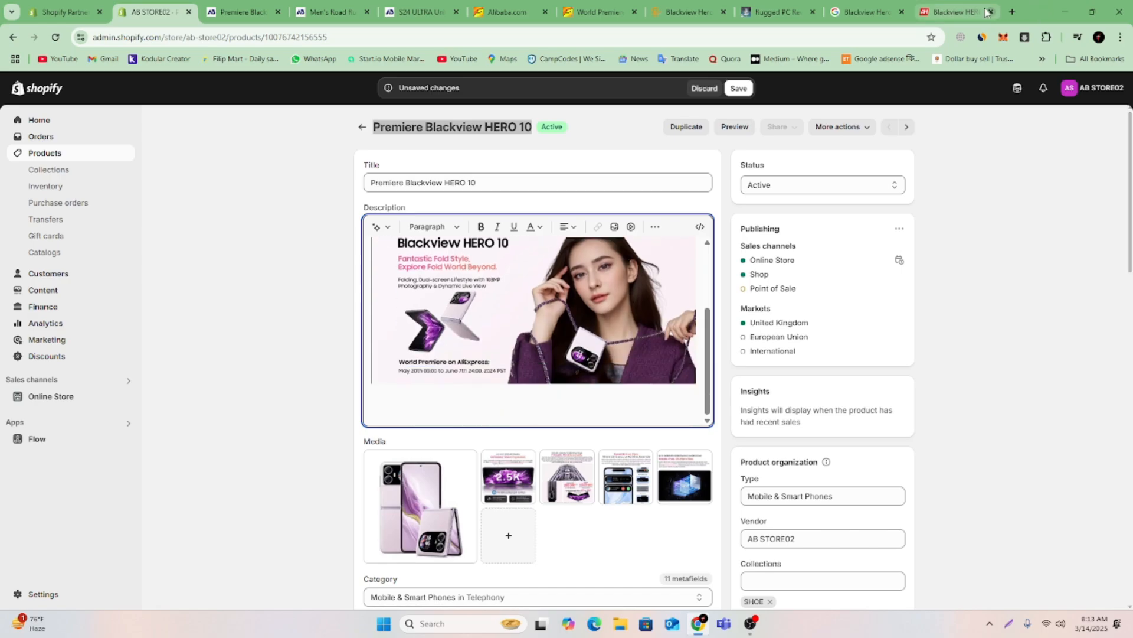
Copy "Blackview HERO 10 foldable" from the headline of the Android Headlines article.
{"action": "left_click", "coordinate": [955, 13]}
{"action": "scroll", "coordinate": [553, 249], "scroll_direction": "down", "scroll_amount": 8}
{"action": "scroll", "coordinate": [552, 250], "scroll_direction": "up", "scroll_amount": 4}
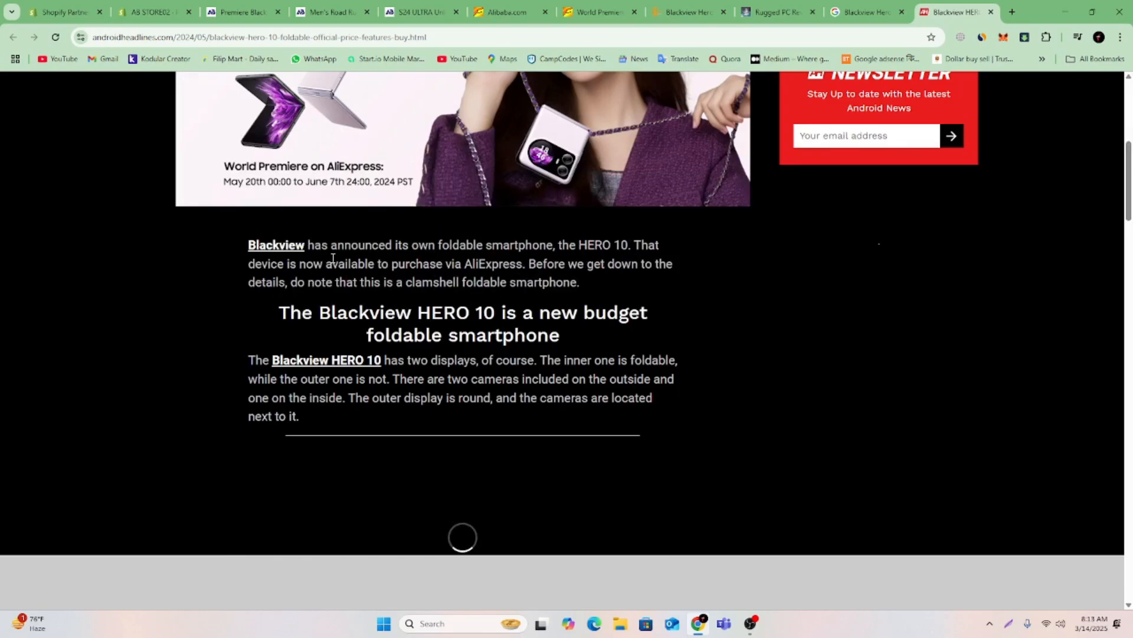
{"action": "scroll", "coordinate": [486, 308], "scroll_direction": "up", "scroll_amount": 7}
{"action": "scroll", "coordinate": [343, 275], "scroll_direction": "down", "scroll_amount": 9}
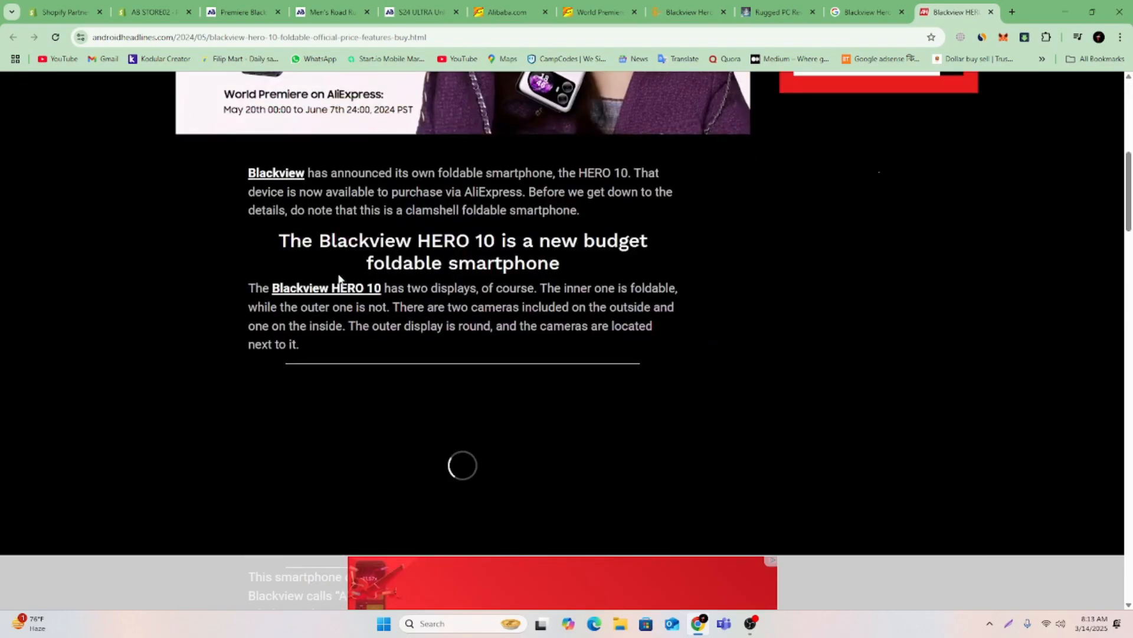
{"action": "scroll", "coordinate": [339, 278], "scroll_direction": "up", "scroll_amount": 4}
{"action": "scroll", "coordinate": [340, 277], "scroll_direction": "up", "scroll_amount": 3}
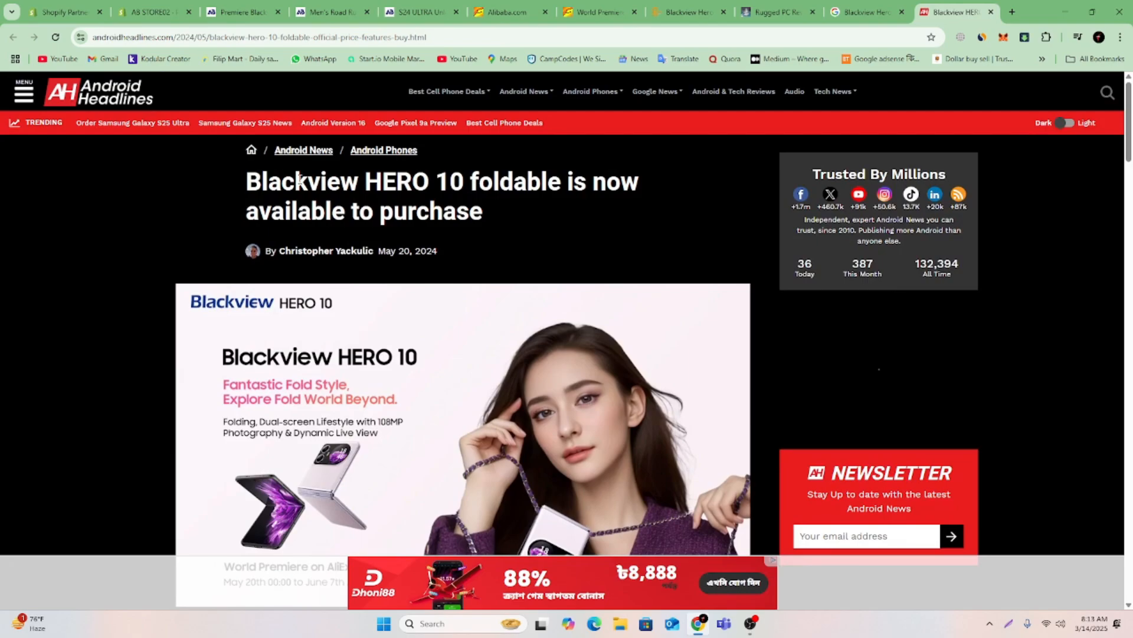
{"action": "left_click_drag", "start_coordinate": [253, 182], "coordinate": [559, 194]}
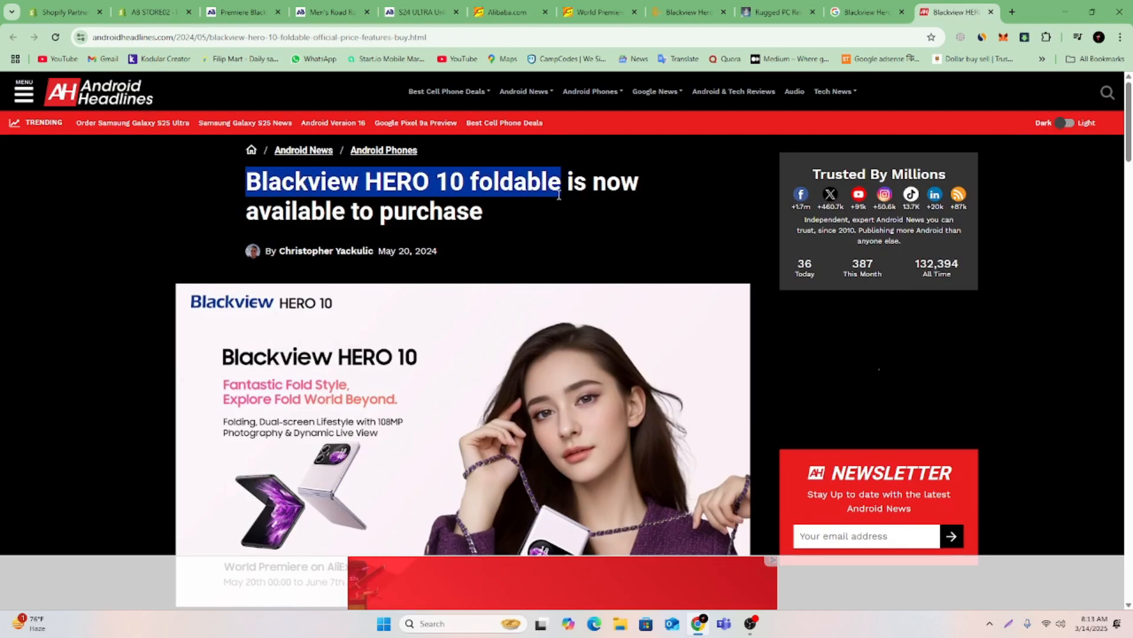
{"action": "right_click", "coordinate": [544, 188]}
{"action": "left_click", "coordinate": [569, 202]}
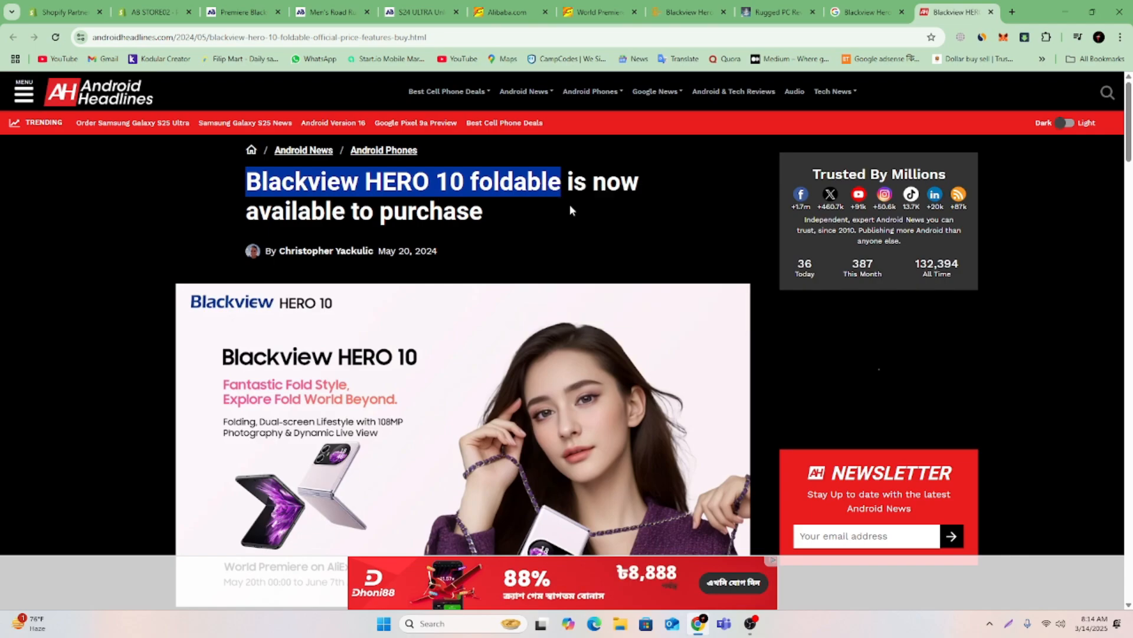
Replace the Shopify product title with the copied phrase, capitalised as "Blackview HERO 10 Foldable".
{"action": "left_click", "coordinate": [150, 12]}
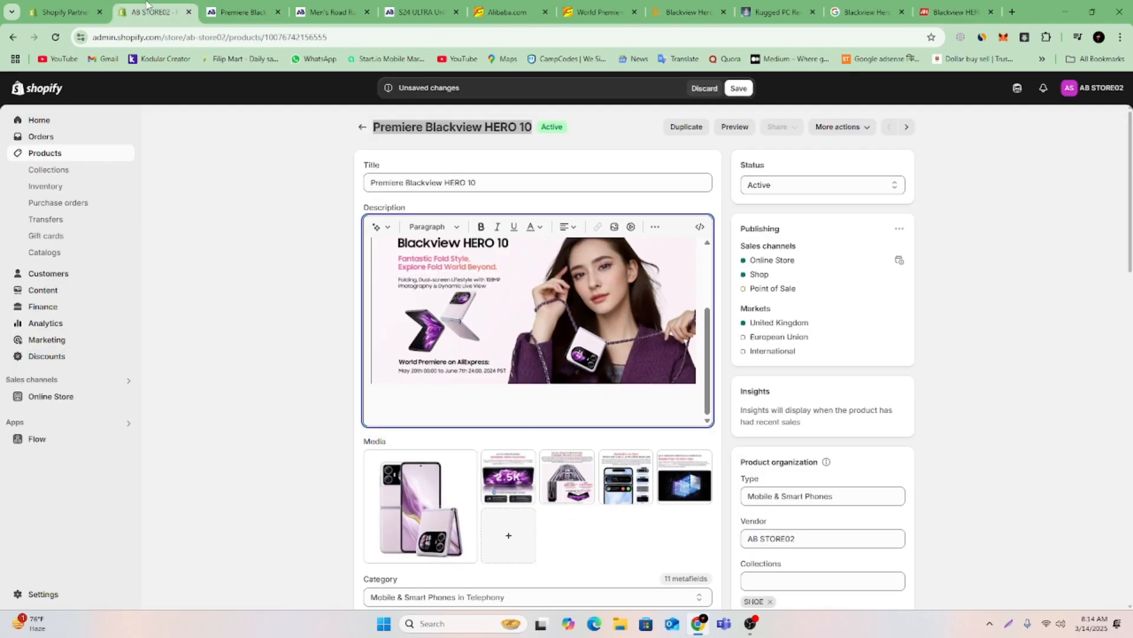
{"action": "triple_click", "coordinate": [437, 183]}
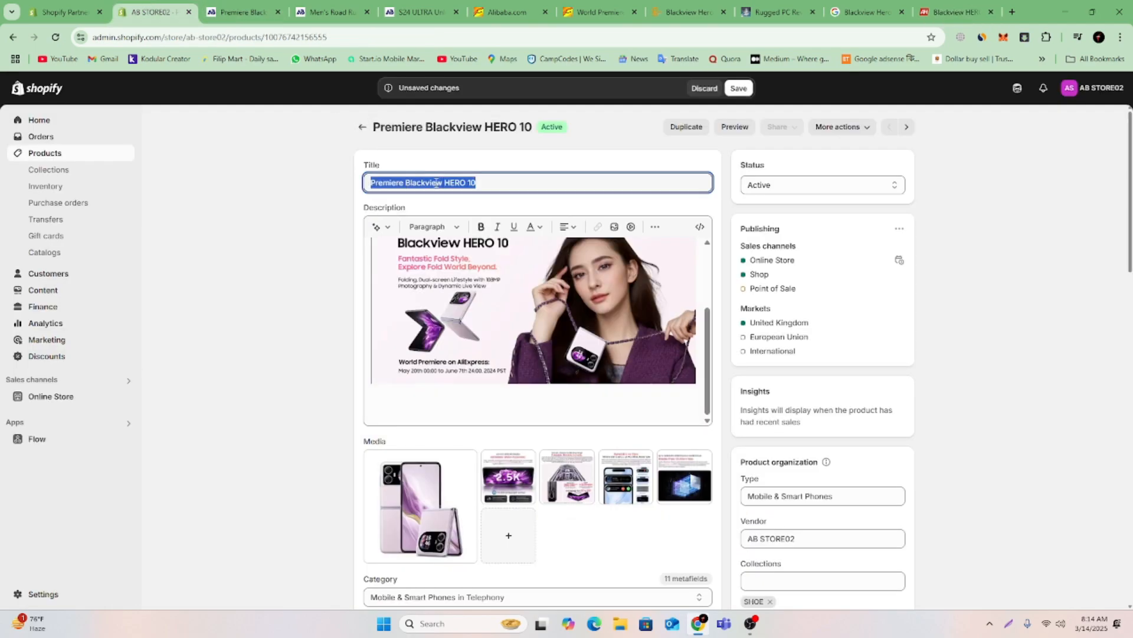
{"action": "key", "text": "ctrl+v"}
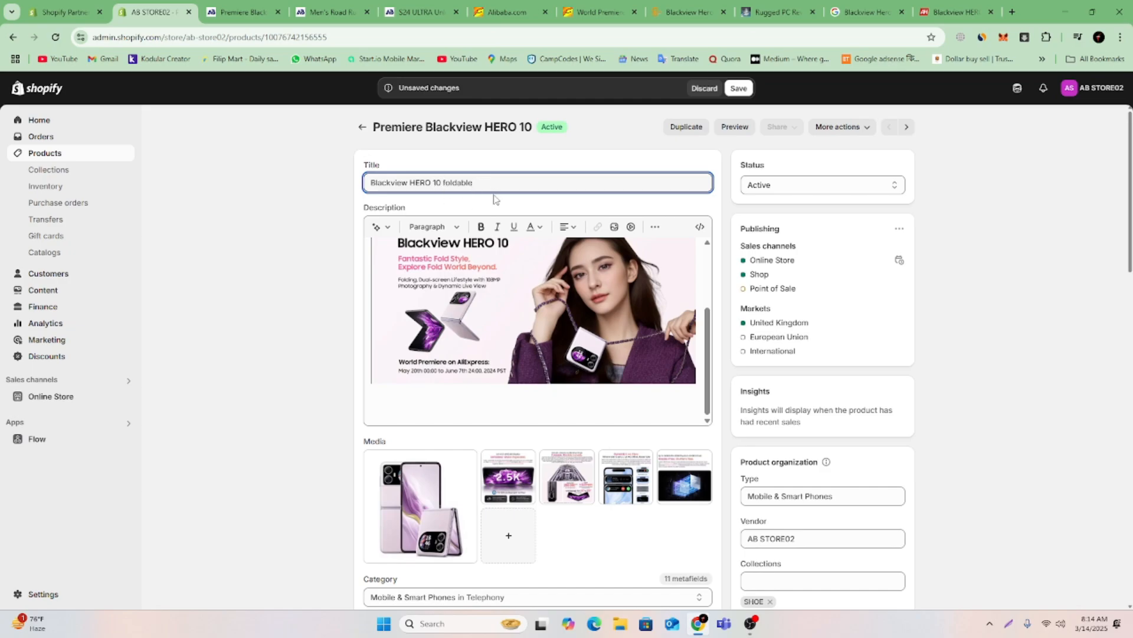
{"action": "key", "text": "BackSpace"}
{"action": "type", "text": "f"}
{"action": "key", "text": "BackSpace"}
{"action": "type", "text": "F"}
{"action": "scroll", "coordinate": [619, 309], "scroll_direction": "down", "scroll_amount": 4}
{"action": "scroll", "coordinate": [561, 366], "scroll_direction": "up", "scroll_amount": 4}
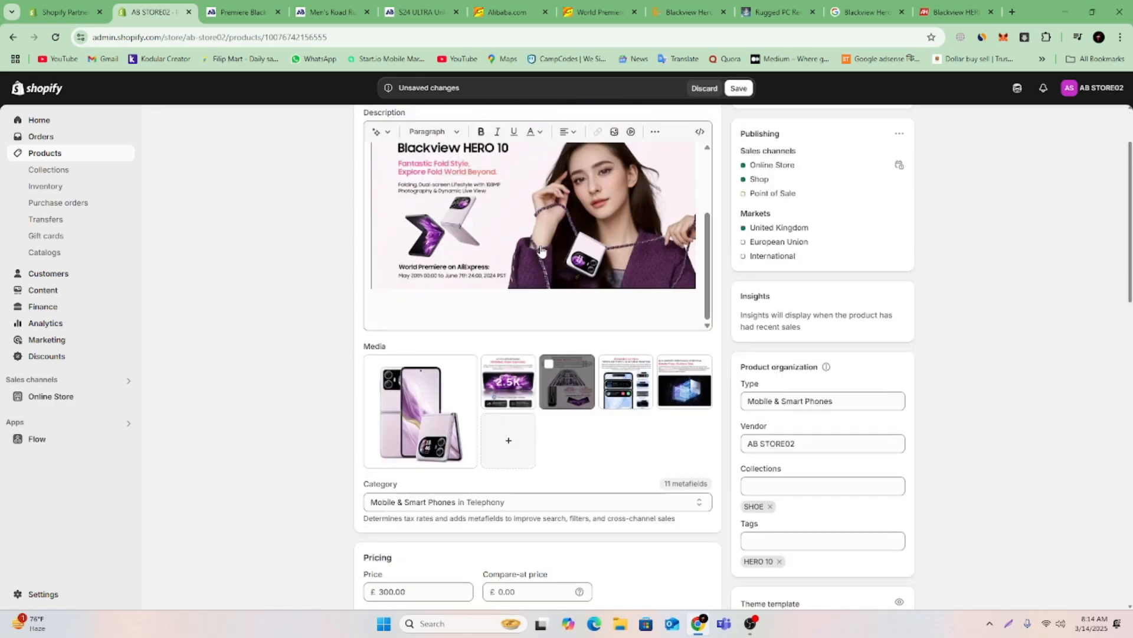
Place the insertion point below the description's banner and copy the Android Headlines article's opening paragraph about the HERO 10 announcement.
{"action": "left_click", "coordinate": [520, 400]}
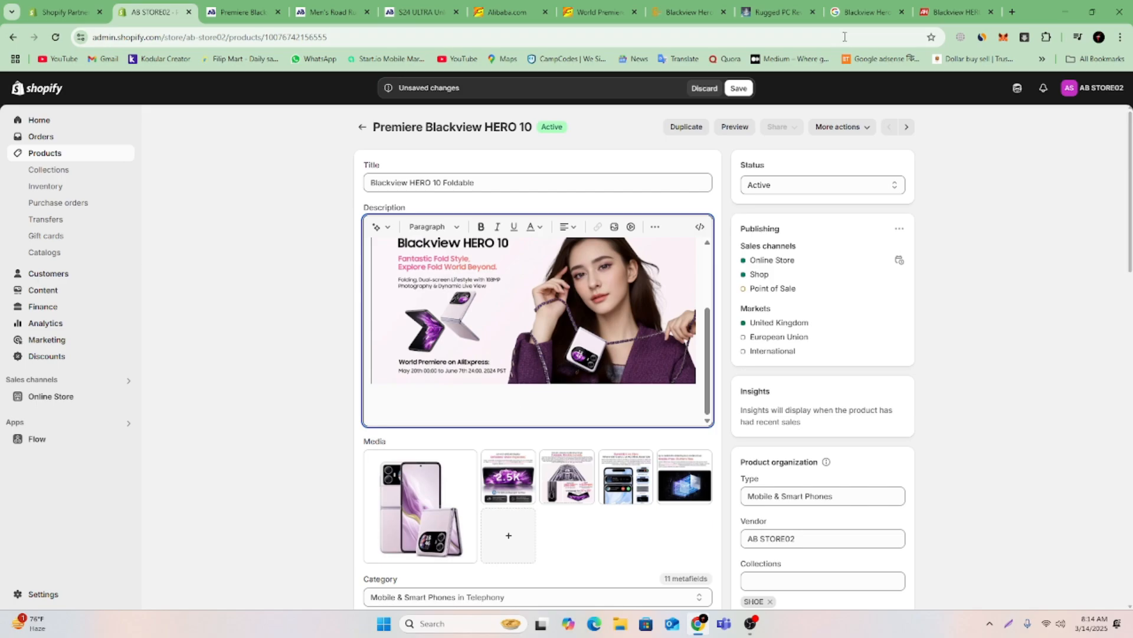
{"action": "left_click", "coordinate": [952, 12]}
{"action": "scroll", "coordinate": [437, 315], "scroll_direction": "down", "scroll_amount": 10}
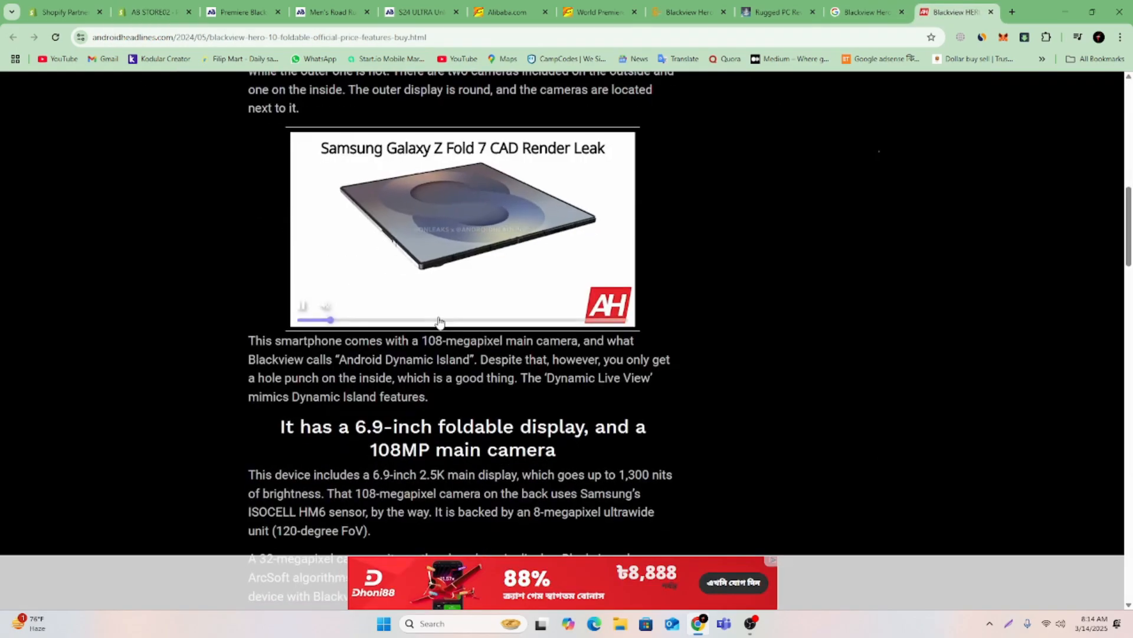
{"action": "scroll", "coordinate": [437, 316], "scroll_direction": "up", "scroll_amount": 3}
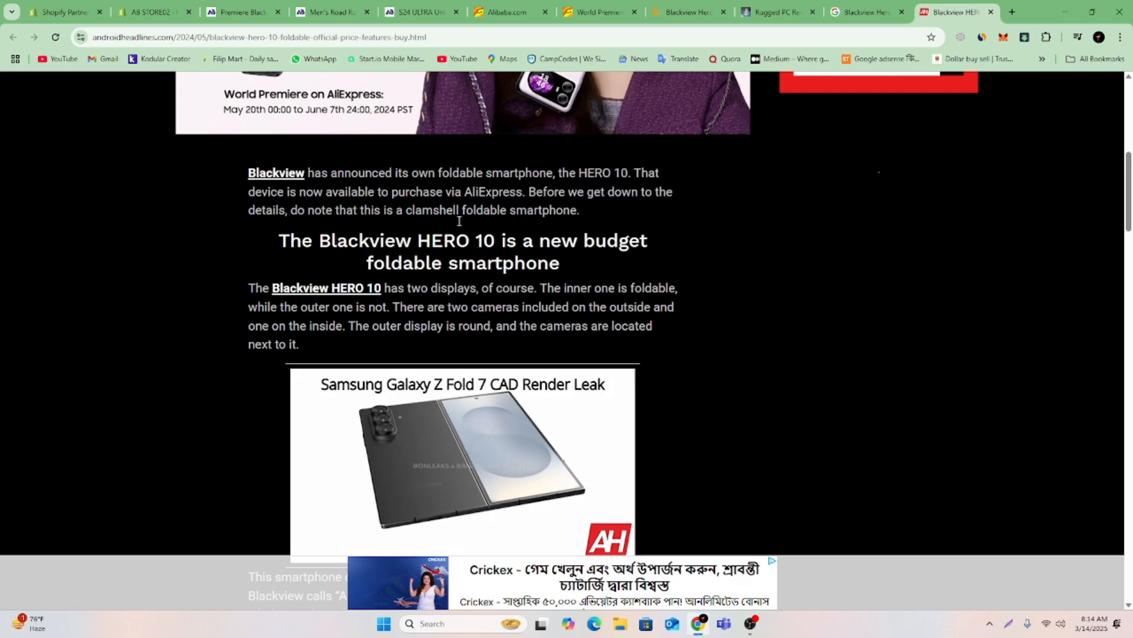
{"action": "left_click_drag", "start_coordinate": [310, 348], "coordinate": [249, 192]}
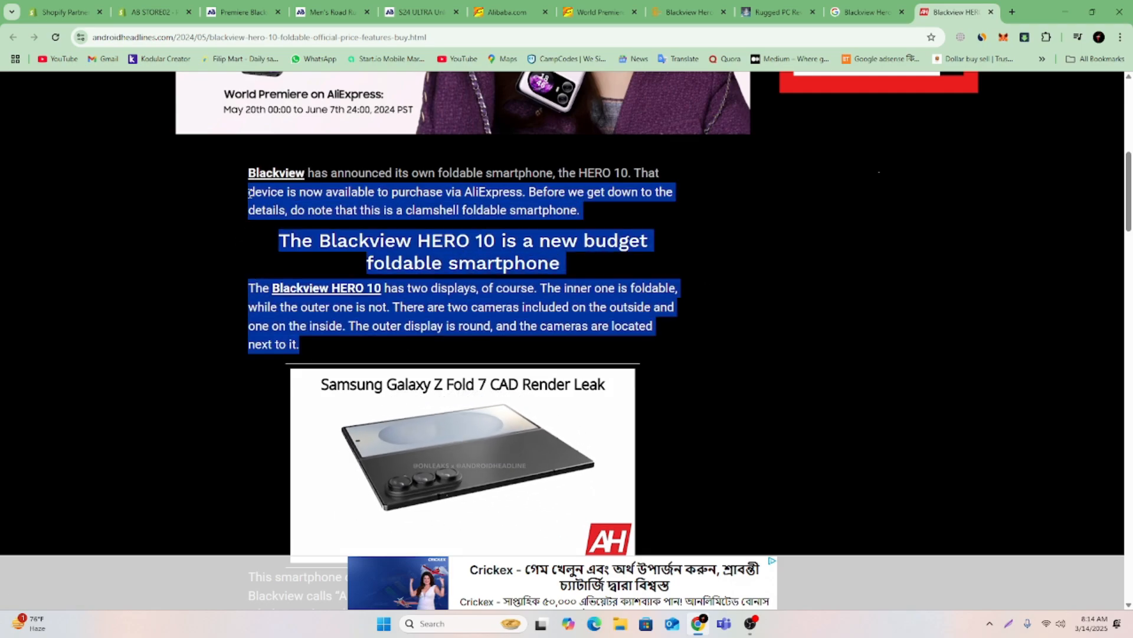
{"action": "left_click", "coordinate": [720, 244]}
{"action": "left_click_drag", "start_coordinate": [582, 208], "coordinate": [291, 182]}
{"action": "right_click", "coordinate": [309, 173]}
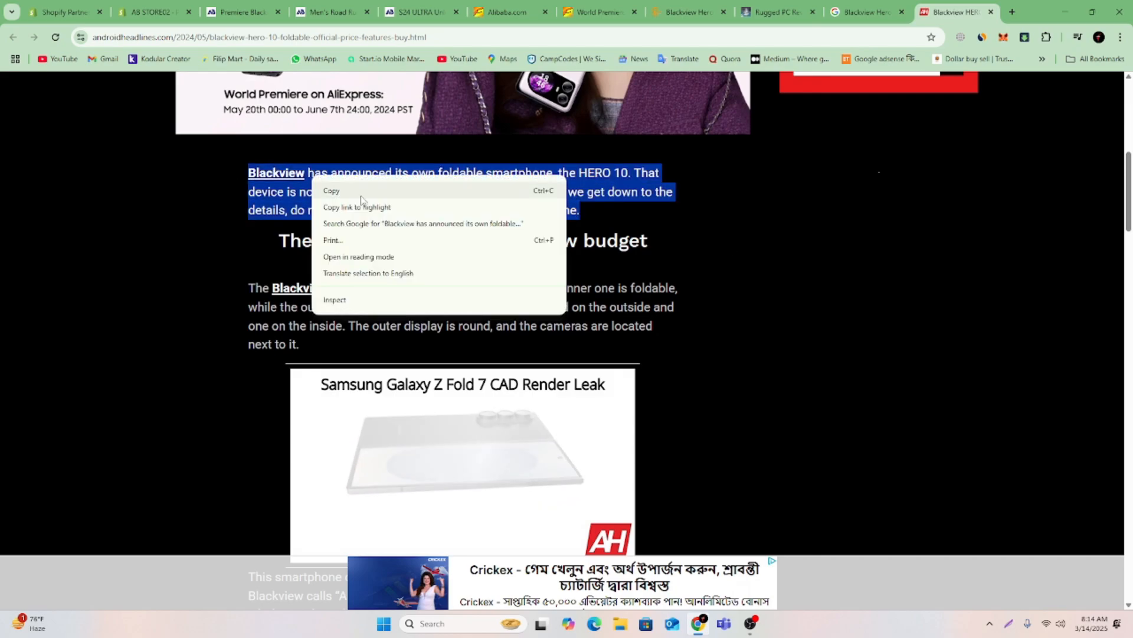
{"action": "left_click", "coordinate": [331, 190]}
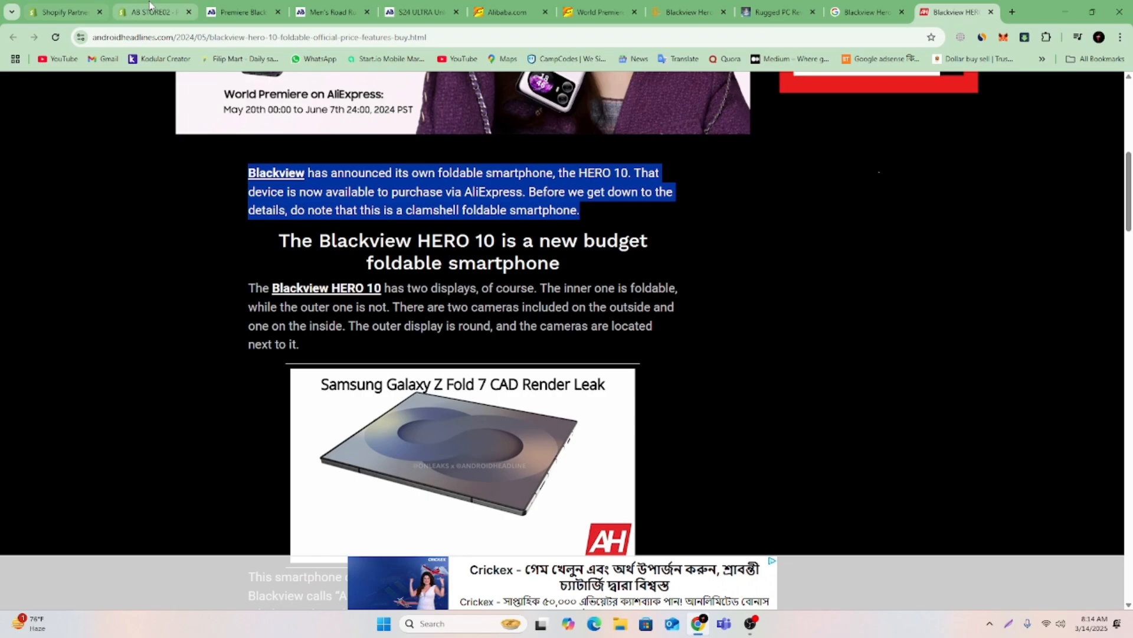
Paste the copied paragraph below the banner in the product description and remove the link from the word "Blackview".
{"action": "left_click", "coordinate": [151, 12]}
{"action": "key", "text": "ctrl+v"}
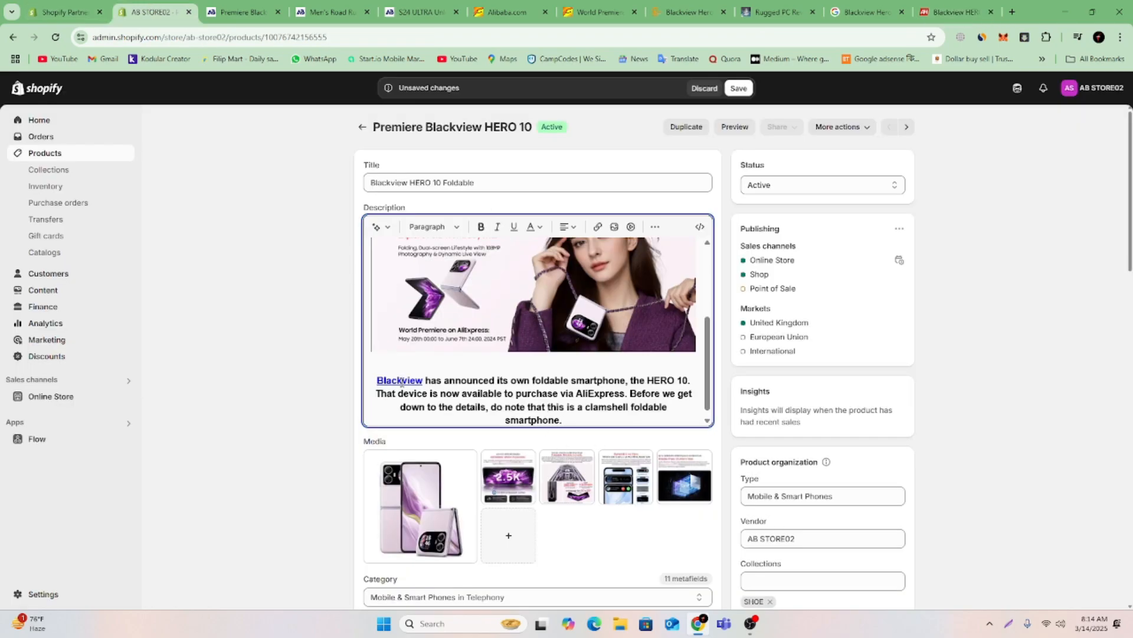
{"action": "left_click", "coordinate": [598, 227]}
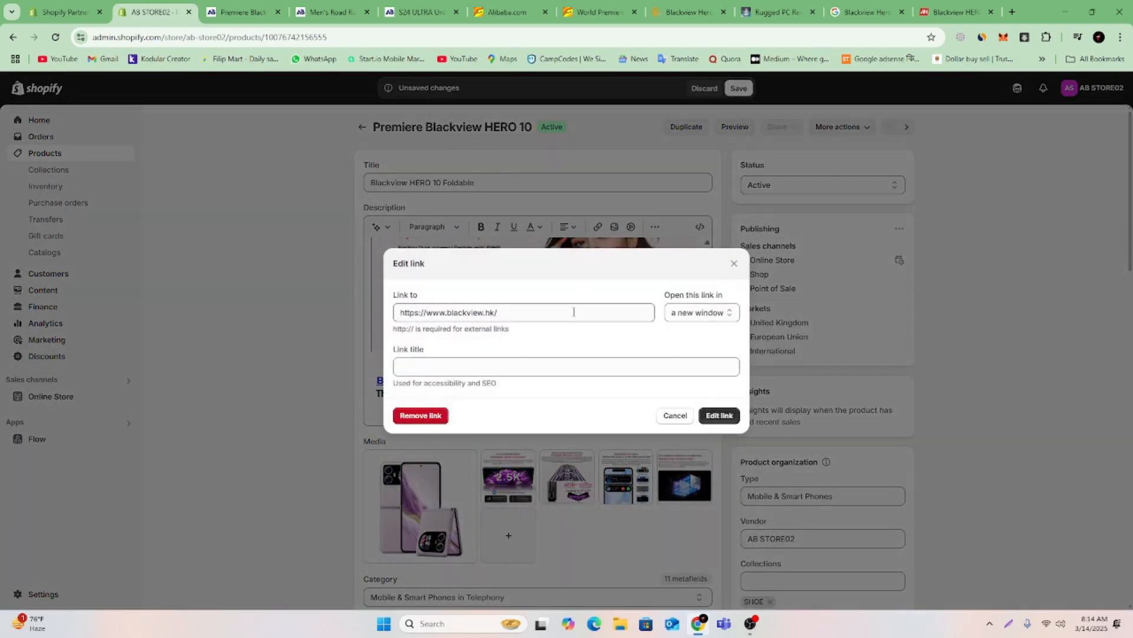
{"action": "left_click", "coordinate": [540, 313]}
{"action": "key", "text": "ctrl+a"}
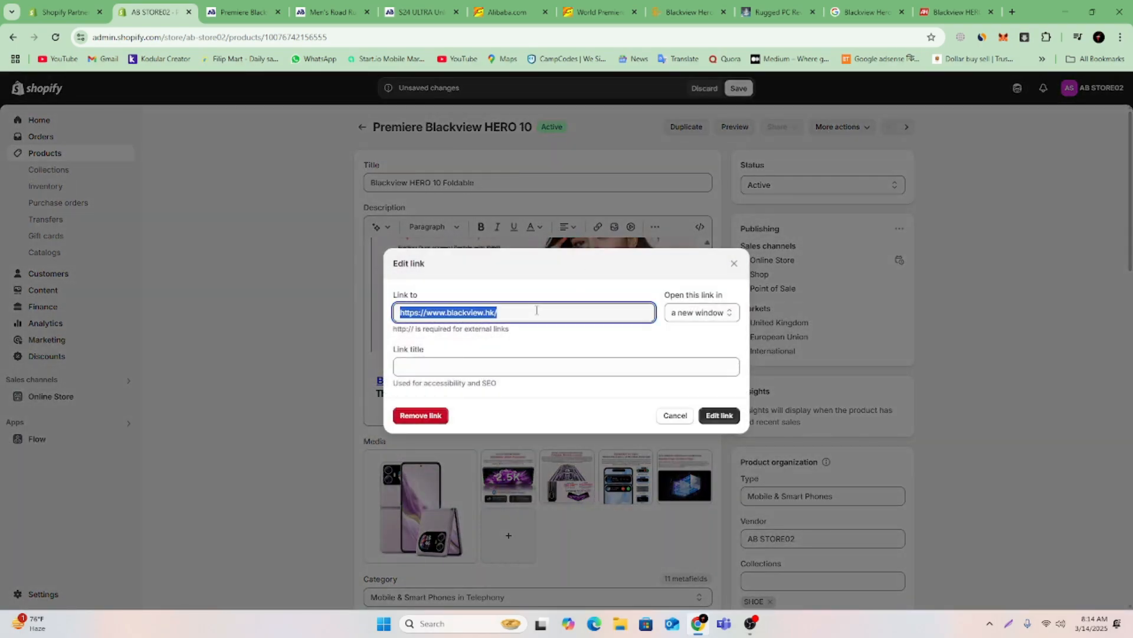
{"action": "key", "text": "BackSpace"}
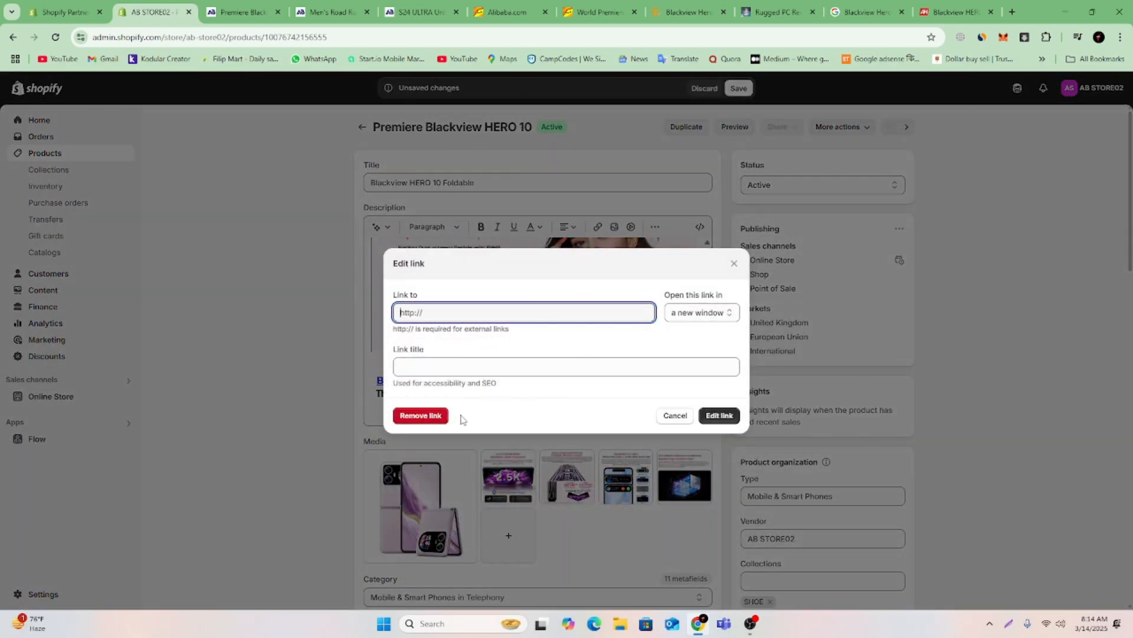
{"action": "left_click", "coordinate": [435, 415]}
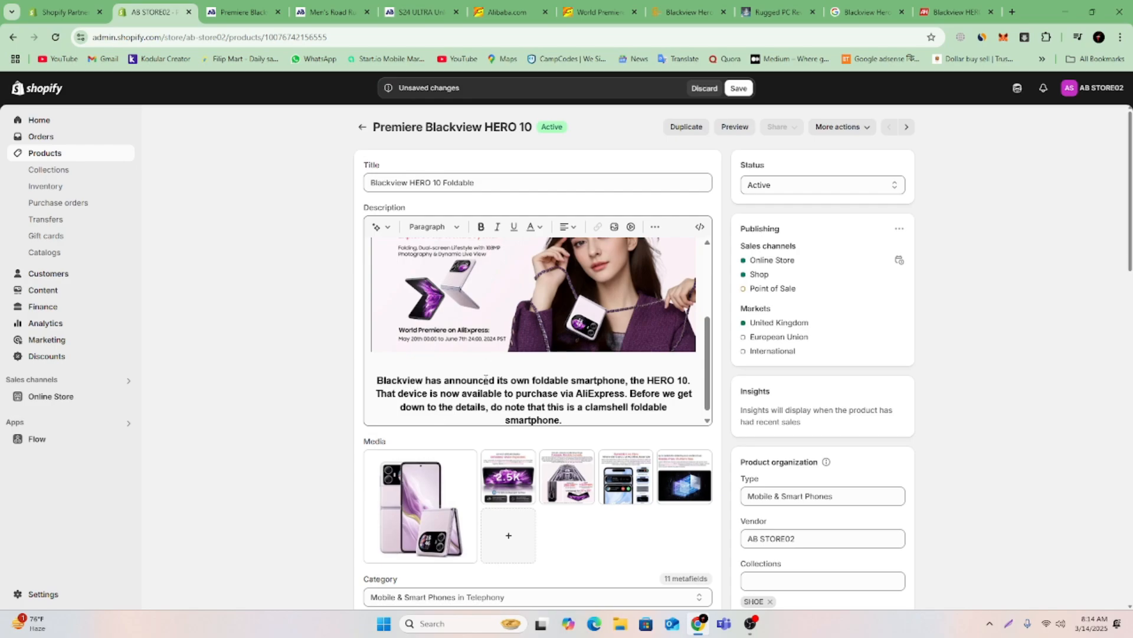
Format the pasted announcement paragraph as Heading 3 and add three new lines below it.
{"action": "left_click_drag", "start_coordinate": [579, 420], "coordinate": [377, 370]}
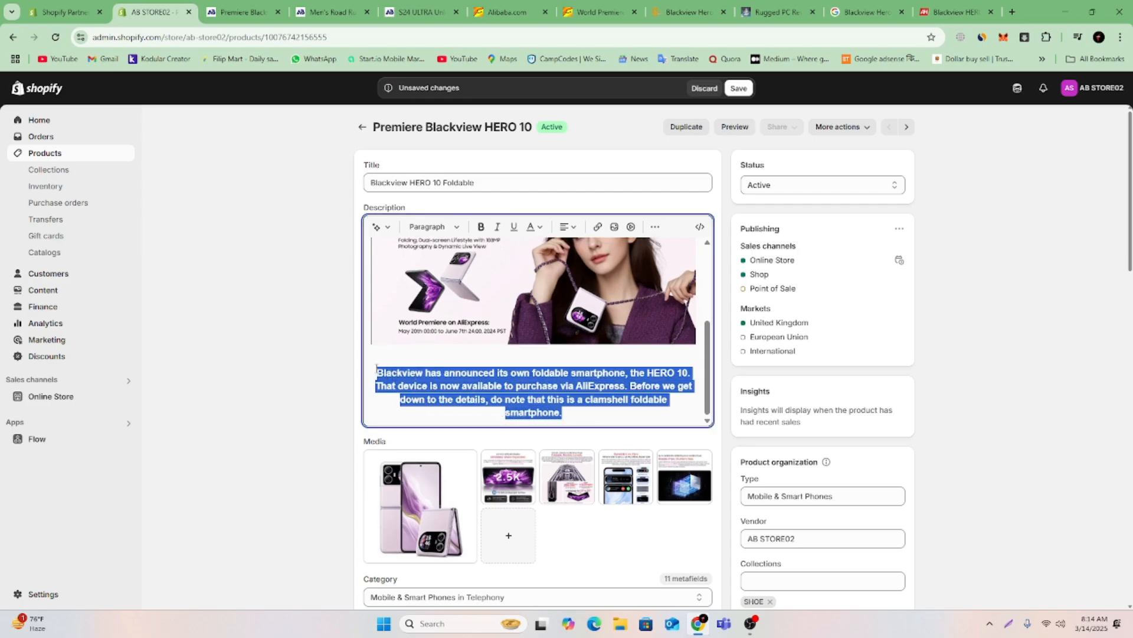
{"action": "left_click", "coordinate": [450, 228]}
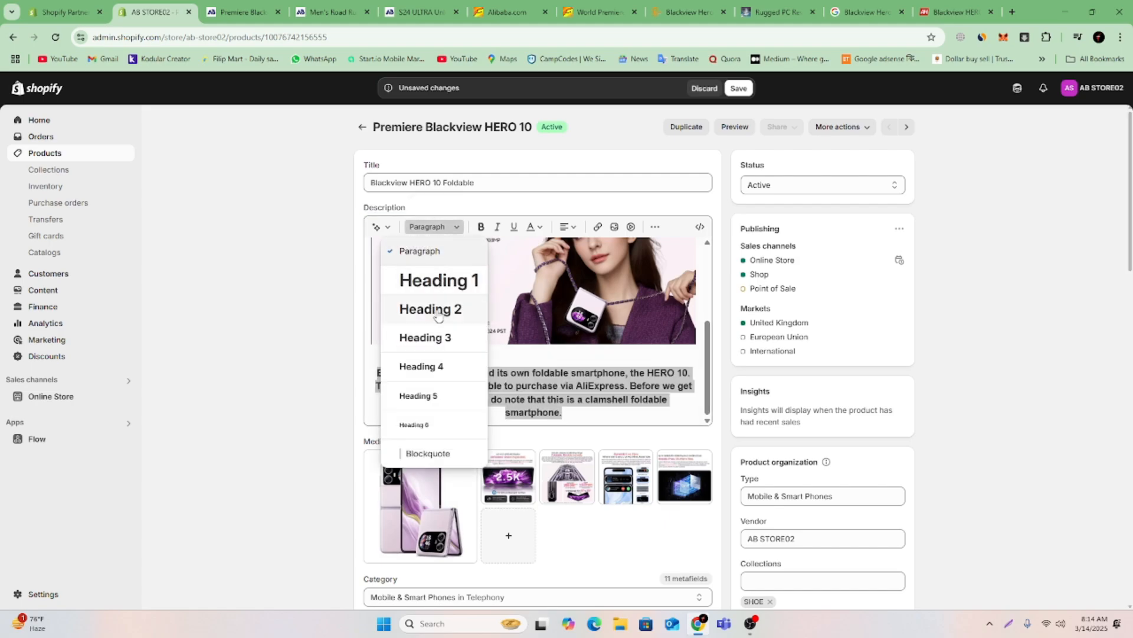
{"action": "left_click", "coordinate": [438, 337]}
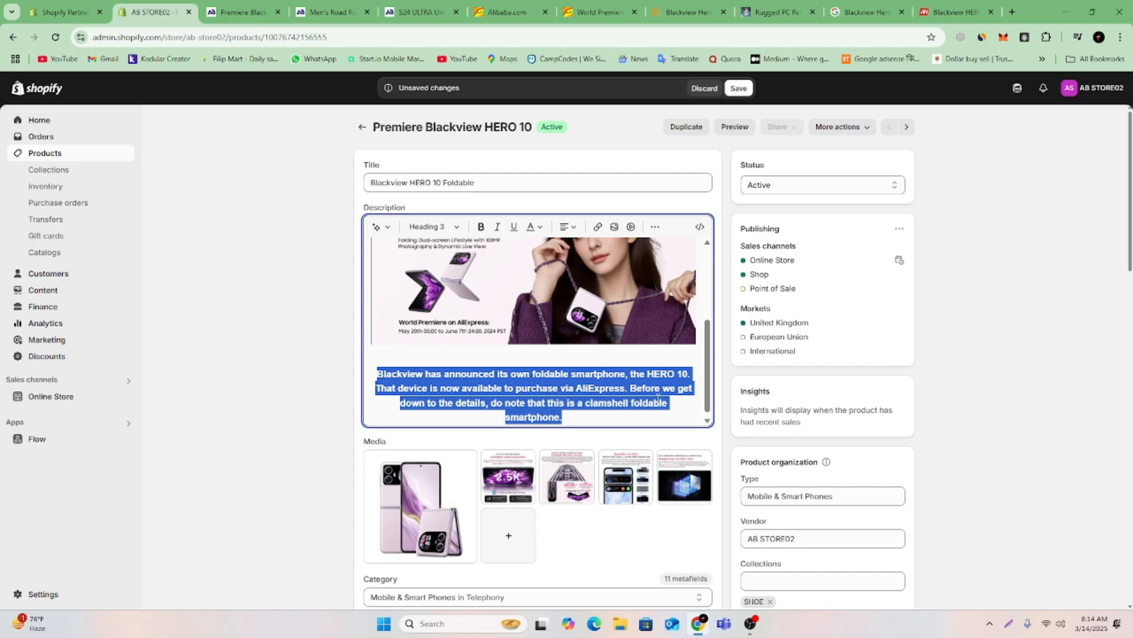
{"action": "left_click", "coordinate": [637, 415]}
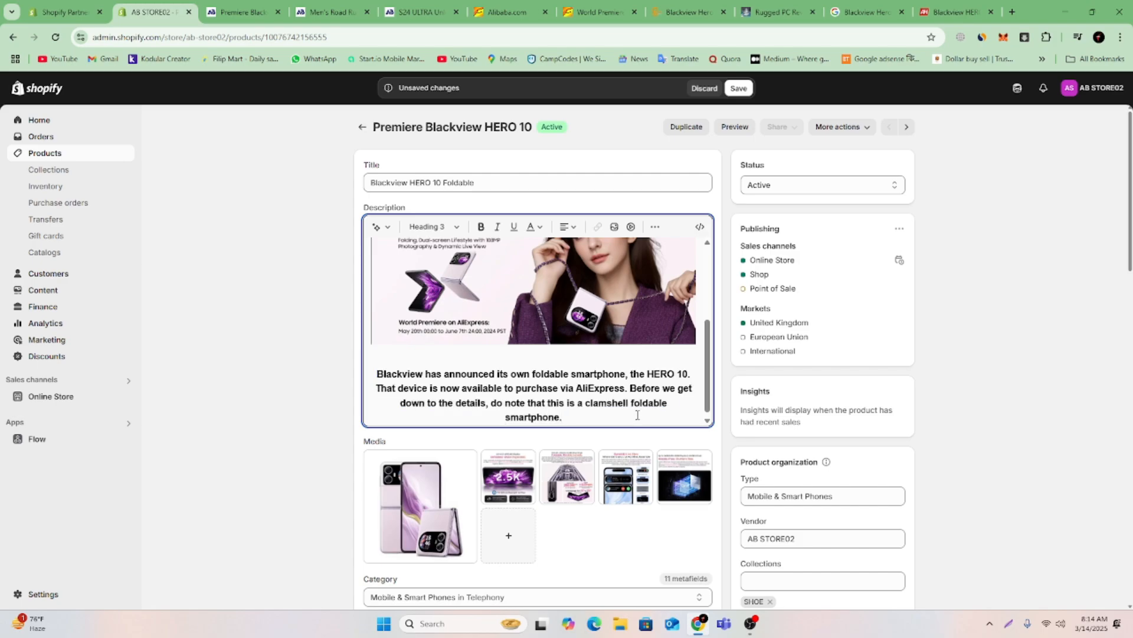
{"action": "key", "text": "Return"}
{"action": "key", "text": "Return"}
{"action": "key", "text": "Return"}
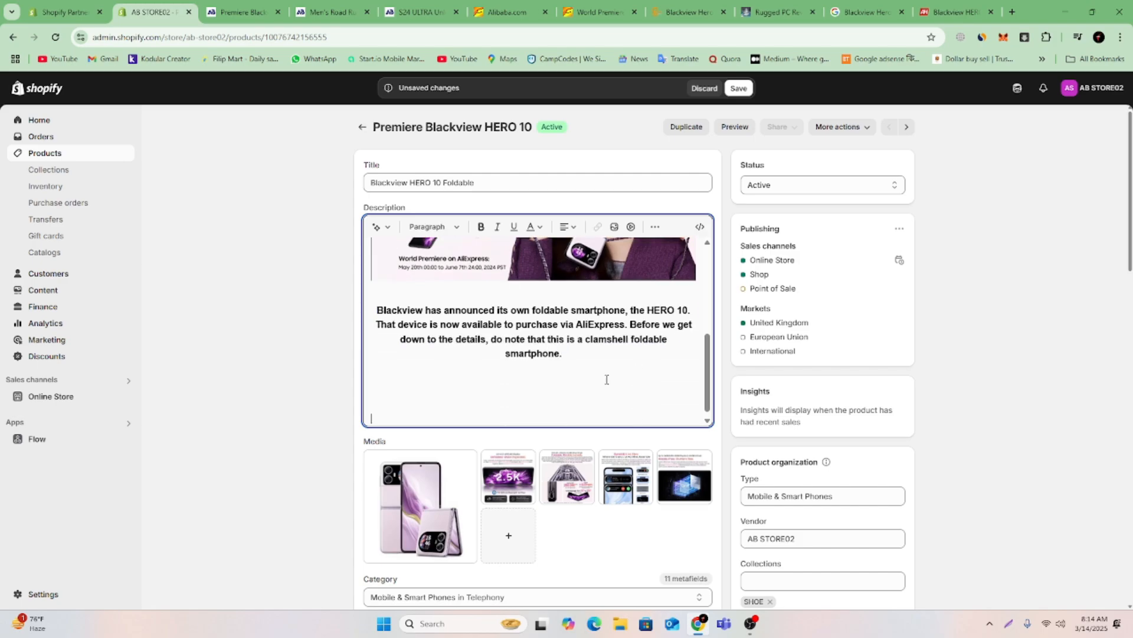
Copy the Android Headlines heading "The Blackview HERO 10 is a new budget foldable smartphone" and paste it below the announcement paragraph in the Shopify description.
{"action": "left_click", "coordinate": [956, 12]}
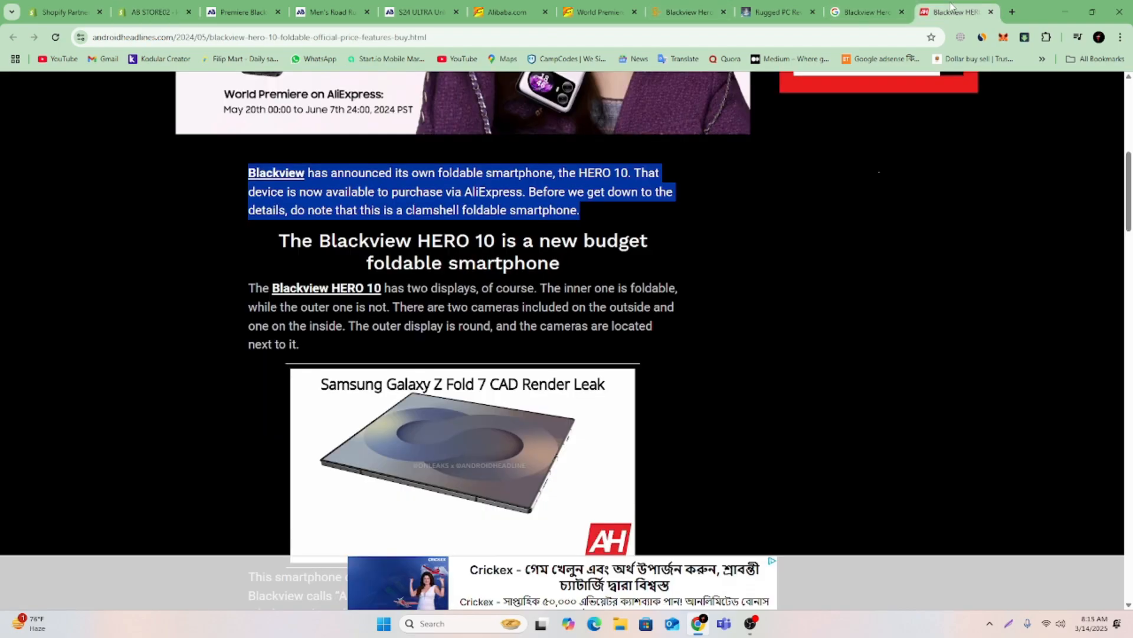
{"action": "left_click_drag", "start_coordinate": [280, 243], "coordinate": [567, 265]}
{"action": "right_click", "coordinate": [578, 262]}
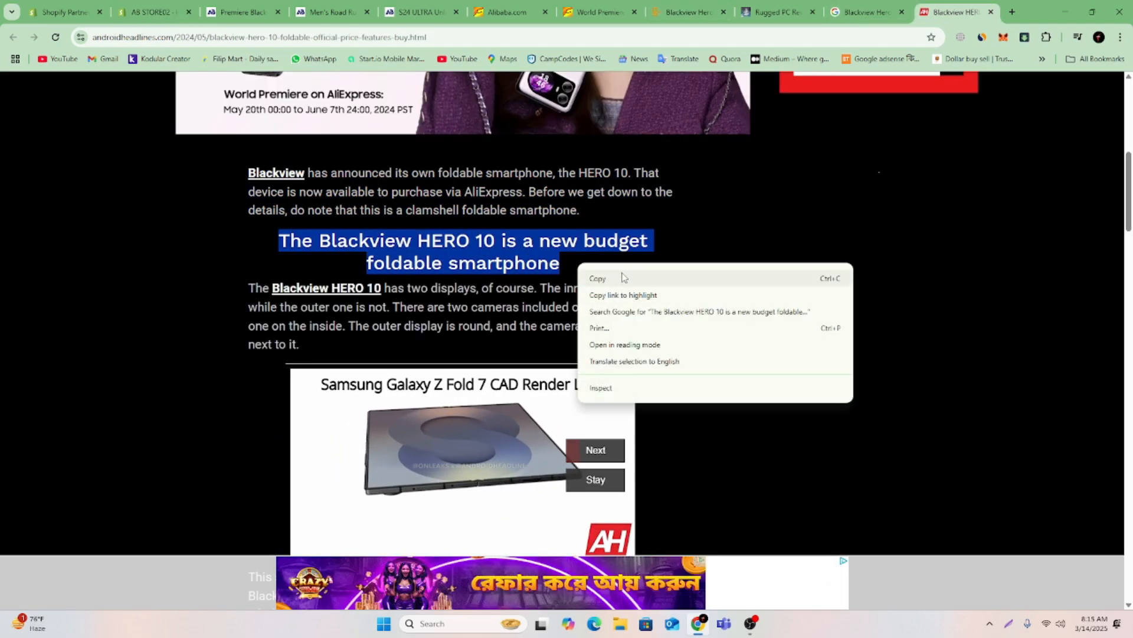
{"action": "left_click", "coordinate": [617, 274]}
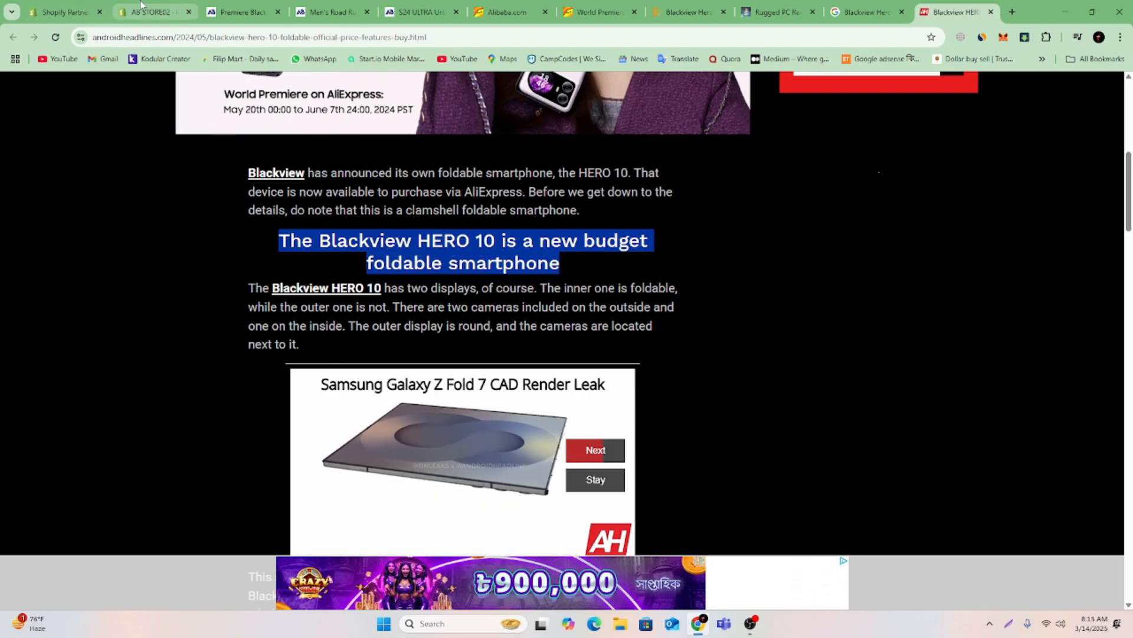
{"action": "left_click", "coordinate": [242, 11]}
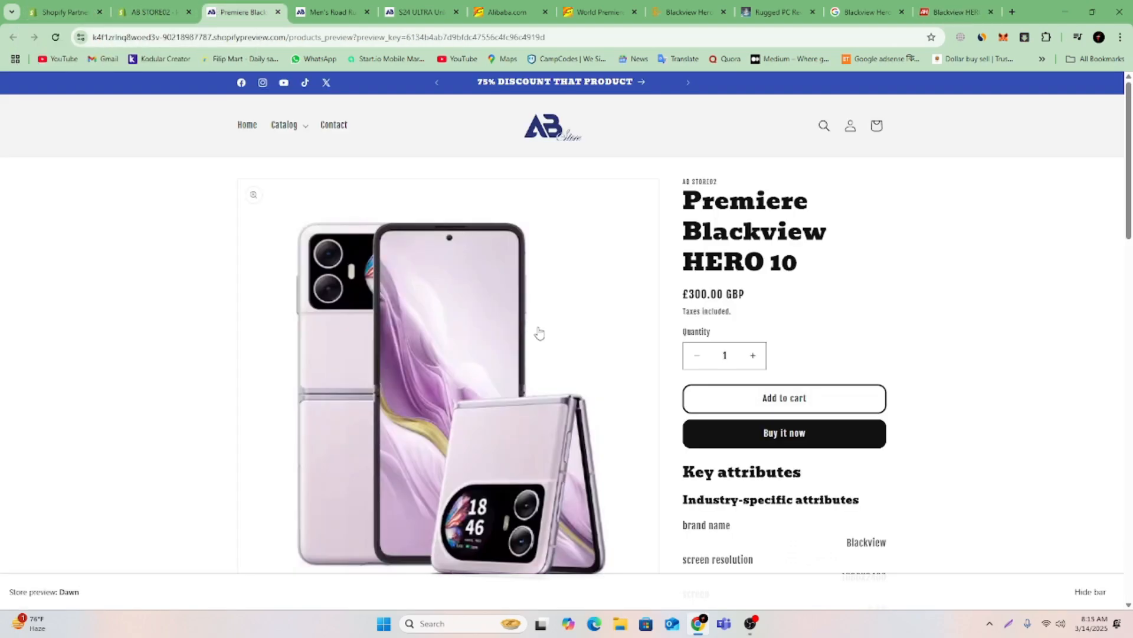
{"action": "left_click", "coordinate": [155, 12]}
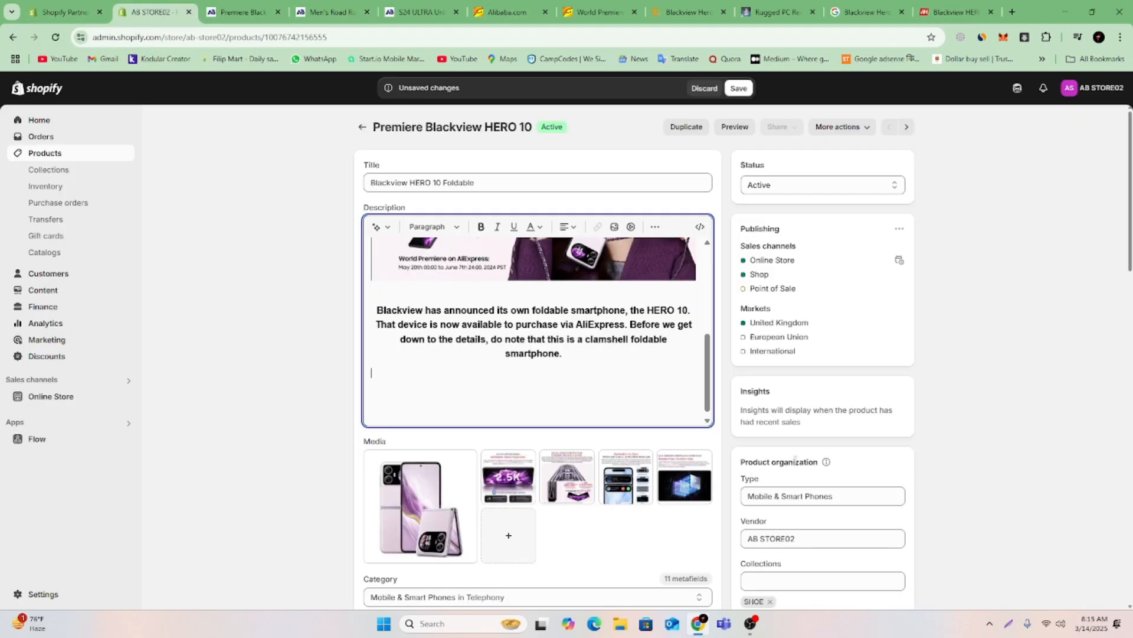
{"action": "key", "text": "ctrl+v"}
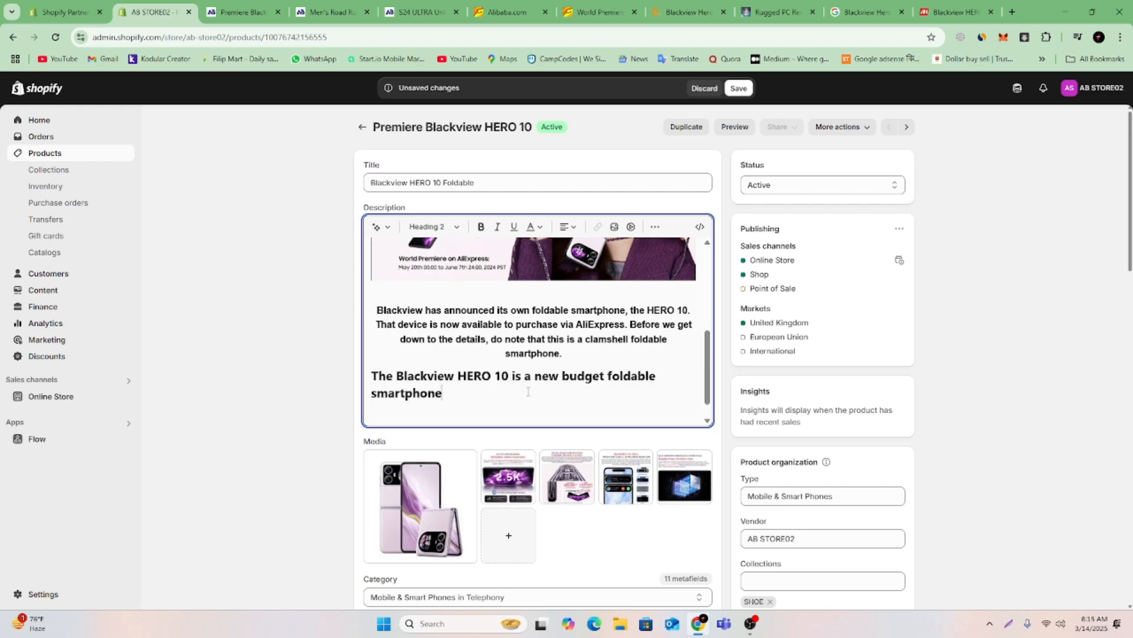
Format the pasted "new budget foldable smartphone" line as Heading 1 and centre it.
{"action": "left_click_drag", "start_coordinate": [446, 390], "coordinate": [371, 376]}
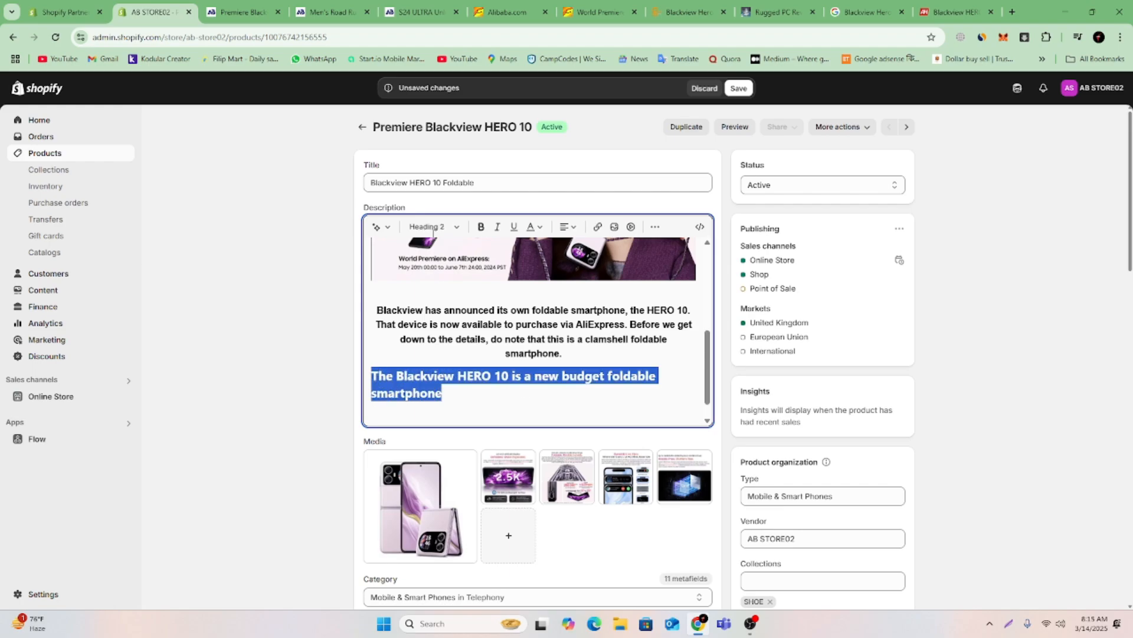
{"action": "left_click", "coordinate": [433, 227]}
{"action": "left_click", "coordinate": [440, 283]}
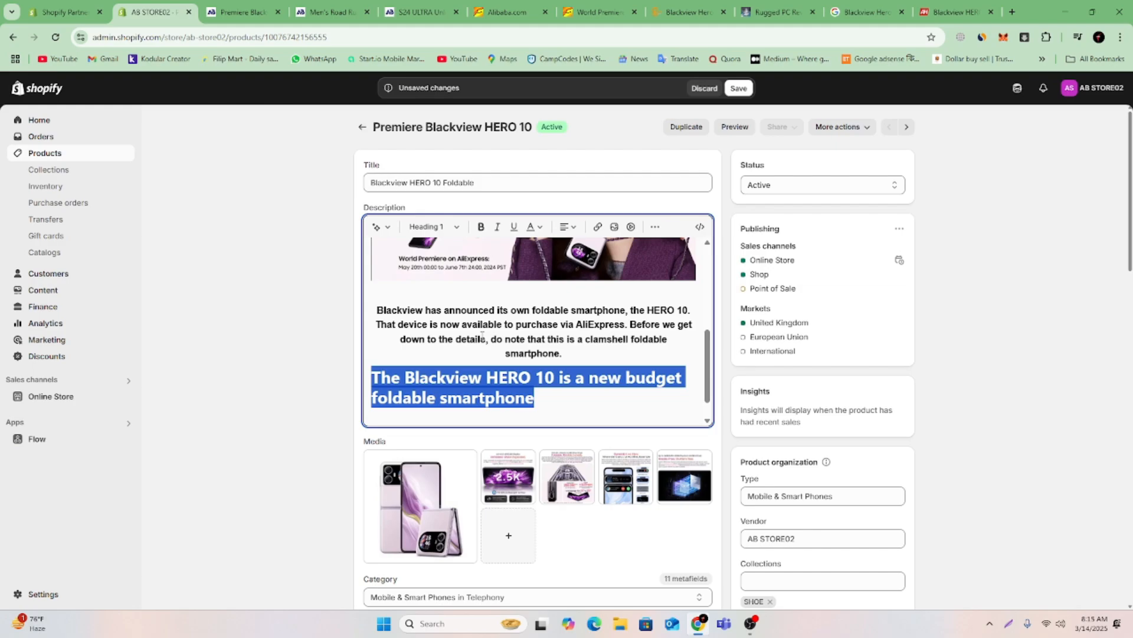
{"action": "left_click", "coordinate": [568, 226]}
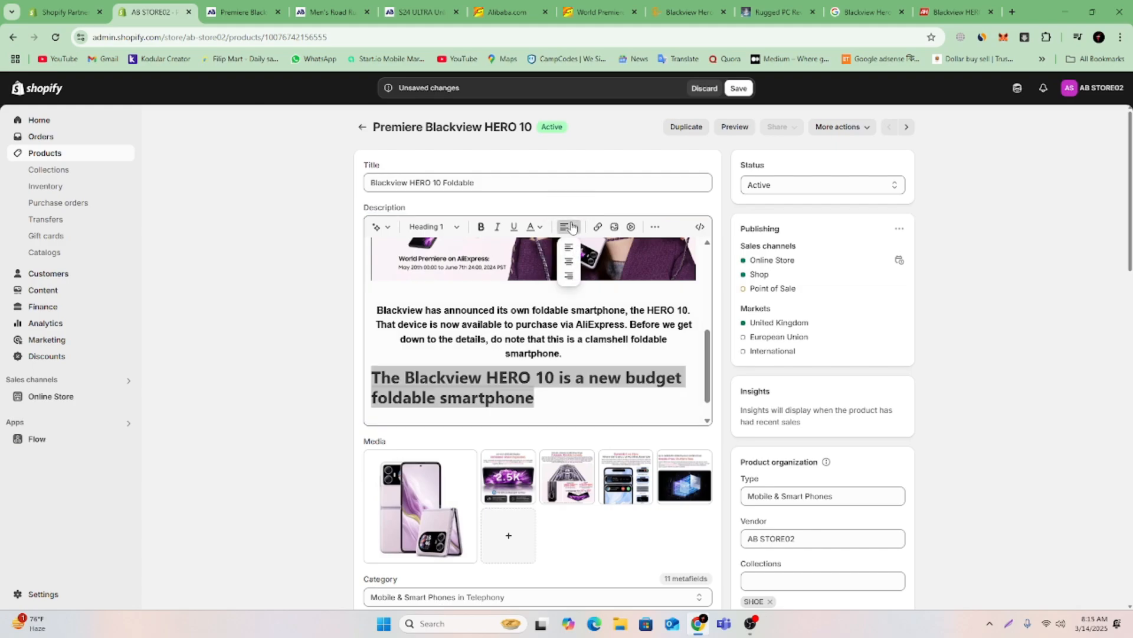
{"action": "left_click", "coordinate": [568, 264]}
{"action": "left_click", "coordinate": [643, 404]}
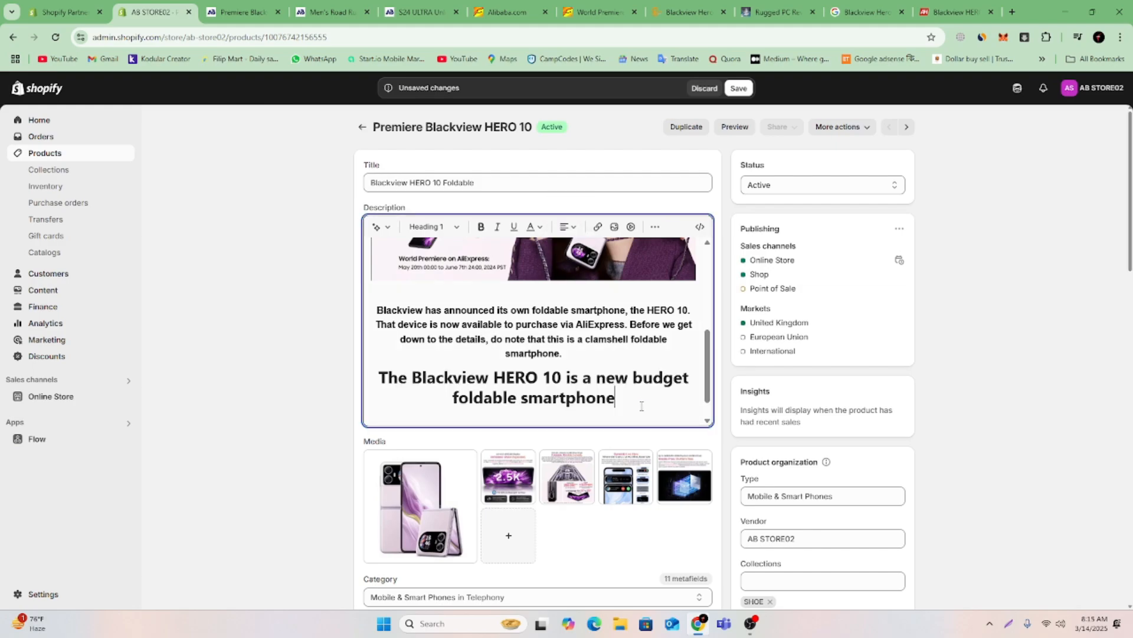
Colour the centred Heading 1 text a medium blue and add a new line below it.
{"action": "left_click_drag", "start_coordinate": [642, 406], "coordinate": [371, 385]}
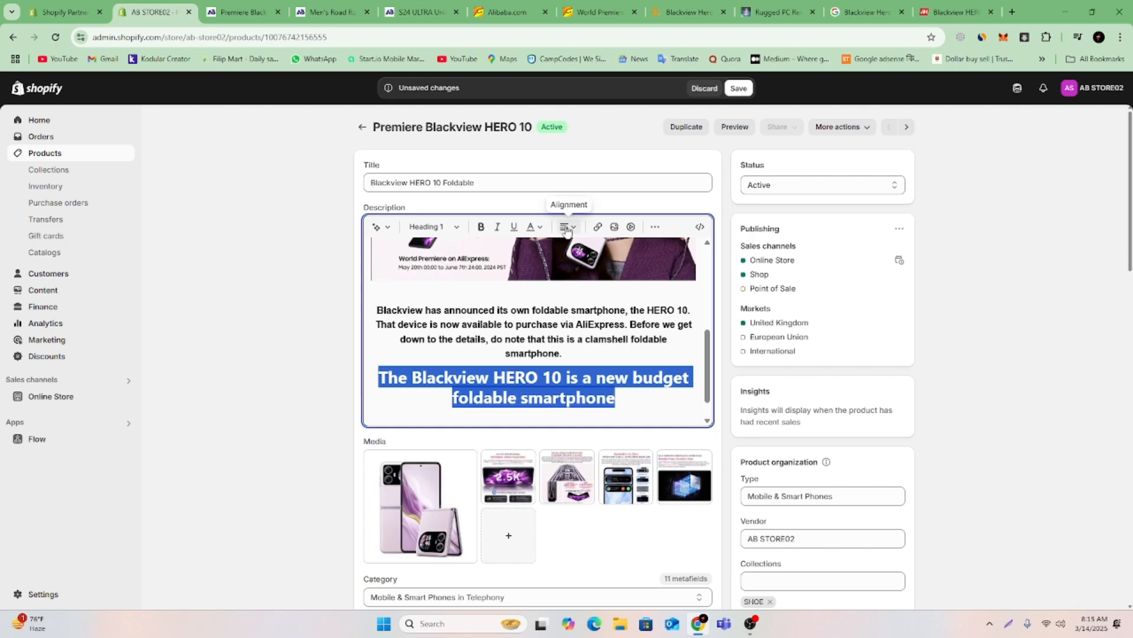
{"action": "left_click", "coordinate": [533, 227]}
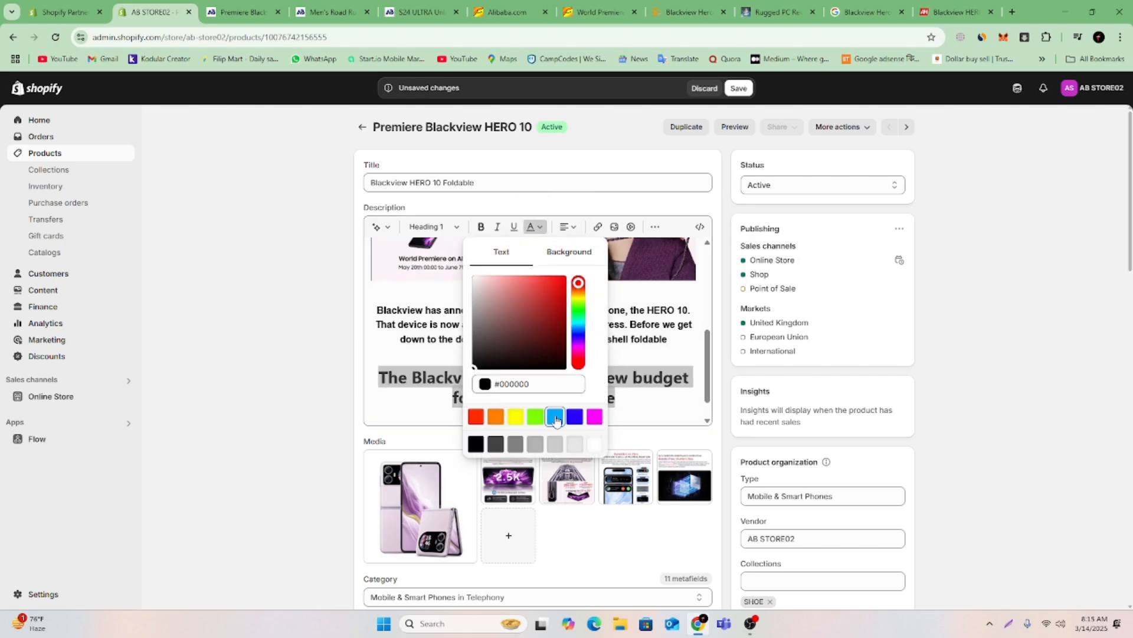
{"action": "left_click_drag", "start_coordinate": [582, 331], "coordinate": [580, 336]}
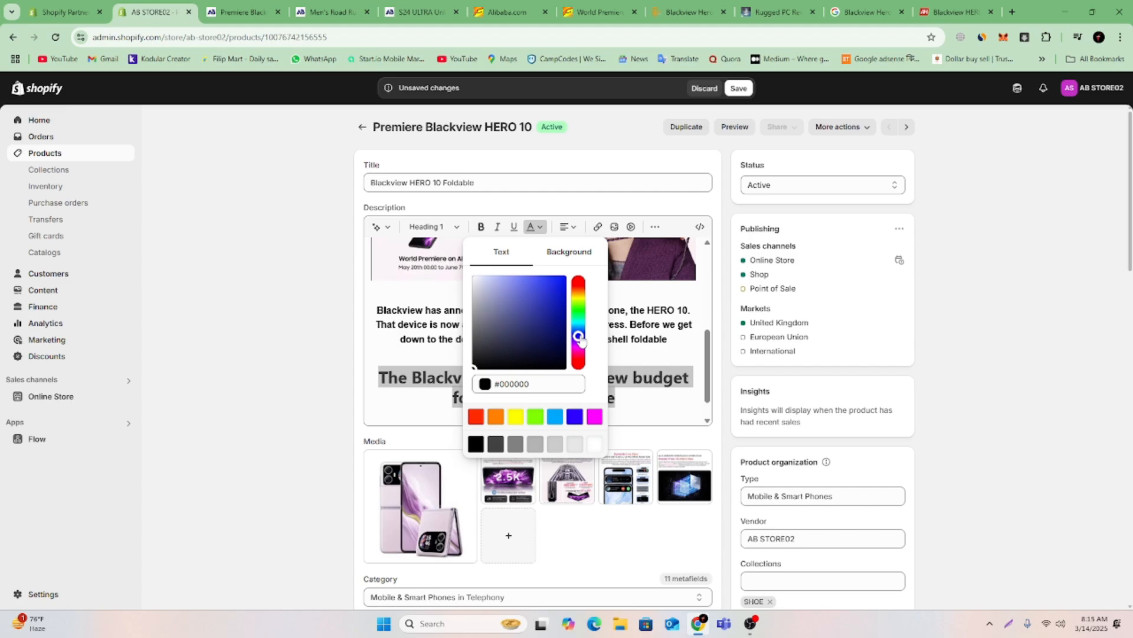
{"action": "left_click", "coordinate": [528, 297]}
{"action": "left_click", "coordinate": [652, 404]}
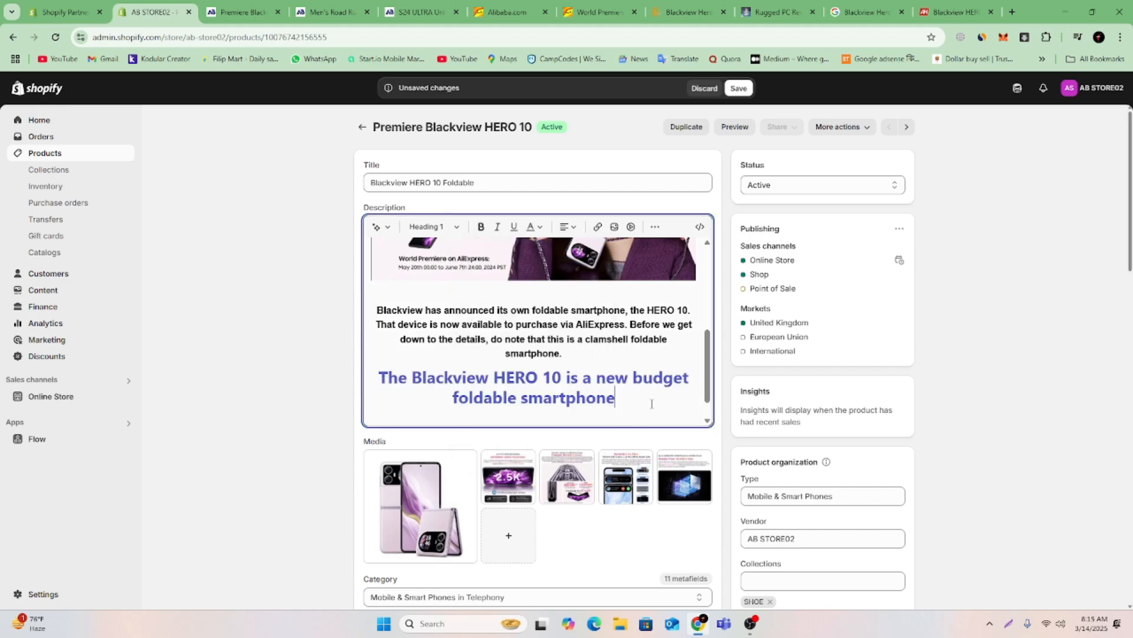
{"action": "key", "text": "Return"}
{"action": "scroll", "coordinate": [649, 406], "scroll_direction": "down", "scroll_amount": 1}
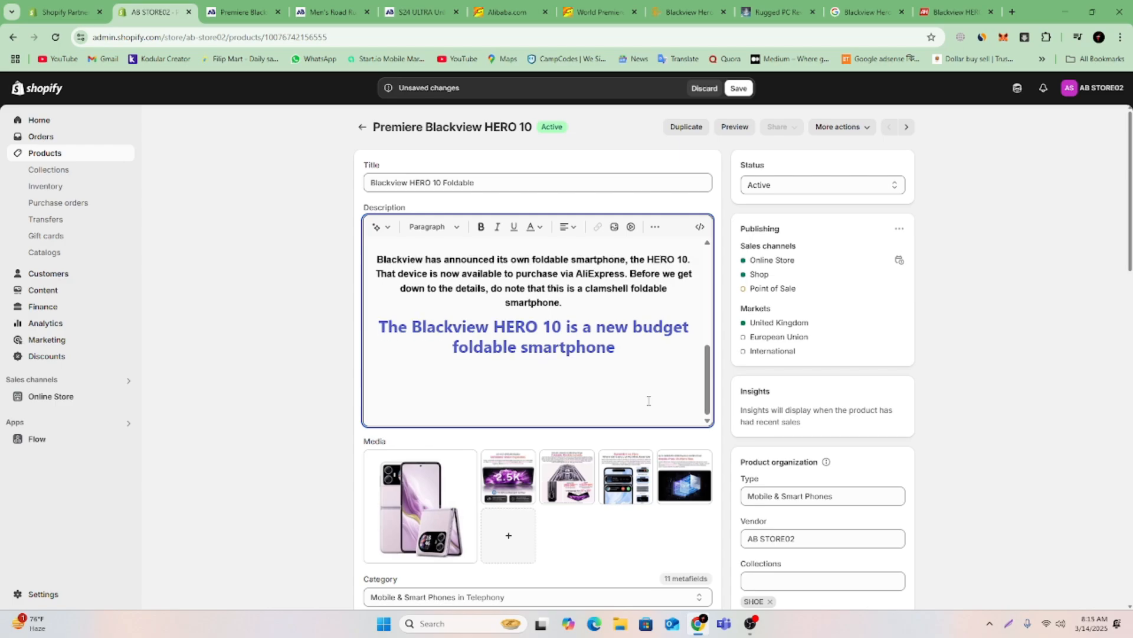
Look through the rest of the Android Headlines article for more text and images to use in the description.
{"action": "left_click", "coordinate": [954, 12]}
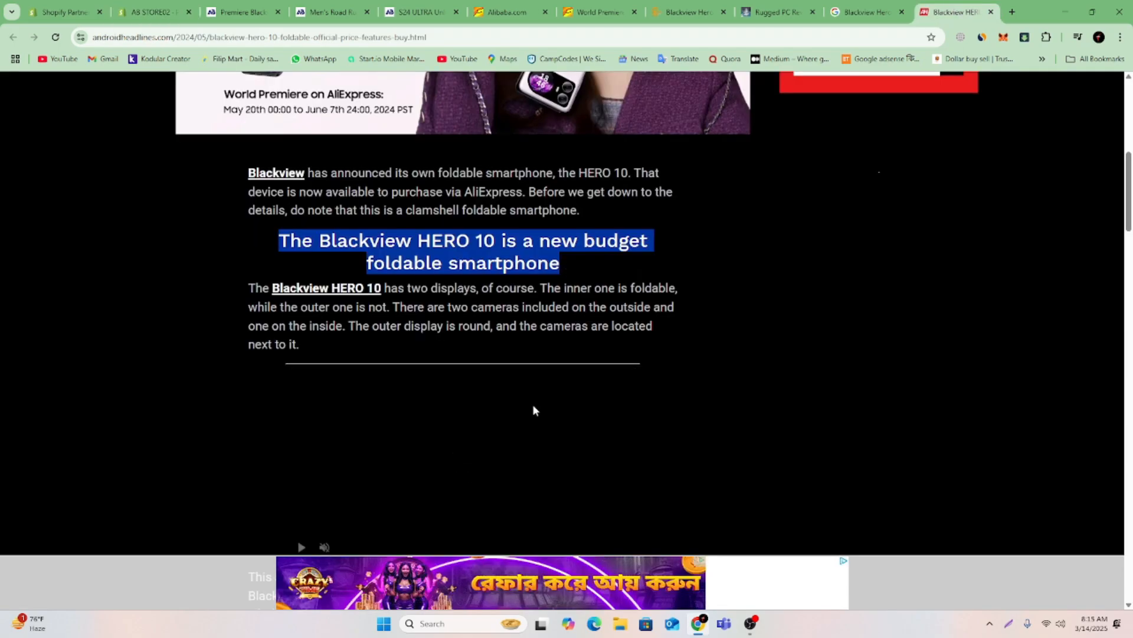
{"action": "scroll", "coordinate": [534, 408], "scroll_direction": "down", "scroll_amount": 5}
{"action": "scroll", "coordinate": [535, 406], "scroll_direction": "down", "scroll_amount": 8}
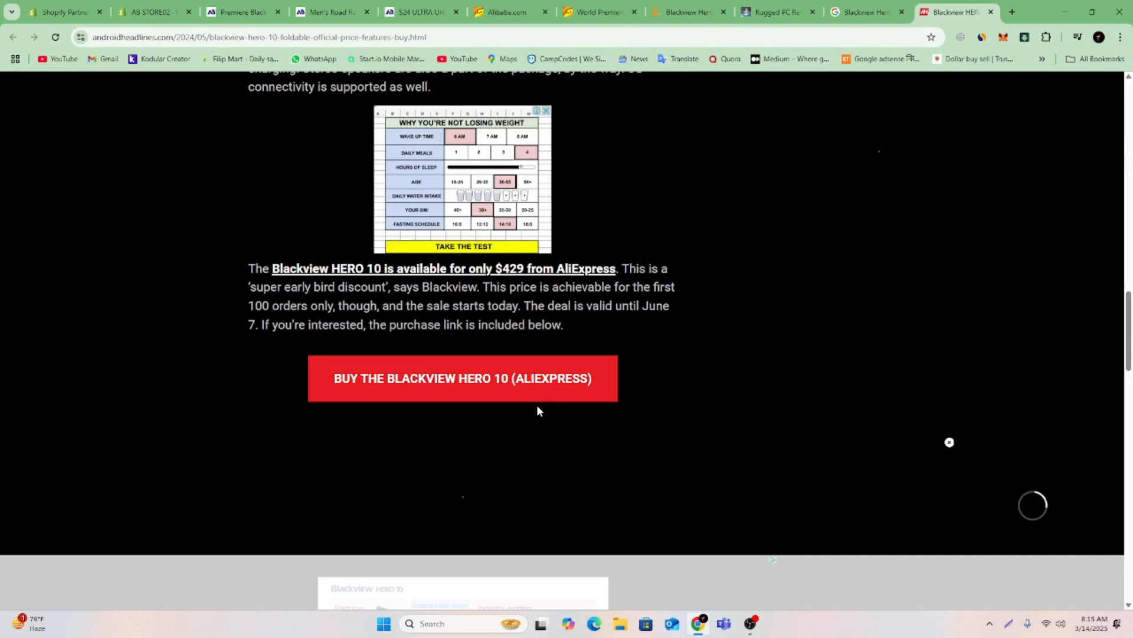
{"action": "scroll", "coordinate": [537, 410], "scroll_direction": "down", "scroll_amount": 12}
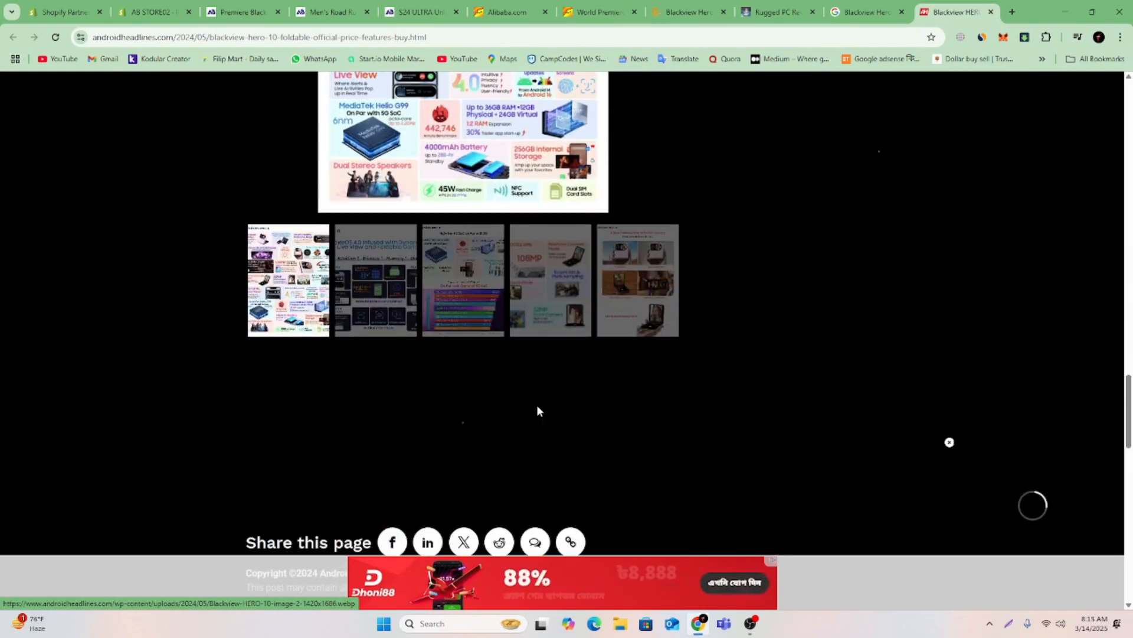
{"action": "scroll", "coordinate": [464, 356], "scroll_direction": "down", "scroll_amount": 8}
{"action": "scroll", "coordinate": [458, 324], "scroll_direction": "up", "scroll_amount": 20}
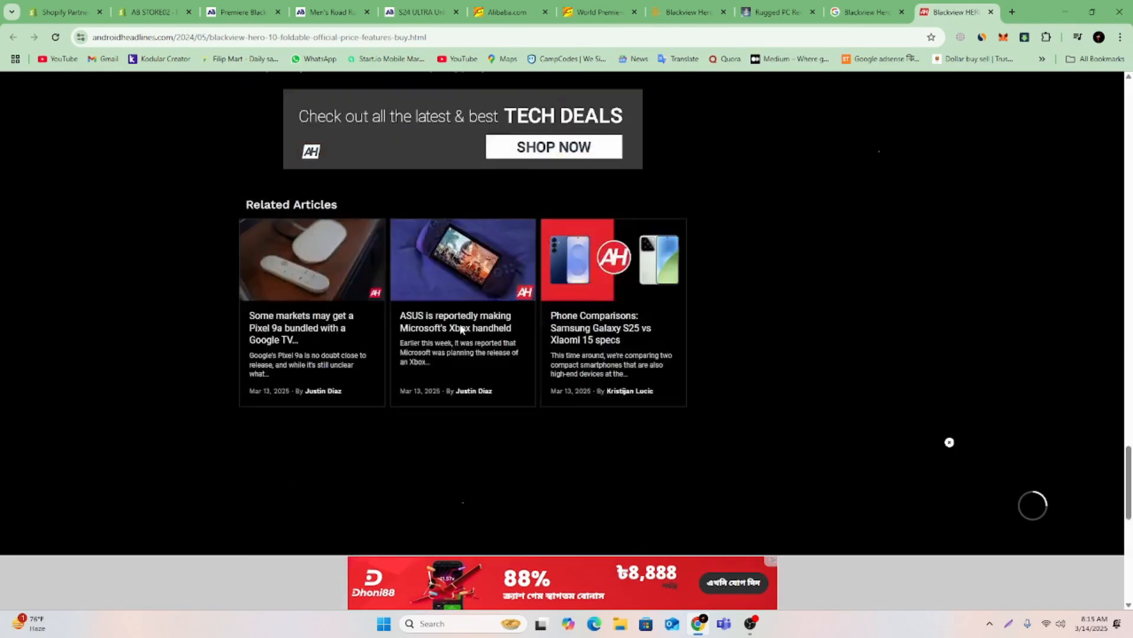
{"action": "scroll", "coordinate": [455, 318], "scroll_direction": "up", "scroll_amount": 5}
Insert the Screenshot_29 image below the blue heading in the Shopify product description.
{"action": "left_click", "coordinate": [155, 11]}
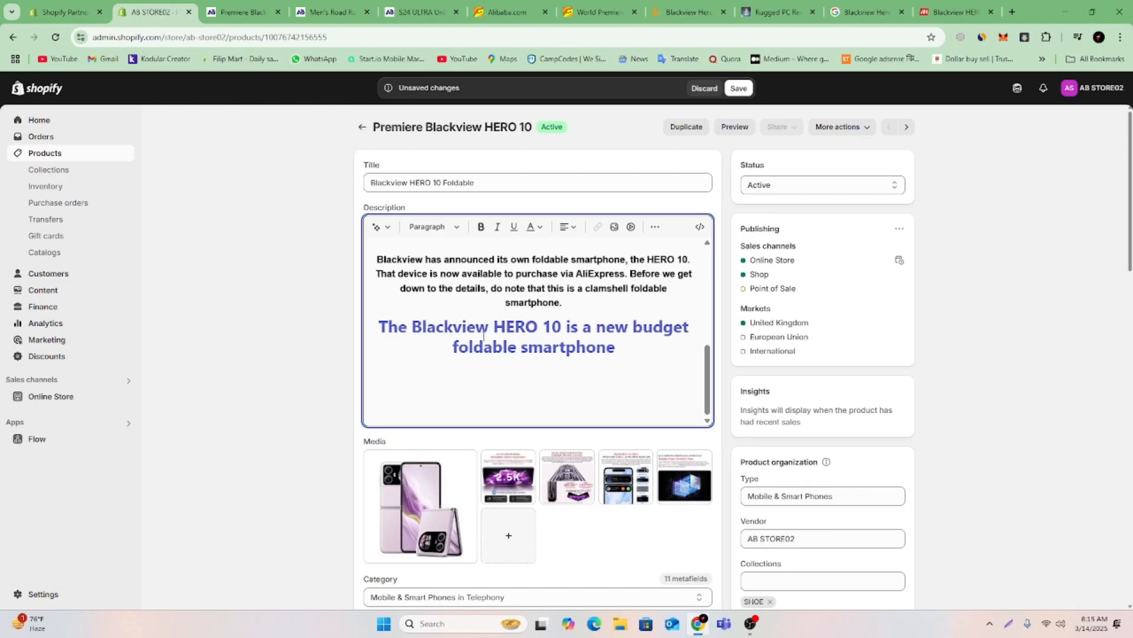
{"action": "left_click", "coordinate": [614, 227]}
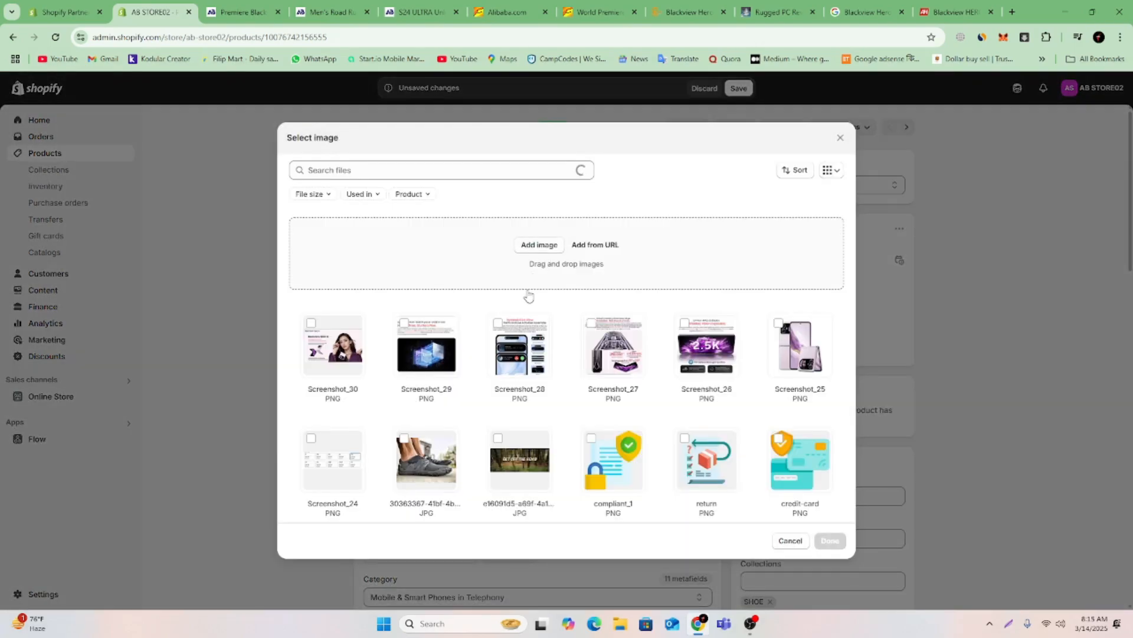
{"action": "left_click", "coordinate": [711, 346]}
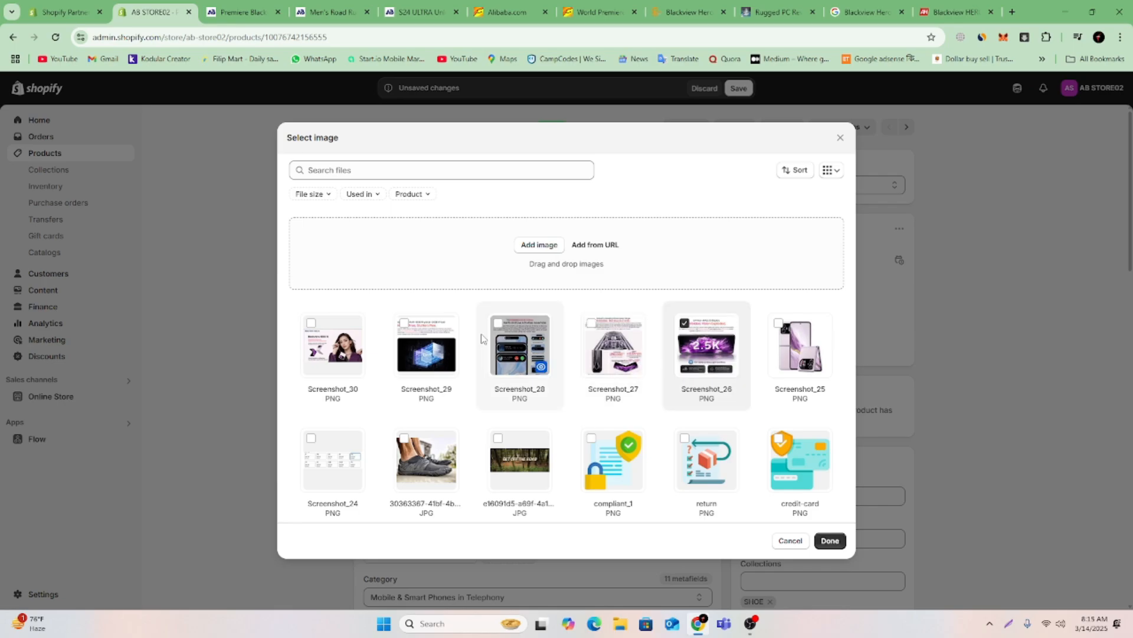
{"action": "left_click", "coordinate": [438, 338]}
{"action": "left_click", "coordinate": [829, 539]}
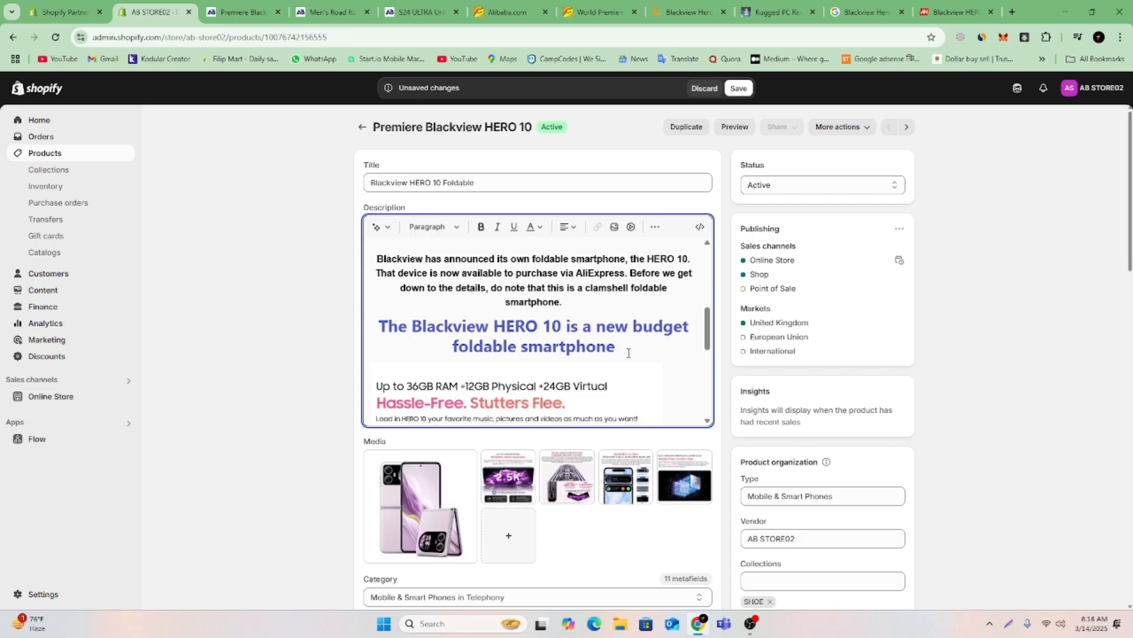
Centre the inserted RAM image, enlarge it slightly, and place the insertion point on the line below it.
{"action": "key", "text": "ctrl+a"}
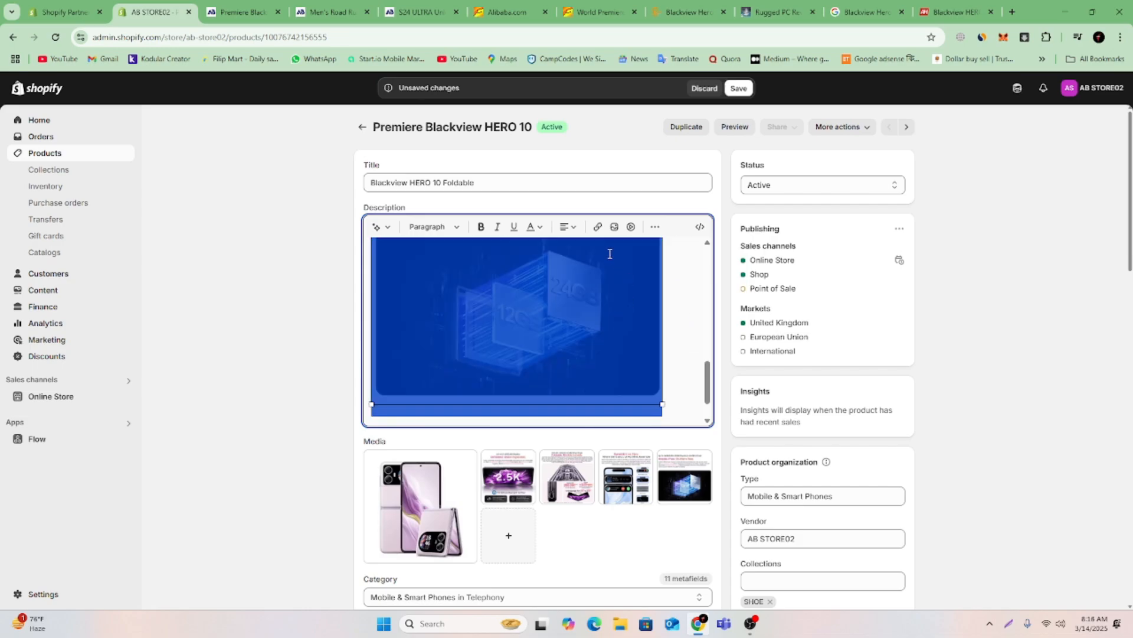
{"action": "left_click", "coordinate": [568, 227]}
{"action": "left_click", "coordinate": [570, 259]}
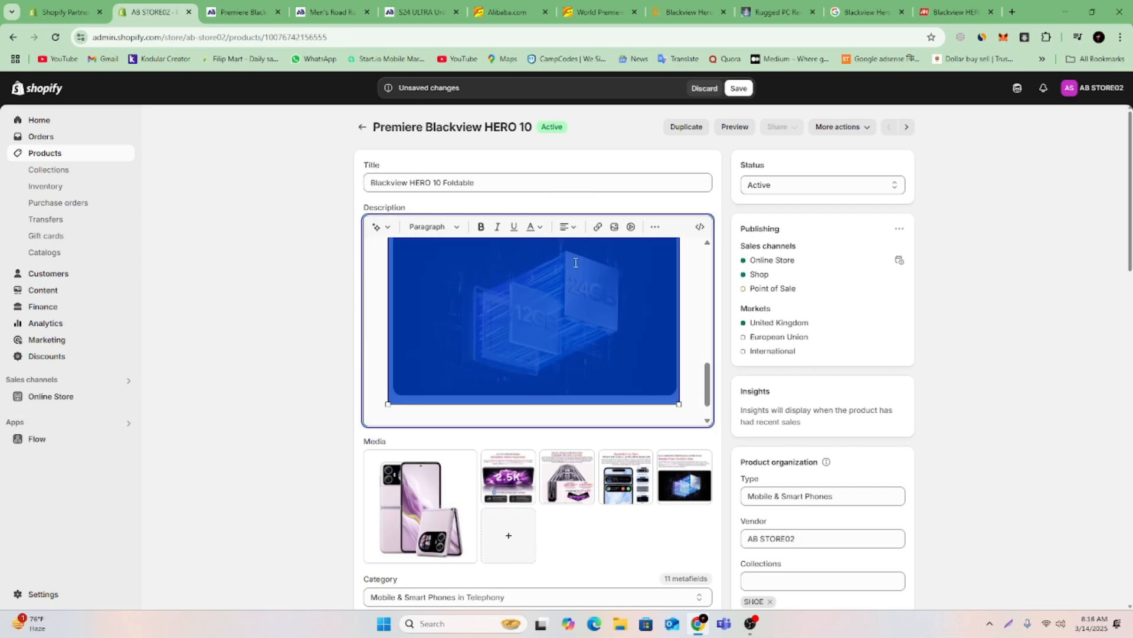
{"action": "left_click_drag", "start_coordinate": [679, 405], "coordinate": [694, 419]}
{"action": "left_click", "coordinate": [697, 407]}
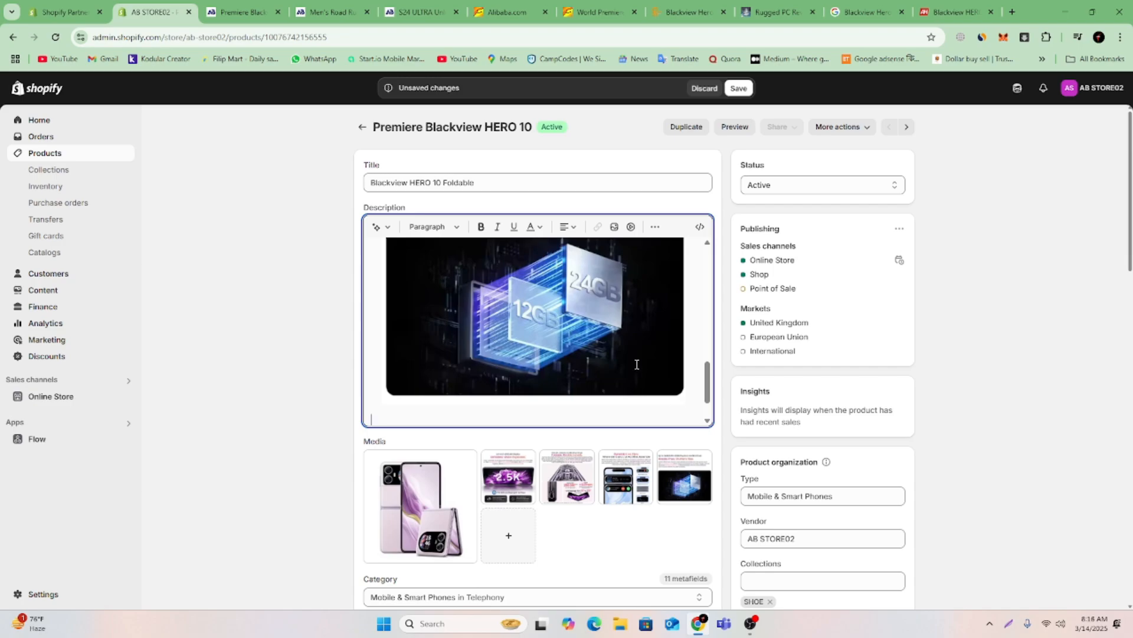
{"action": "scroll", "coordinate": [639, 341], "scroll_direction": "down", "scroll_amount": 1}
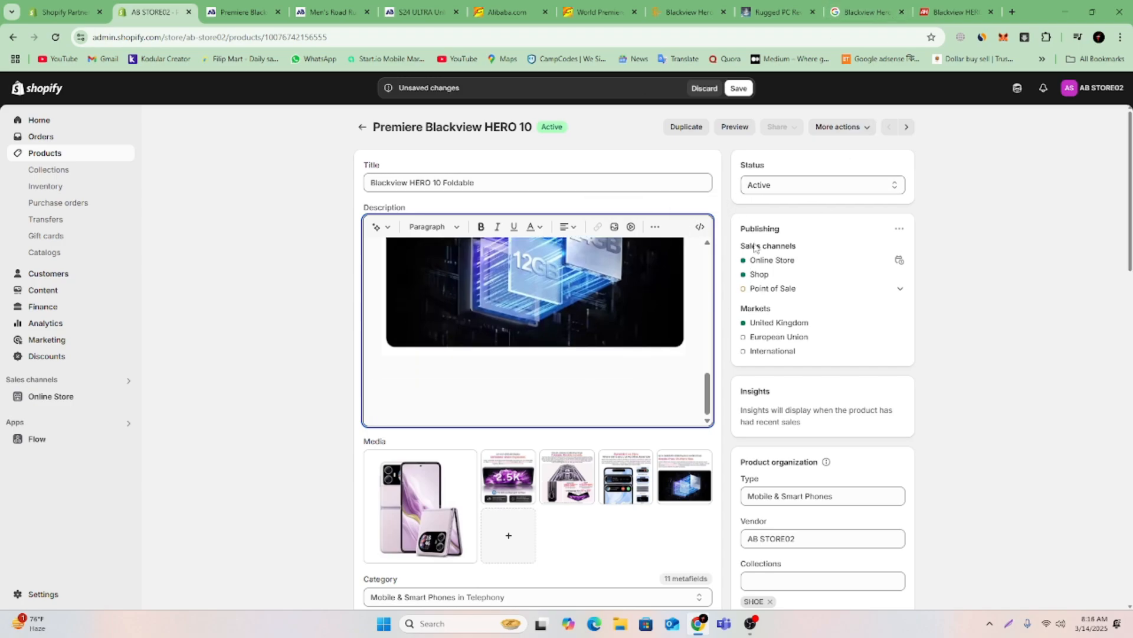
Find the specifications section on the GSMArena Blackview Hero 10 page and copy its heading "Blackview Hero 10 Full Specifications".
{"action": "left_click", "coordinate": [772, 4]}
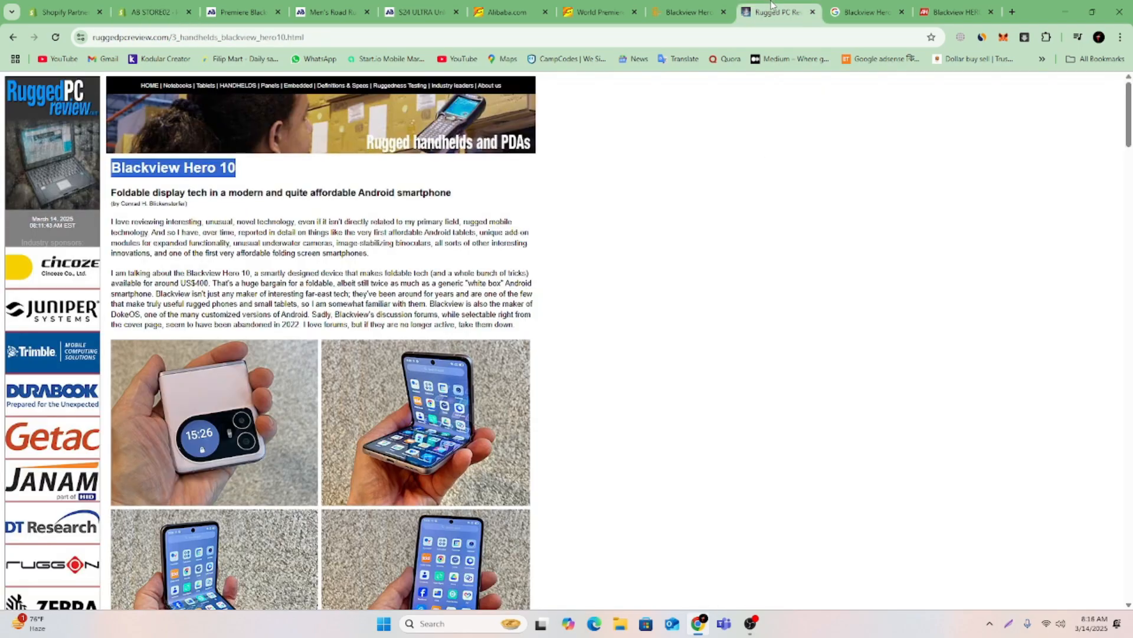
{"action": "left_click", "coordinate": [661, 5]}
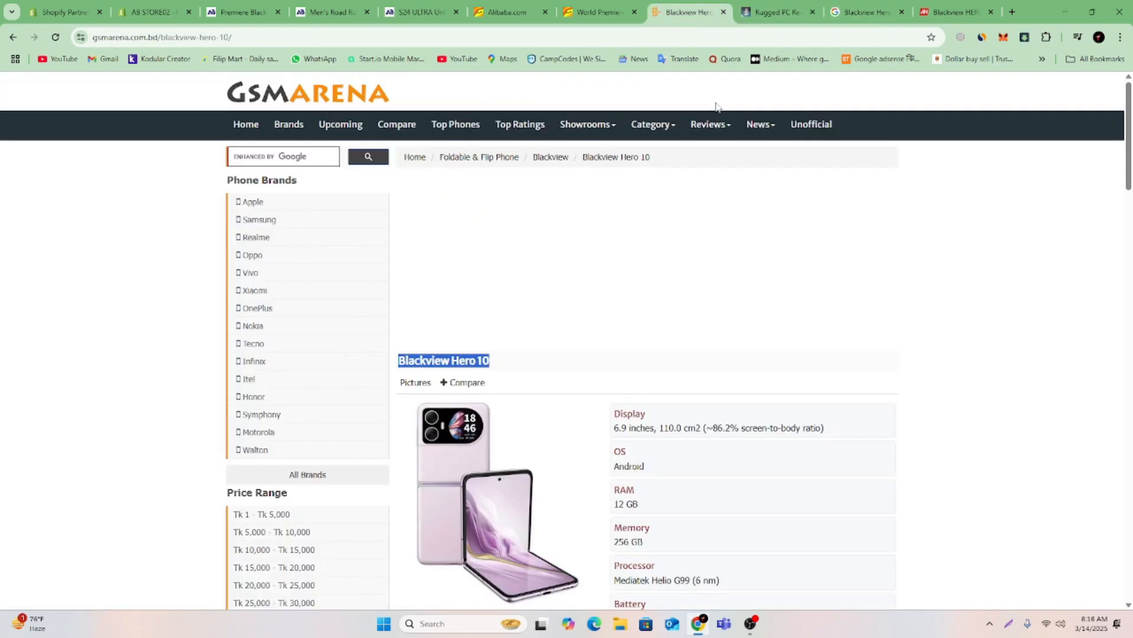
{"action": "scroll", "coordinate": [694, 337], "scroll_direction": "down", "scroll_amount": 15}
{"action": "scroll", "coordinate": [617, 324], "scroll_direction": "up", "scroll_amount": 4}
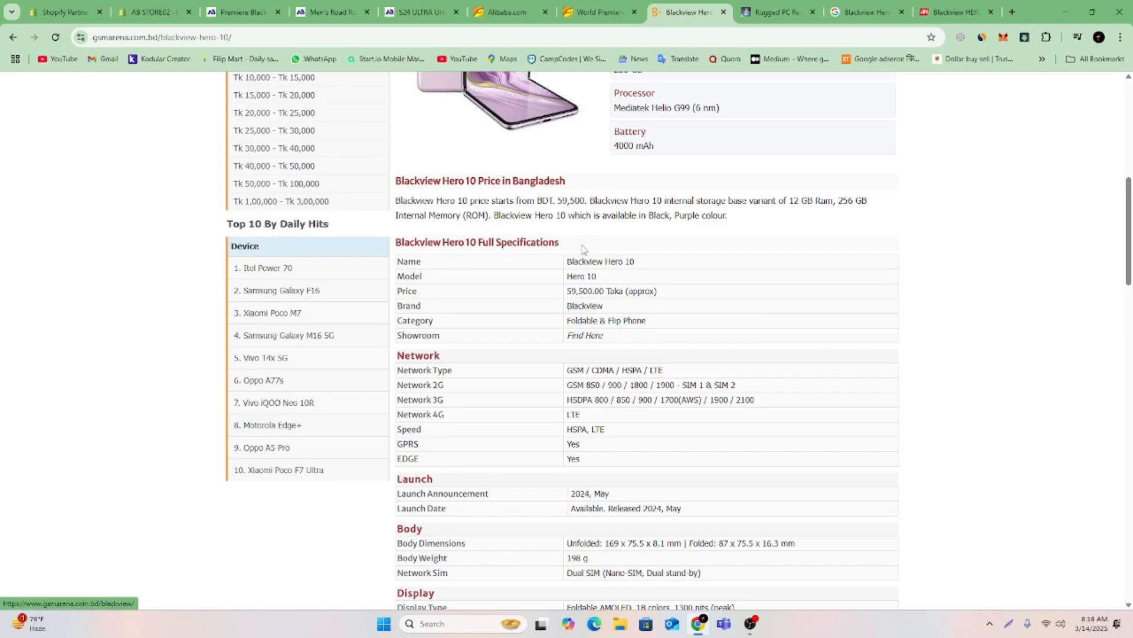
{"action": "mouse_move", "coordinate": [584, 250]}
{"action": "left_mouse_down"}
{"action": "mouse_move", "coordinate": [390, 245]}
{"action": "mouse_move", "coordinate": [562, 252]}
{"action": "left_mouse_up"}
{"action": "key", "text": "ctrl+c"}
{"action": "left_click", "coordinate": [441, 240]}
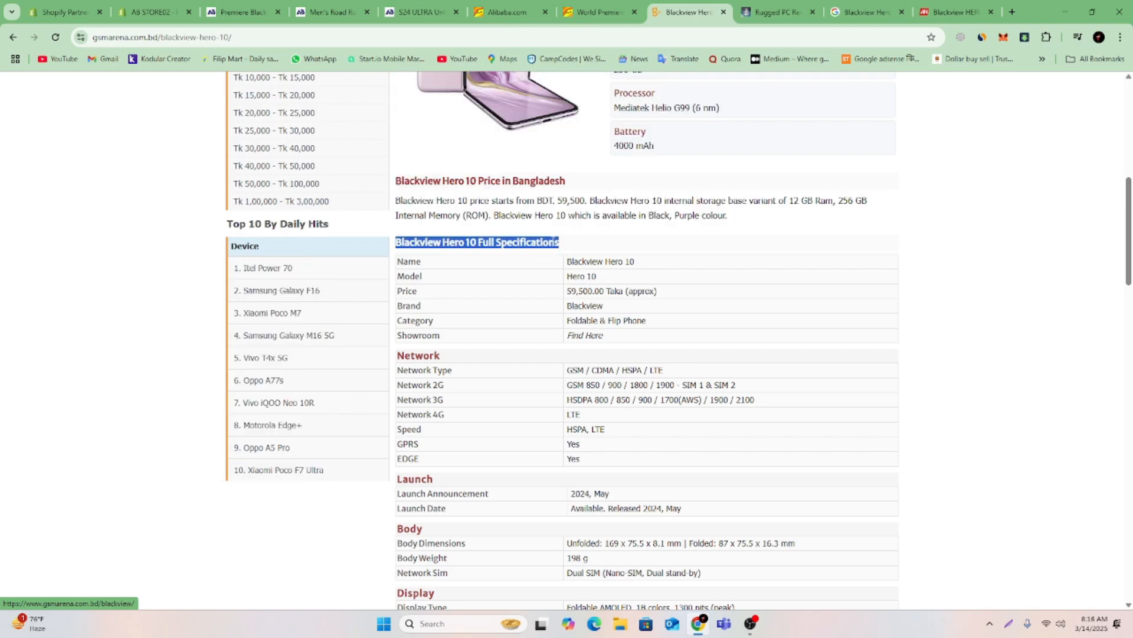
{"action": "right_click", "coordinate": [557, 242]}
{"action": "left_click", "coordinate": [585, 256]}
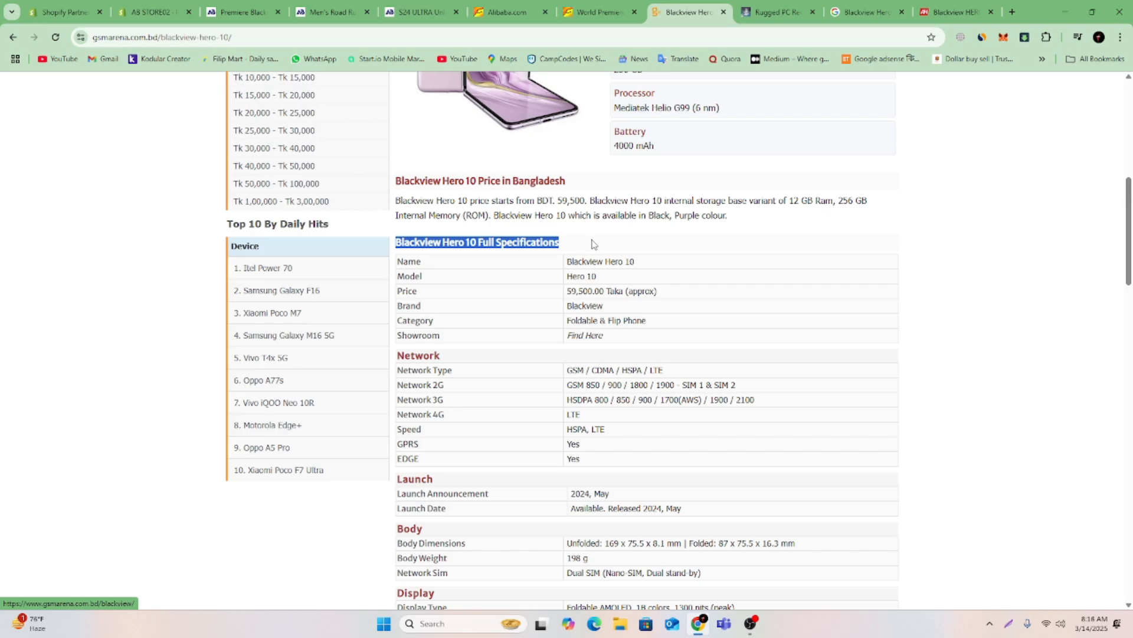
Paste the specifications heading below the RAM image in the Shopify description and format it as Heading 4.
{"action": "left_click", "coordinate": [130, 7]}
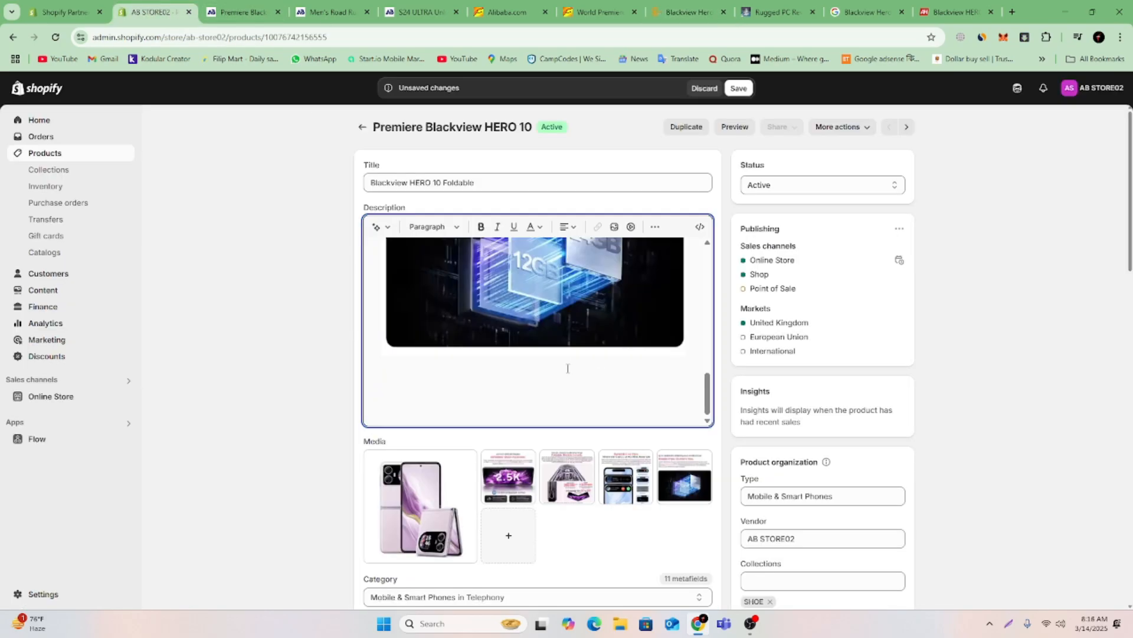
{"action": "key", "text": "ctrl+v"}
{"action": "left_click_drag", "start_coordinate": [596, 368], "coordinate": [370, 375]}
{"action": "left_click", "coordinate": [438, 227]}
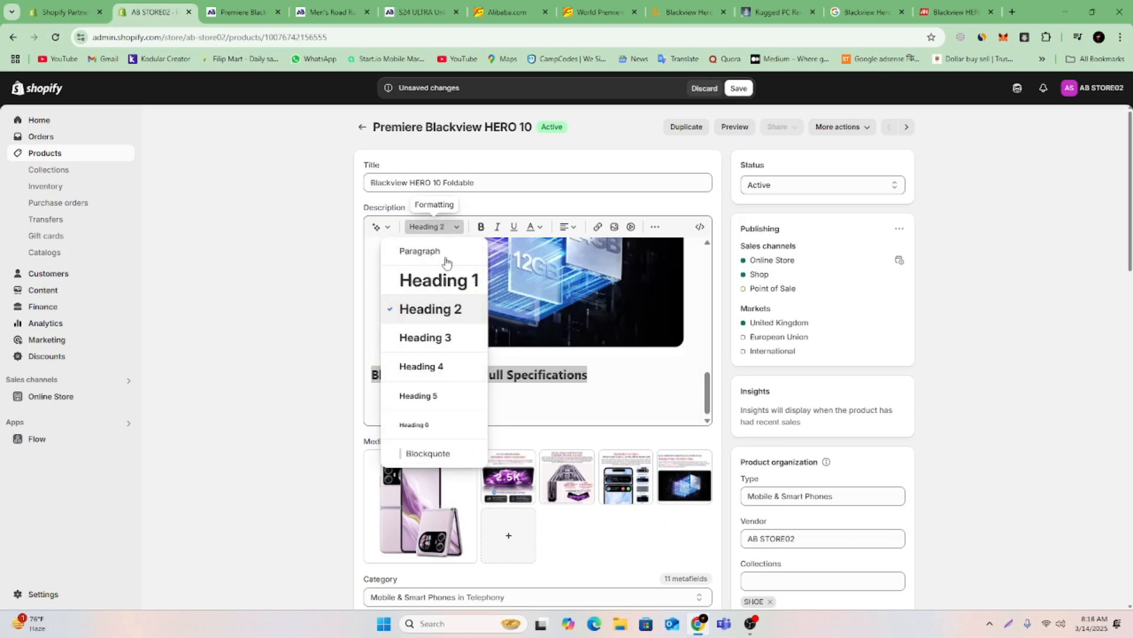
{"action": "left_click", "coordinate": [447, 366]}
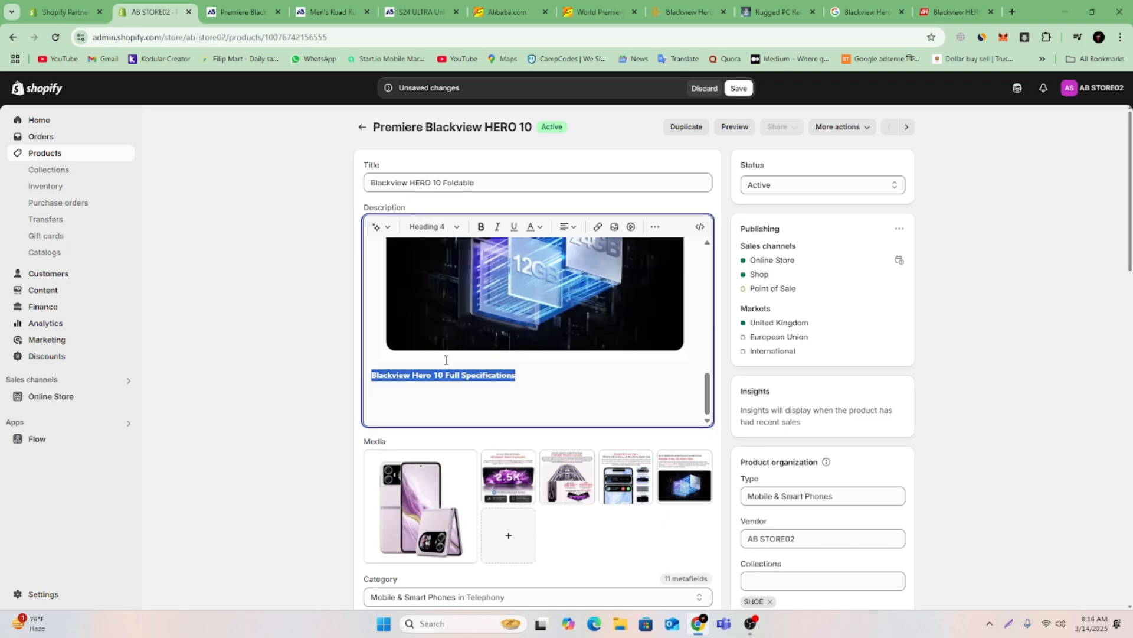
Add a "#" in front of the "Blackview Hero 10 Full Specifications" heading in the description.
{"action": "left_click", "coordinate": [544, 378]}
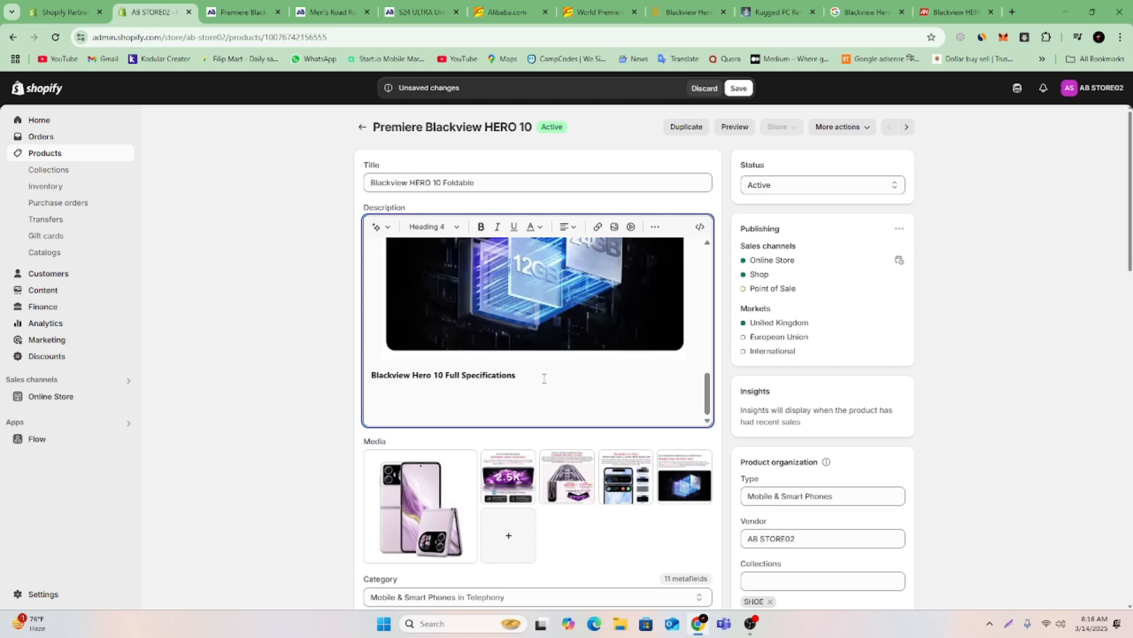
{"action": "left_click_drag", "start_coordinate": [545, 379], "coordinate": [369, 376]}
{"action": "left_click", "coordinate": [368, 375]}
{"action": "type", "text": "#"}
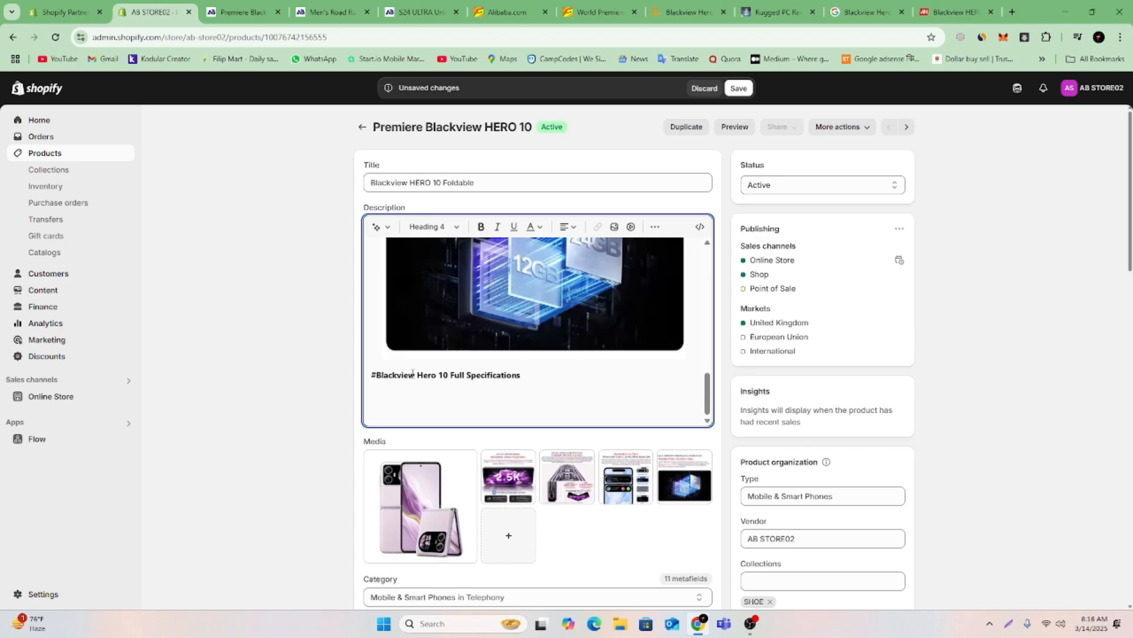
Underline the "#Blackview Hero 10 Full Specifications" heading and colour its text red.
{"action": "left_click_drag", "start_coordinate": [544, 380], "coordinate": [367, 374]}
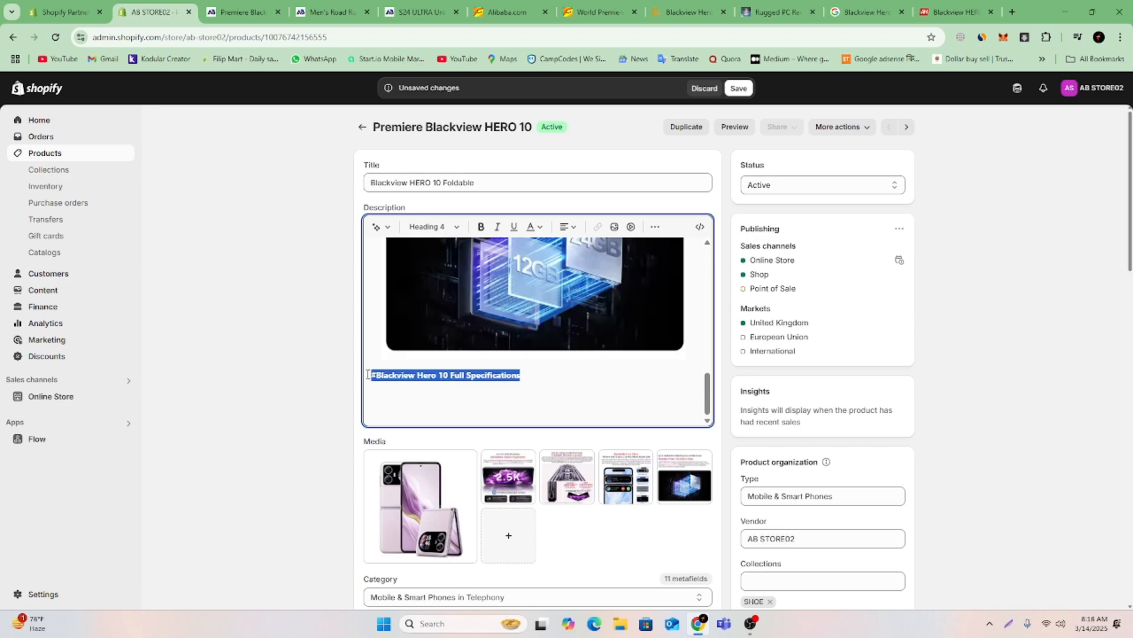
{"action": "left_click", "coordinate": [514, 226]}
{"action": "left_click", "coordinate": [535, 226]}
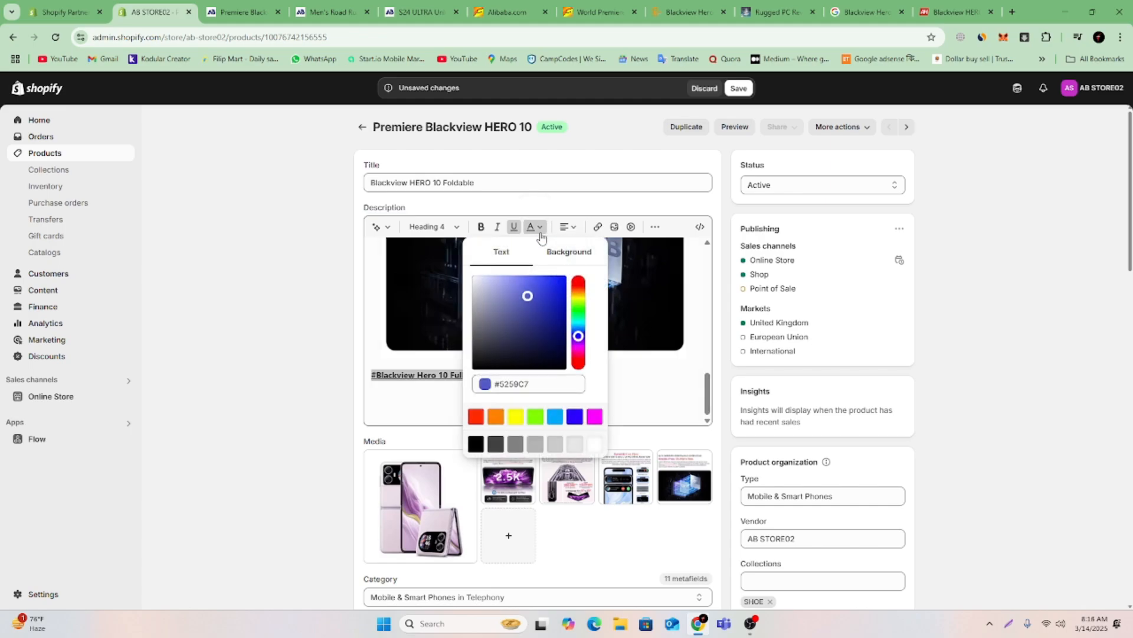
{"action": "left_click", "coordinate": [475, 417]}
Start a bulleted list on the line below the specifications heading.
{"action": "left_click", "coordinate": [602, 382]}
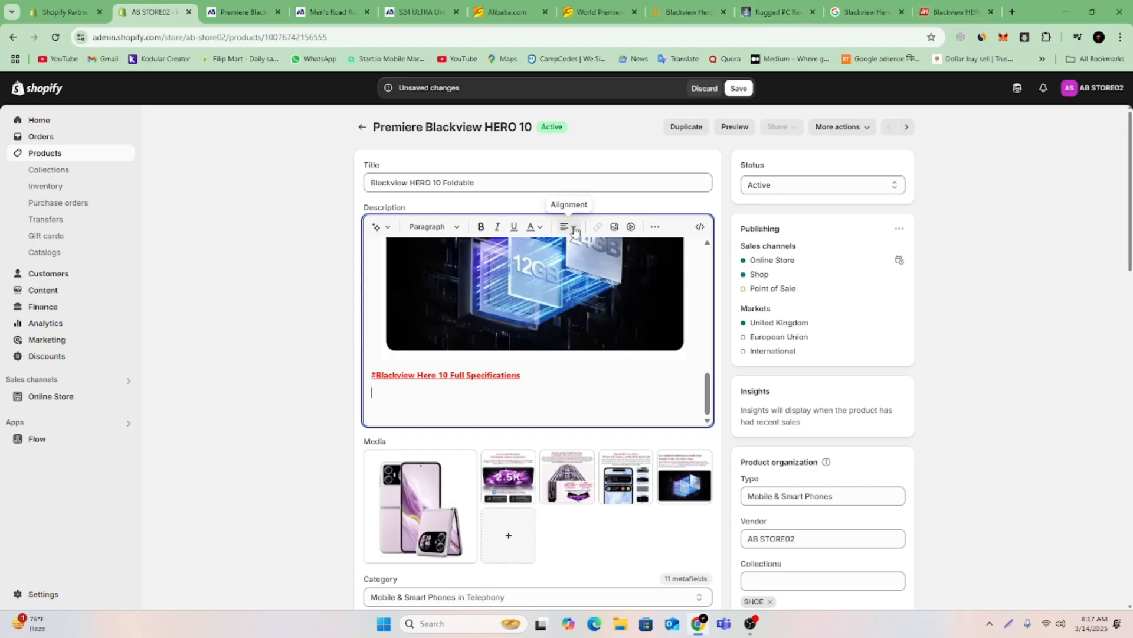
{"action": "left_click", "coordinate": [657, 228]}
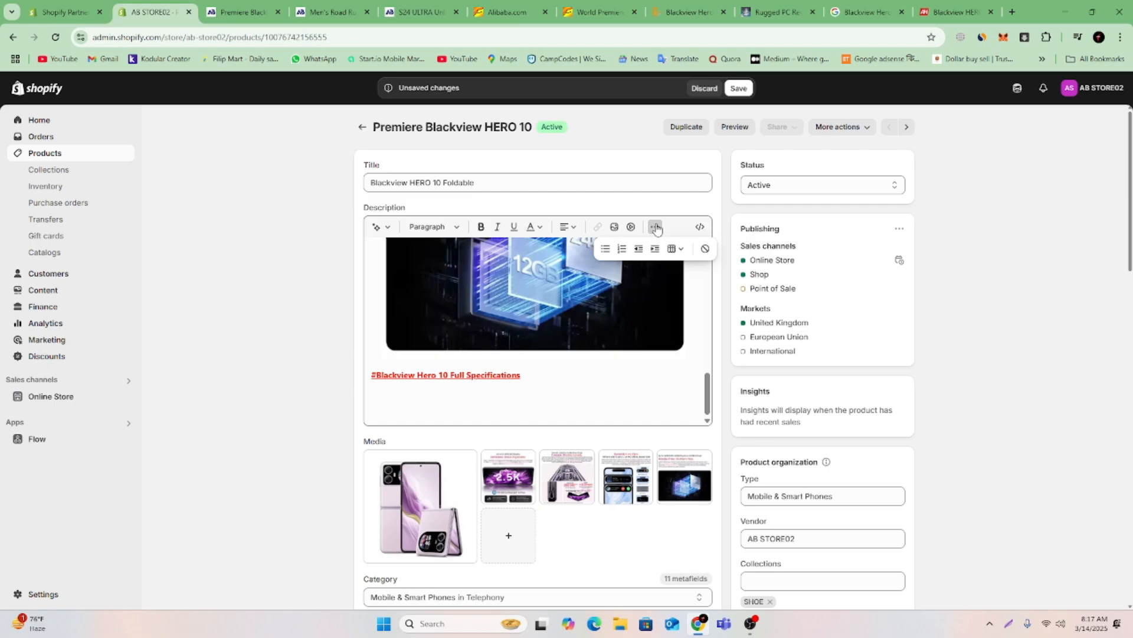
{"action": "left_click", "coordinate": [605, 250]}
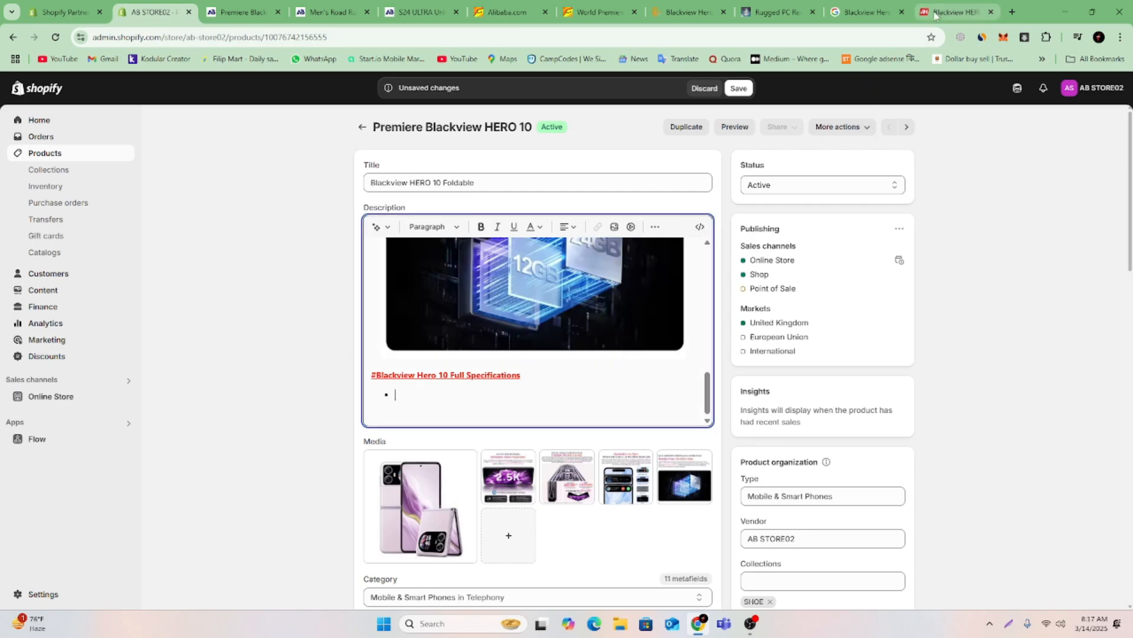
Copy the Name row "Blackview Hero 10" from the GSMArena specifications and paste it into the bullet in the Shopify description.
{"action": "left_click", "coordinate": [688, 12]}
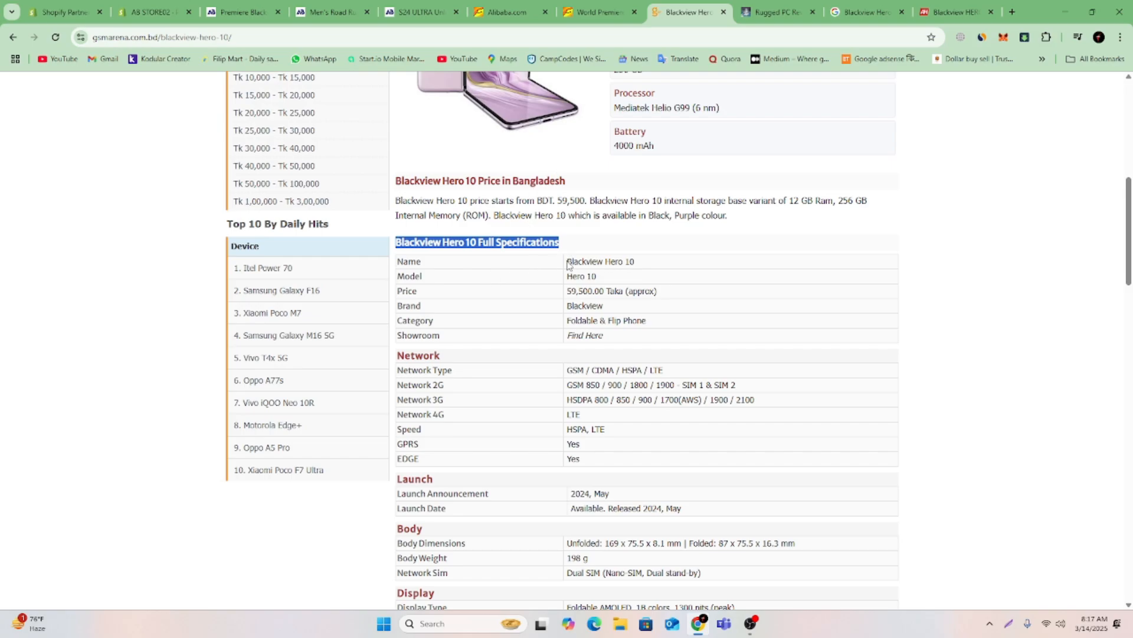
{"action": "left_click_drag", "start_coordinate": [398, 261], "coordinate": [661, 267]}
{"action": "right_click", "coordinate": [661, 267]}
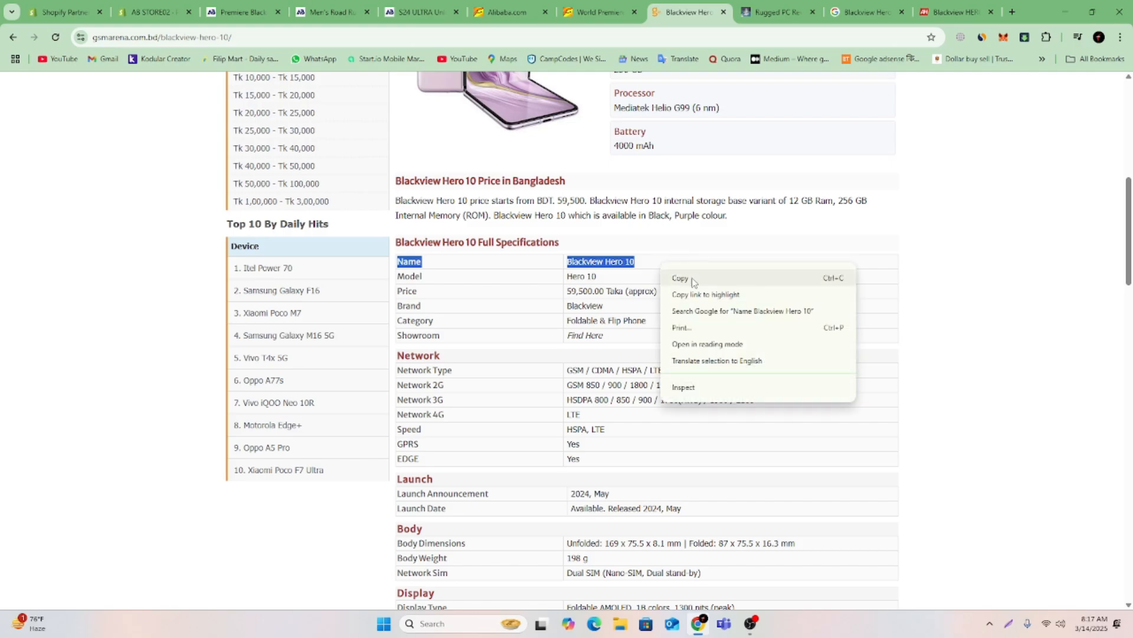
{"action": "left_click", "coordinate": [695, 278]}
{"action": "left_click", "coordinate": [149, 12]}
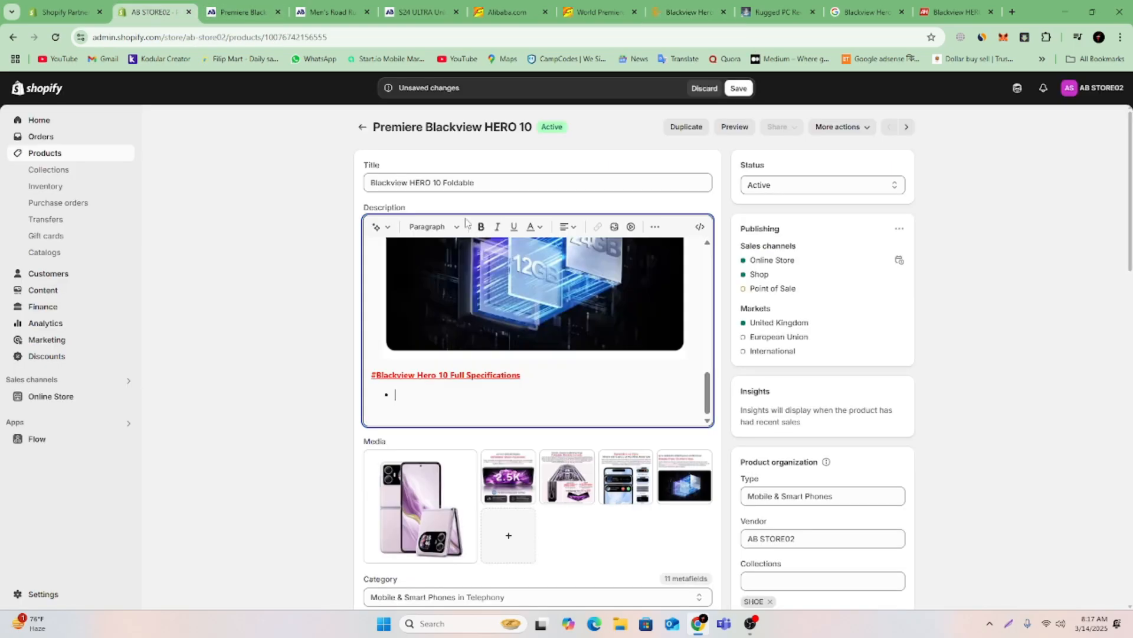
{"action": "key", "text": "ctrl+v"}
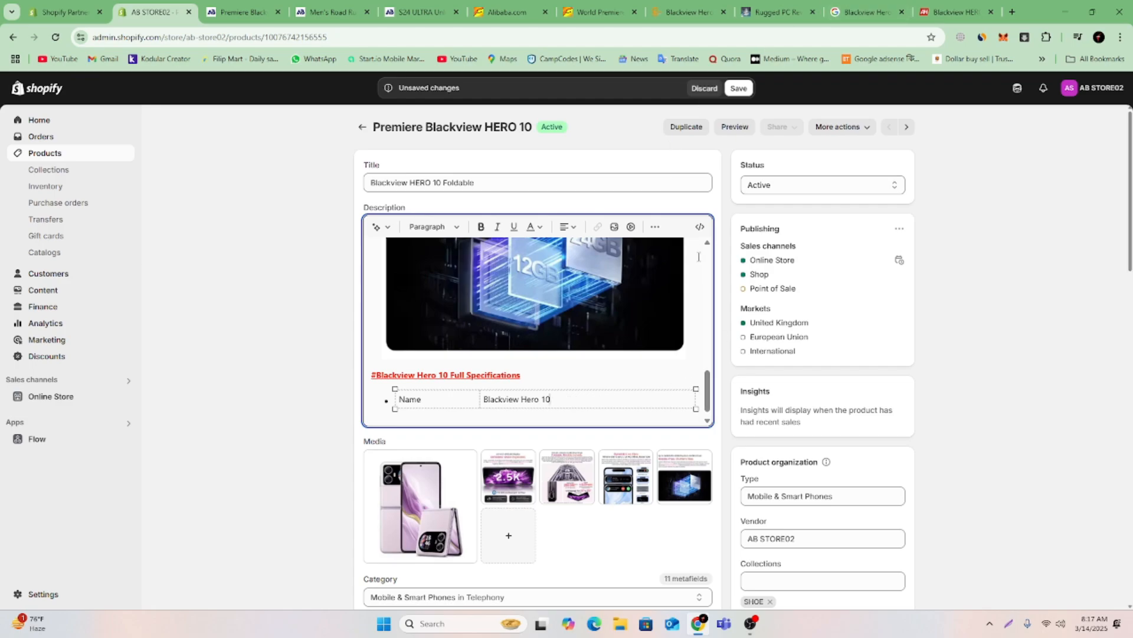
Clear the text from the pasted Name row and remove its bullet.
{"action": "key", "text": "BackSpace"}
{"action": "key", "text": "BackSpace"}
{"action": "key", "text": "BackSpace"}
{"action": "key", "text": "BackSpace"}
{"action": "left_click_drag", "start_coordinate": [410, 399], "coordinate": [565, 398]}
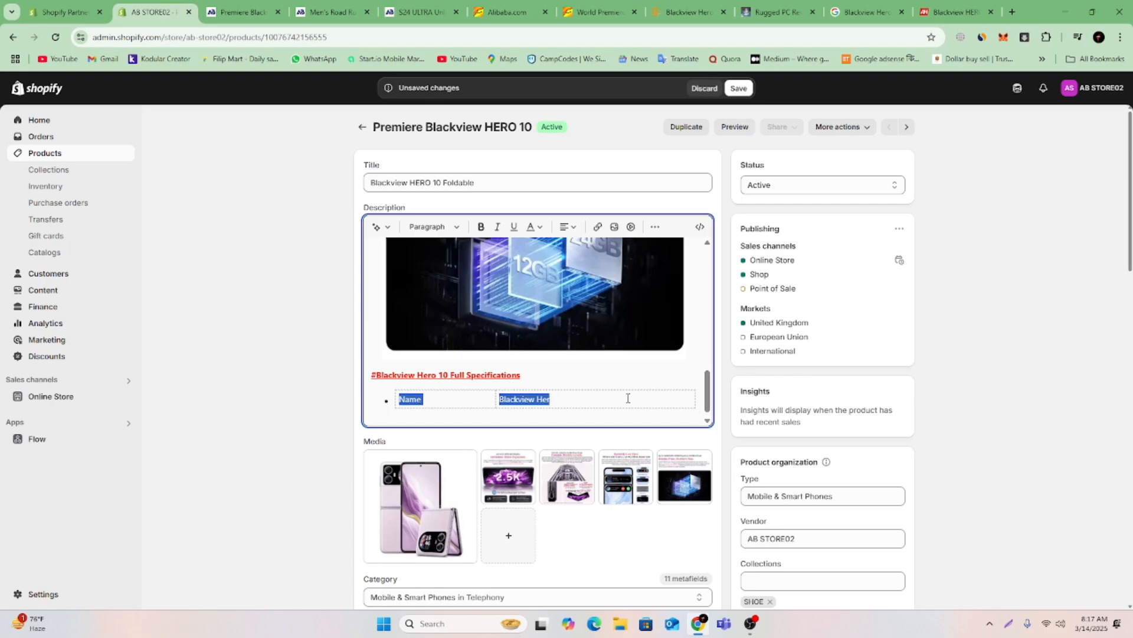
{"action": "key", "text": "BackSpace"}
{"action": "key", "text": "BackSpace"}
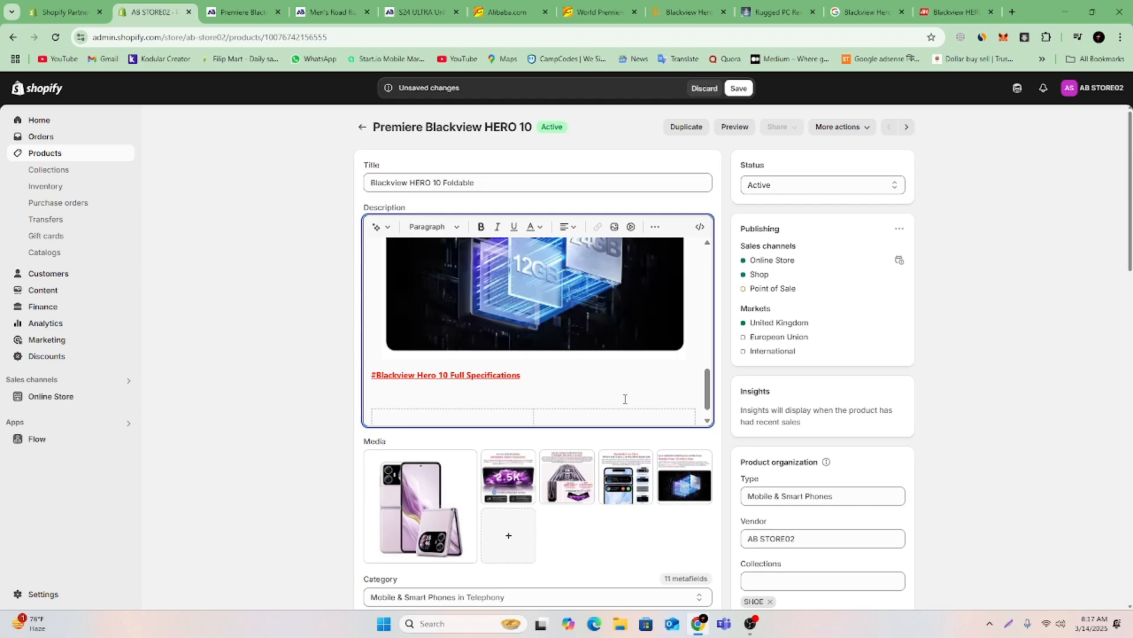
Narrow the empty table below the specifications heading slightly and place the insertion point in its second cell.
{"action": "scroll", "coordinate": [622, 399], "scroll_direction": "down", "scroll_amount": 1}
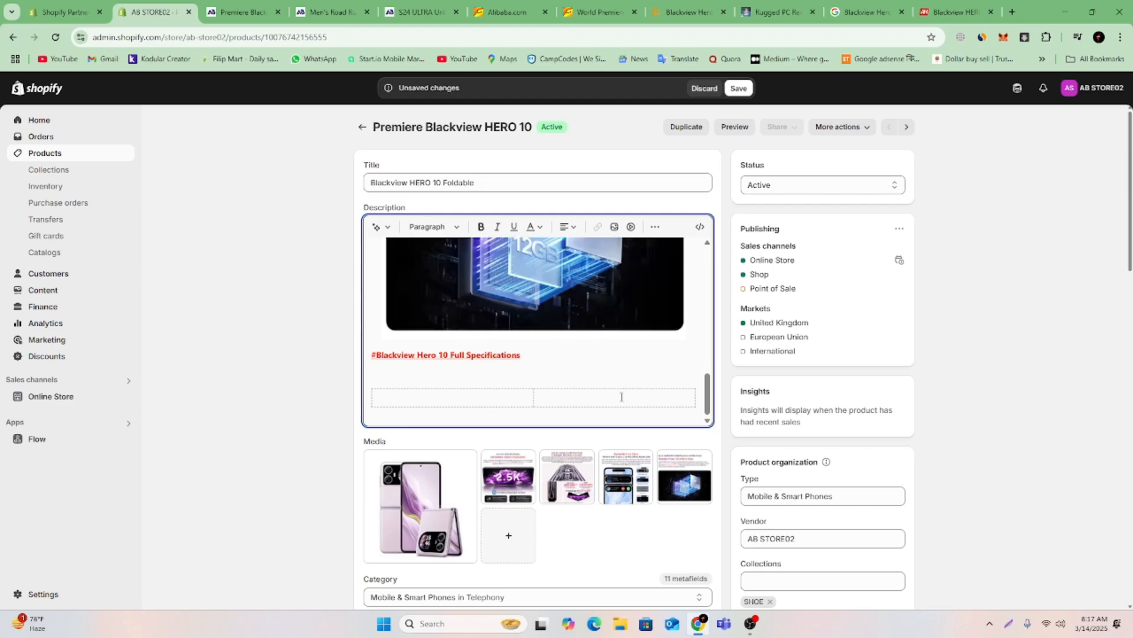
{"action": "left_click", "coordinate": [670, 401]}
{"action": "left_click_drag", "start_coordinate": [660, 400], "coordinate": [659, 400]}
{"action": "left_click", "coordinate": [574, 399]}
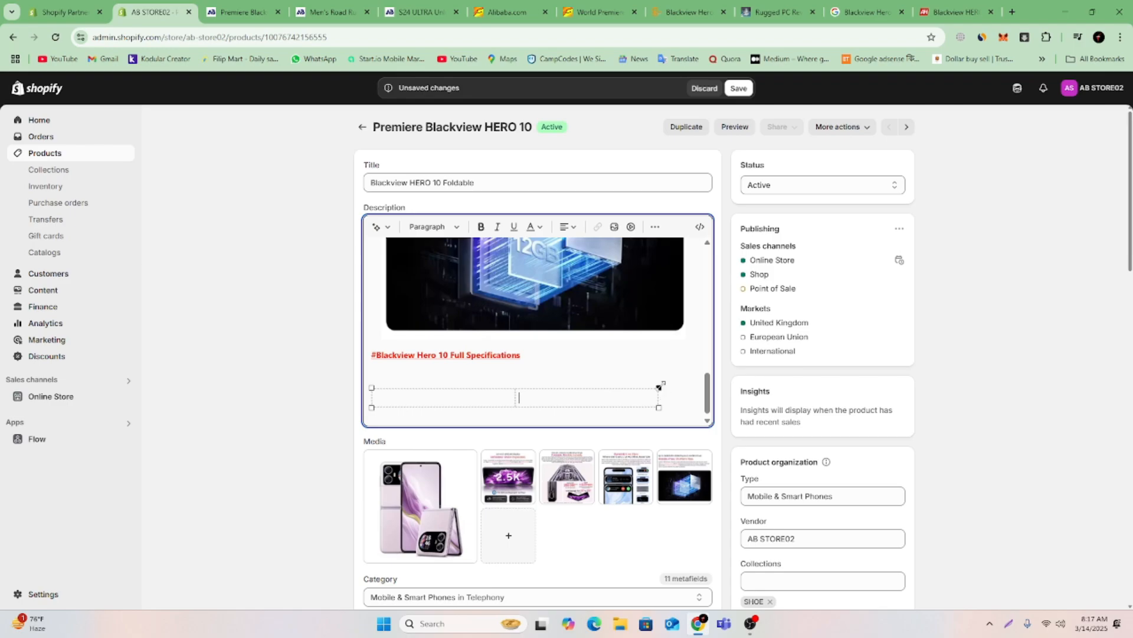
Shrink the empty table below the specifications heading to a narrow width and delete the whole table.
{"action": "left_click_drag", "start_coordinate": [658, 386], "coordinate": [396, 392]}
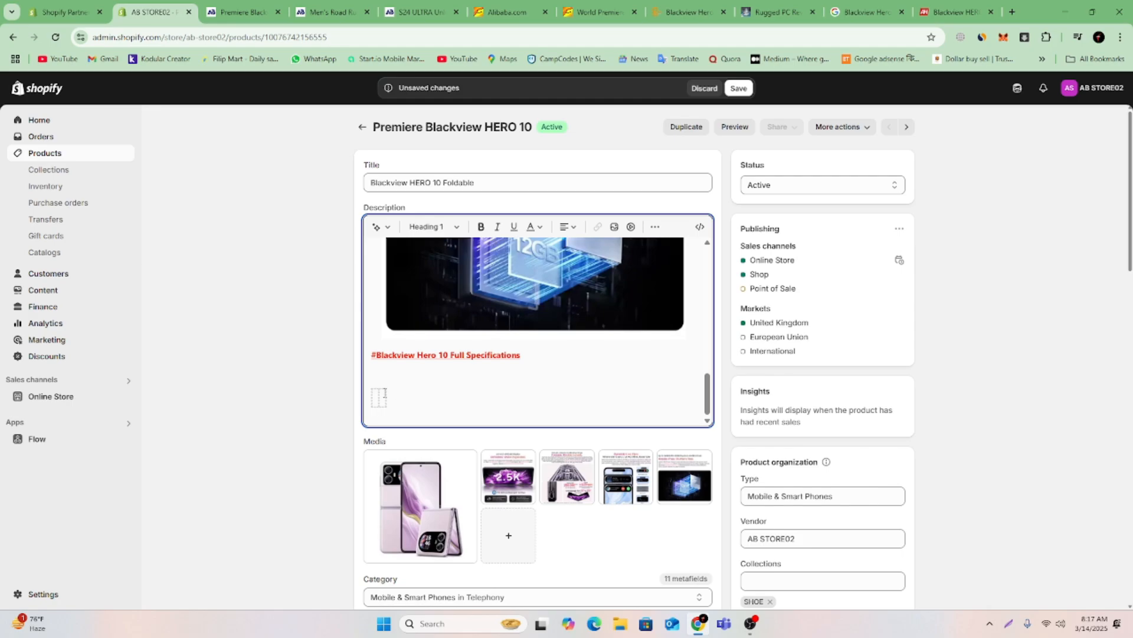
{"action": "left_click", "coordinate": [384, 394]}
{"action": "left_click", "coordinate": [655, 227]}
{"action": "left_click", "coordinate": [685, 251]}
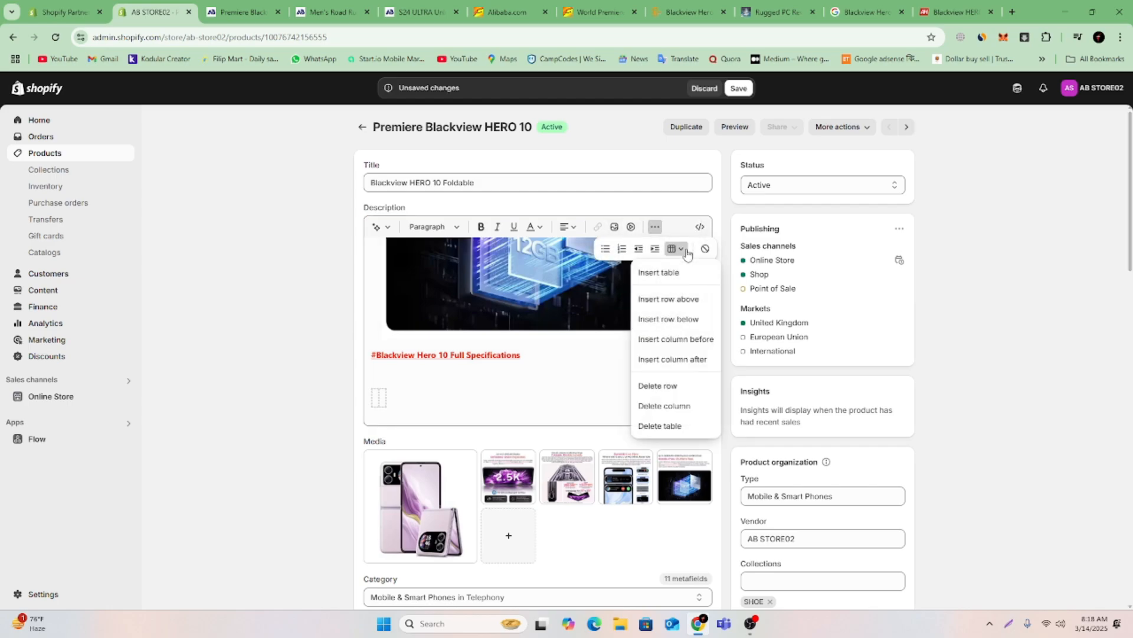
{"action": "left_click", "coordinate": [673, 425]}
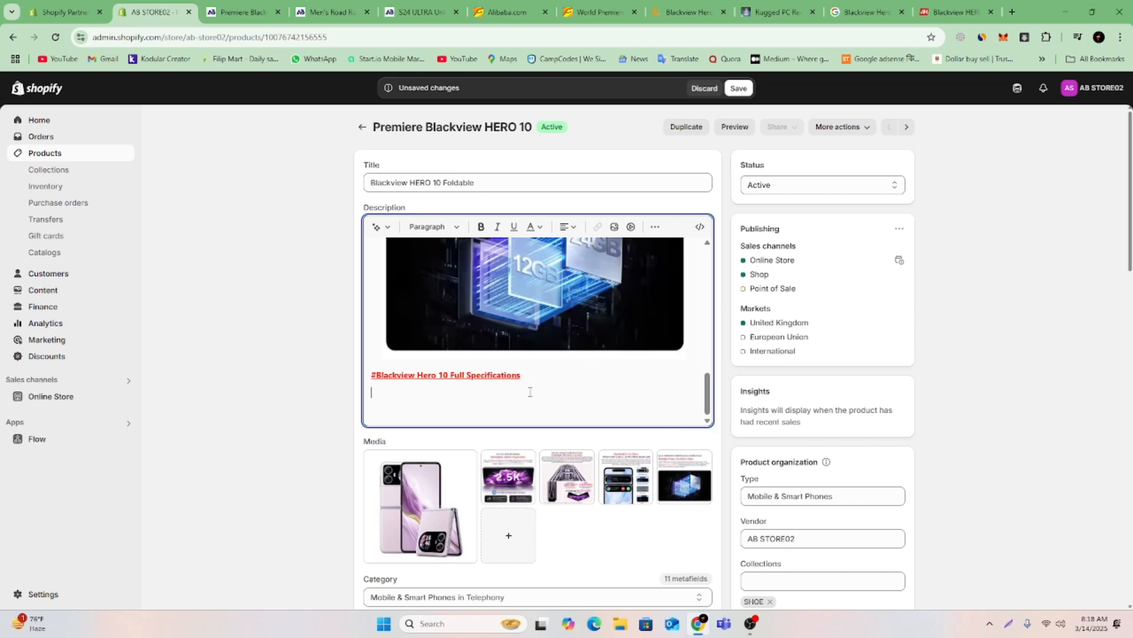
Copy the full GSMArena specifications from the Name row through Body Color and paste them below the specifications heading in the Shopify description.
{"action": "left_click", "coordinate": [688, 12]}
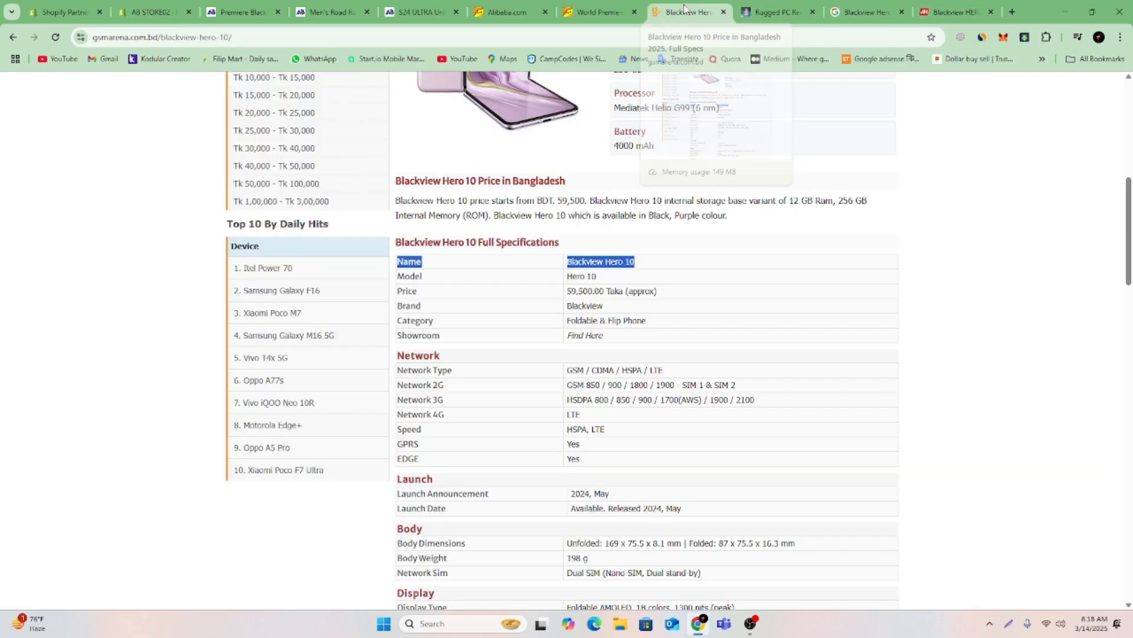
{"action": "left_click", "coordinate": [613, 245]}
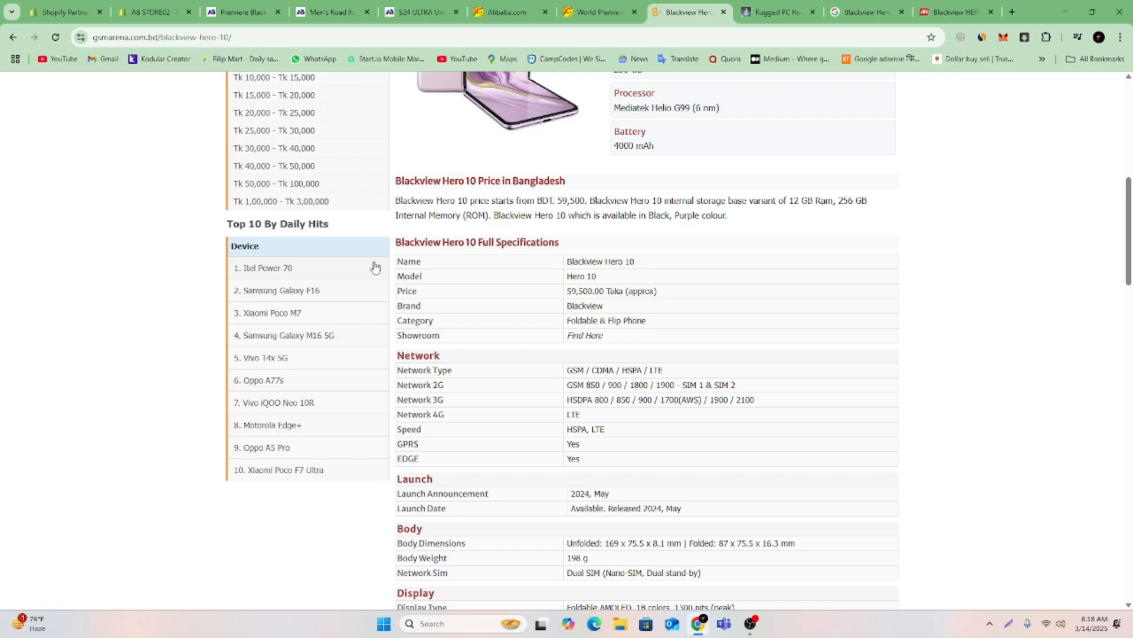
{"action": "left_click_drag", "start_coordinate": [398, 263], "coordinate": [811, 422]}
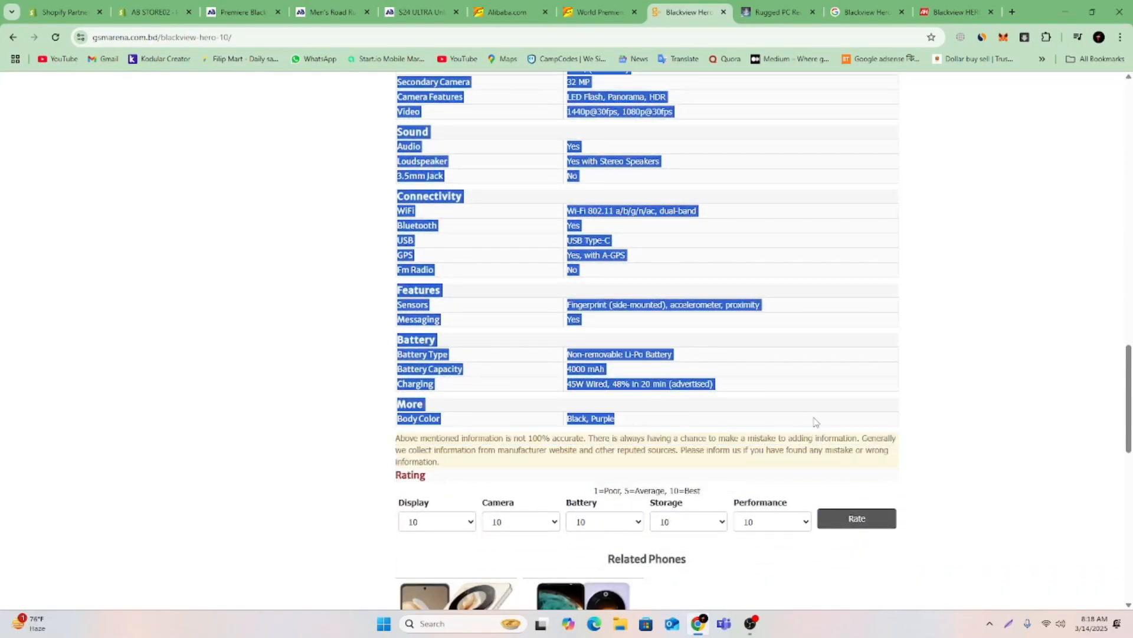
{"action": "right_click", "coordinate": [814, 421]}
{"action": "left_click", "coordinate": [847, 433]}
{"action": "left_click", "coordinate": [129, 8]}
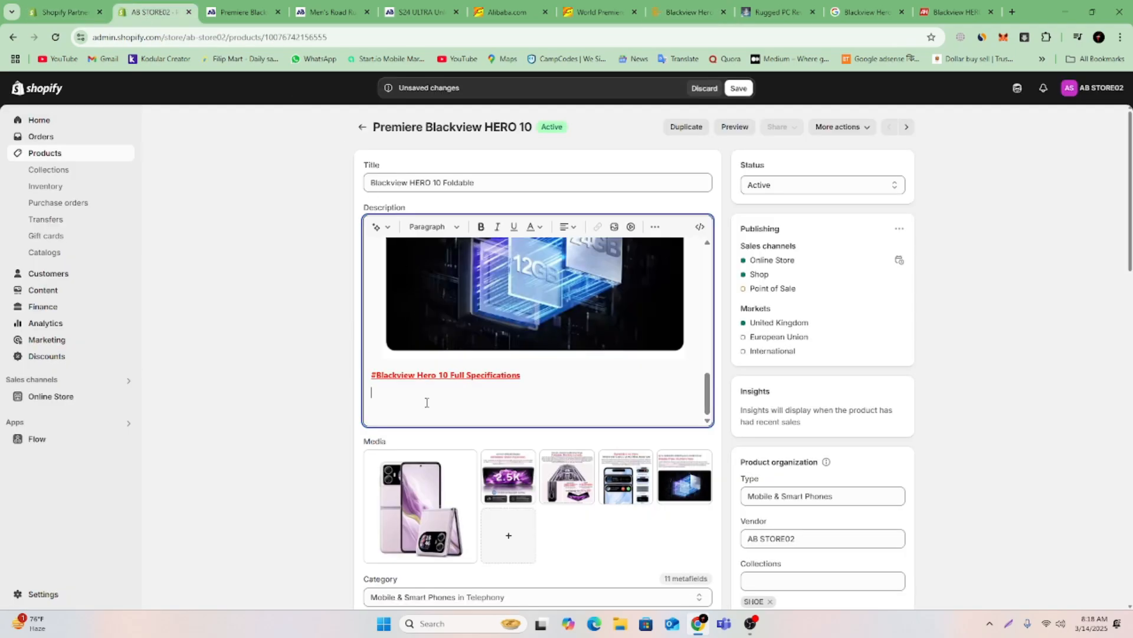
{"action": "key", "text": "ctrl+v"}
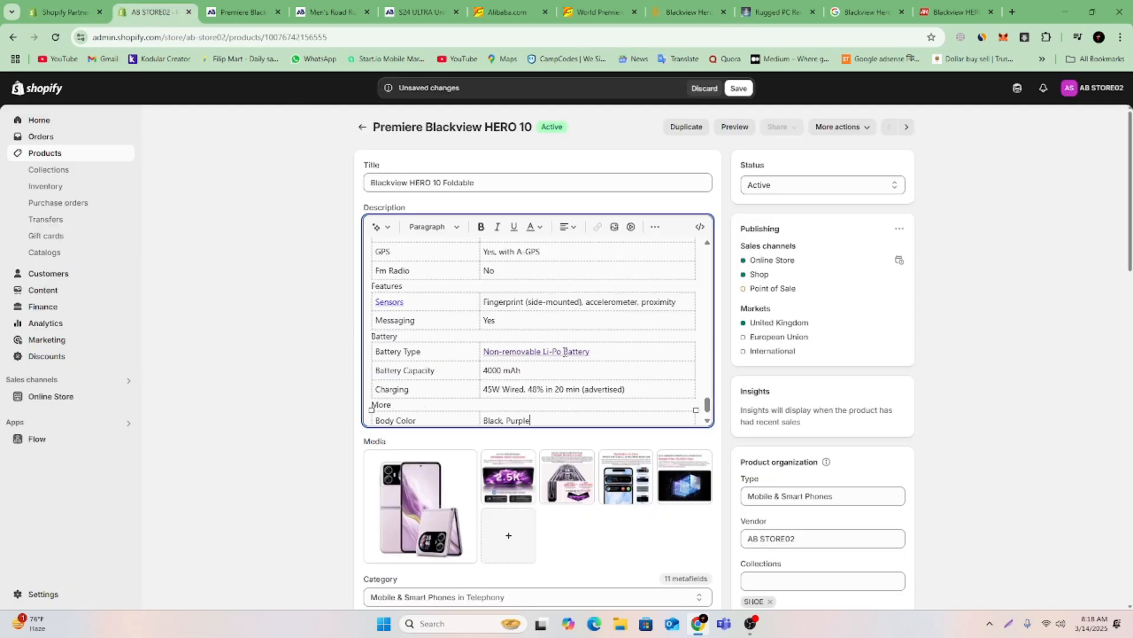
Review the pasted specification tables, especially the blank space between the Showroom row and the Network section.
{"action": "scroll", "coordinate": [643, 343], "scroll_direction": "up", "scroll_amount": 15}
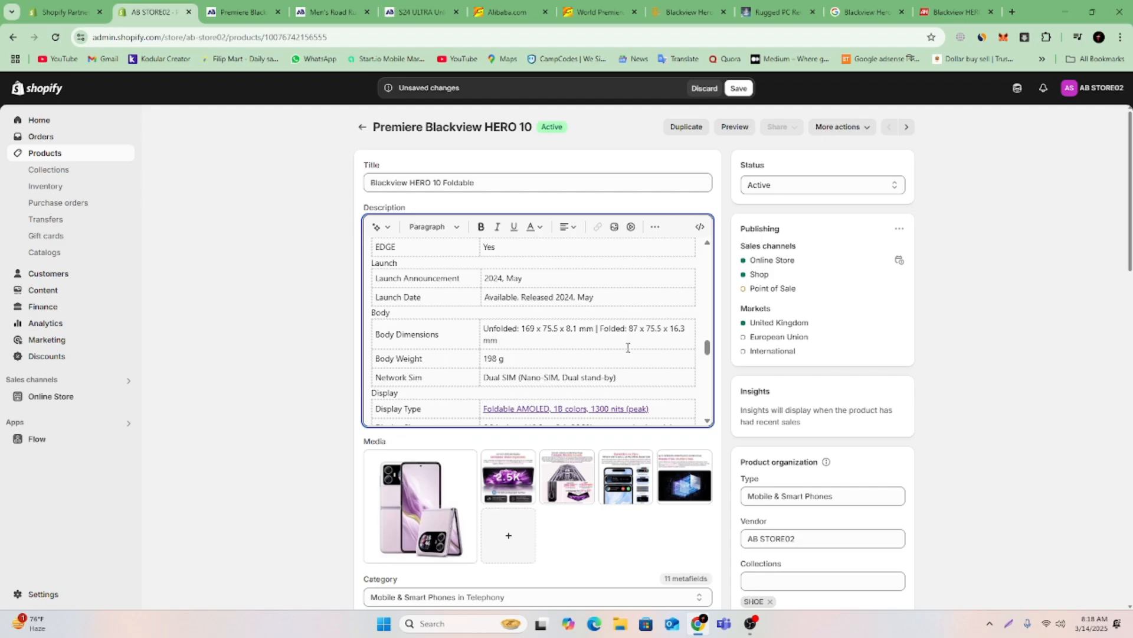
{"action": "scroll", "coordinate": [628, 348], "scroll_direction": "up", "scroll_amount": 8}
{"action": "scroll", "coordinate": [625, 349], "scroll_direction": "down", "scroll_amount": 8}
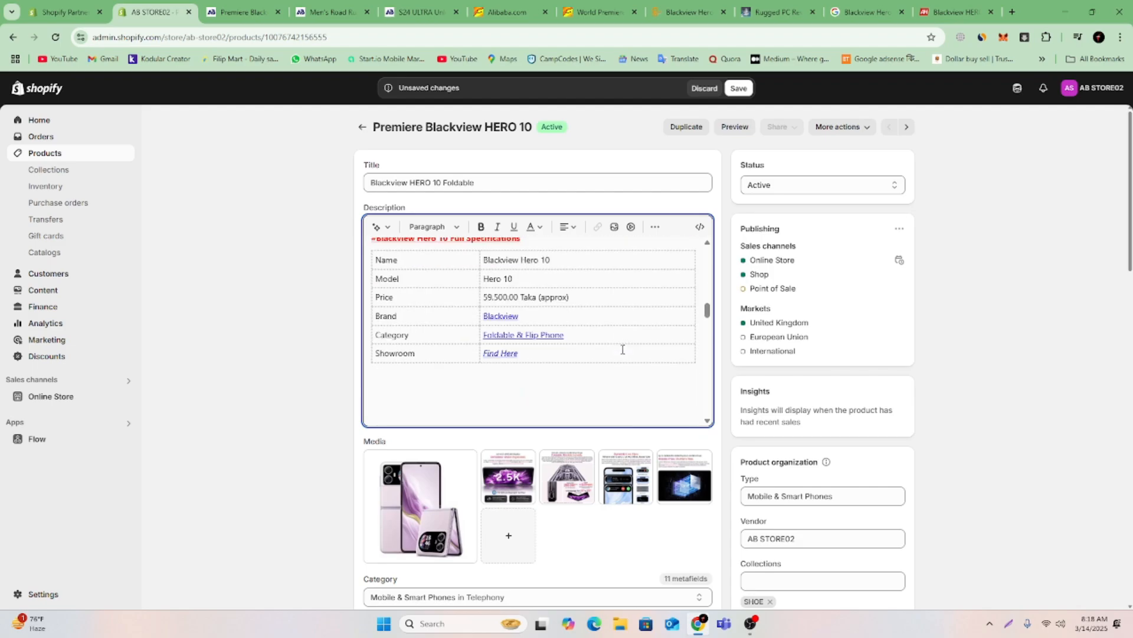
{"action": "scroll", "coordinate": [623, 350], "scroll_direction": "down", "scroll_amount": 3}
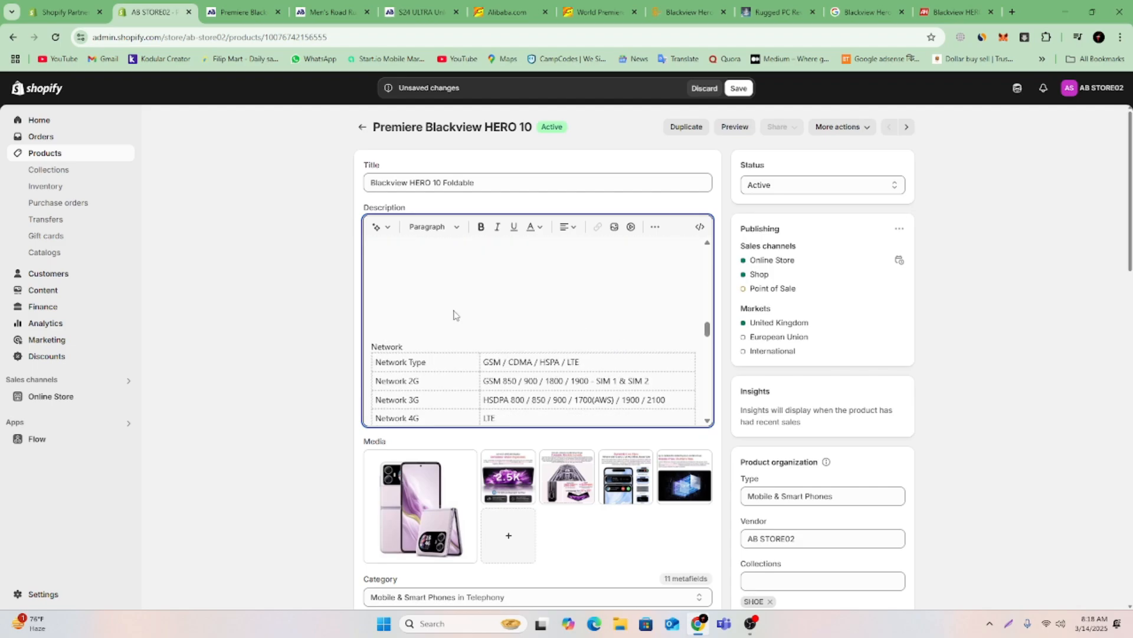
{"action": "left_click", "coordinate": [397, 323]}
{"action": "scroll", "coordinate": [401, 326], "scroll_direction": "up", "scroll_amount": 1}
{"action": "scroll", "coordinate": [402, 325], "scroll_direction": "down", "scroll_amount": 1}
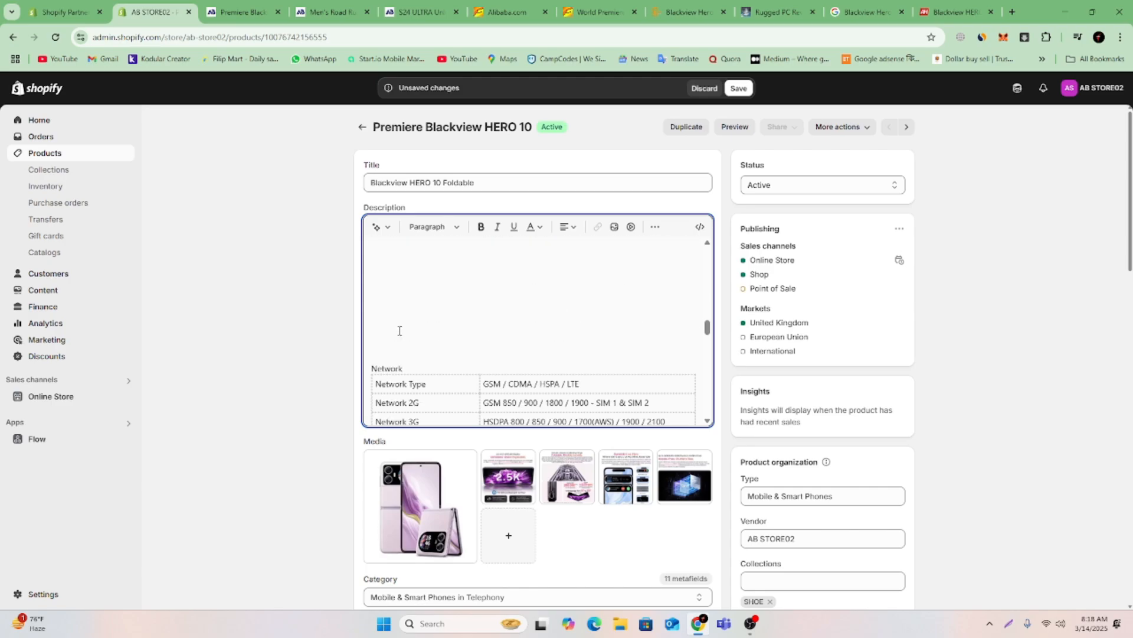
{"action": "scroll", "coordinate": [402, 327], "scroll_direction": "up", "scroll_amount": 4}
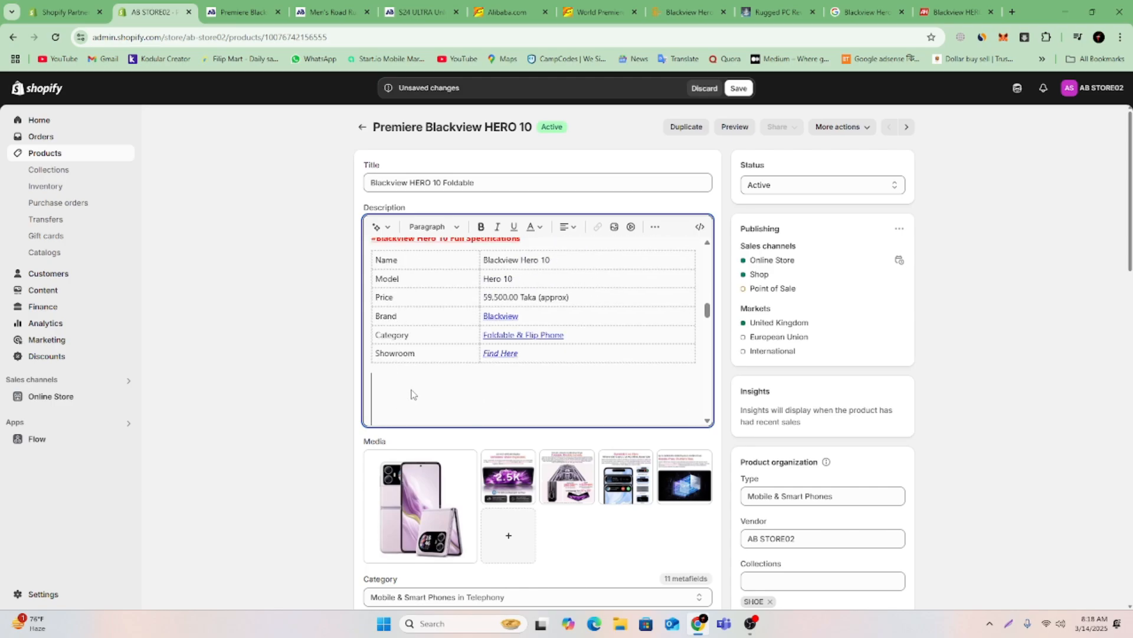
{"action": "scroll", "coordinate": [409, 390], "scroll_direction": "down", "scroll_amount": 3}
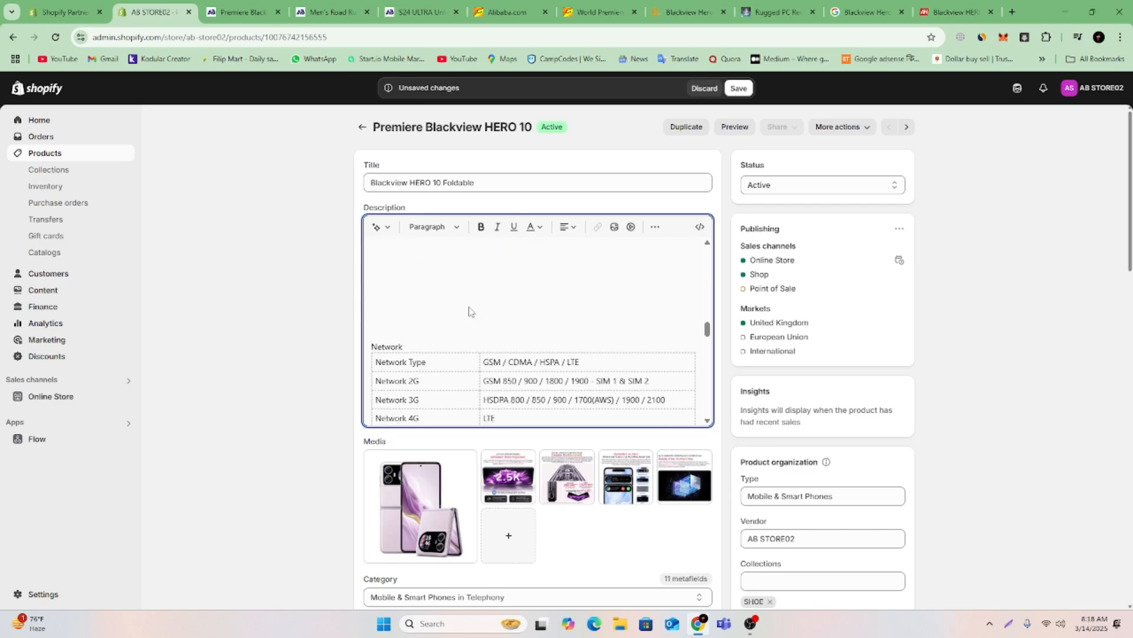
{"action": "scroll", "coordinate": [468, 314], "scroll_direction": "up", "scroll_amount": 1}
{"action": "scroll", "coordinate": [465, 304], "scroll_direction": "down", "scroll_amount": 1}
{"action": "scroll", "coordinate": [615, 313], "scroll_direction": "up", "scroll_amount": 3}
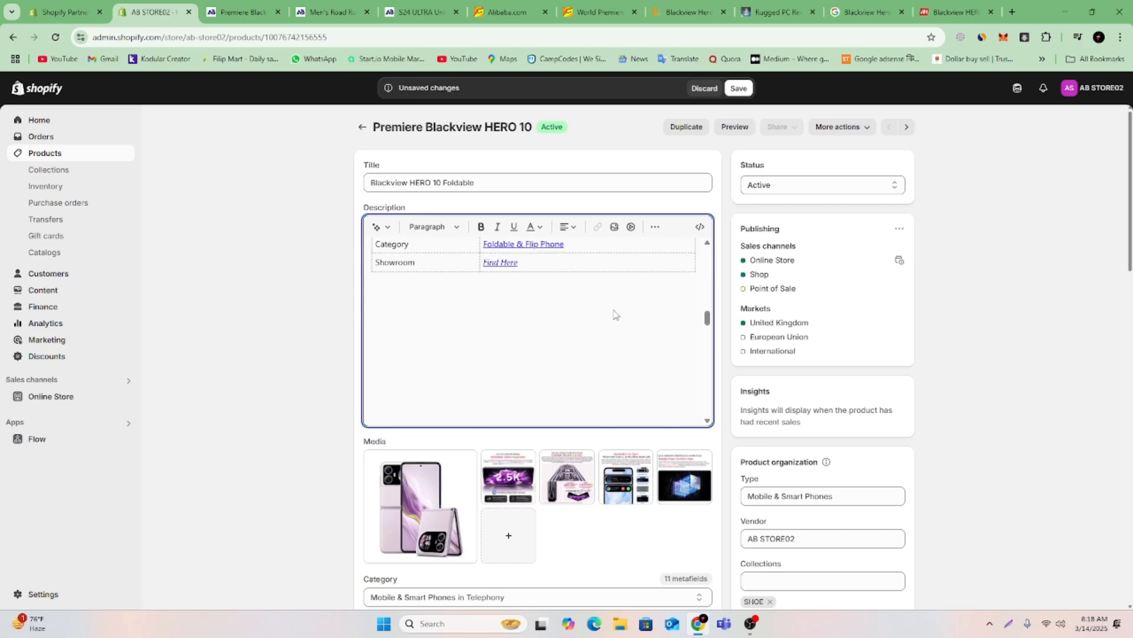
{"action": "scroll", "coordinate": [690, 392], "scroll_direction": "down", "scroll_amount": 3}
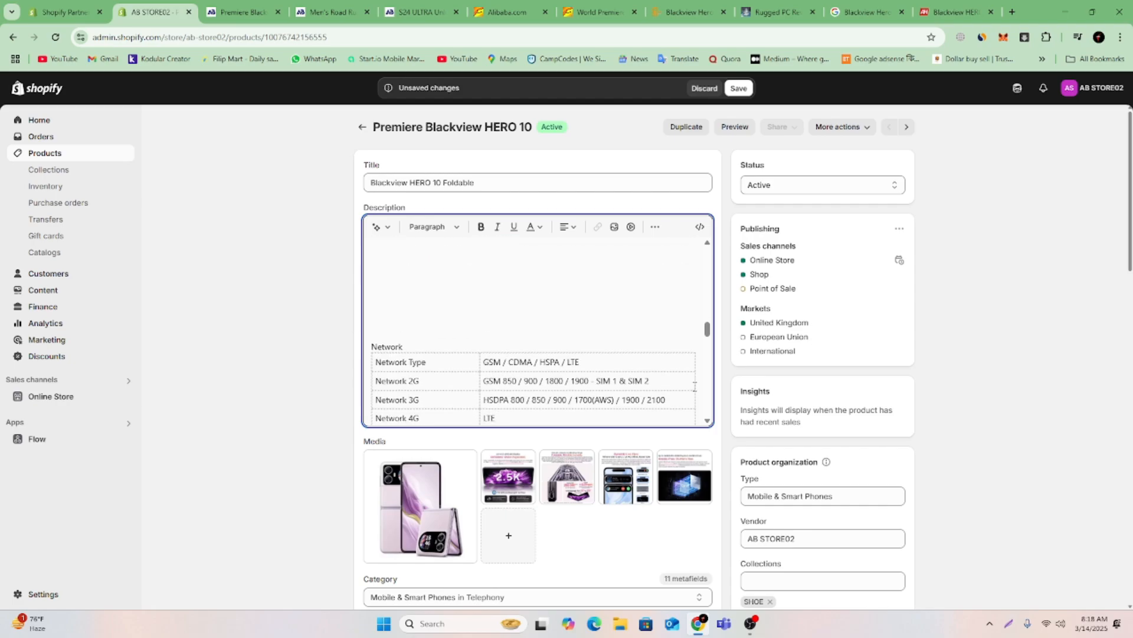
Close the image picker without choosing an image and save the product.
{"action": "left_click", "coordinate": [614, 226]}
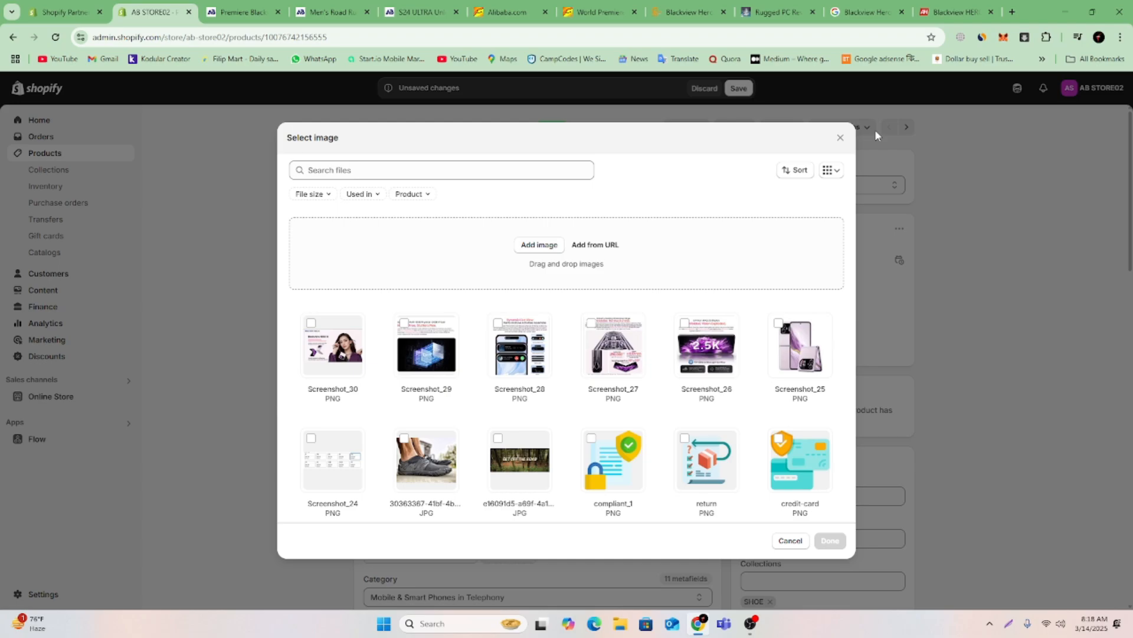
{"action": "left_click", "coordinate": [841, 137]}
{"action": "left_click", "coordinate": [738, 88]}
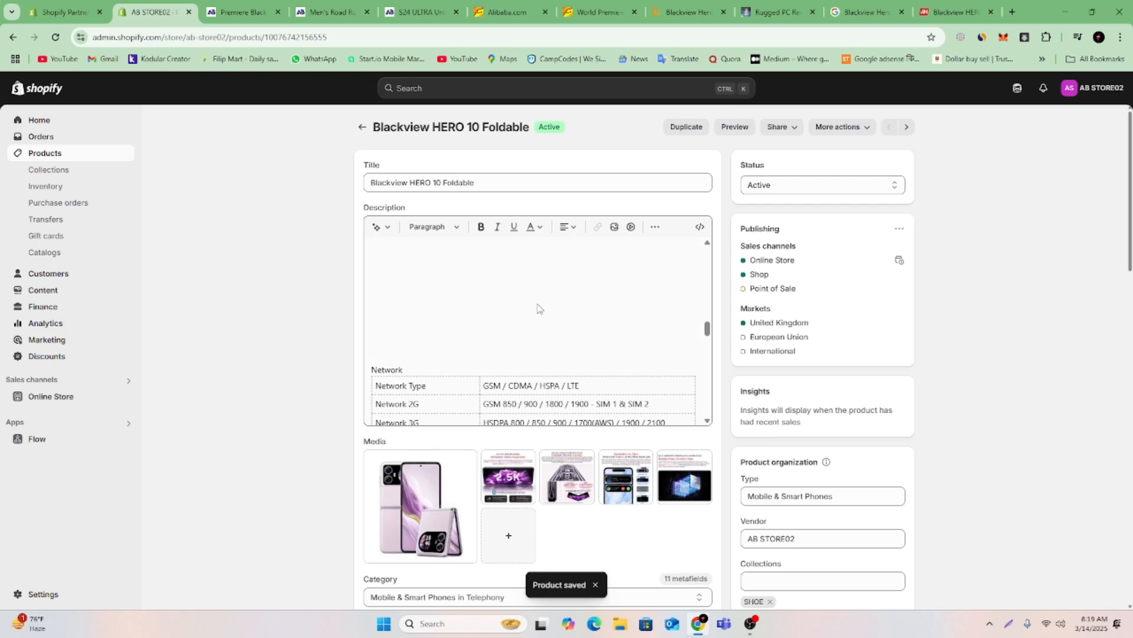
Insert the Screenshot_26 image in the blank space below the first specifications table, after the Showroom row.
{"action": "scroll", "coordinate": [617, 318], "scroll_direction": "up", "scroll_amount": 3}
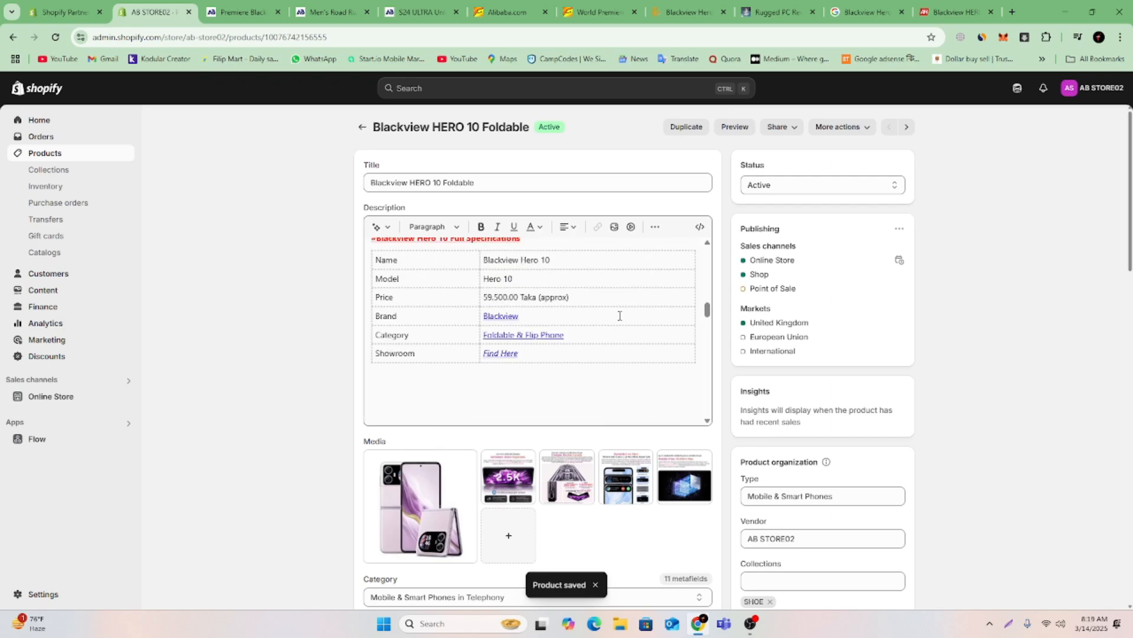
{"action": "left_click", "coordinate": [708, 295]}
{"action": "scroll", "coordinate": [698, 375], "scroll_direction": "down", "scroll_amount": 4}
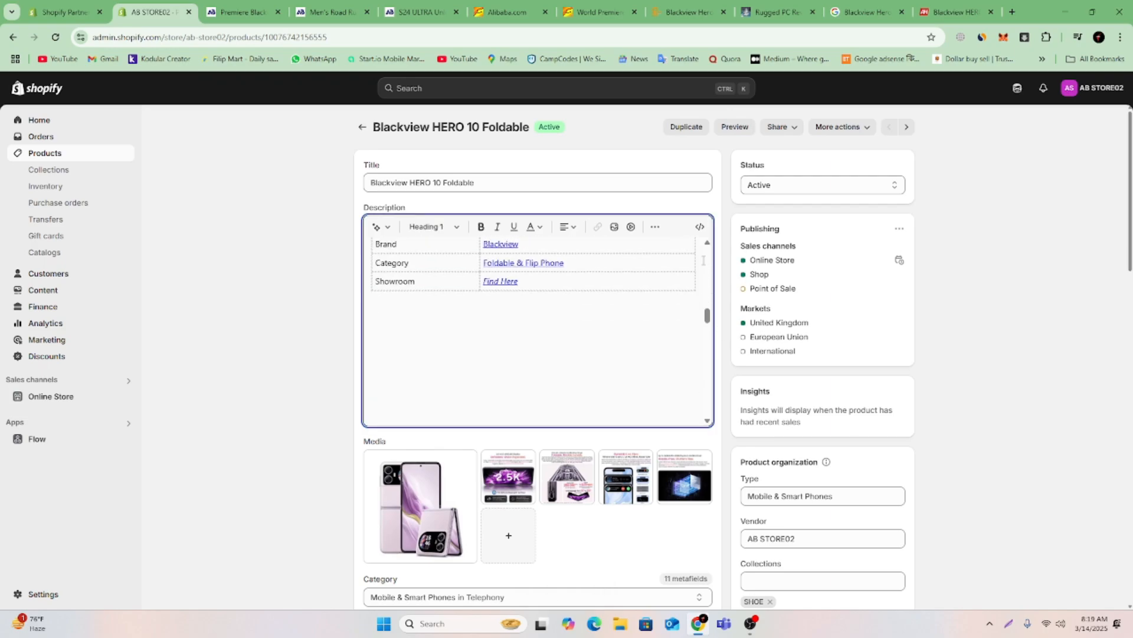
{"action": "left_click", "coordinate": [699, 258]}
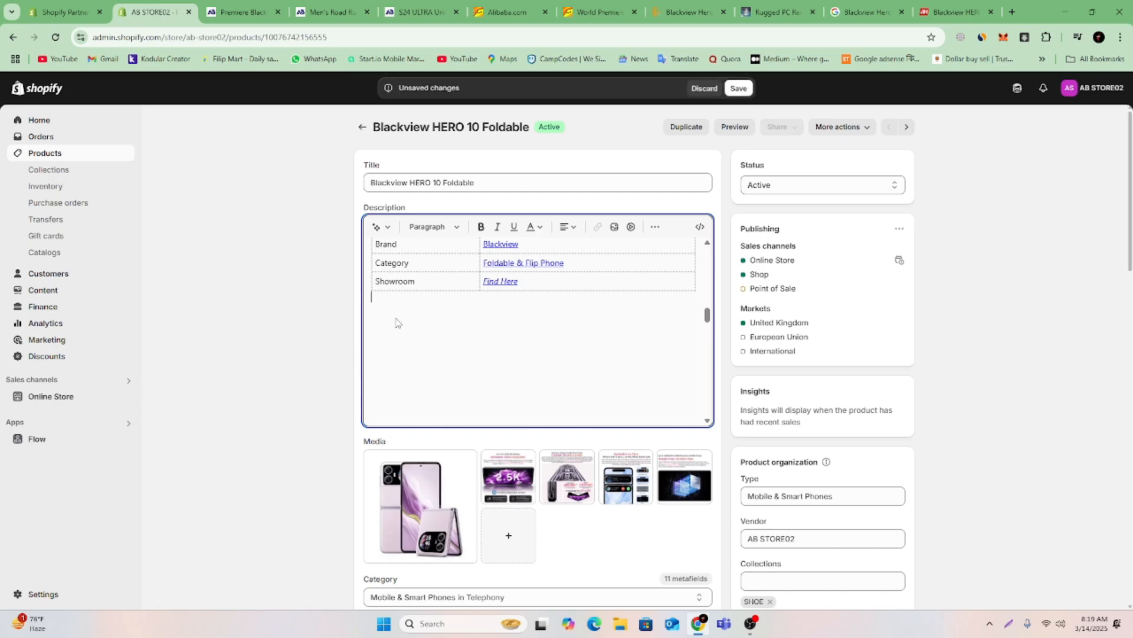
{"action": "scroll", "coordinate": [398, 316], "scroll_direction": "up", "scroll_amount": 3}
{"action": "scroll", "coordinate": [398, 318], "scroll_direction": "down", "scroll_amount": 3}
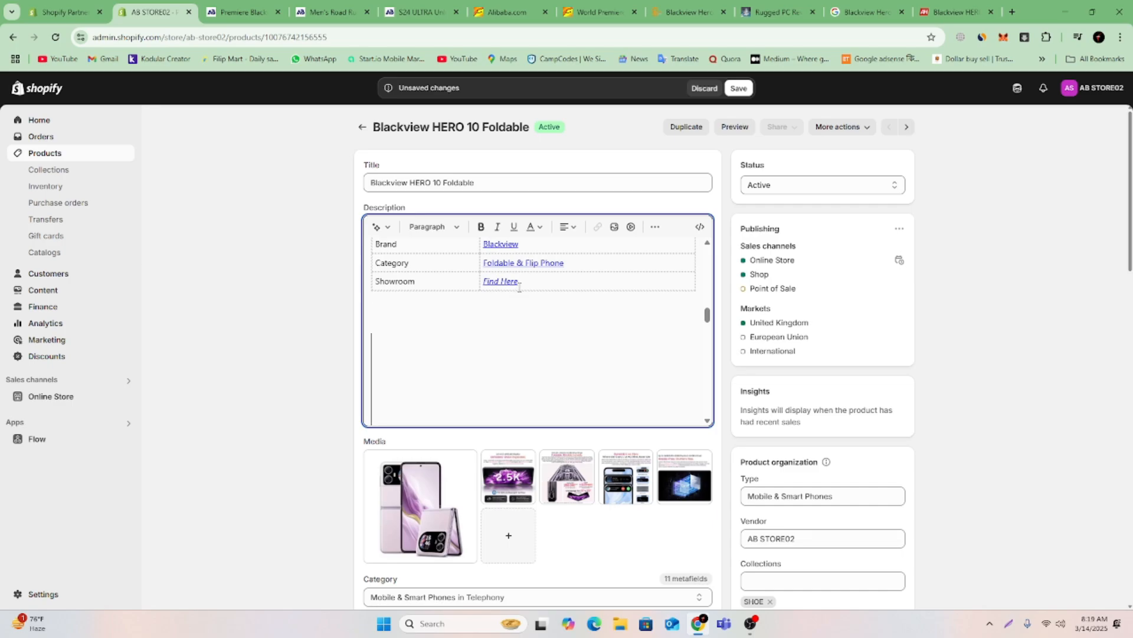
{"action": "left_click", "coordinate": [614, 227]}
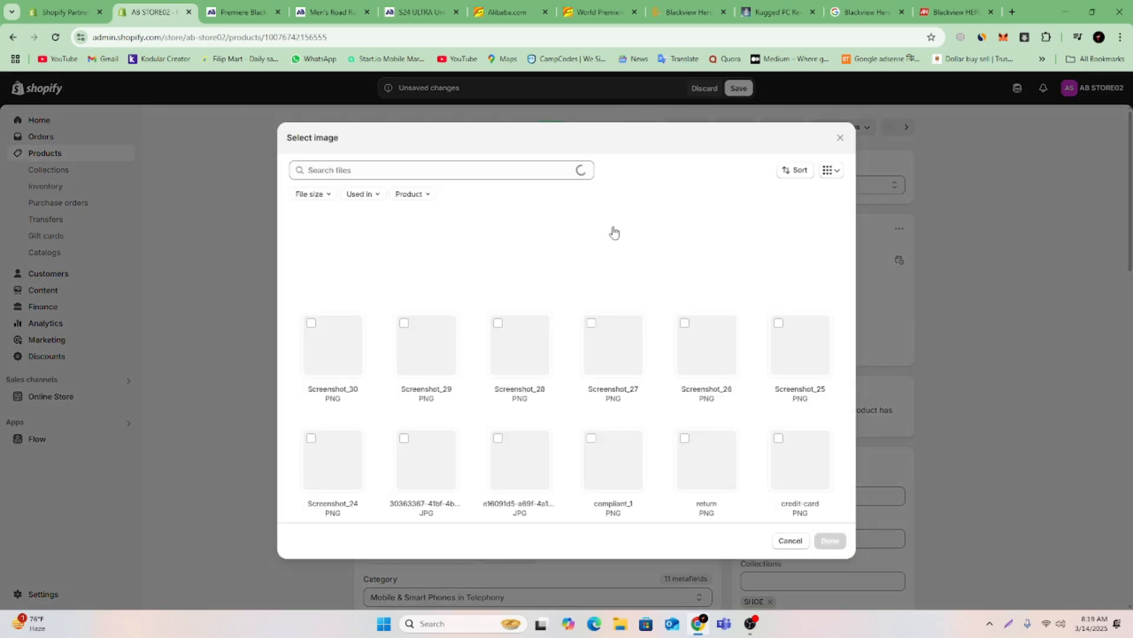
{"action": "left_click", "coordinate": [695, 362]}
{"action": "left_click", "coordinate": [830, 541]}
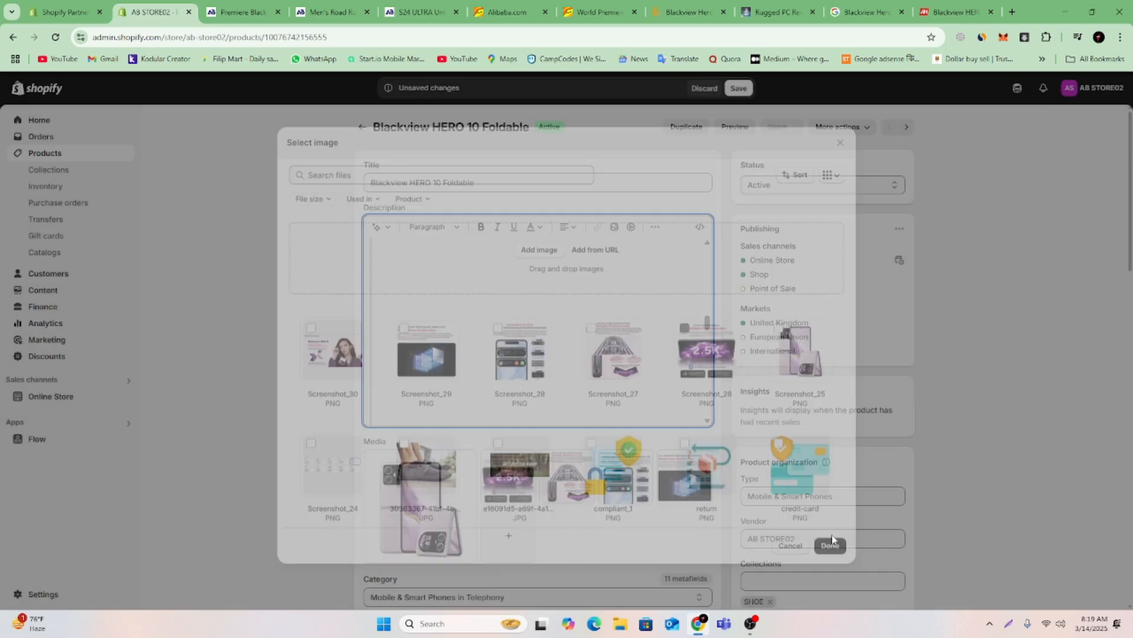
Centre the inserted 2.5K display image in the description.
{"action": "scroll", "coordinate": [619, 343], "scroll_direction": "down", "scroll_amount": 2}
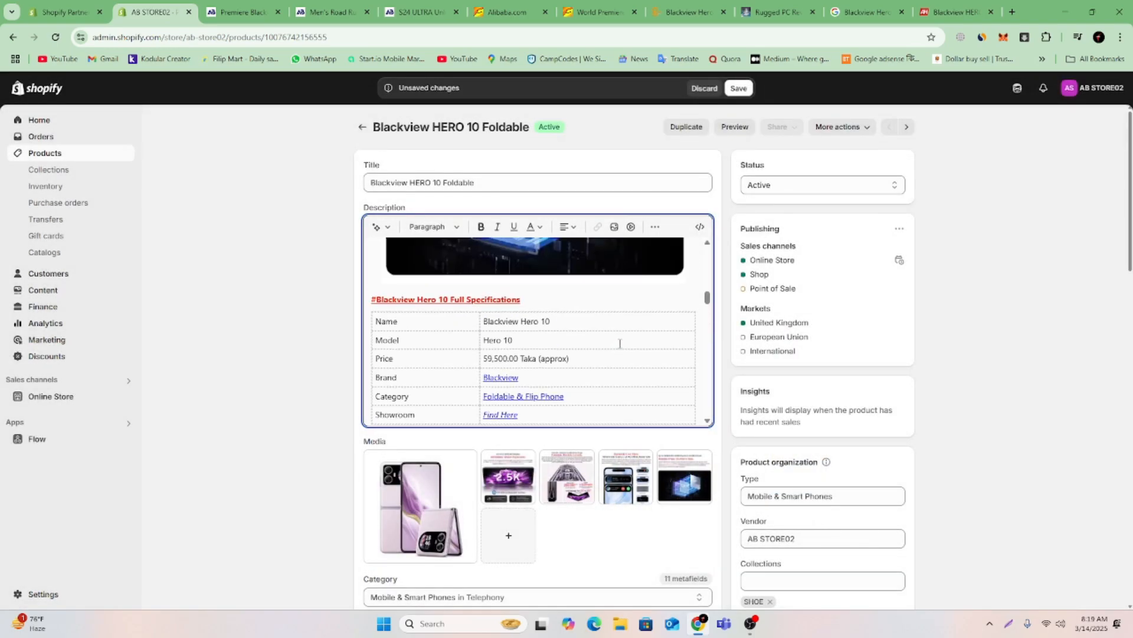
{"action": "scroll", "coordinate": [620, 344], "scroll_direction": "up", "scroll_amount": 2}
{"action": "left_click", "coordinate": [620, 344]}
{"action": "left_click", "coordinate": [569, 234]}
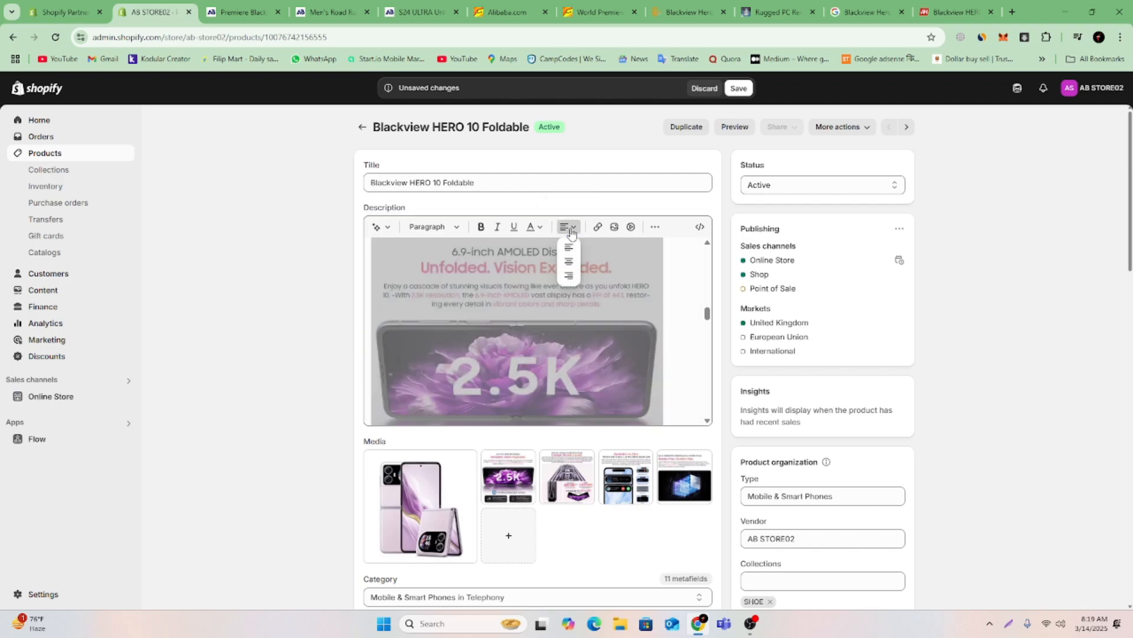
{"action": "left_click", "coordinate": [568, 261]}
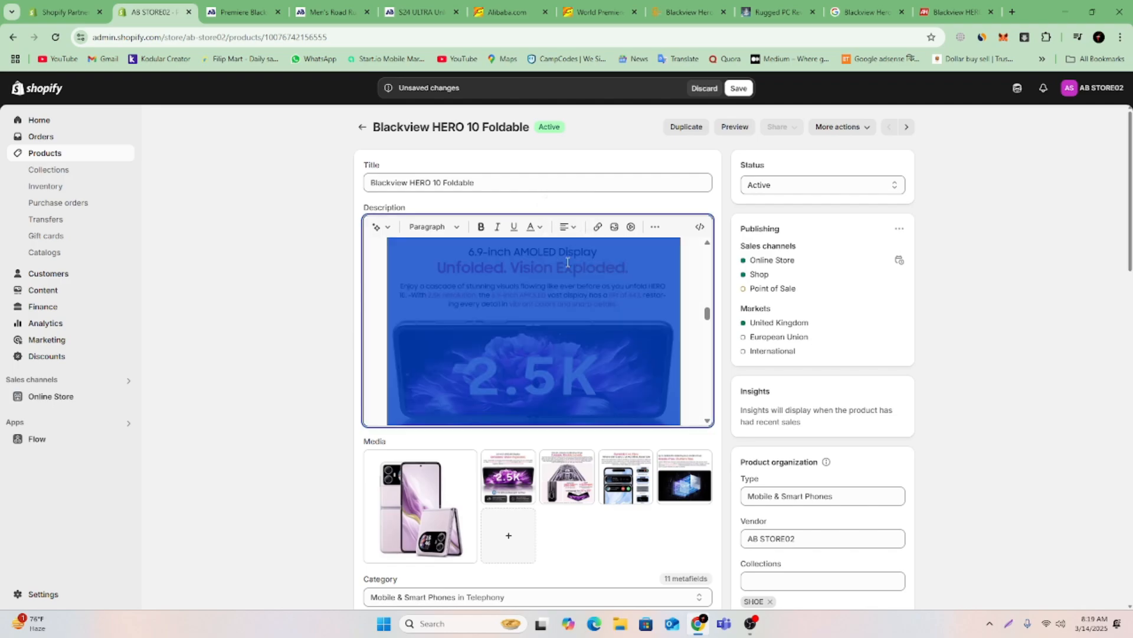
Remove a blank line between the Showroom row and the 2.5K display image.
{"action": "left_click", "coordinate": [685, 317]}
{"action": "scroll", "coordinate": [682, 318], "scroll_direction": "up", "scroll_amount": 4}
{"action": "scroll", "coordinate": [679, 321], "scroll_direction": "down", "scroll_amount": 4}
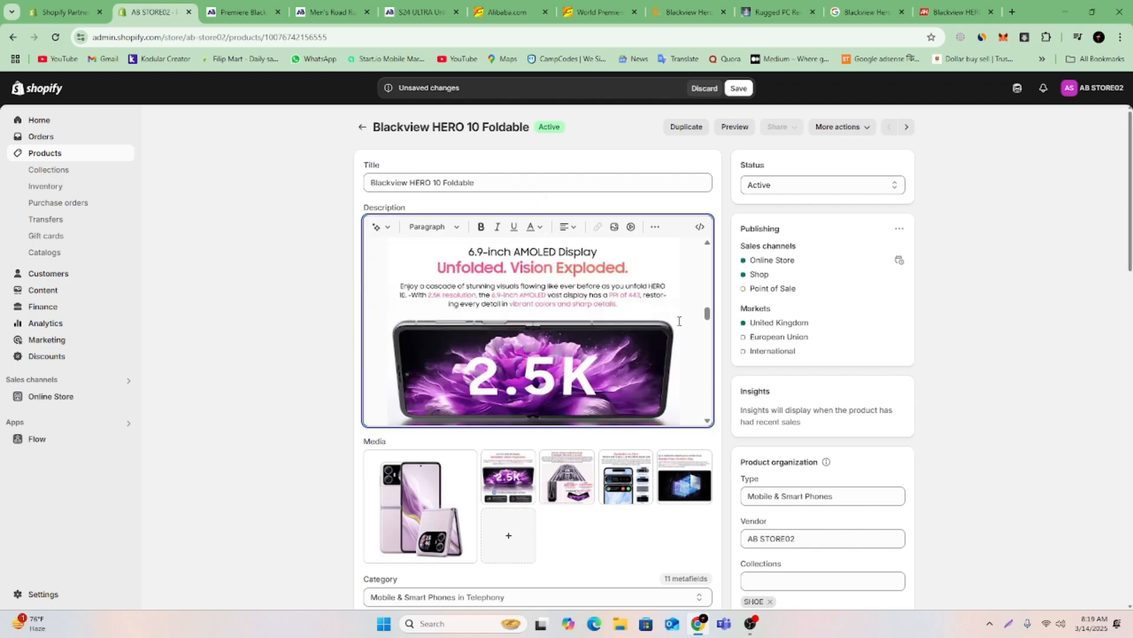
{"action": "scroll", "coordinate": [679, 320], "scroll_direction": "up", "scroll_amount": 4}
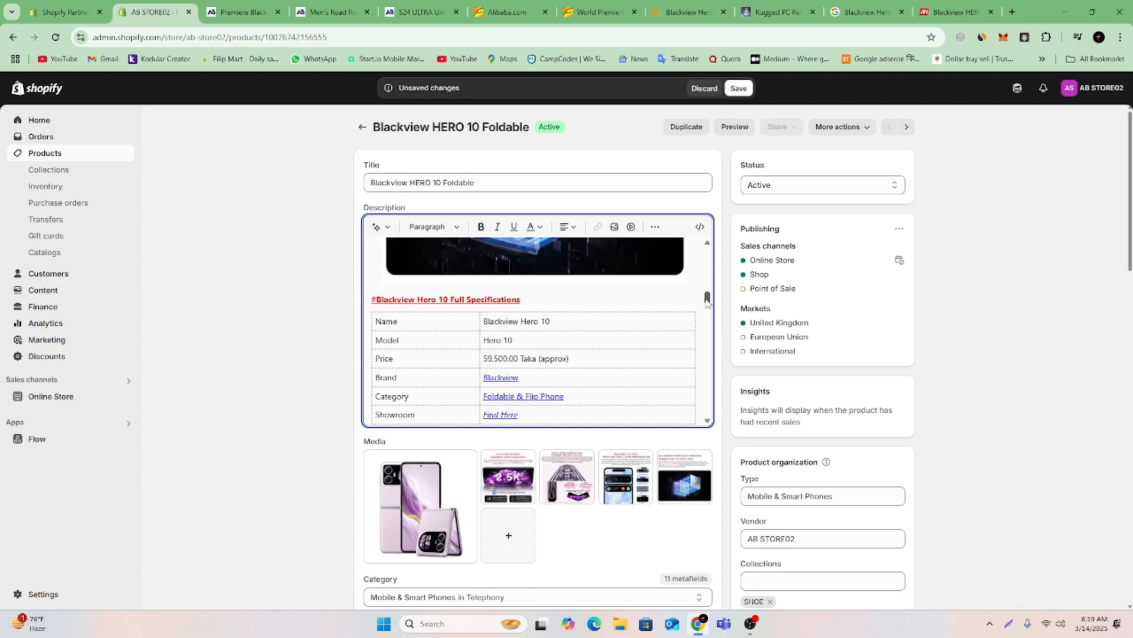
{"action": "scroll", "coordinate": [688, 312], "scroll_direction": "down", "scroll_amount": 3}
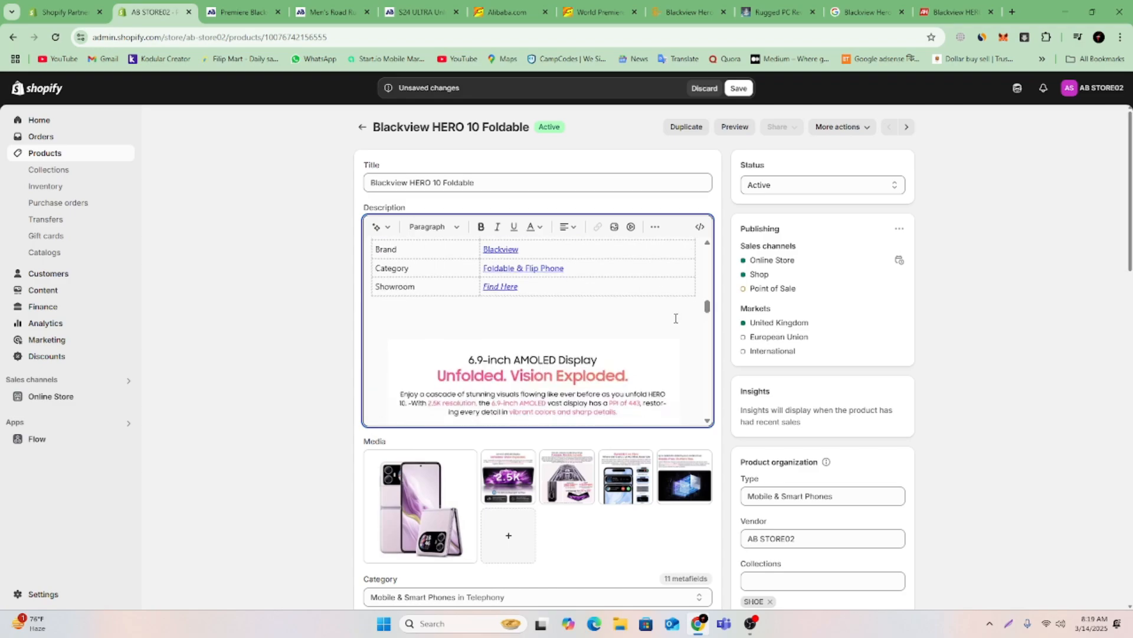
{"action": "key", "text": "BackSpace"}
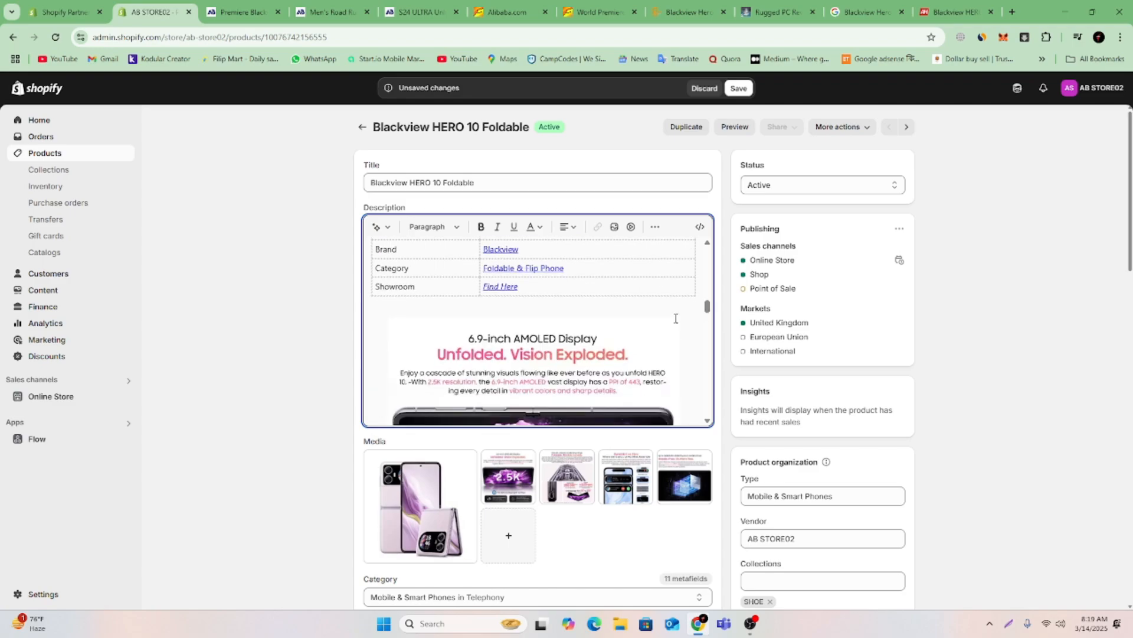
Review the description from the 2.5K display image through the blank space and the Network, Display and Platform tables.
{"action": "left_click_drag", "start_coordinate": [709, 310], "coordinate": [708, 346]}
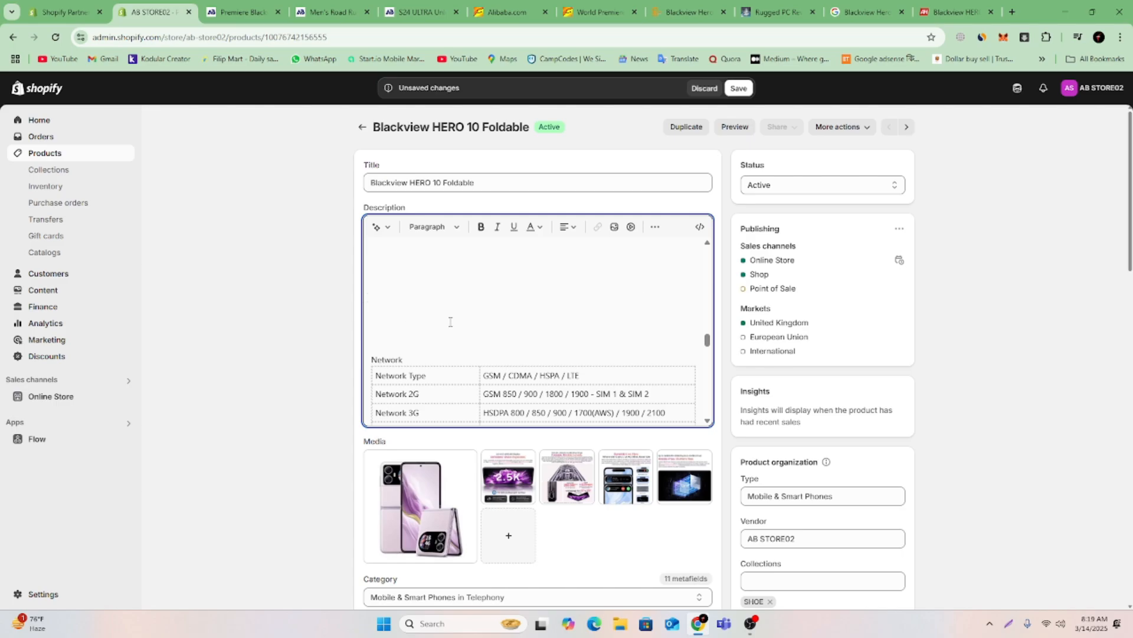
{"action": "scroll", "coordinate": [451, 322], "scroll_direction": "up", "scroll_amount": 5}
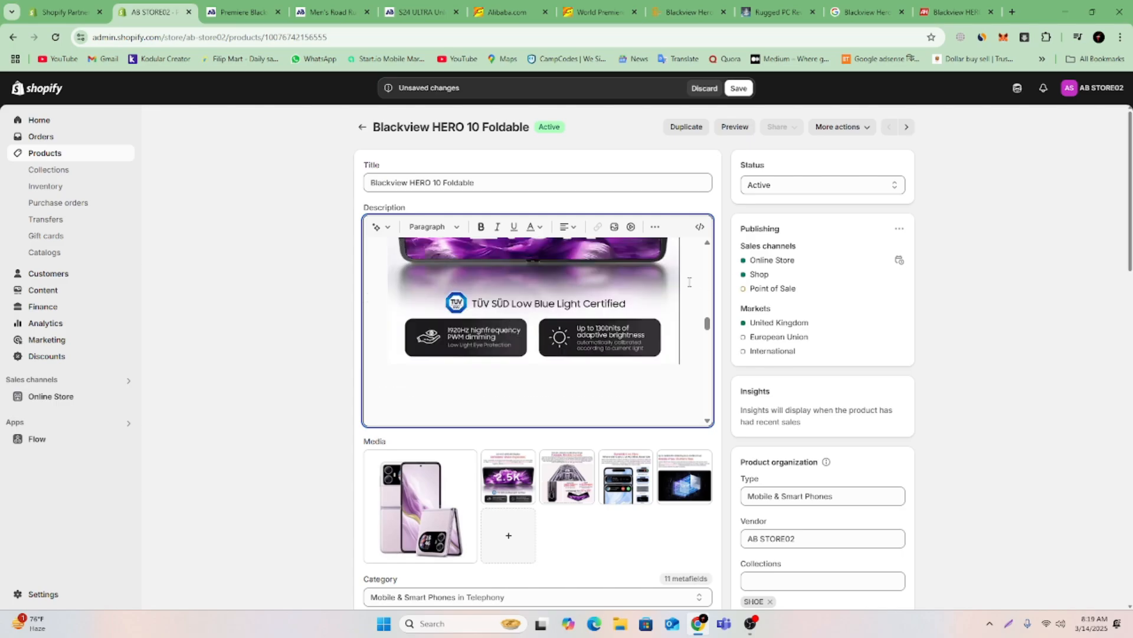
{"action": "scroll", "coordinate": [690, 285], "scroll_direction": "down", "scroll_amount": 3}
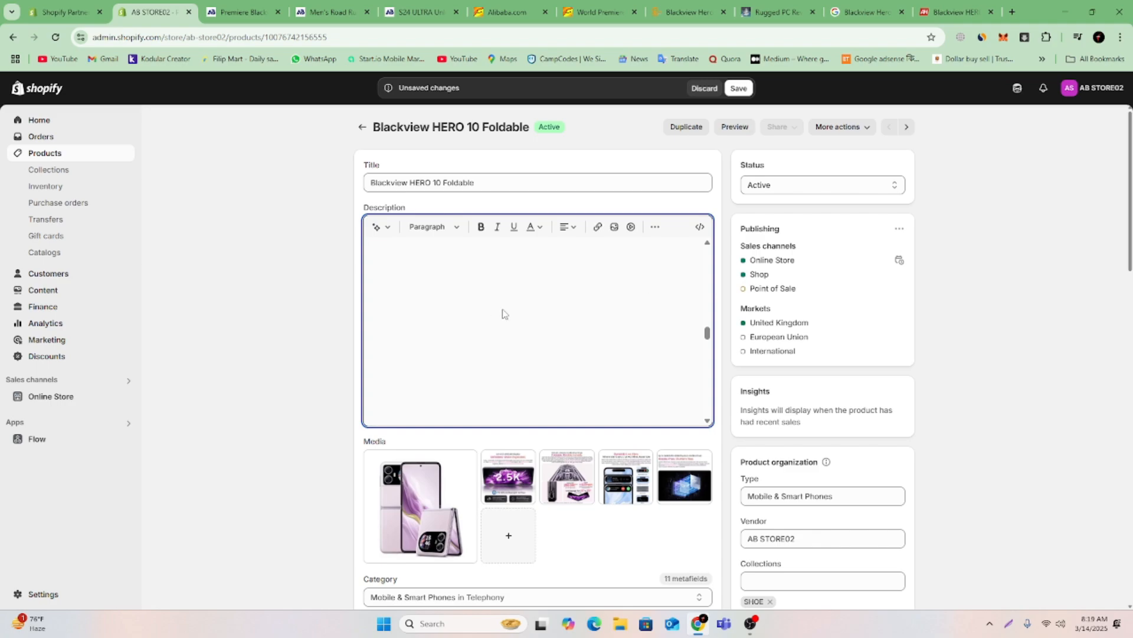
{"action": "scroll", "coordinate": [539, 314], "scroll_direction": "down", "scroll_amount": 3}
{"action": "scroll", "coordinate": [538, 314], "scroll_direction": "up", "scroll_amount": 3}
{"action": "scroll", "coordinate": [655, 304], "scroll_direction": "up", "scroll_amount": 4}
{"action": "left_click", "coordinate": [694, 306]}
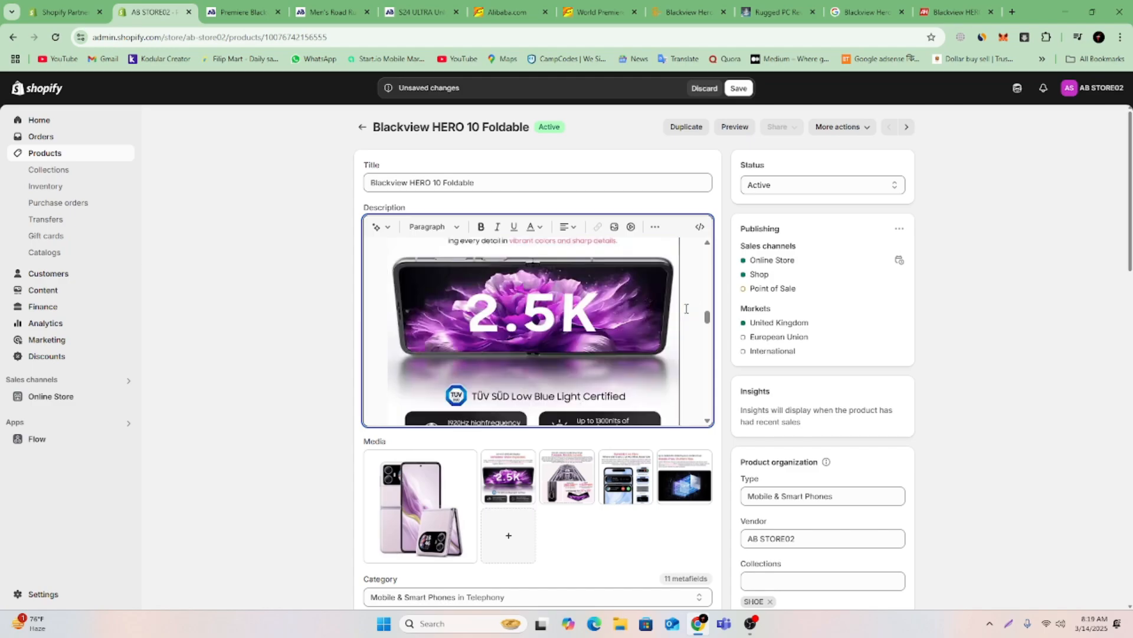
{"action": "scroll", "coordinate": [661, 337], "scroll_direction": "down", "scroll_amount": 5}
{"action": "scroll", "coordinate": [649, 350], "scroll_direction": "down", "scroll_amount": 3}
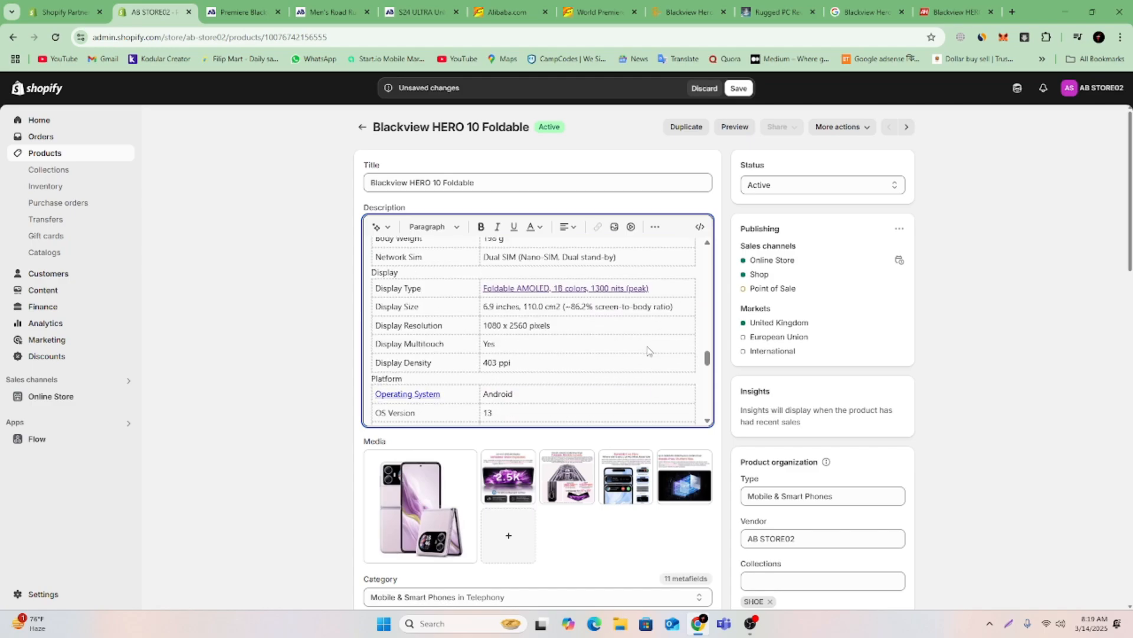
{"action": "scroll", "coordinate": [621, 312], "scroll_direction": "up", "scroll_amount": 5}
{"action": "scroll", "coordinate": [618, 315], "scroll_direction": "down", "scroll_amount": 4}
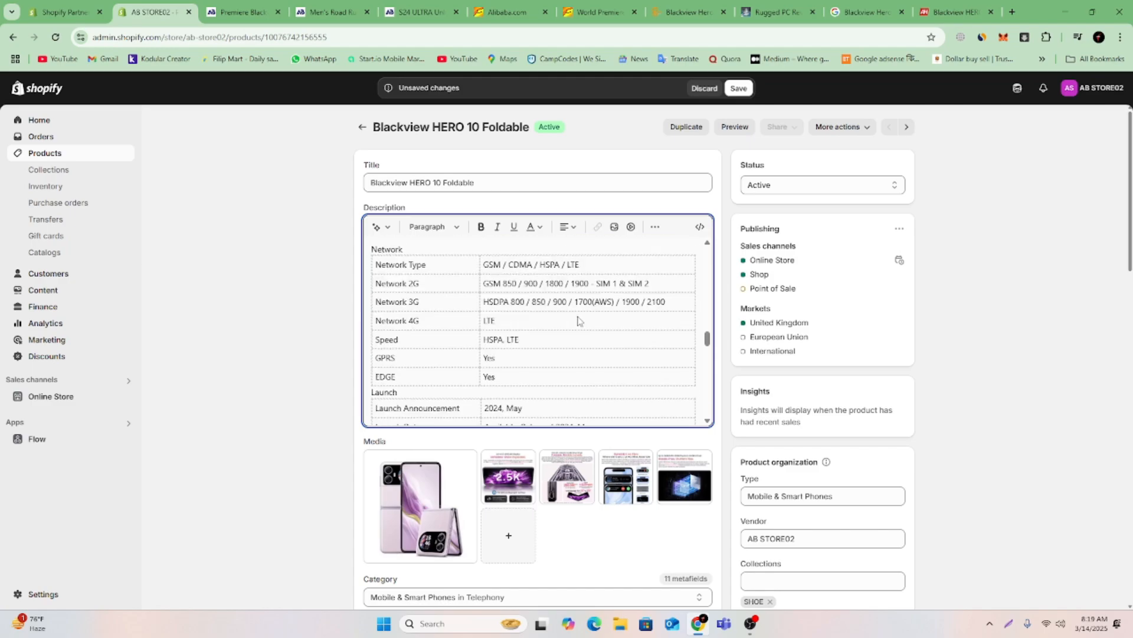
Insert the Screenshot_28 image at the end of the description, below the Body Color row.
{"action": "scroll", "coordinate": [617, 317], "scroll_direction": "down", "scroll_amount": 15}
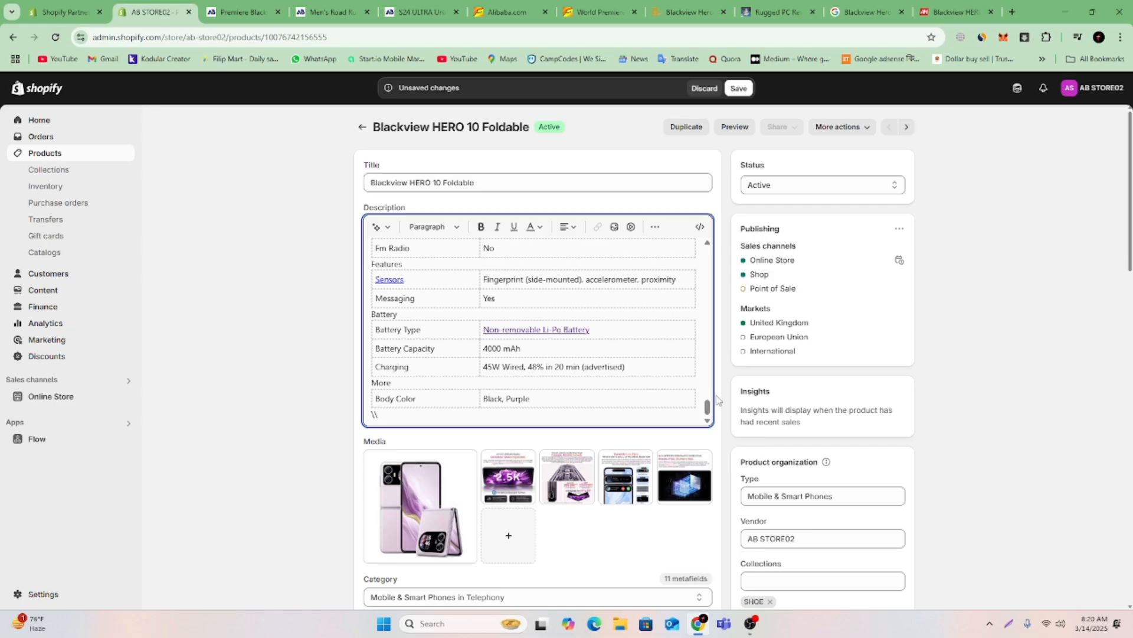
{"action": "scroll", "coordinate": [585, 367], "scroll_direction": "down", "scroll_amount": 1}
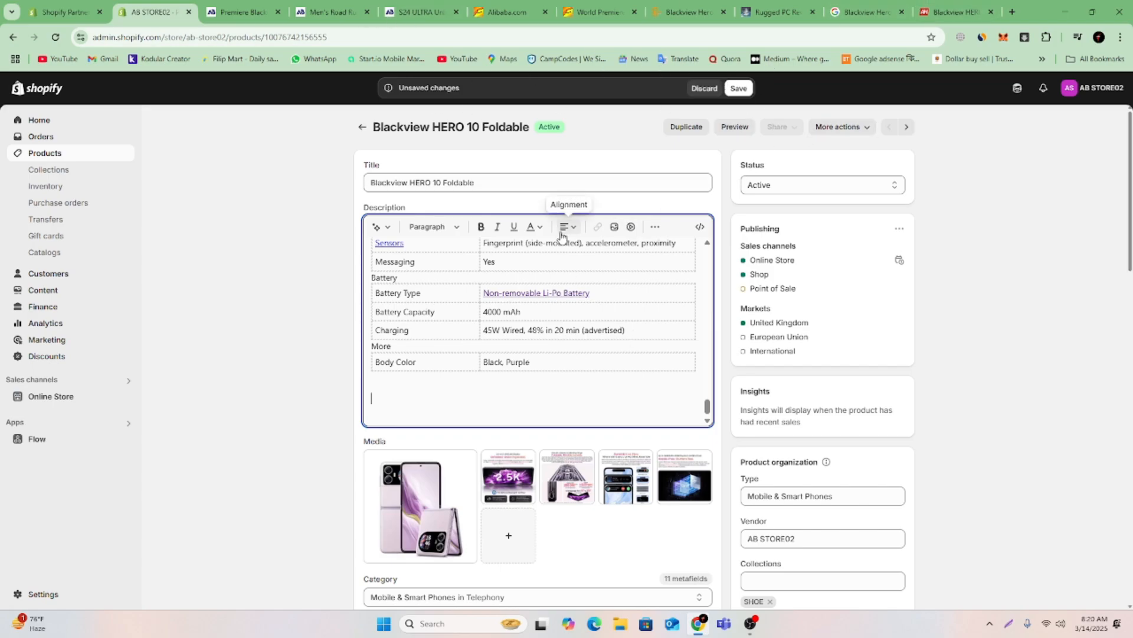
{"action": "left_click", "coordinate": [616, 228]}
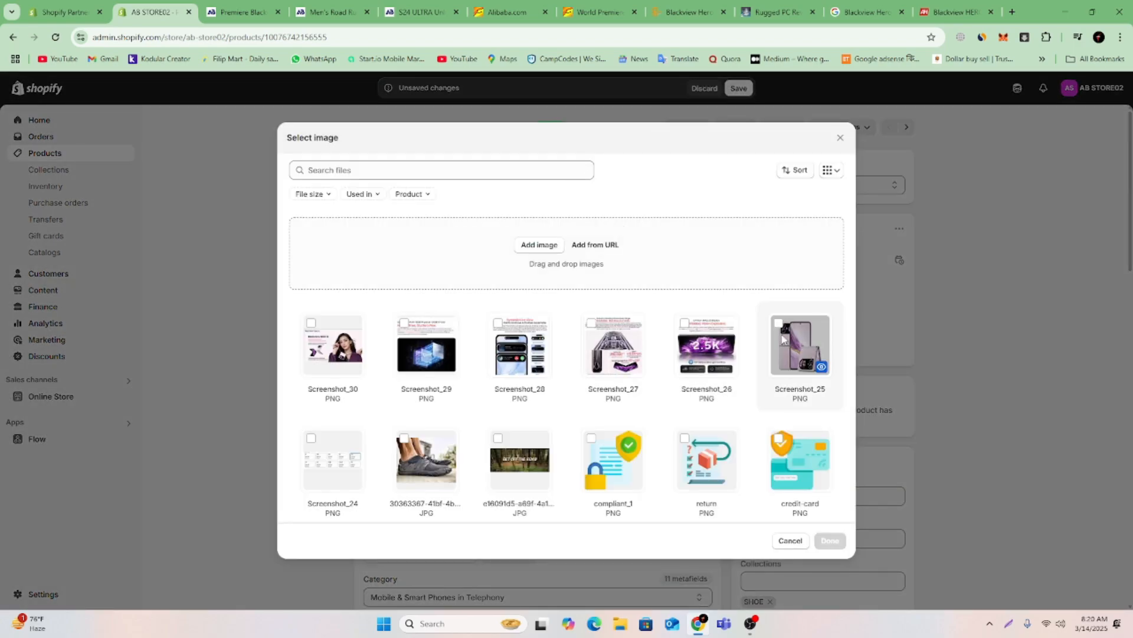
{"action": "left_click", "coordinate": [782, 338]}
{"action": "left_click", "coordinate": [595, 340]}
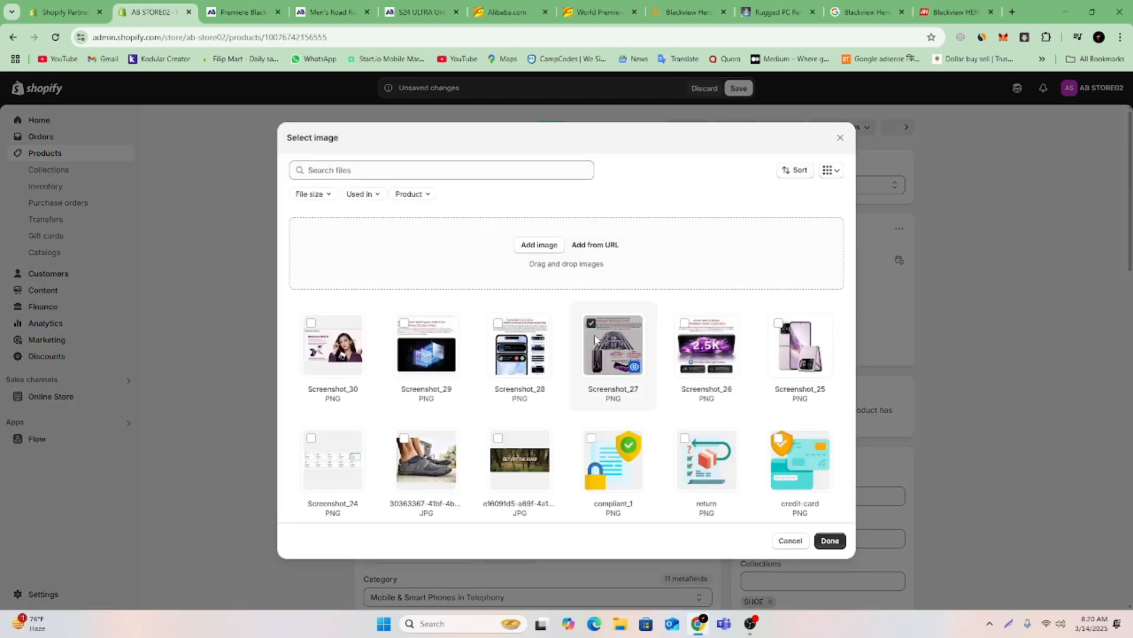
{"action": "left_click", "coordinate": [509, 341]}
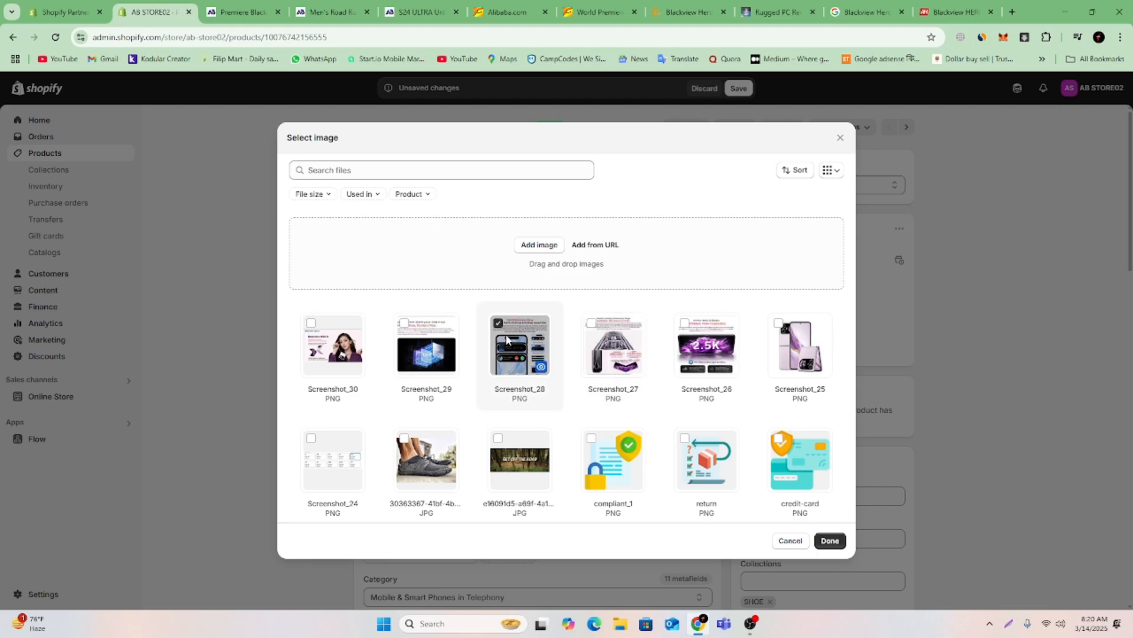
{"action": "left_click", "coordinate": [830, 542]}
Centre the inserted Dynamic Live View image in the description.
{"action": "scroll", "coordinate": [639, 353], "scroll_direction": "down", "scroll_amount": 3}
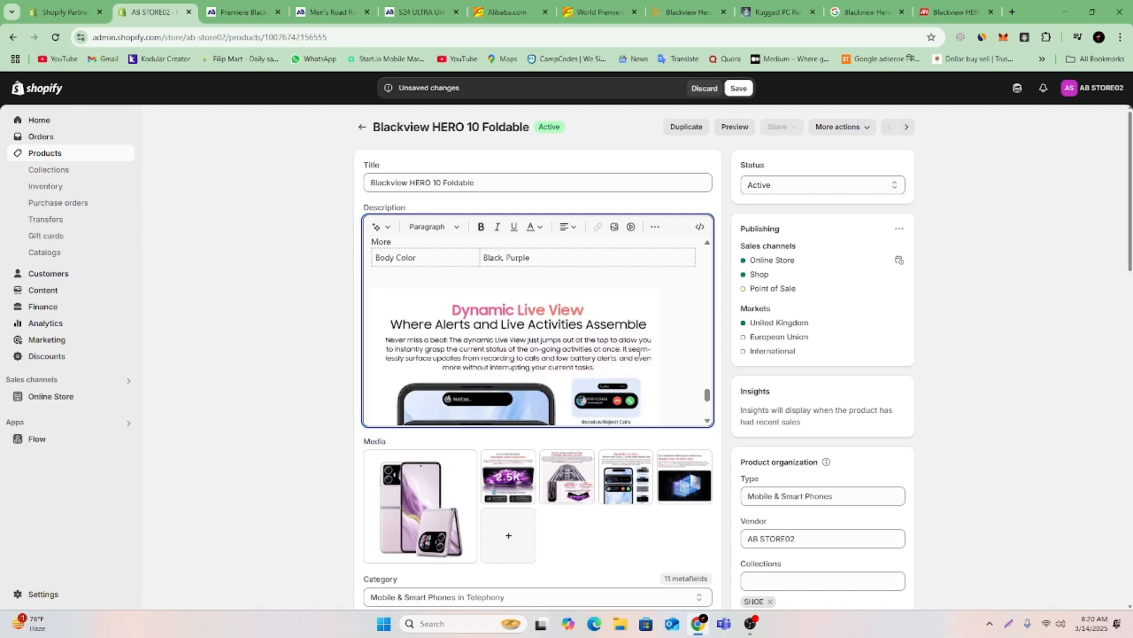
{"action": "scroll", "coordinate": [639, 354], "scroll_direction": "down", "scroll_amount": 2}
{"action": "left_click", "coordinate": [599, 328]}
{"action": "left_click", "coordinate": [570, 229]}
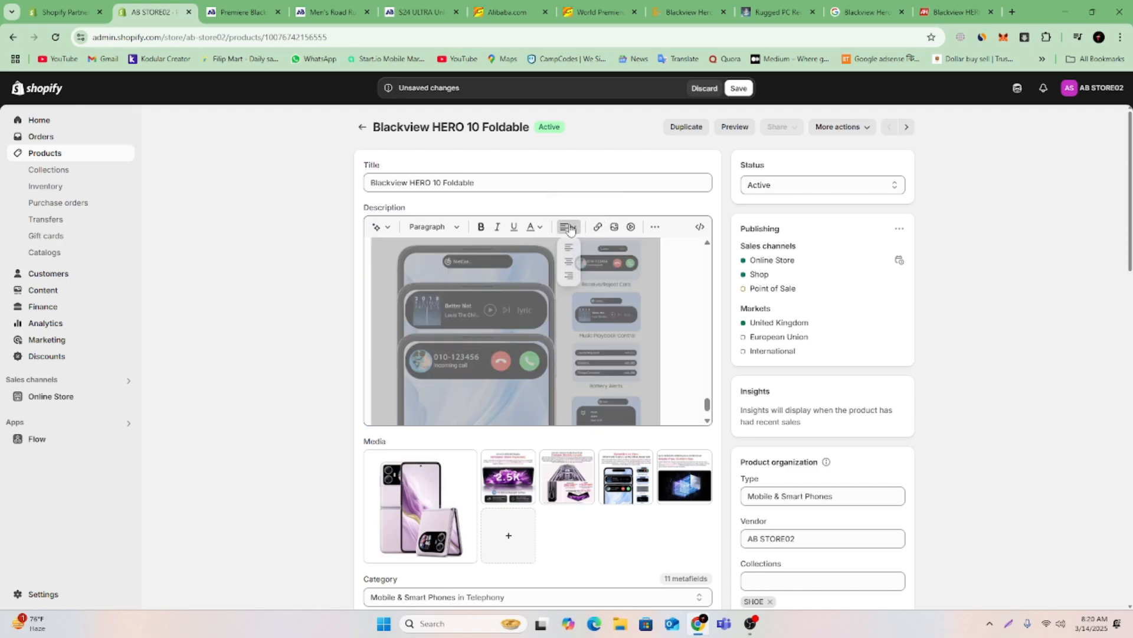
{"action": "left_click", "coordinate": [570, 263]}
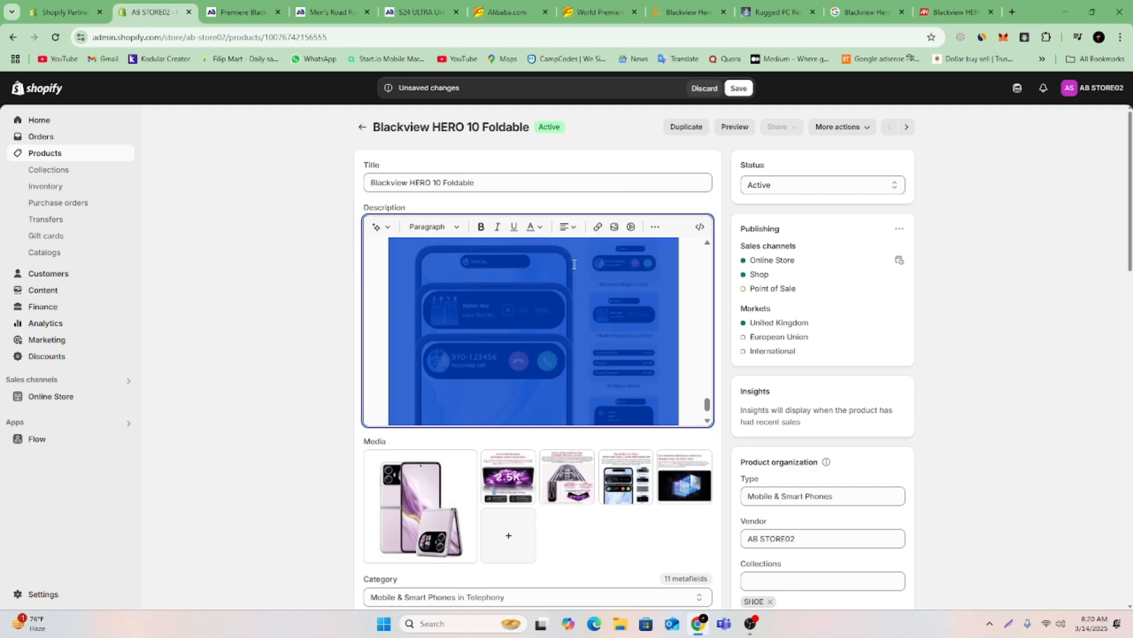
Insert the Screenshot_27 image on the blank line below the Dynamic Live View image.
{"action": "left_click", "coordinate": [685, 303]}
{"action": "scroll", "coordinate": [686, 311], "scroll_direction": "down", "scroll_amount": 1}
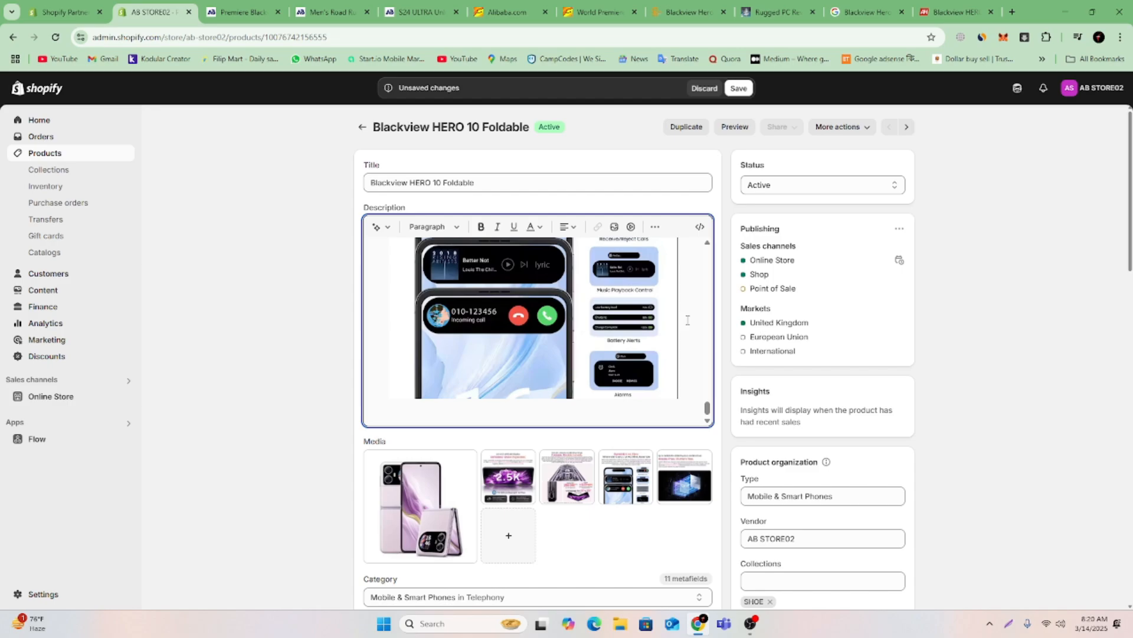
{"action": "left_click", "coordinate": [614, 227]}
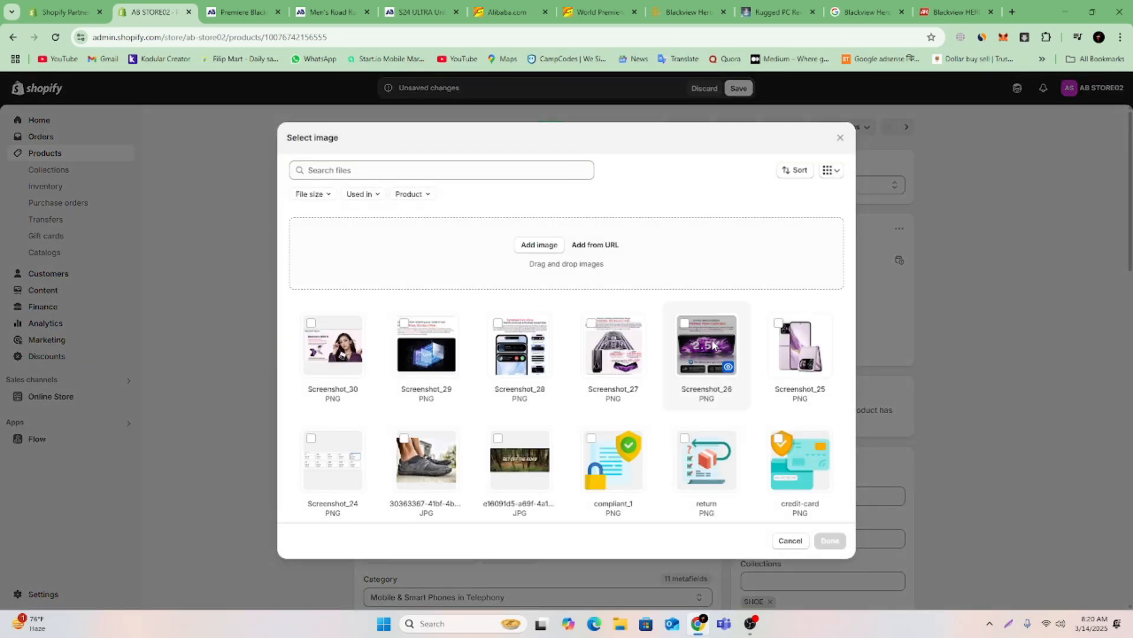
{"action": "left_click", "coordinate": [616, 346]}
{"action": "left_click", "coordinate": [830, 540]}
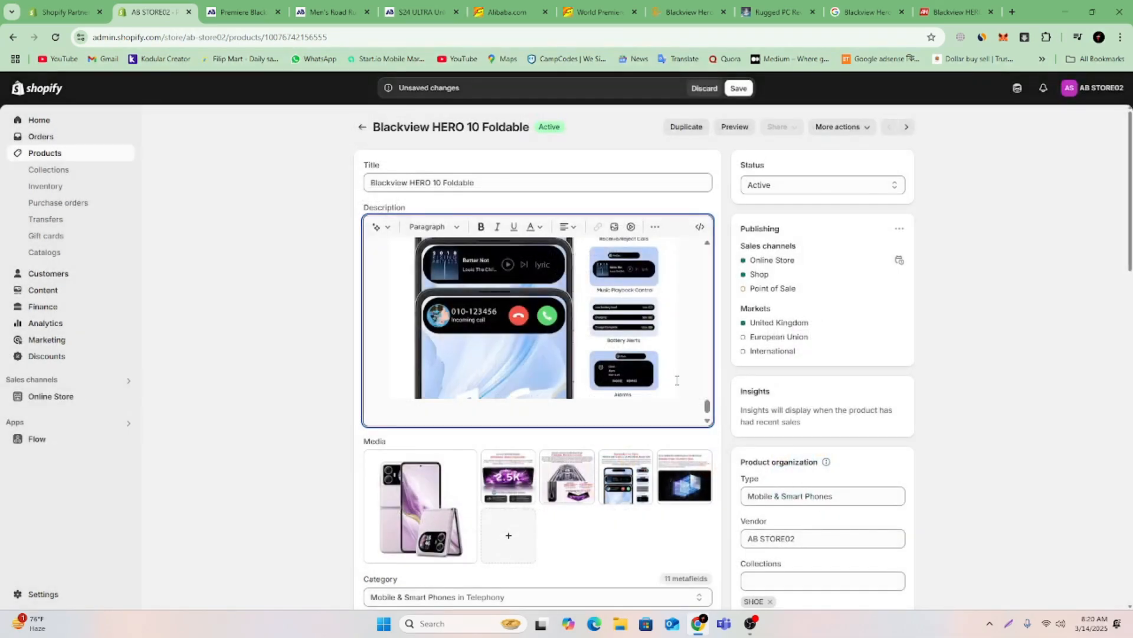
Centre the inserted waterdrop hinge image in the description and save the product.
{"action": "scroll", "coordinate": [677, 381], "scroll_direction": "up", "scroll_amount": 3}
{"action": "left_click", "coordinate": [609, 329]}
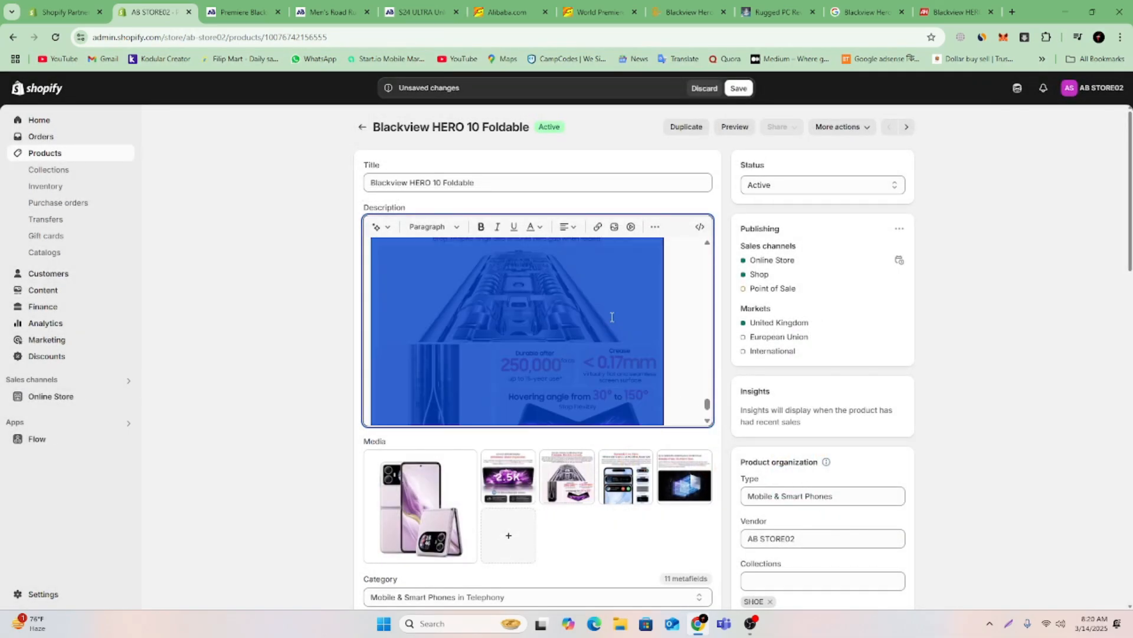
{"action": "left_click", "coordinate": [567, 227]}
{"action": "left_click", "coordinate": [569, 265]}
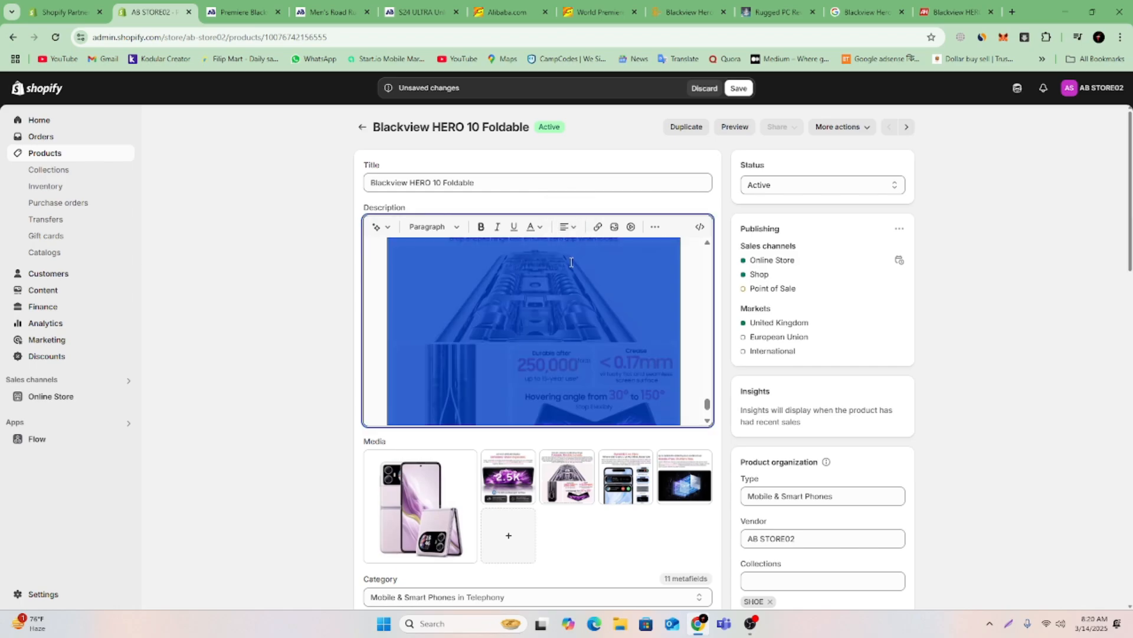
{"action": "scroll", "coordinate": [694, 301], "scroll_direction": "up", "scroll_amount": 3}
{"action": "scroll", "coordinate": [678, 316], "scroll_direction": "down", "scroll_amount": 5}
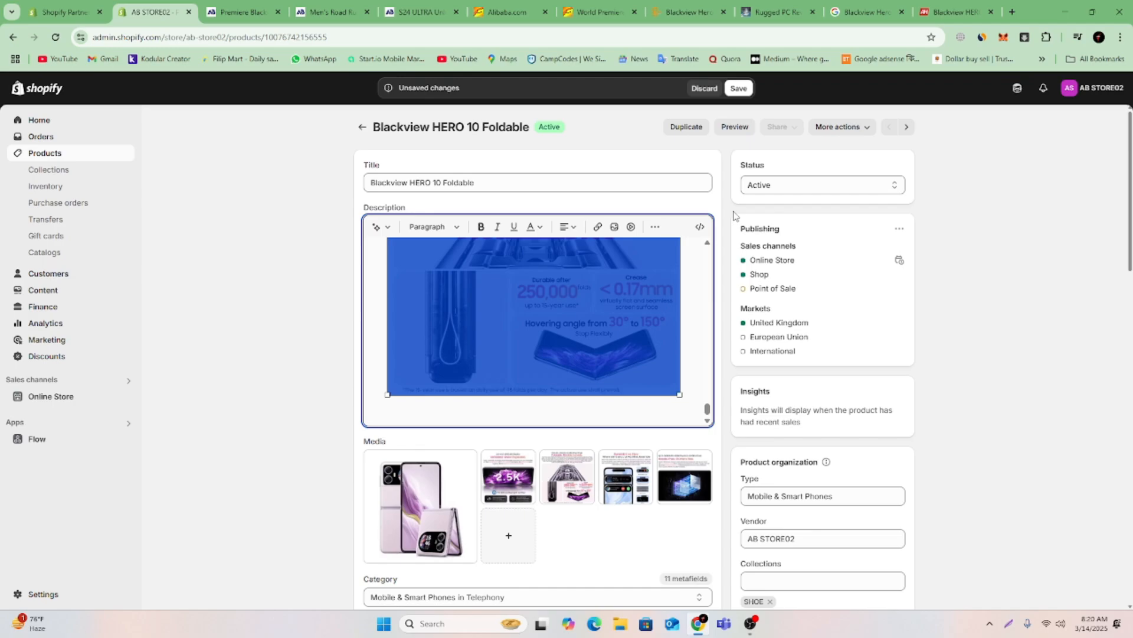
{"action": "left_click", "coordinate": [740, 89]}
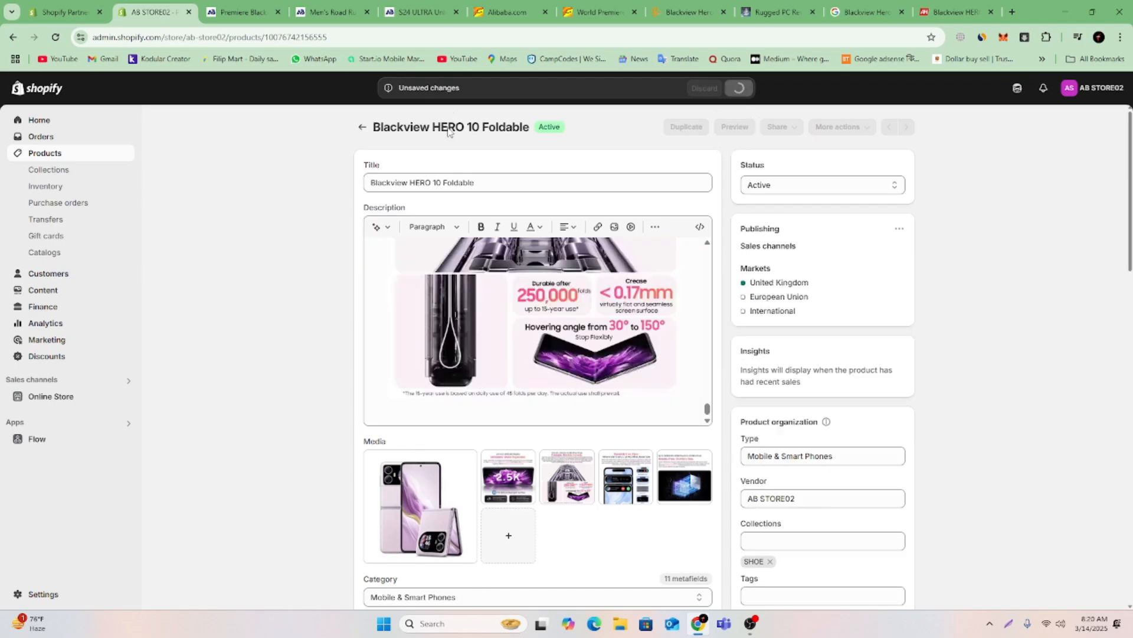
Switch to the already open storefront preview, reload it and check the product's title, attributes and images down to the recommended products.
{"action": "left_click", "coordinate": [242, 12]}
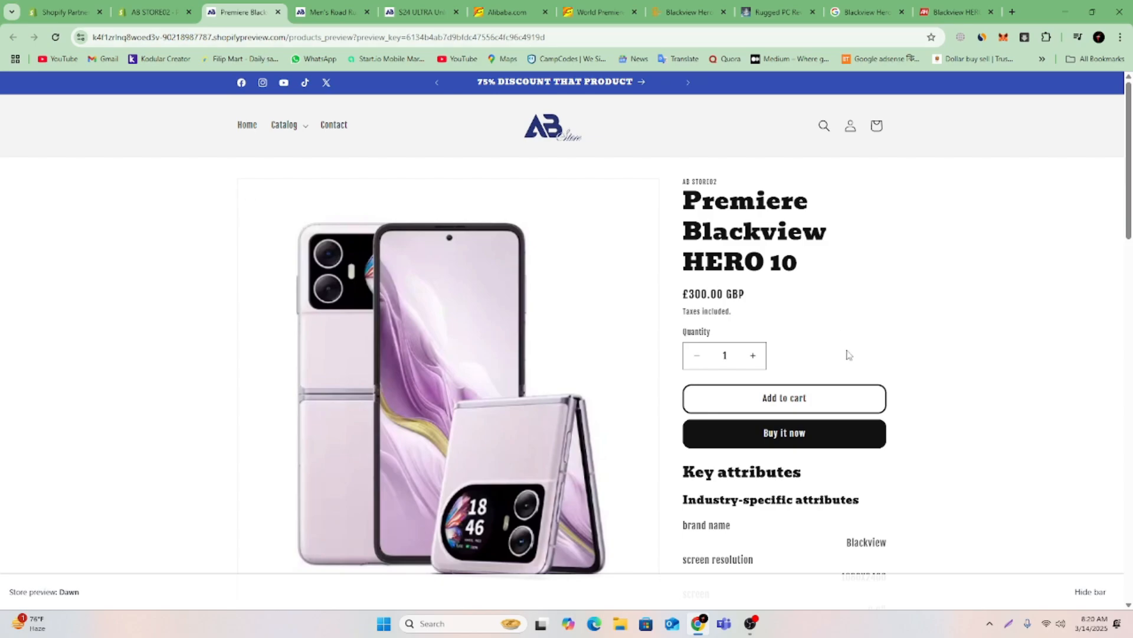
{"action": "scroll", "coordinate": [848, 355], "scroll_direction": "down", "scroll_amount": 15}
{"action": "scroll", "coordinate": [848, 357], "scroll_direction": "up", "scroll_amount": 8}
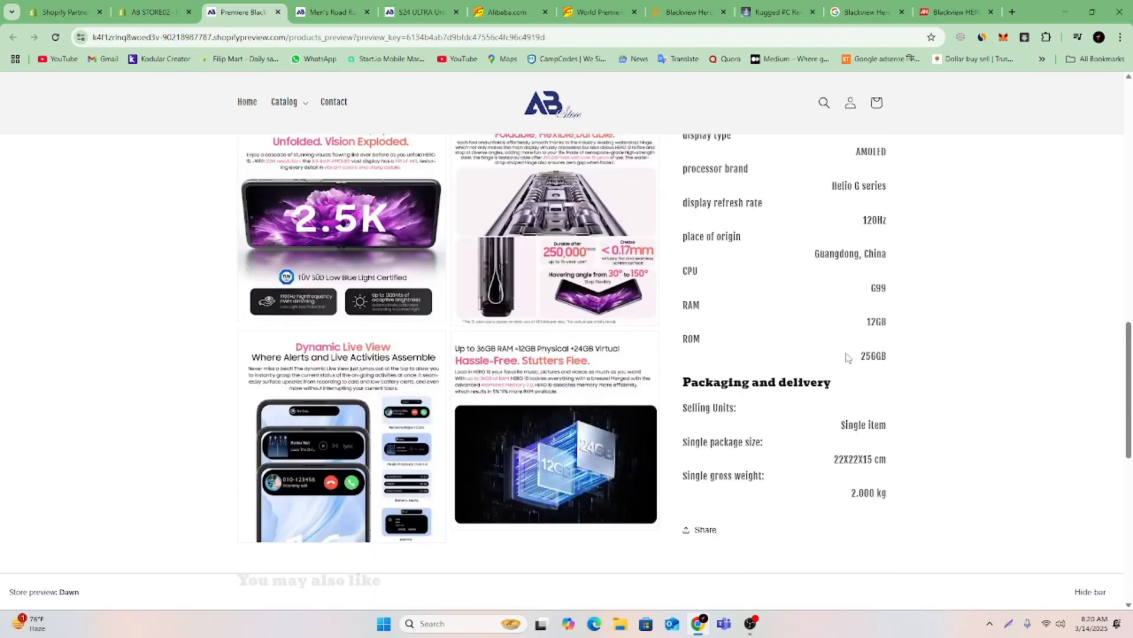
{"action": "scroll", "coordinate": [847, 357], "scroll_direction": "up", "scroll_amount": 12}
{"action": "scroll", "coordinate": [847, 358], "scroll_direction": "down", "scroll_amount": 3}
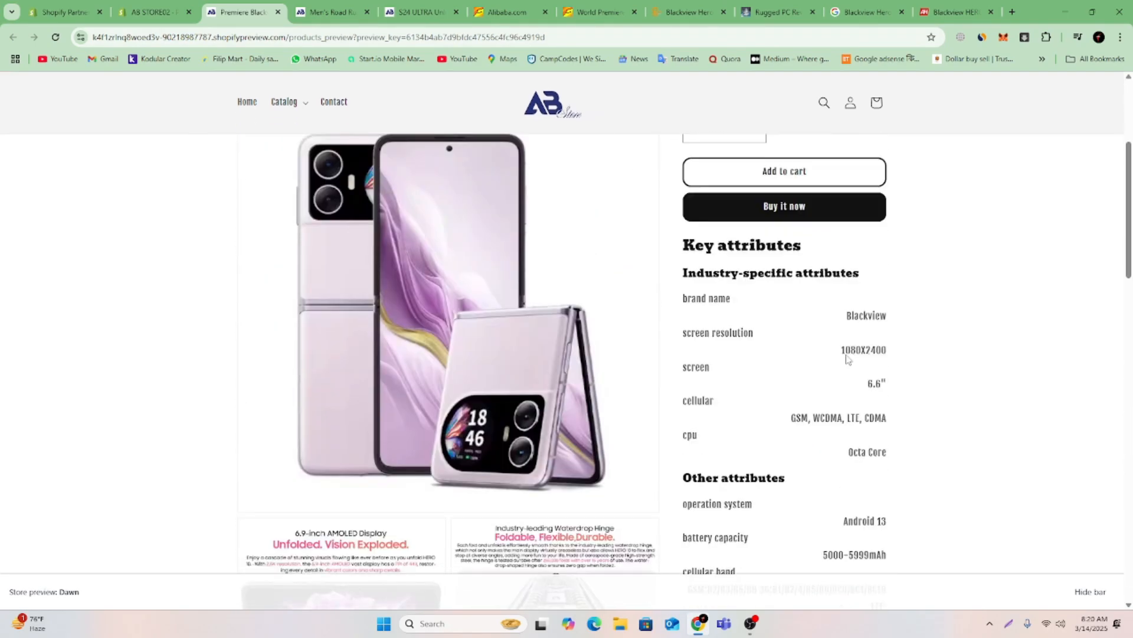
{"action": "scroll", "coordinate": [848, 358], "scroll_direction": "down", "scroll_amount": 12}
{"action": "scroll", "coordinate": [848, 360], "scroll_direction": "up", "scroll_amount": 8}
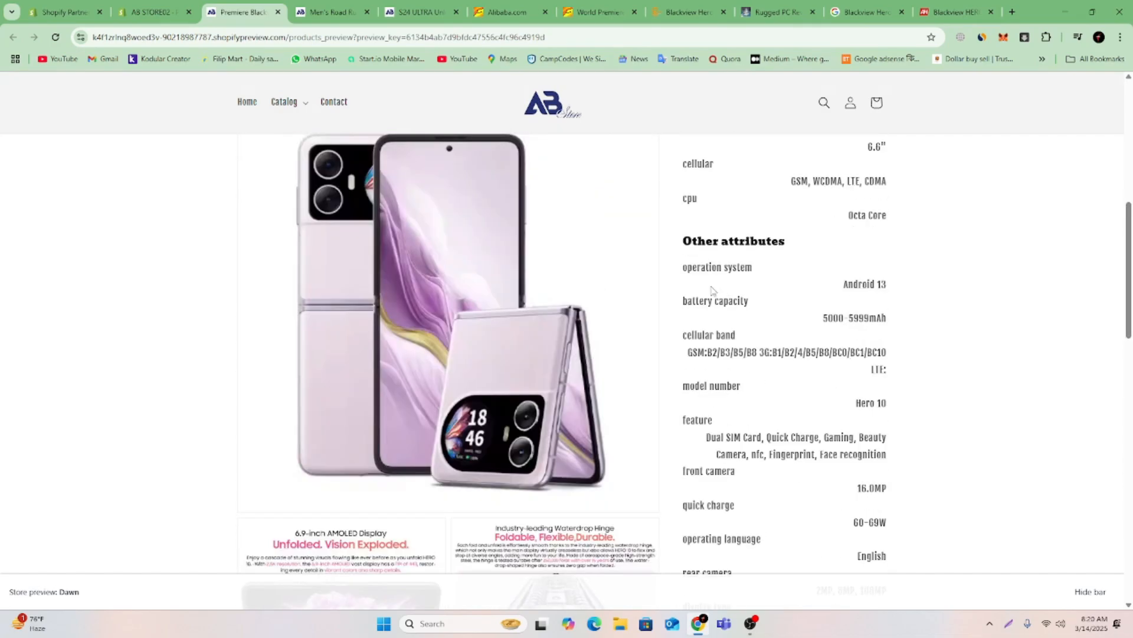
{"action": "scroll", "coordinate": [713, 291], "scroll_direction": "up", "scroll_amount": 8}
{"action": "left_click", "coordinate": [55, 37]}
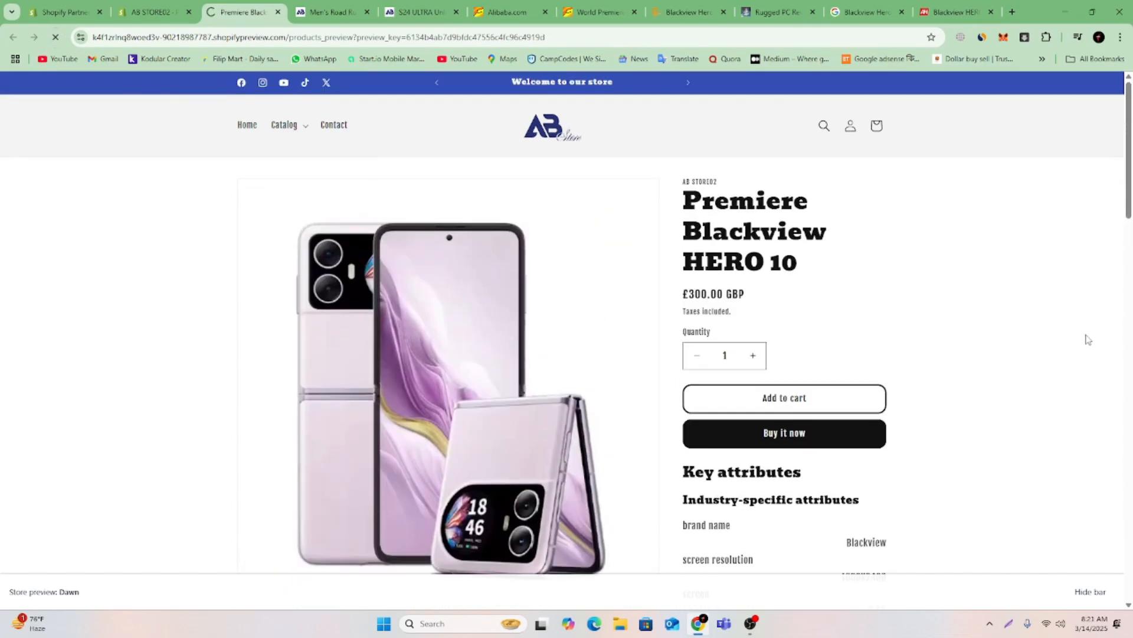
{"action": "scroll", "coordinate": [1072, 387], "scroll_direction": "down", "scroll_amount": 8}
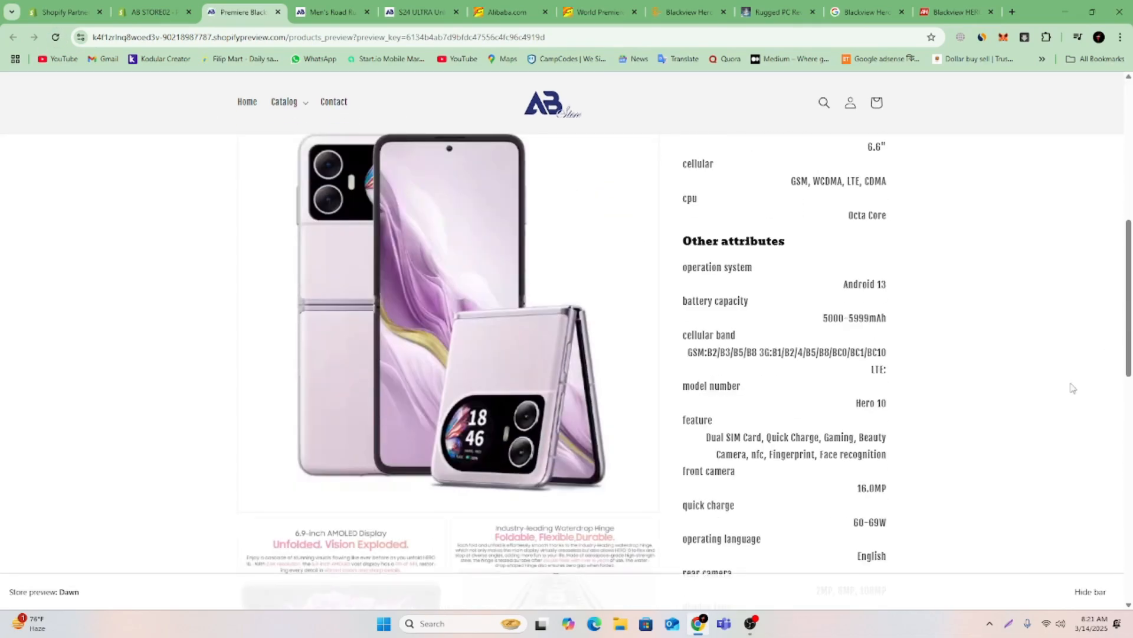
{"action": "scroll", "coordinate": [1070, 389], "scroll_direction": "down", "scroll_amount": 8}
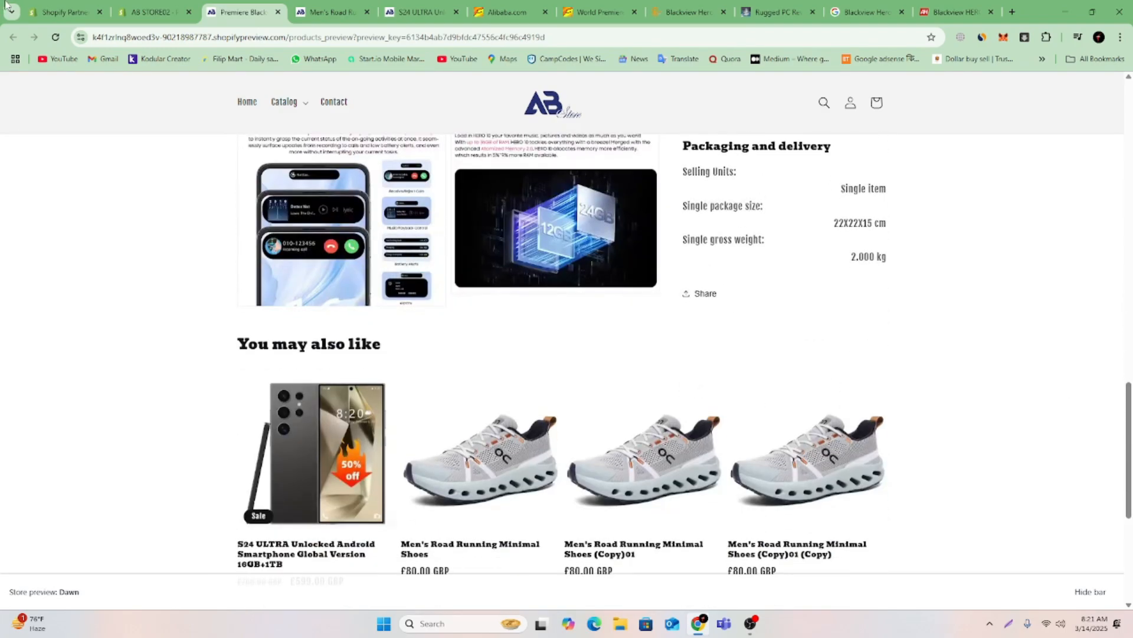
Return to the product in the admin, open a new storefront preview and examine the reworked description through its specification tables.
{"action": "left_click", "coordinate": [130, 12]}
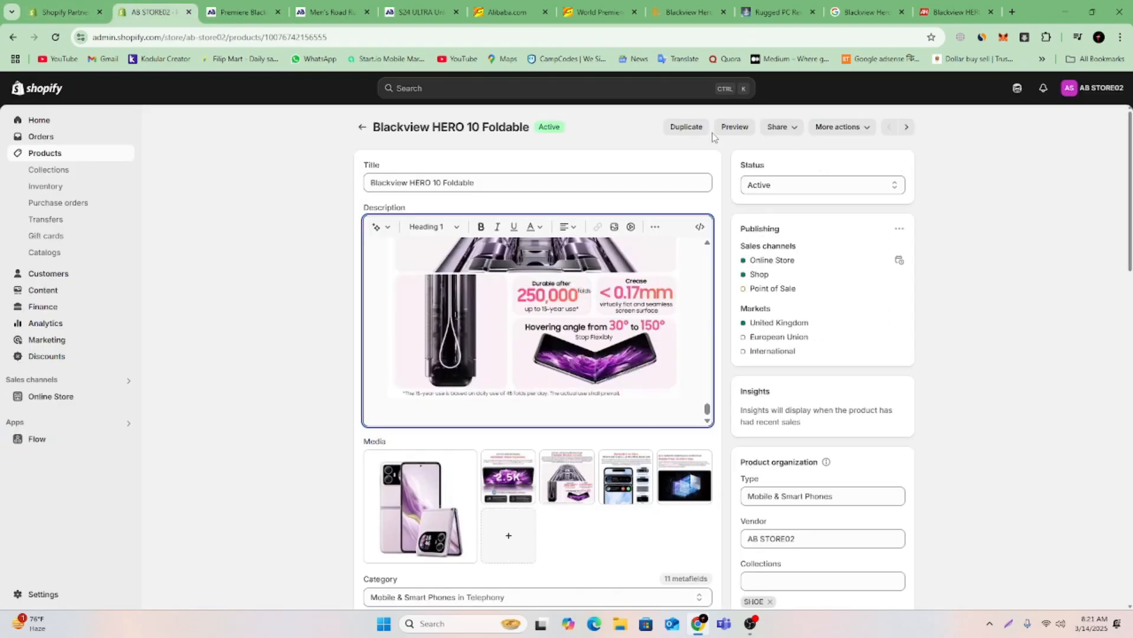
{"action": "left_click", "coordinate": [746, 130]}
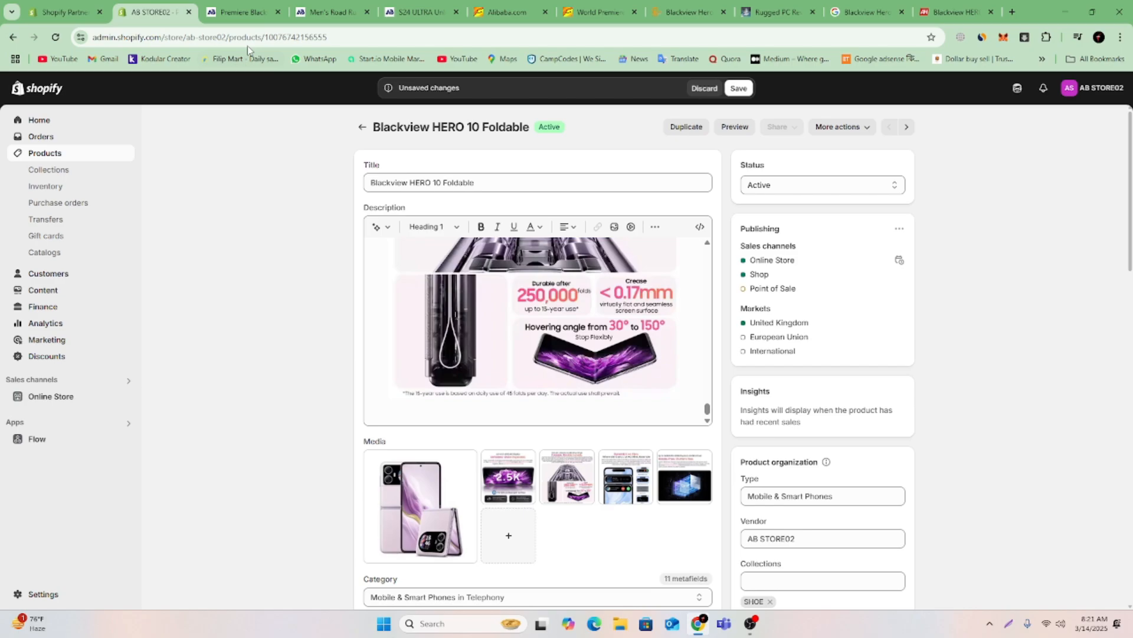
{"action": "left_click", "coordinate": [340, 12]}
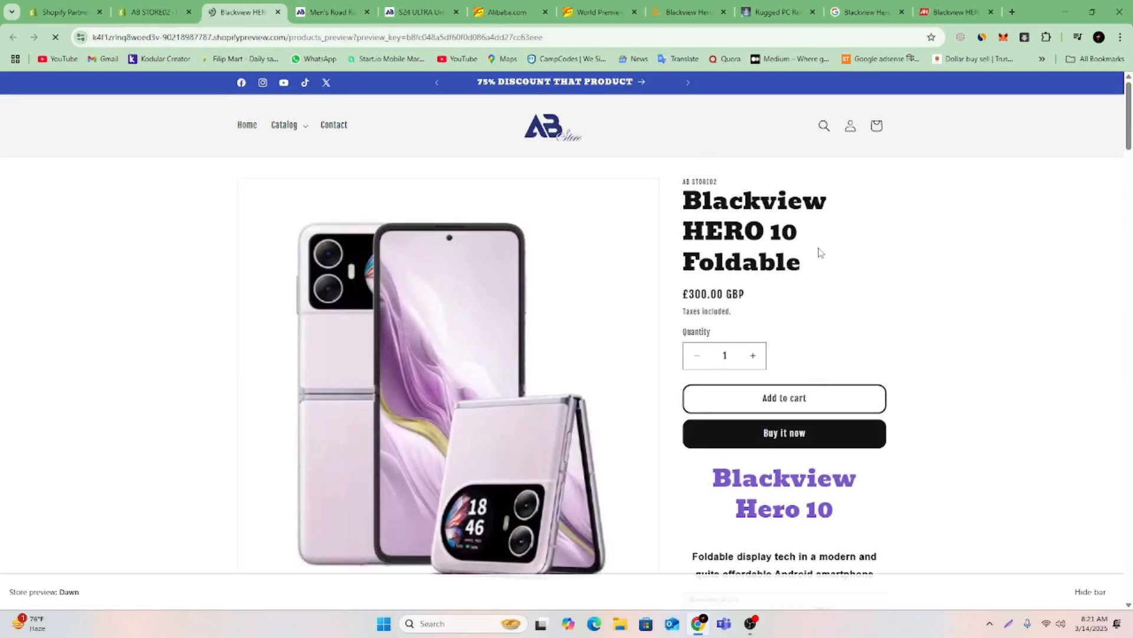
{"action": "scroll", "coordinate": [907, 268], "scroll_direction": "down", "scroll_amount": 4}
{"action": "scroll", "coordinate": [834, 282], "scroll_direction": "down", "scroll_amount": 4}
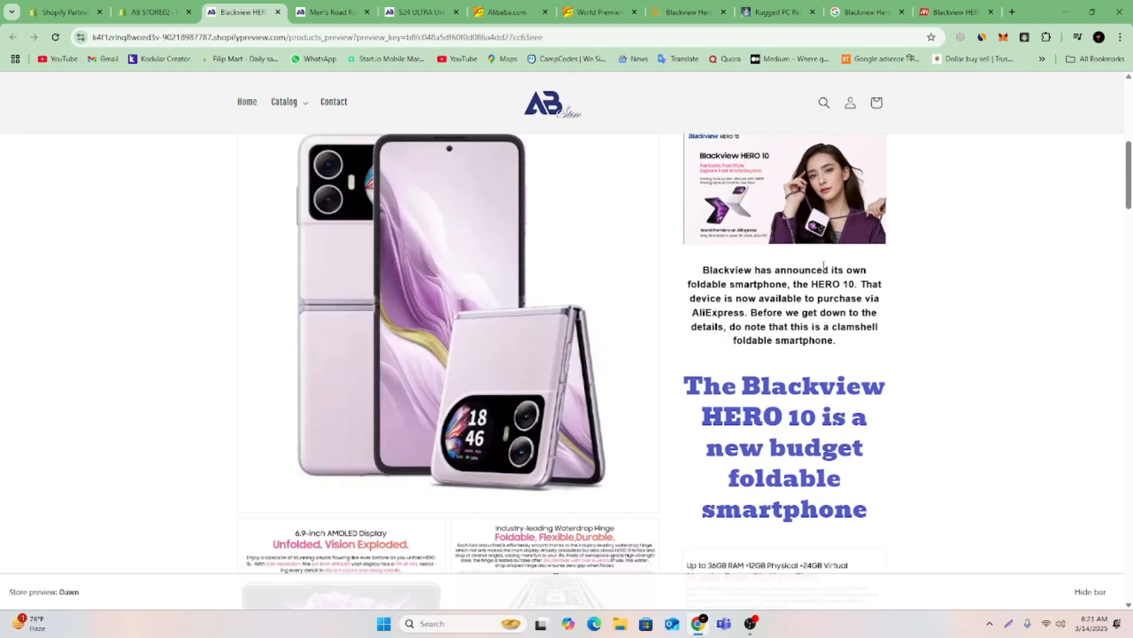
{"action": "scroll", "coordinate": [817, 337], "scroll_direction": "down", "scroll_amount": 10}
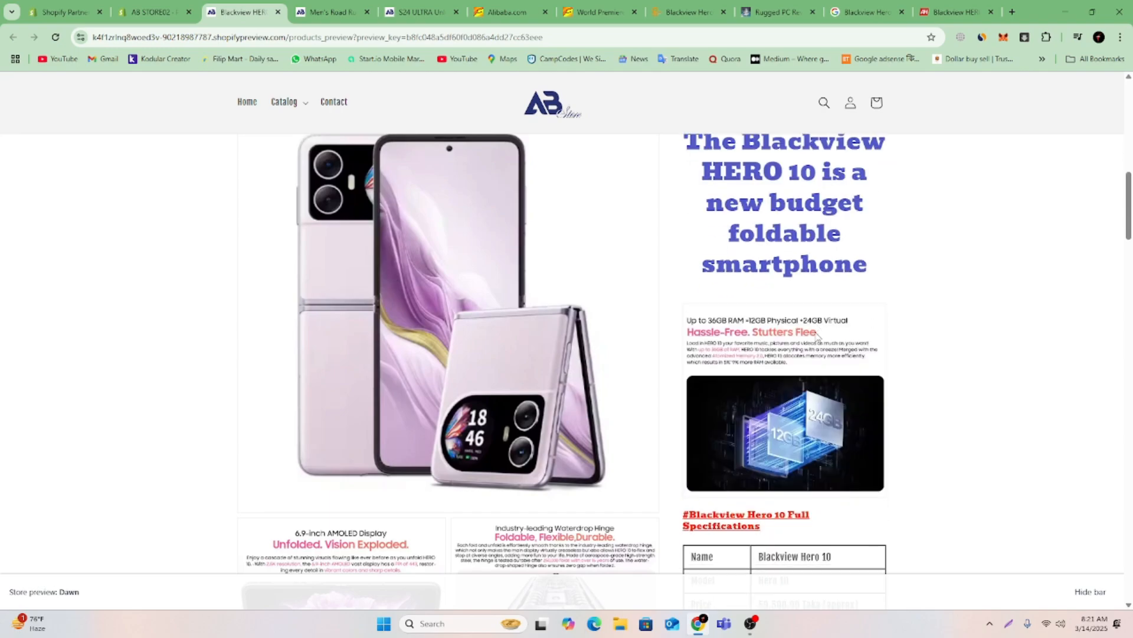
{"action": "scroll", "coordinate": [817, 337], "scroll_direction": "down", "scroll_amount": 15}
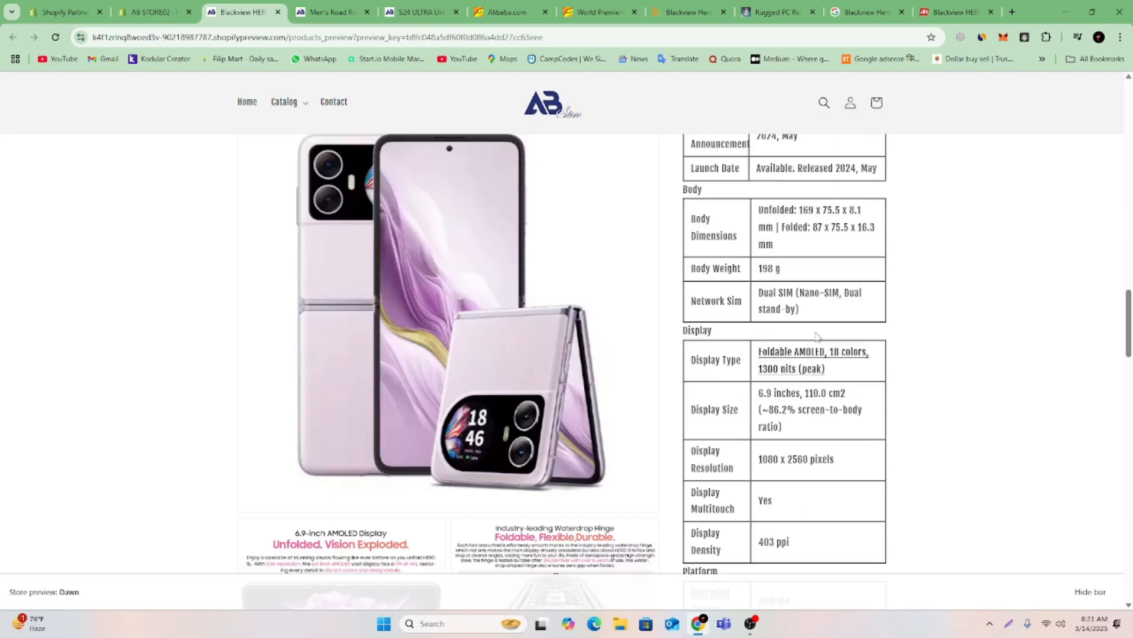
{"action": "scroll", "coordinate": [817, 337], "scroll_direction": "down", "scroll_amount": 15}
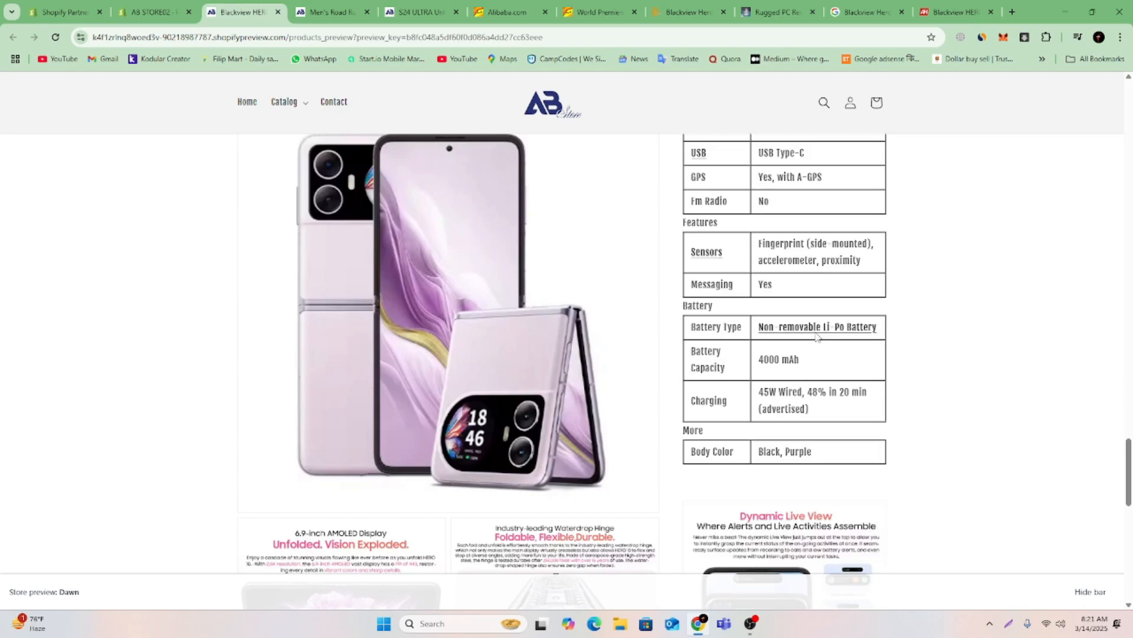
Look back over the previewed specifications up to the product title, return to the product in the admin and save its pending changes.
{"action": "scroll", "coordinate": [817, 336], "scroll_direction": "up", "scroll_amount": 15}
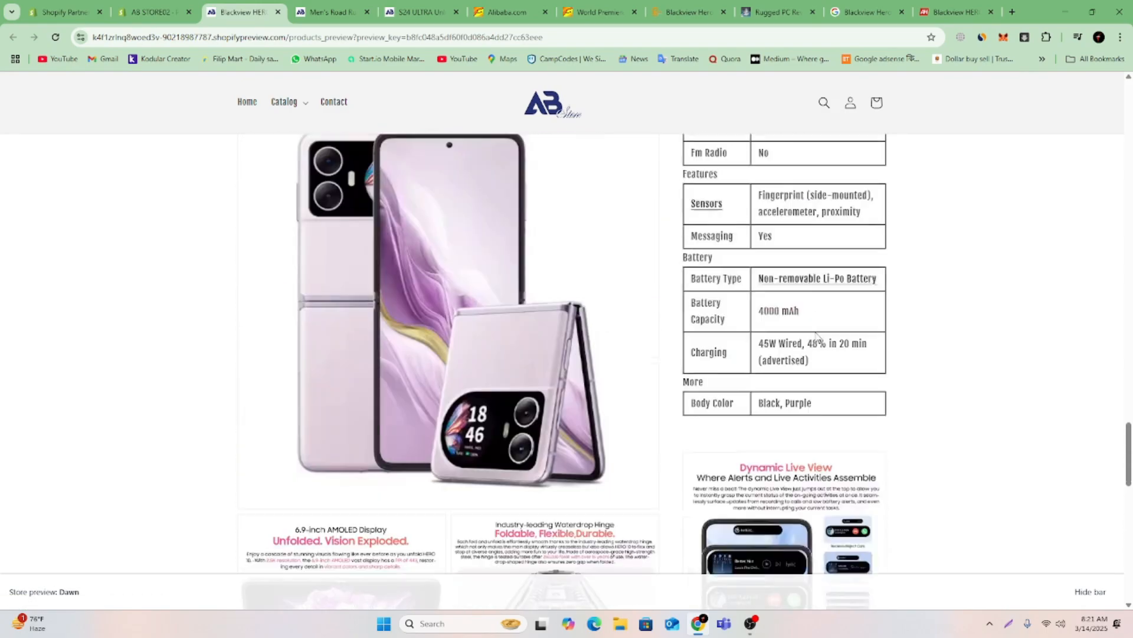
{"action": "scroll", "coordinate": [817, 336], "scroll_direction": "up", "scroll_amount": 15}
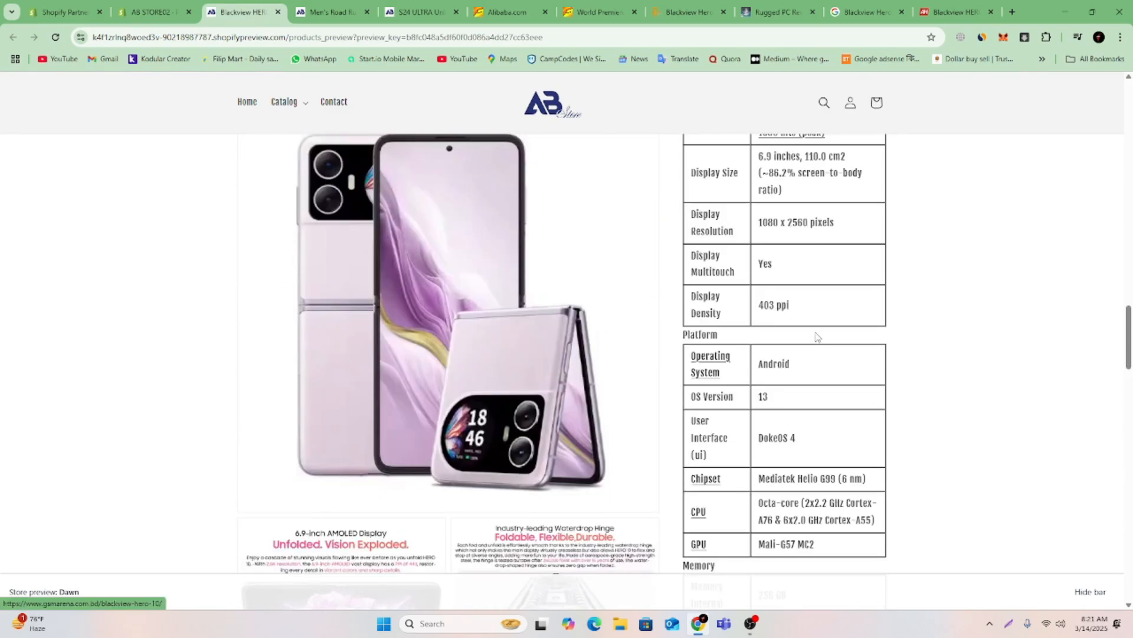
{"action": "scroll", "coordinate": [817, 337], "scroll_direction": "up", "scroll_amount": 15}
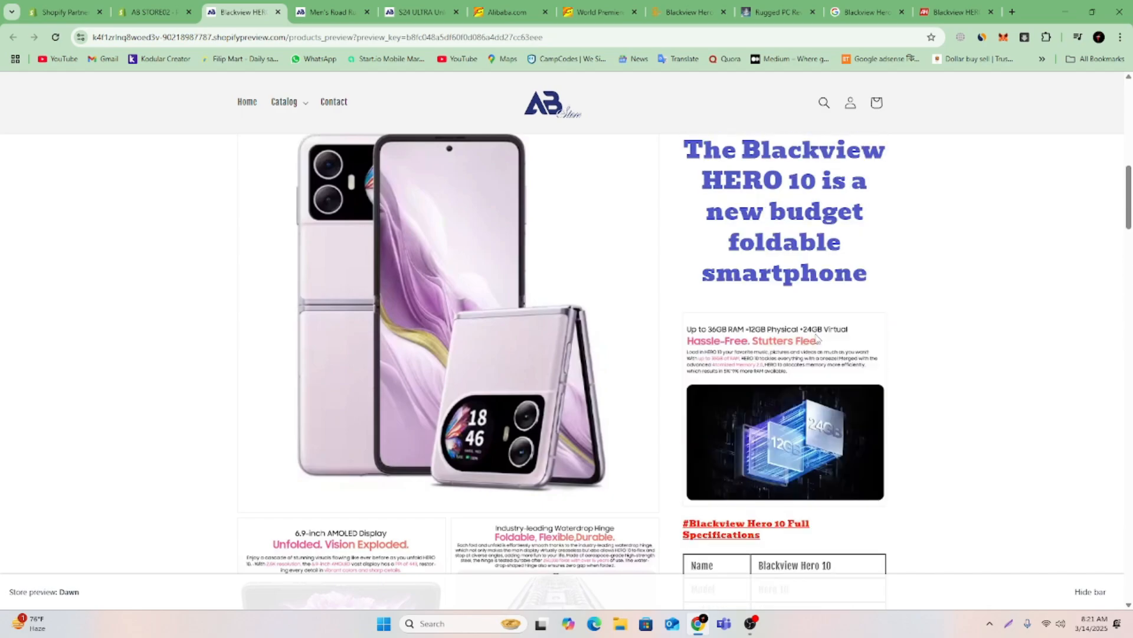
{"action": "scroll", "coordinate": [815, 339], "scroll_direction": "up", "scroll_amount": 5}
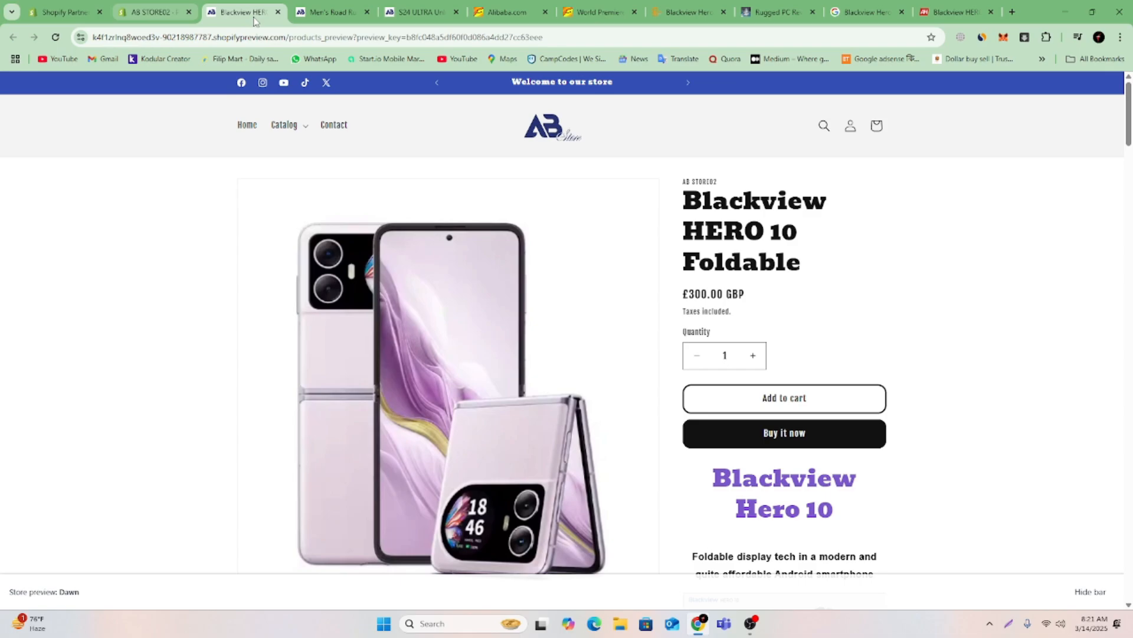
{"action": "left_click", "coordinate": [163, 9]}
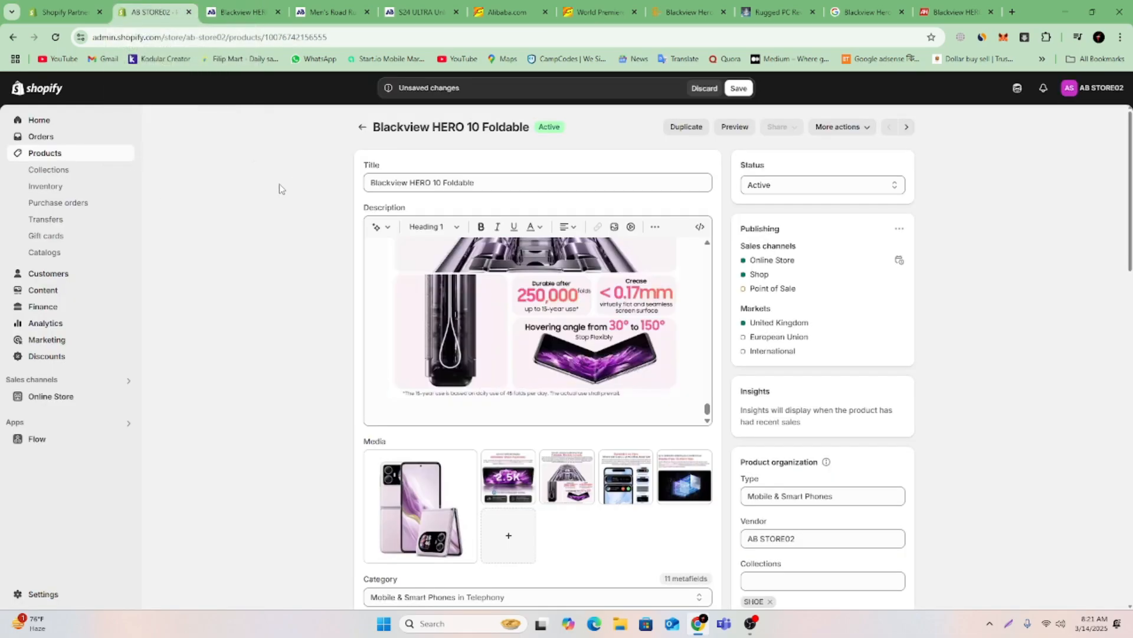
{"action": "left_click", "coordinate": [739, 88]}
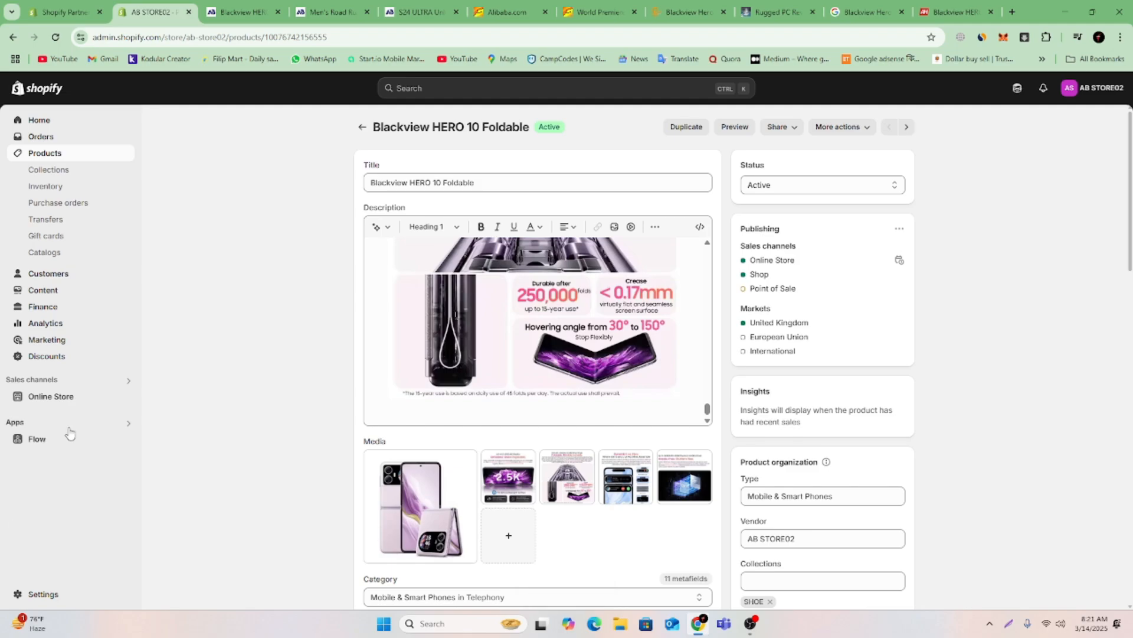
Open the Dawn theme for customizing and create a product template named ONE PRODUCT based on Default product.
{"action": "left_click", "coordinate": [74, 396]}
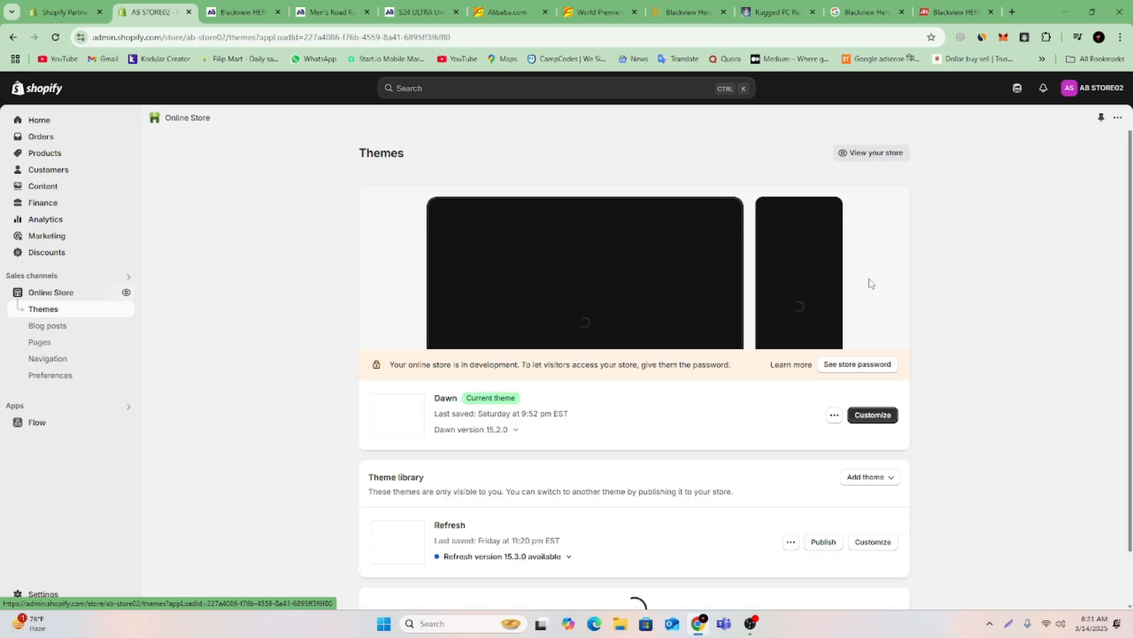
{"action": "left_click", "coordinate": [870, 416]}
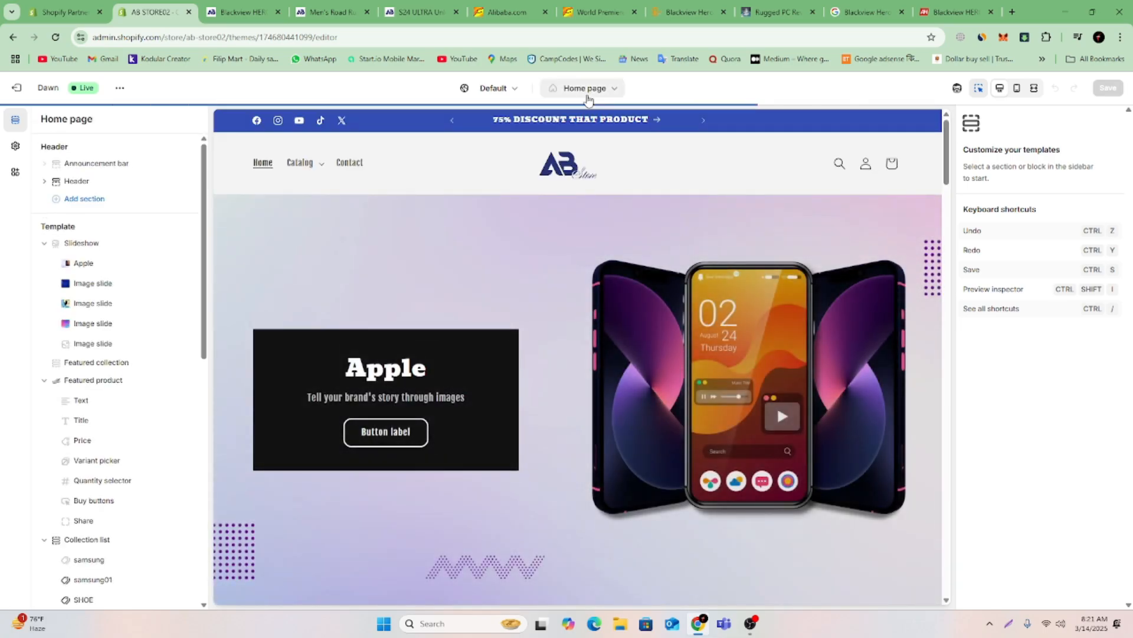
{"action": "left_click", "coordinate": [582, 90]}
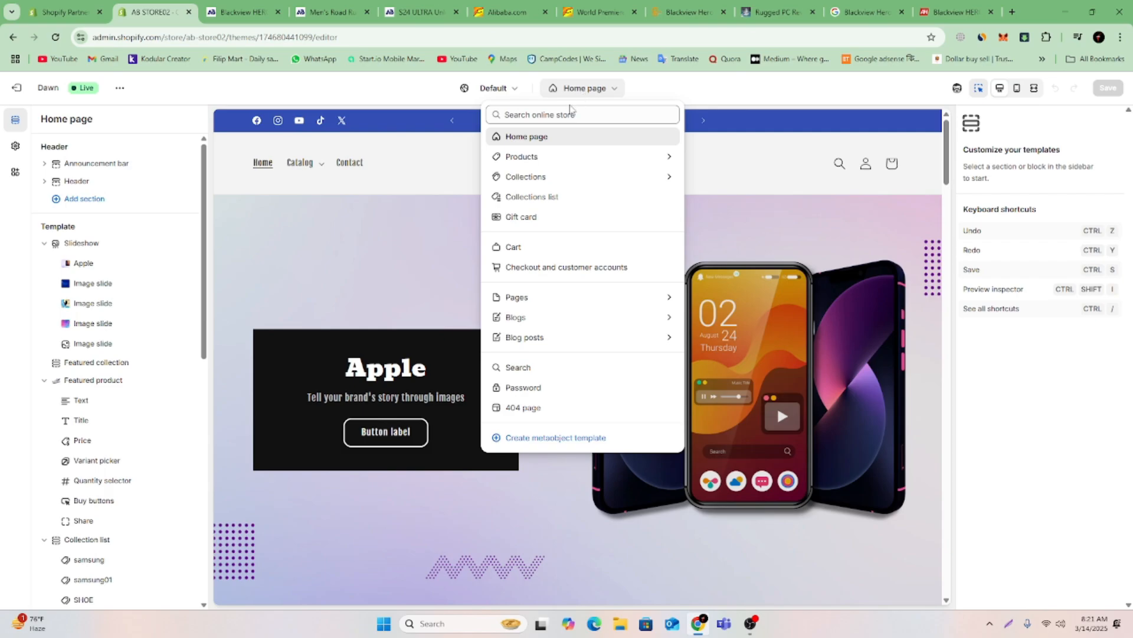
{"action": "left_click", "coordinate": [533, 157]}
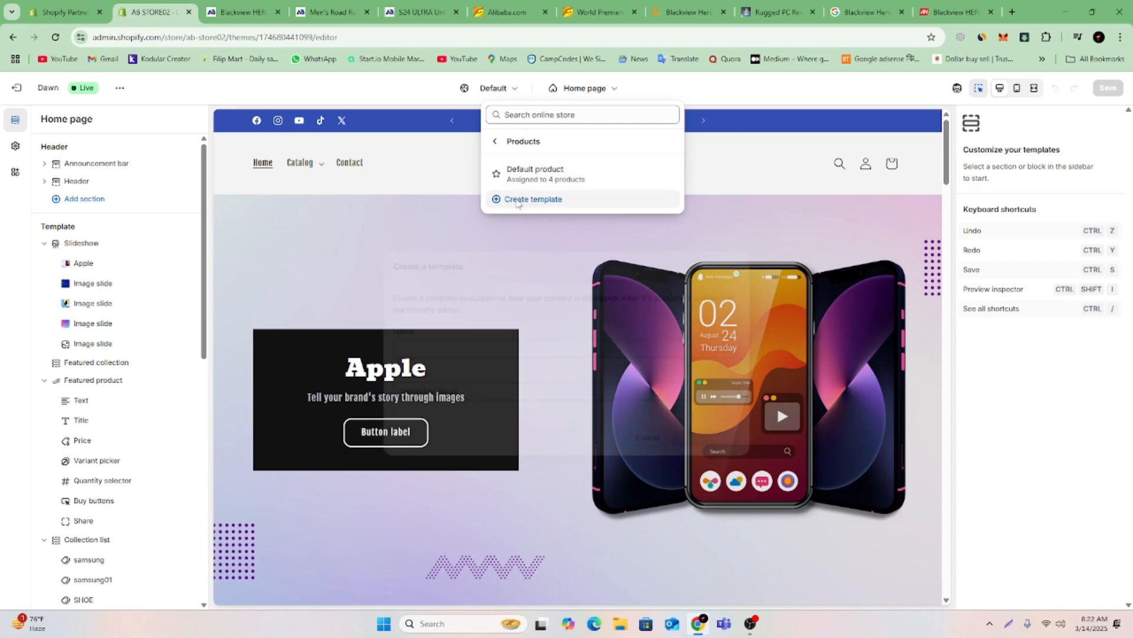
{"action": "left_click", "coordinate": [518, 201]}
{"action": "left_click", "coordinate": [540, 335]}
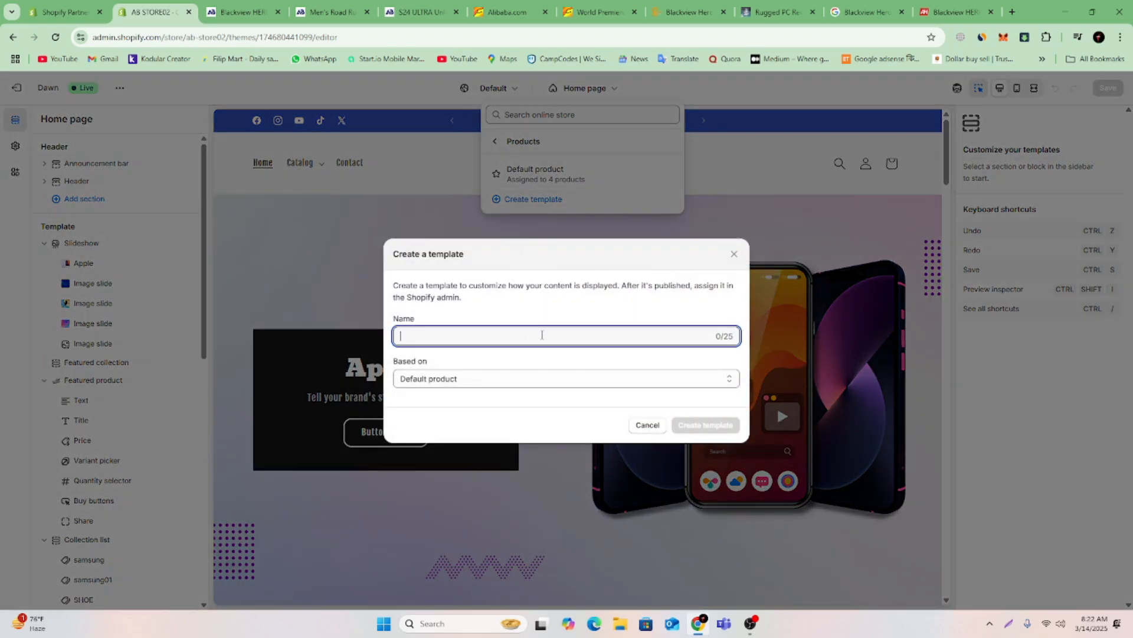
{"action": "type", "text": "ONE PRODUCT"}
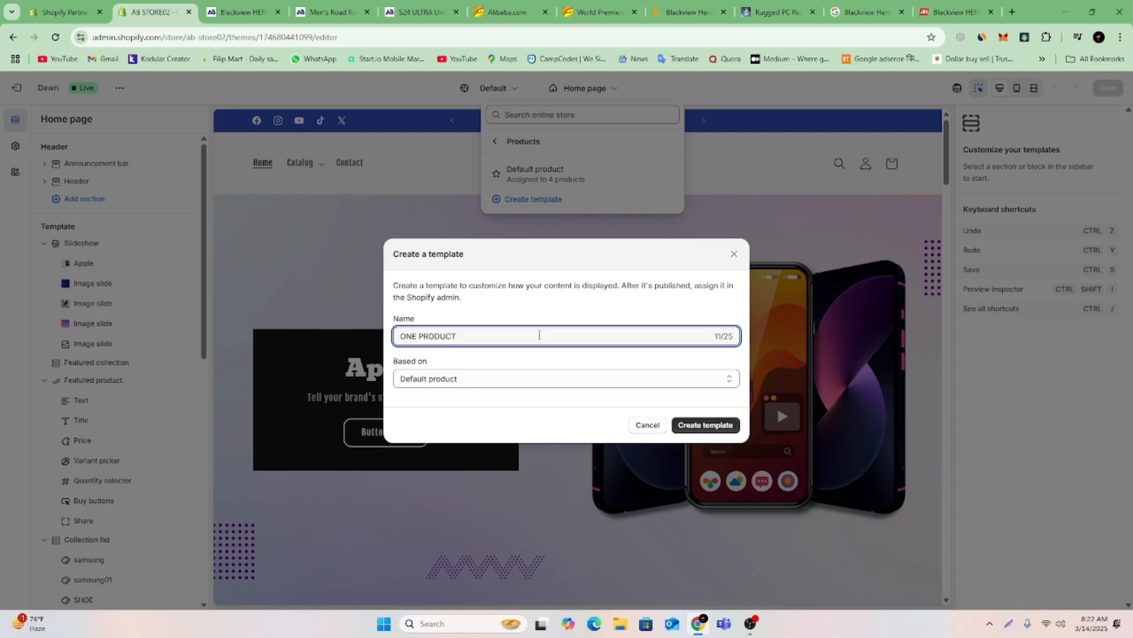
{"action": "left_click", "coordinate": [712, 428]}
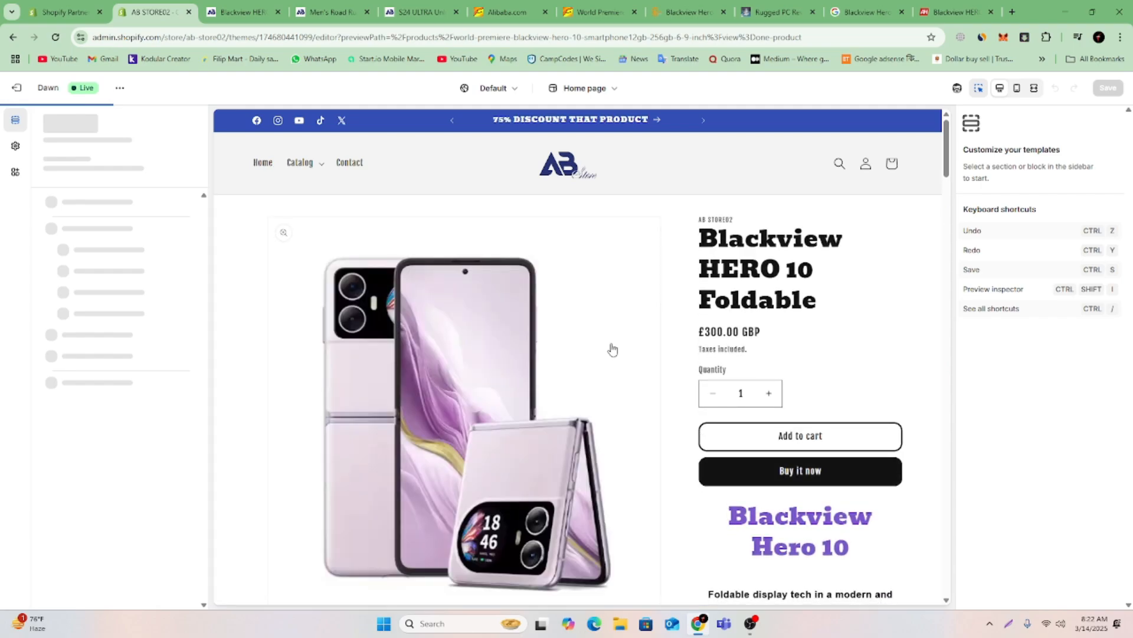
{"action": "scroll", "coordinate": [651, 341], "scroll_direction": "down", "scroll_amount": 10}
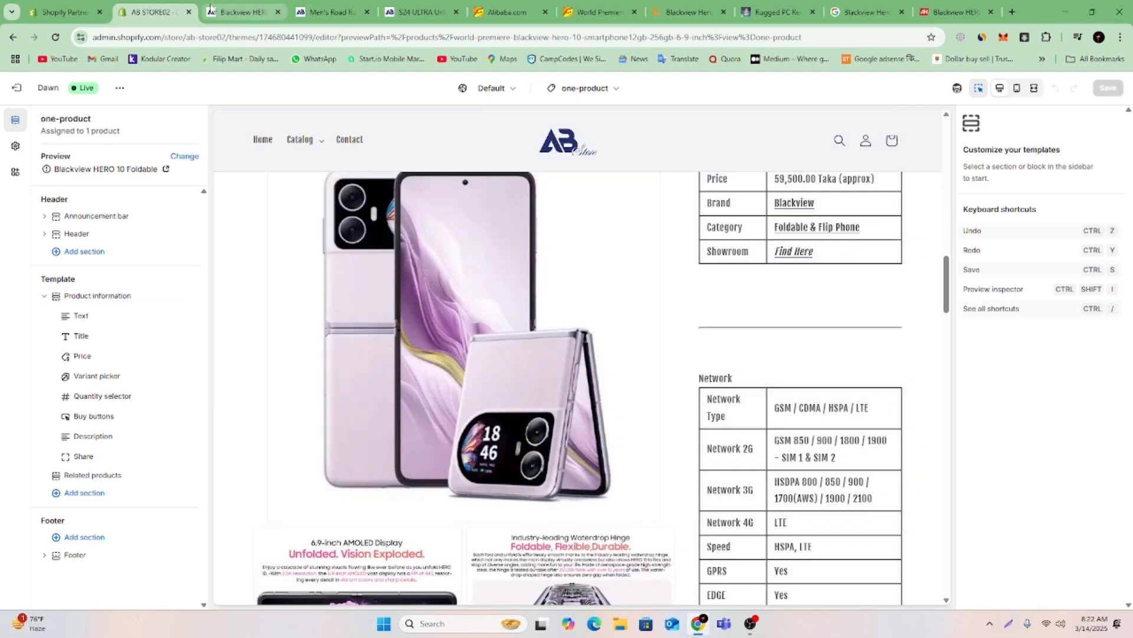
Leave the theme editor, assign the one-product theme template to the Blackview HERO 10 Foldable product and save it.
{"action": "left_click", "coordinate": [17, 88]}
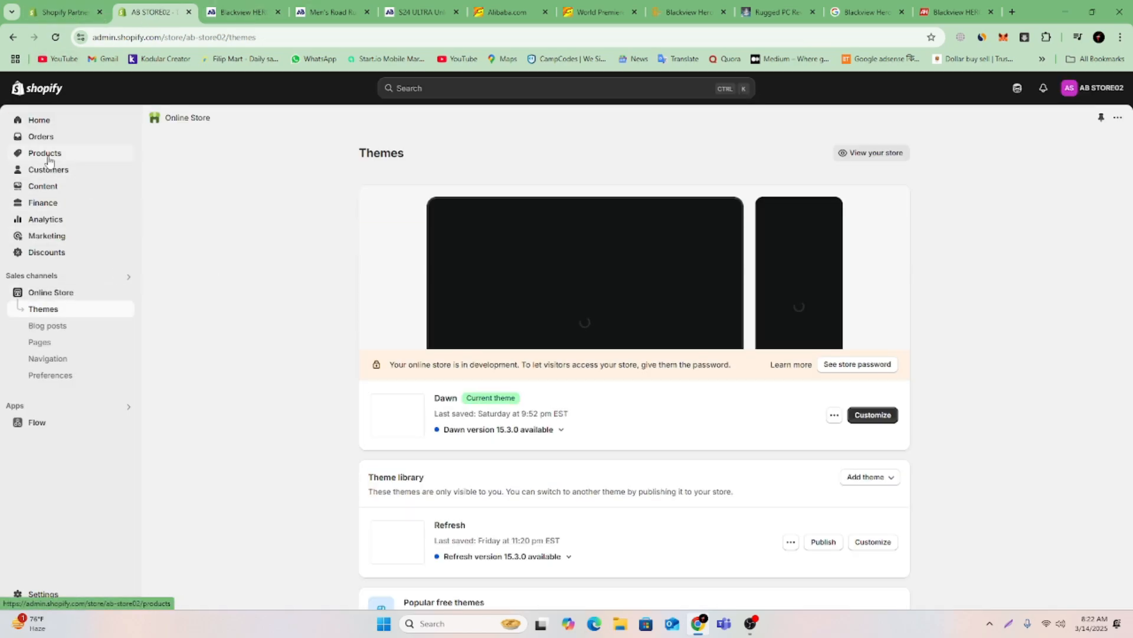
{"action": "left_click", "coordinate": [48, 153]}
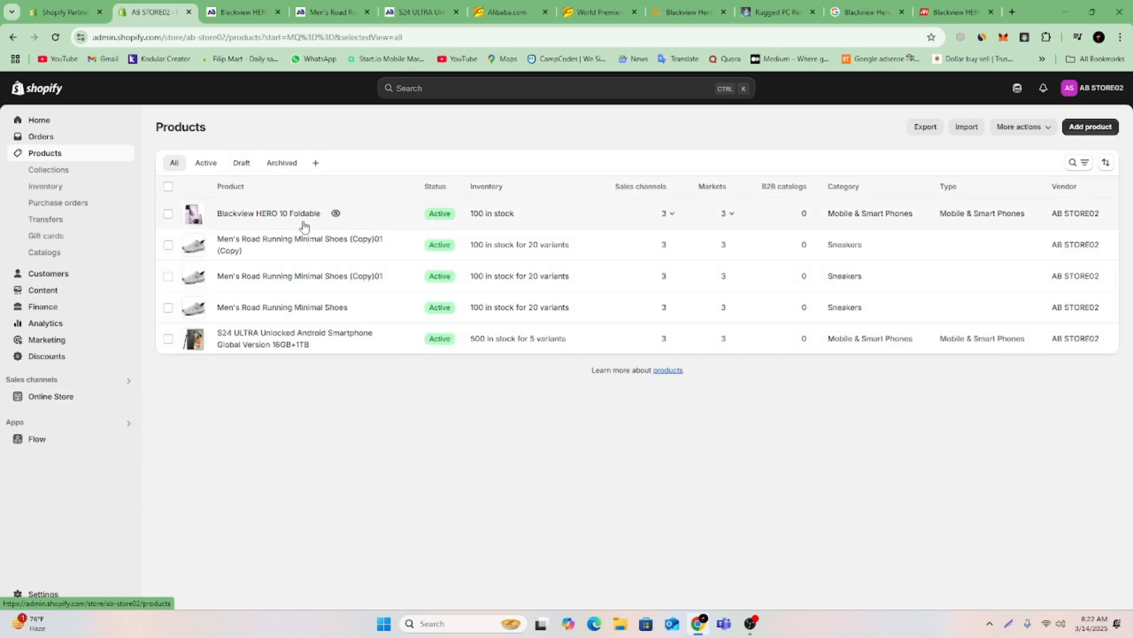
{"action": "left_click", "coordinate": [279, 215]}
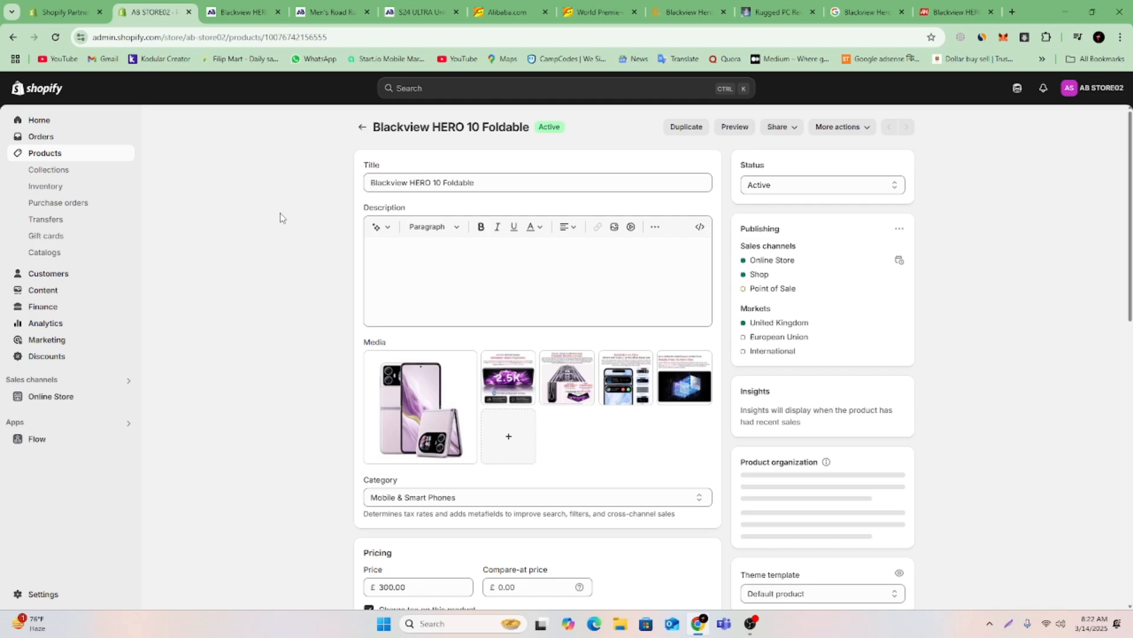
{"action": "scroll", "coordinate": [952, 424], "scroll_direction": "down", "scroll_amount": 8}
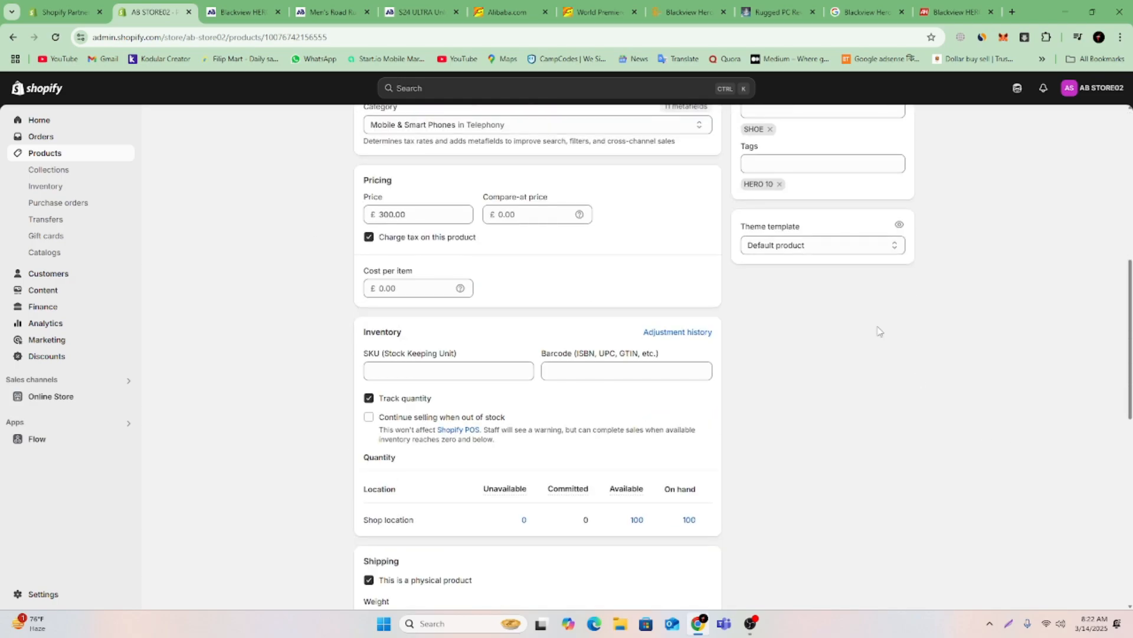
{"action": "left_click", "coordinate": [789, 251]}
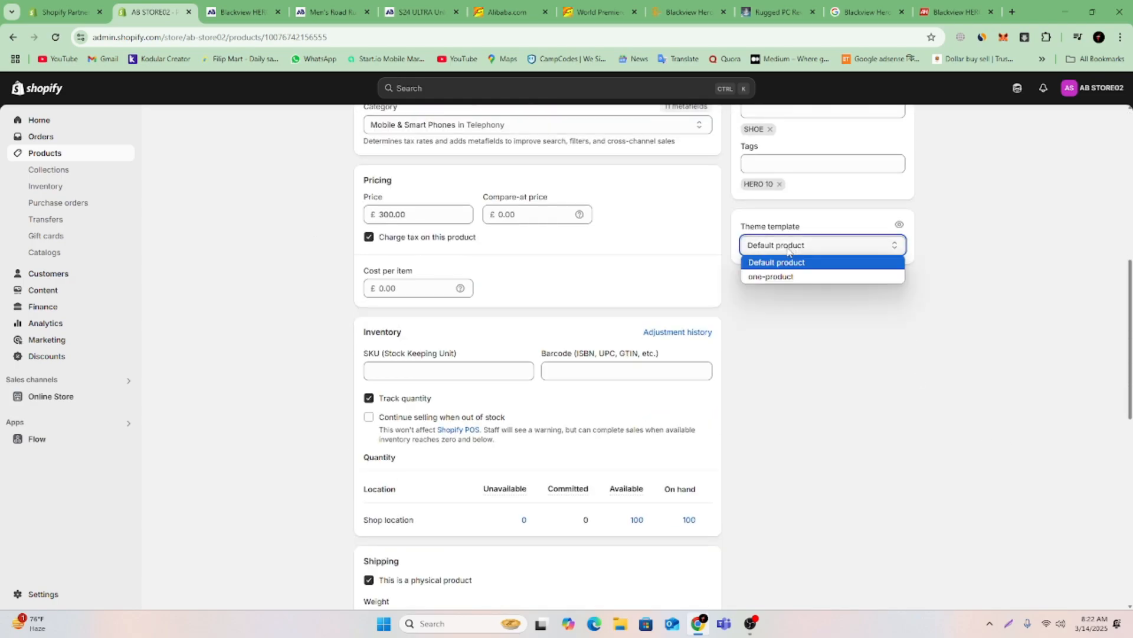
{"action": "left_click", "coordinate": [780, 282]}
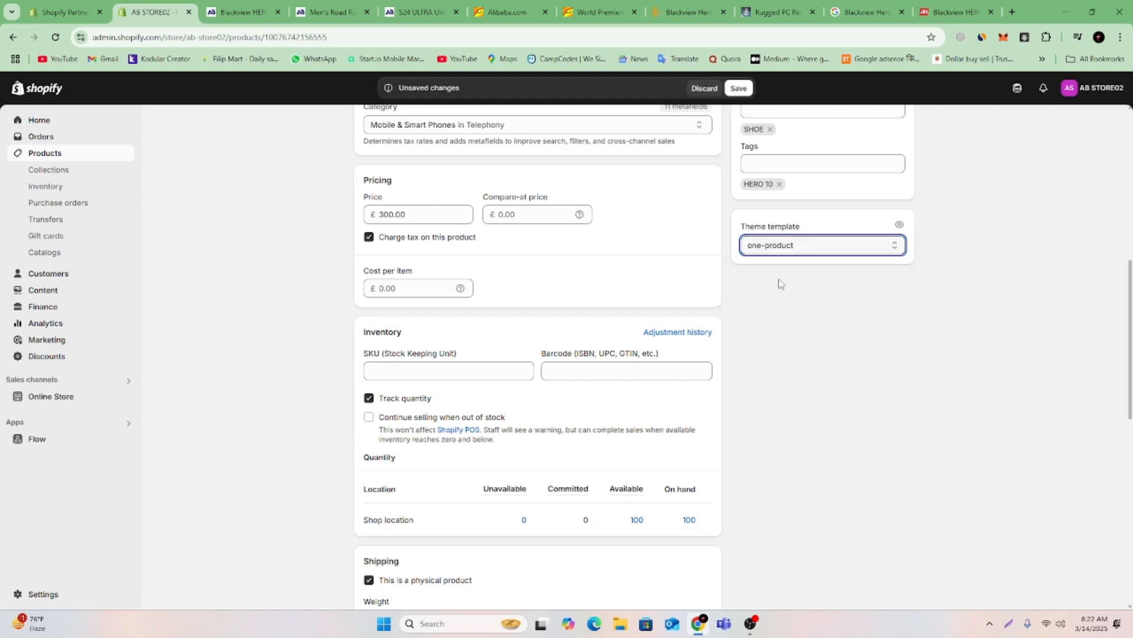
{"action": "left_click", "coordinate": [740, 88]}
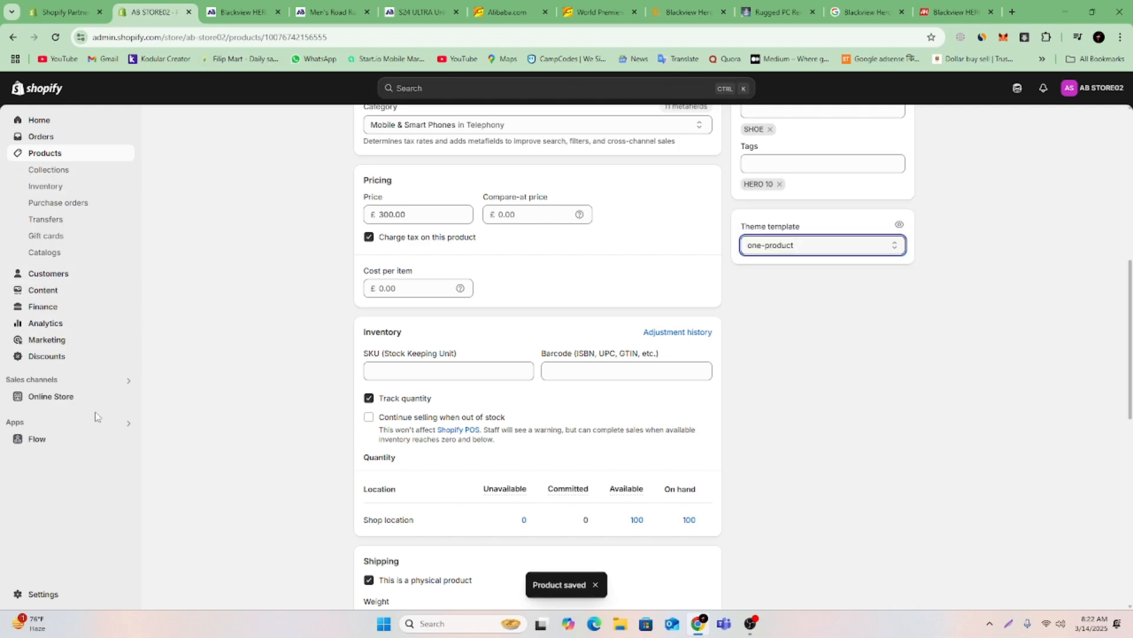
Reopen the Dawn theme for customizing and load its one-product product template.
{"action": "left_click", "coordinate": [89, 398]}
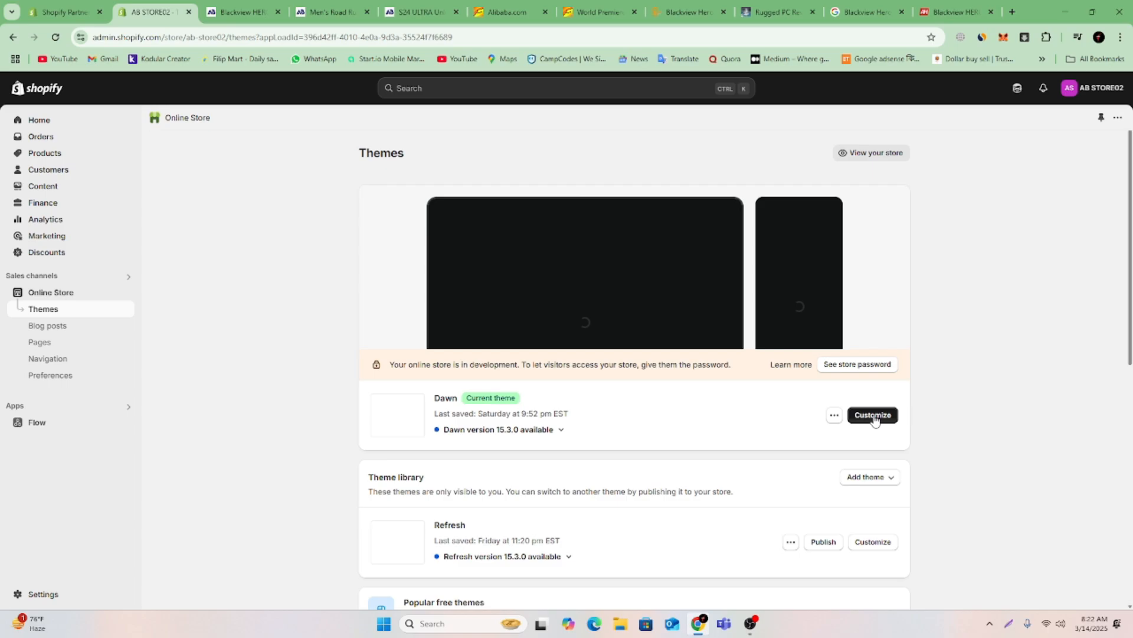
{"action": "left_click", "coordinate": [874, 419]}
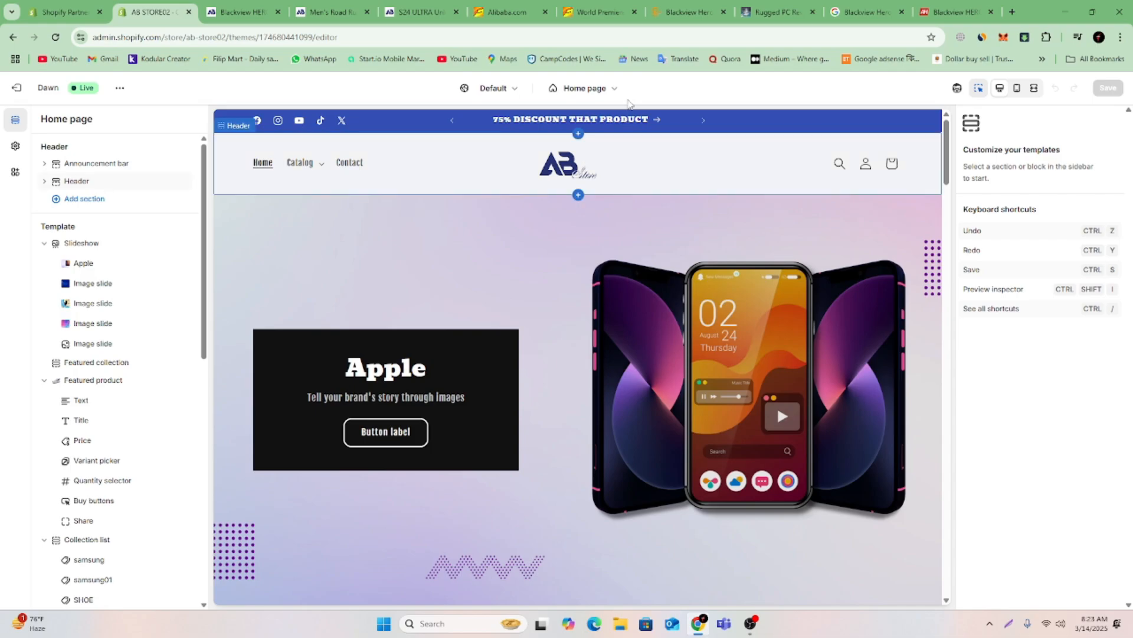
{"action": "left_click", "coordinate": [611, 89]}
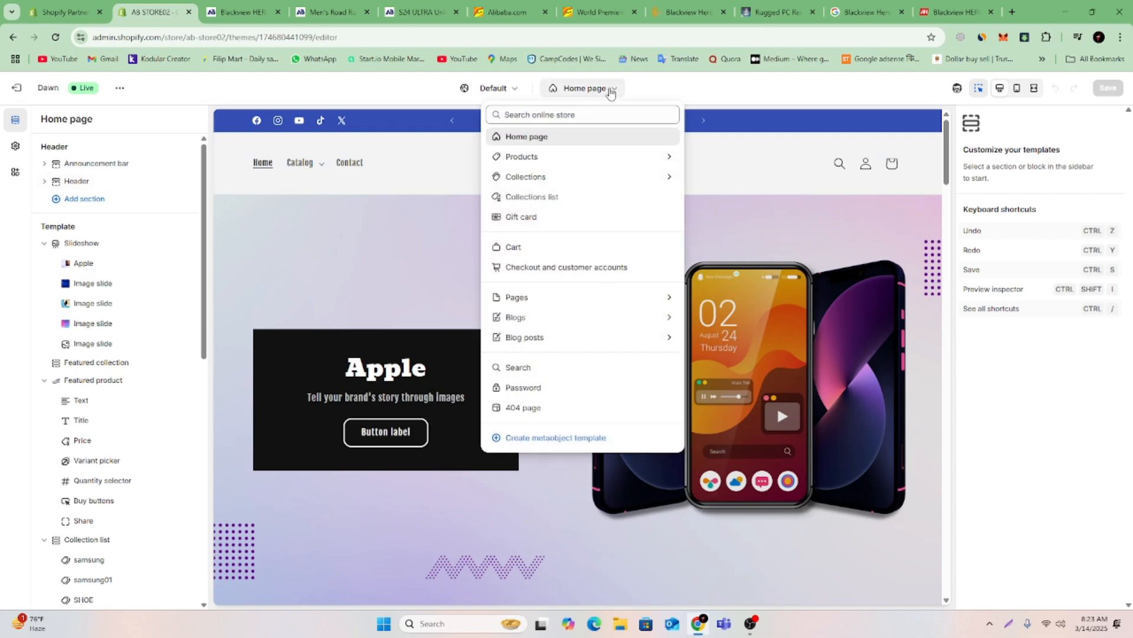
{"action": "left_click", "coordinate": [555, 168]}
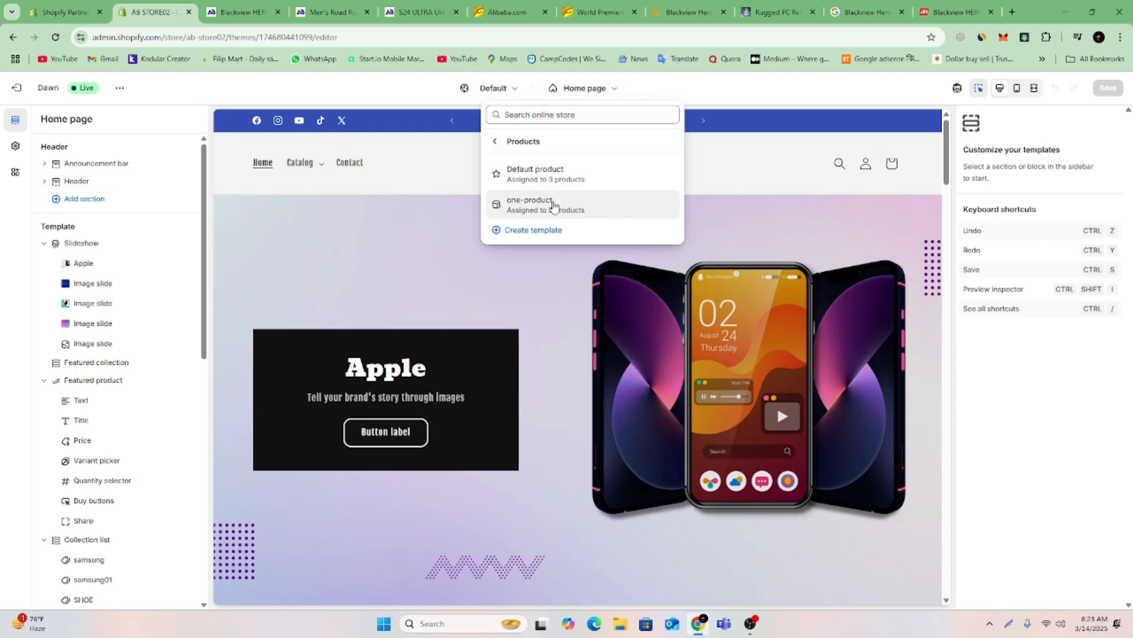
{"action": "left_click", "coordinate": [554, 204]}
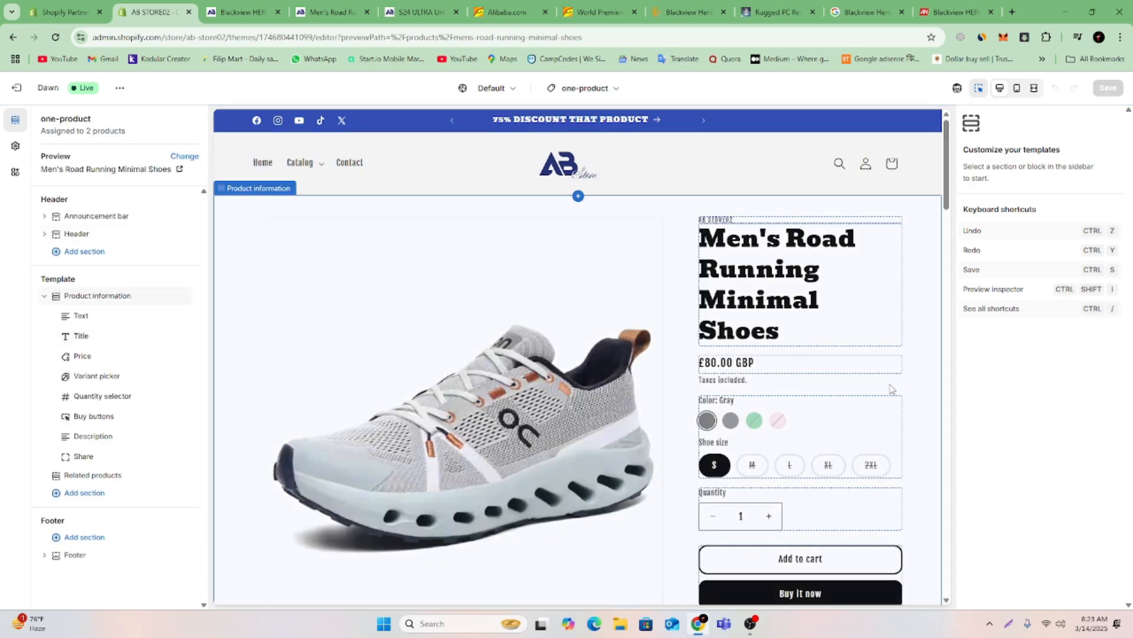
Examine the template's preview of the Men's Road Running Minimal Shoes from the product information down to the related products and footer.
{"action": "scroll", "coordinate": [853, 354], "scroll_direction": "down", "scroll_amount": 8}
{"action": "scroll", "coordinate": [845, 367], "scroll_direction": "up", "scroll_amount": 8}
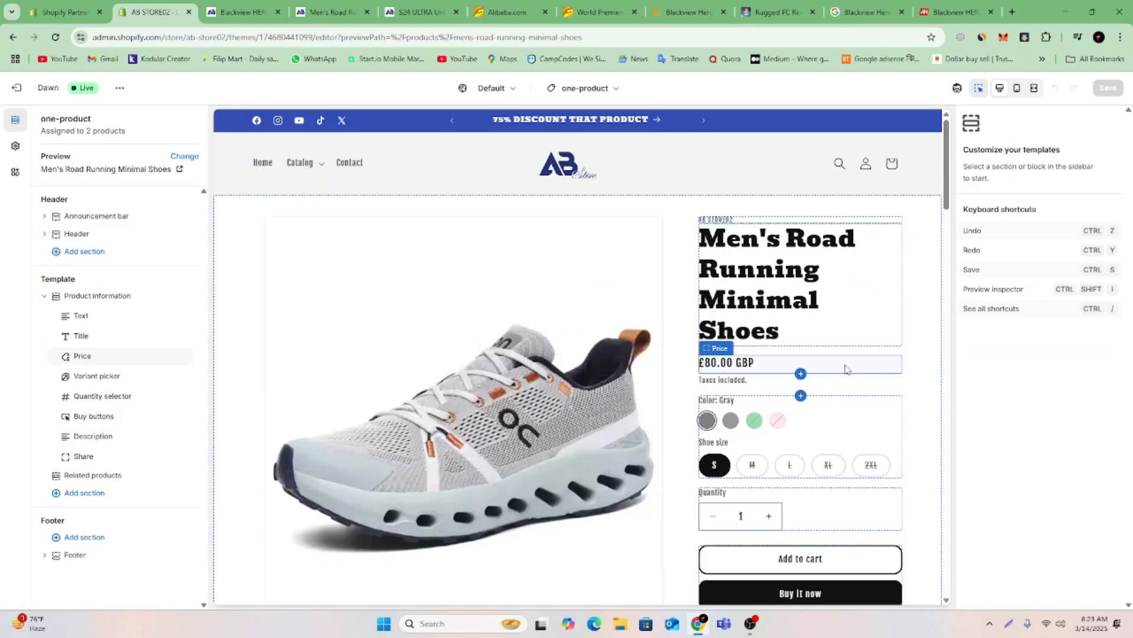
{"action": "scroll", "coordinate": [637, 292], "scroll_direction": "down", "scroll_amount": 10}
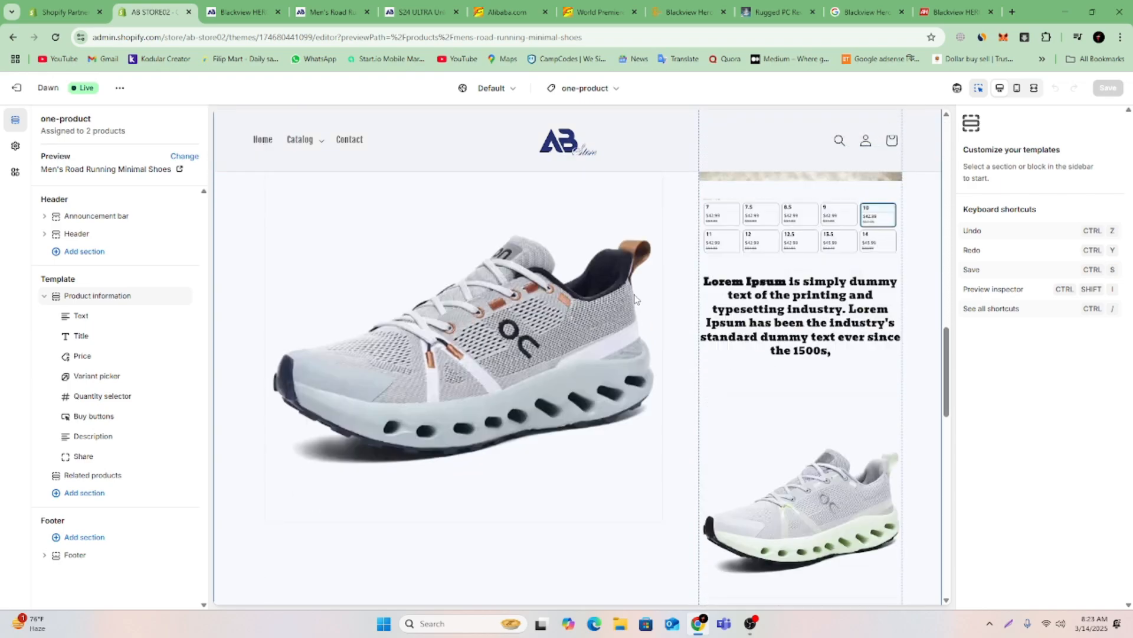
{"action": "scroll", "coordinate": [636, 300], "scroll_direction": "up", "scroll_amount": 7}
{"action": "scroll", "coordinate": [636, 300], "scroll_direction": "up", "scroll_amount": 4}
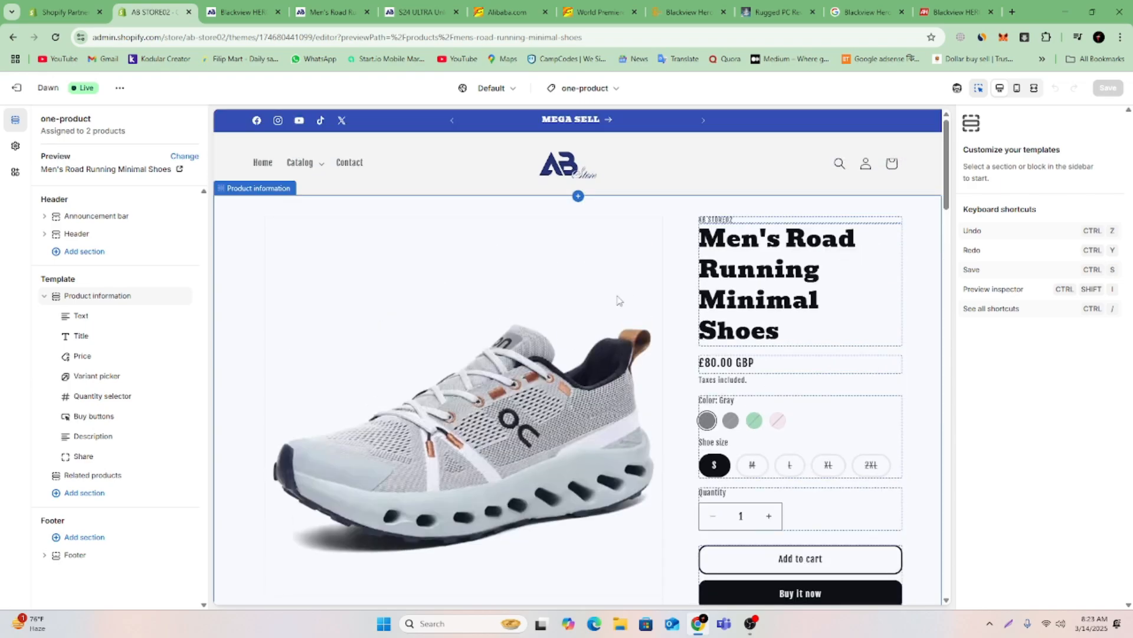
{"action": "left_click", "coordinate": [601, 88]}
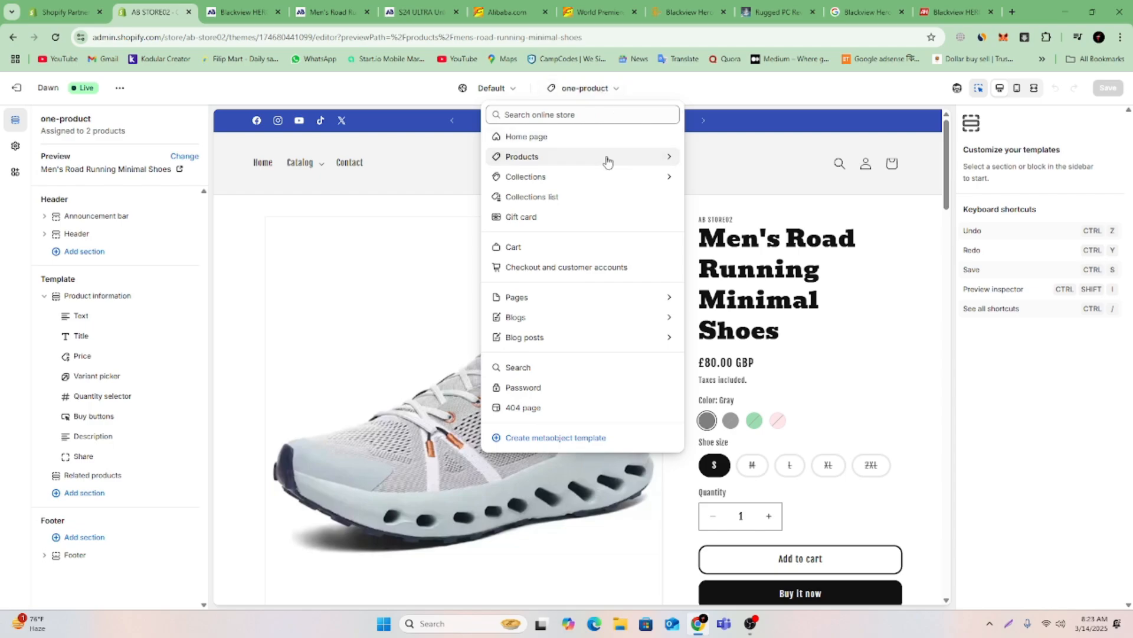
{"action": "left_click", "coordinate": [730, 164]}
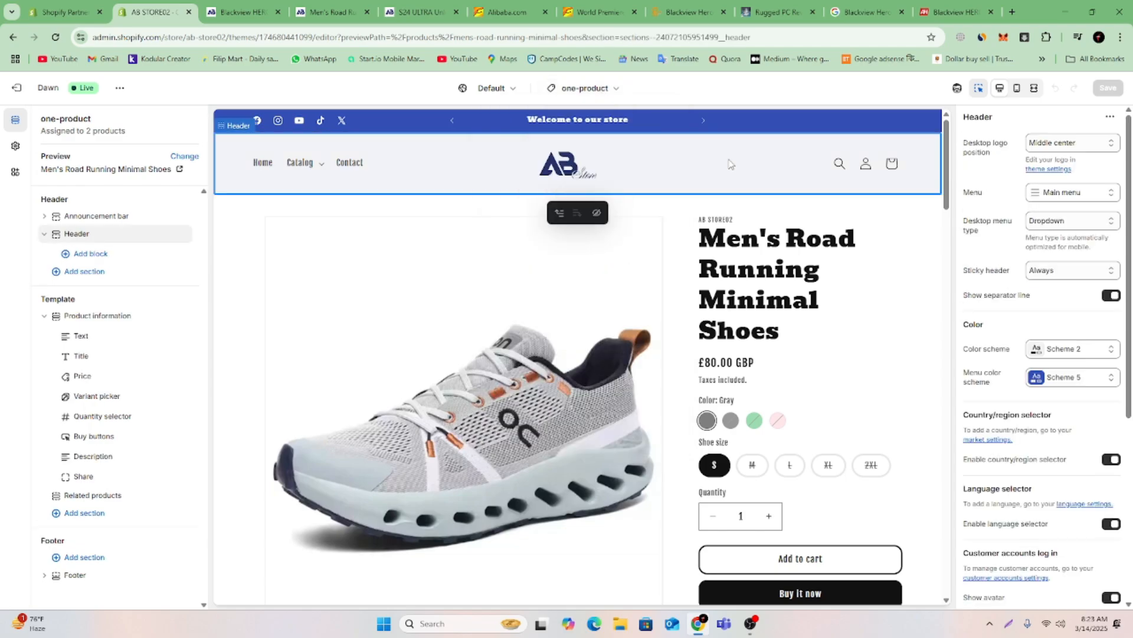
{"action": "scroll", "coordinate": [736, 217], "scroll_direction": "down", "scroll_amount": 15}
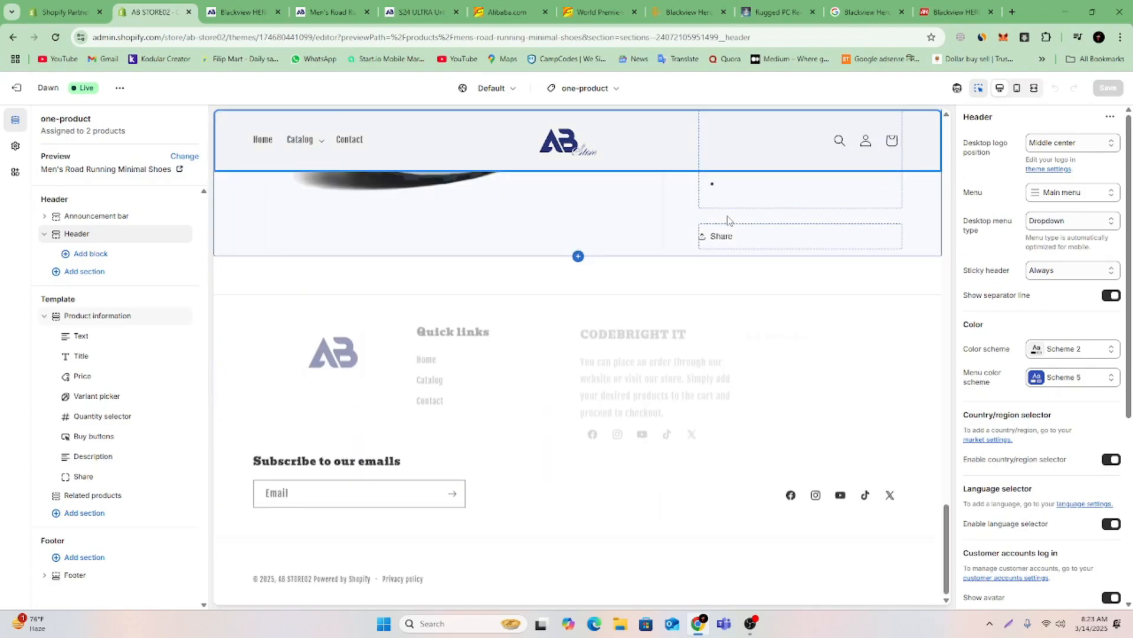
{"action": "scroll", "coordinate": [728, 220], "scroll_direction": "down", "scroll_amount": 5}
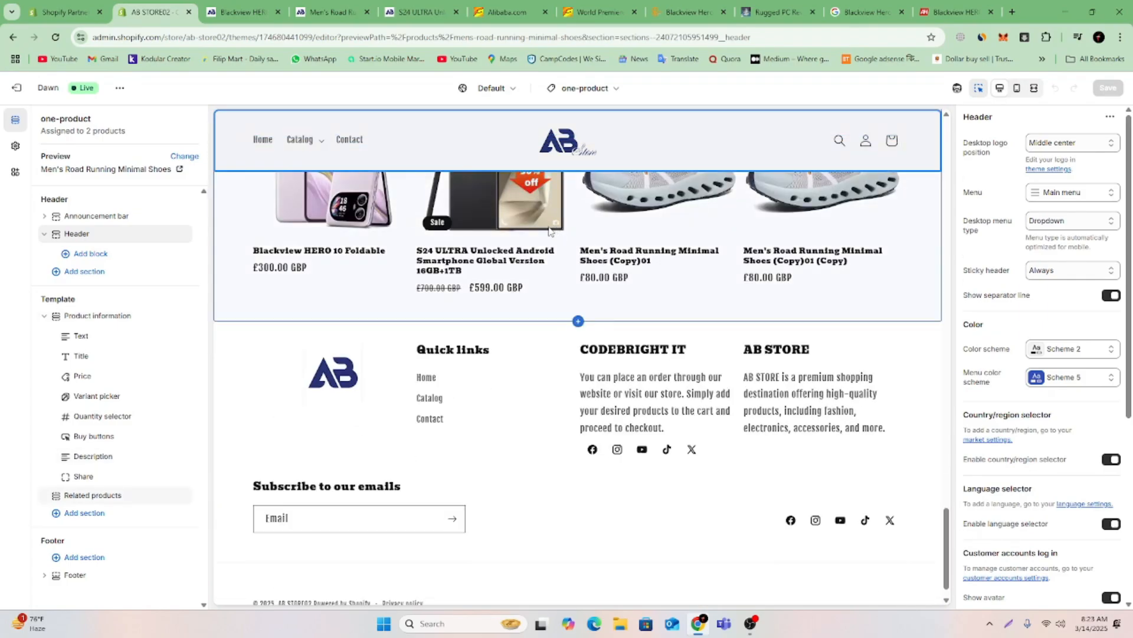
Leave the theme editor and check the theme template of the Men's Road Running Minimal Shoes (Copy)01 (Copy) product, returning to the product list.
{"action": "left_click", "coordinate": [18, 89]}
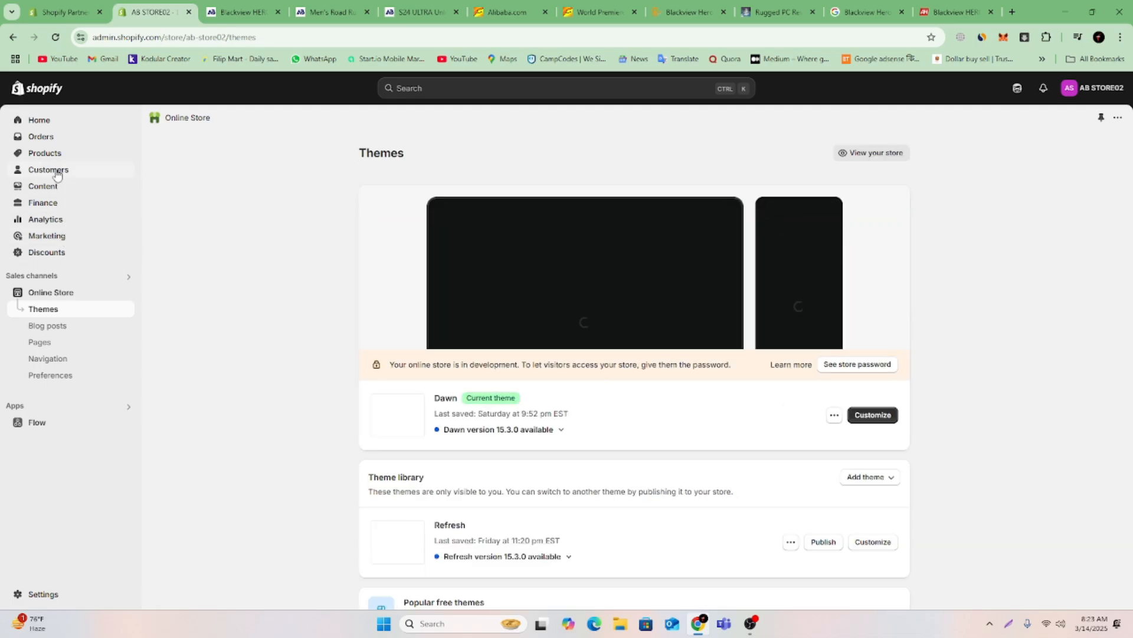
{"action": "left_click", "coordinate": [56, 158]}
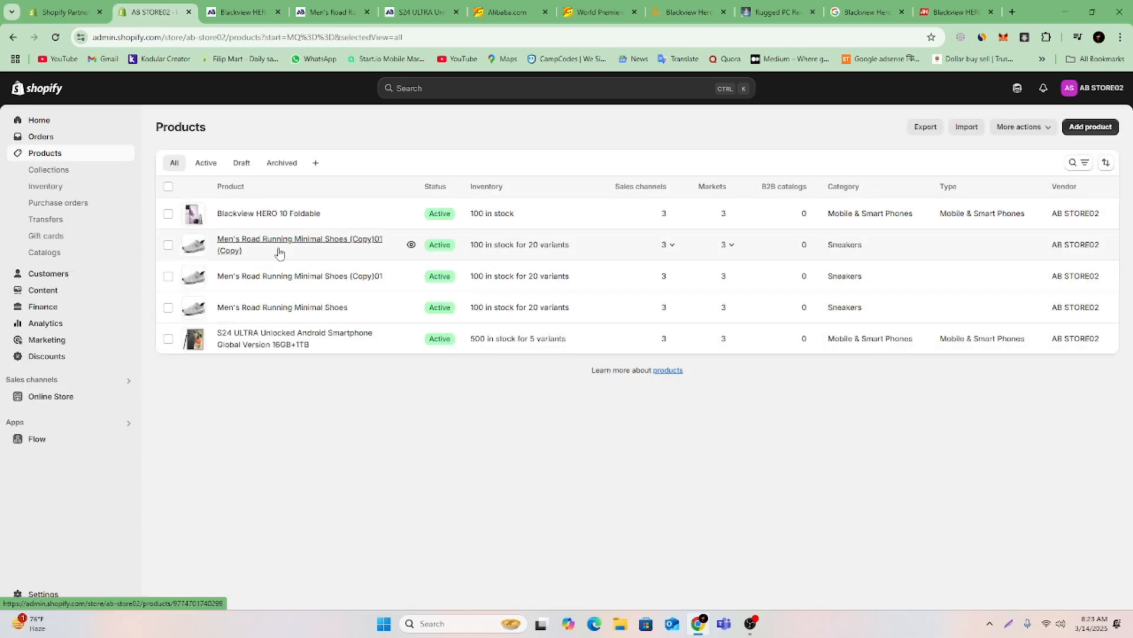
{"action": "left_click", "coordinate": [280, 253]}
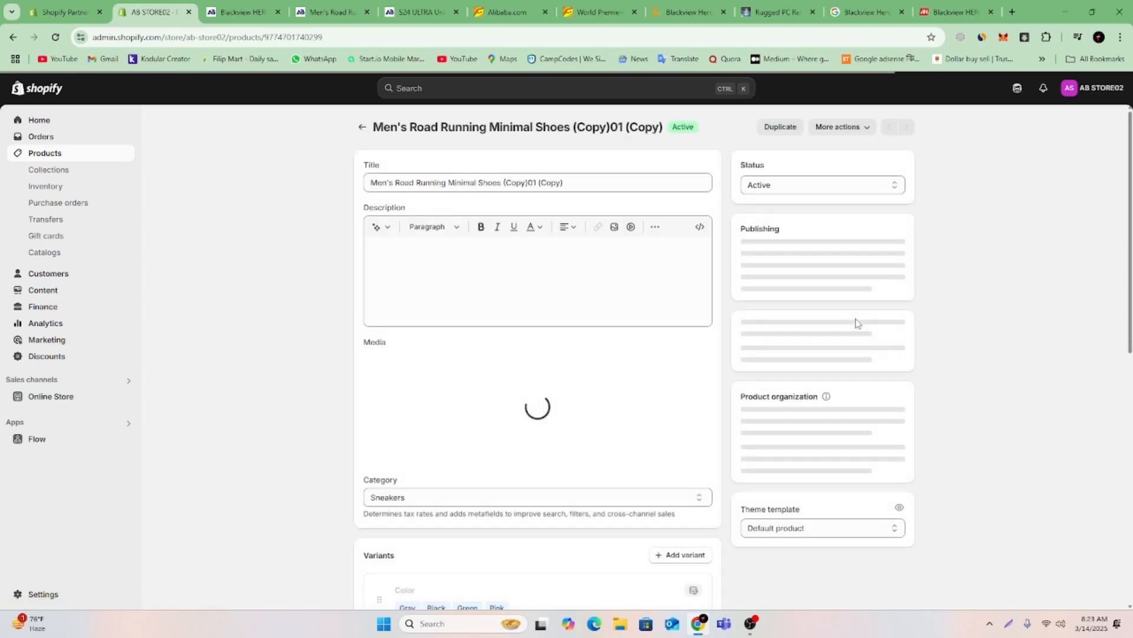
{"action": "scroll", "coordinate": [833, 329], "scroll_direction": "down", "scroll_amount": 6}
{"action": "scroll", "coordinate": [823, 334], "scroll_direction": "down", "scroll_amount": 5}
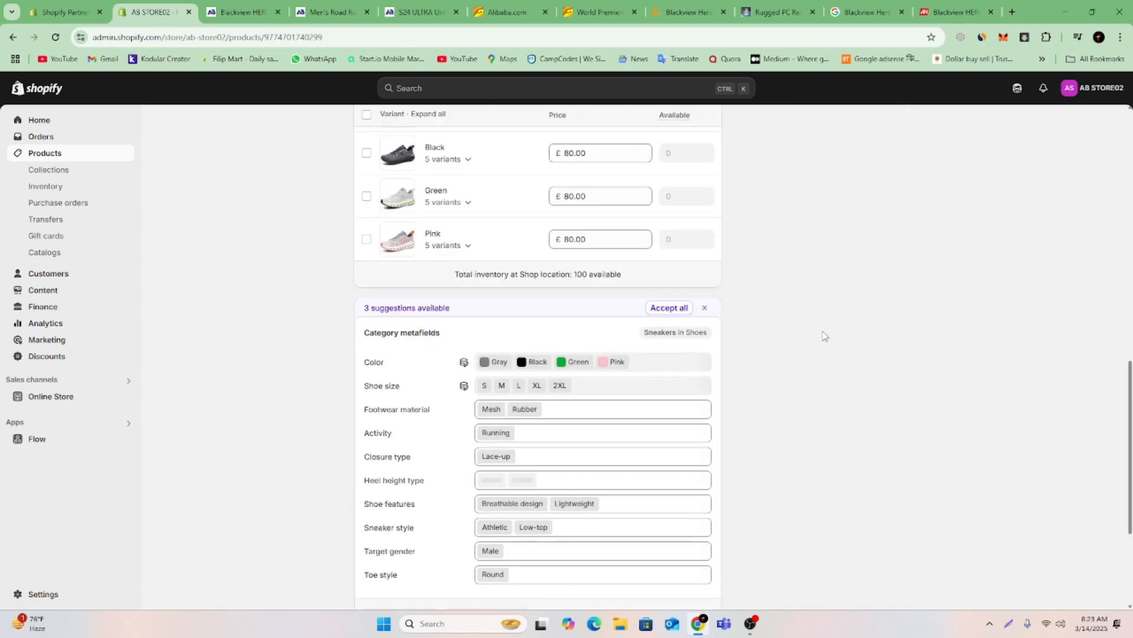
{"action": "scroll", "coordinate": [820, 336], "scroll_direction": "up", "scroll_amount": 11}
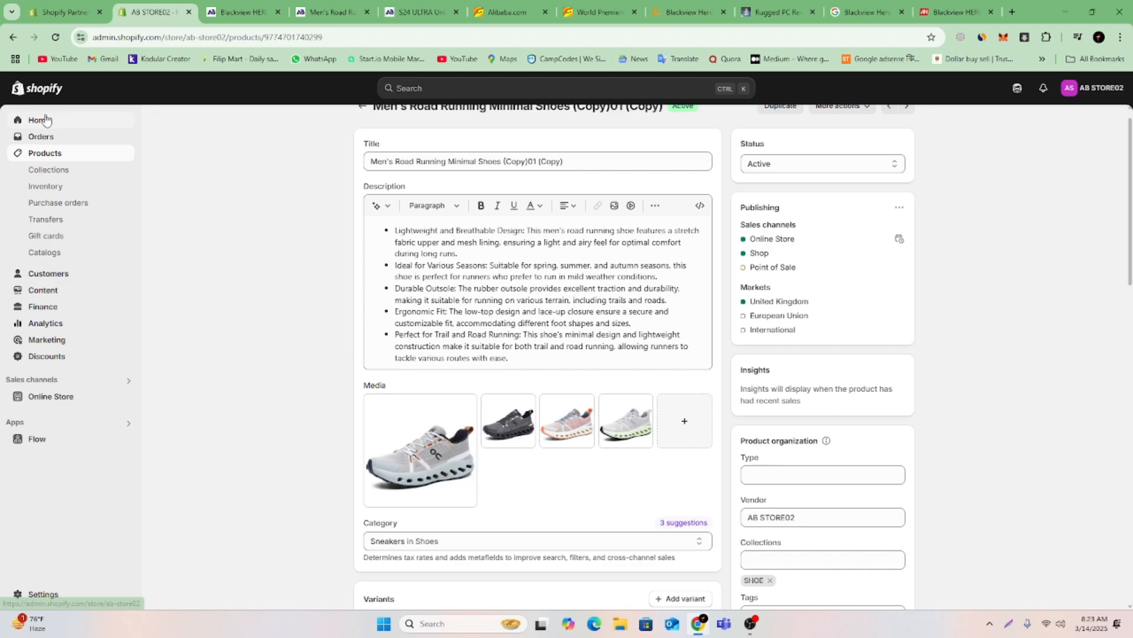
{"action": "left_click", "coordinate": [13, 38]}
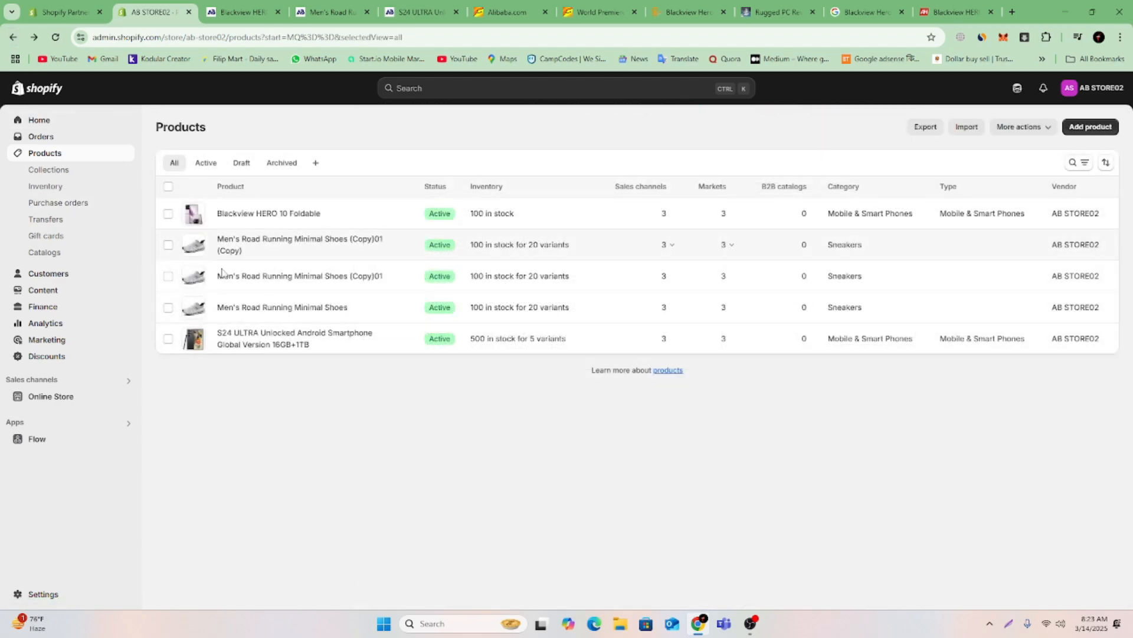
Set the theme template of the Men's Road Running Minimal Shoes product to Default product and save it.
{"action": "left_click", "coordinate": [260, 310]}
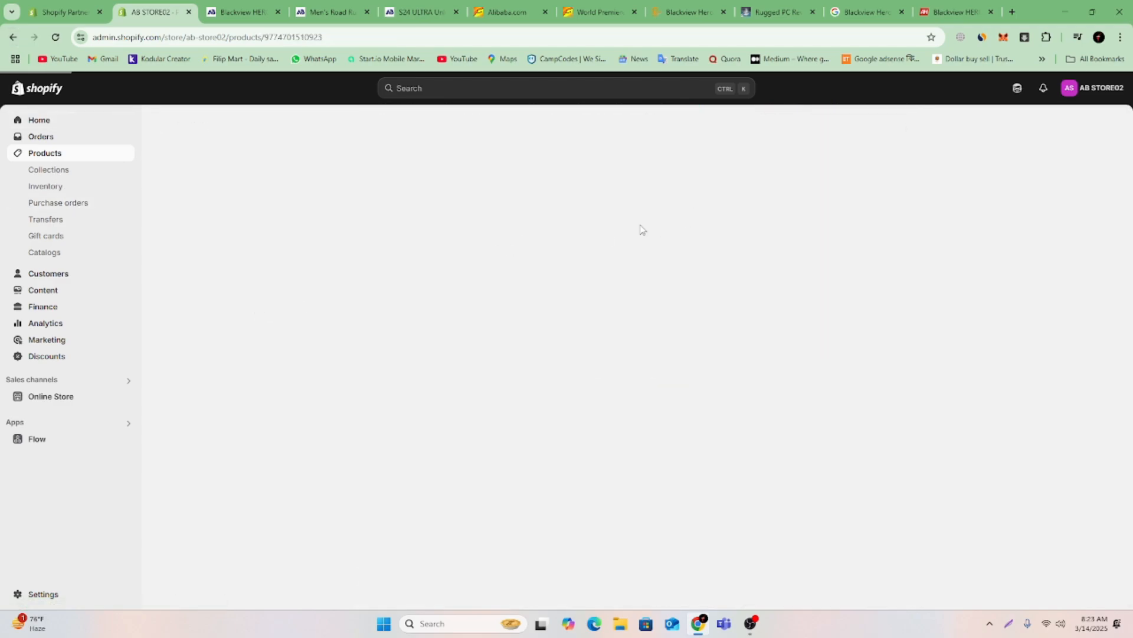
{"action": "scroll", "coordinate": [843, 418], "scroll_direction": "down", "scroll_amount": 3}
{"action": "scroll", "coordinate": [826, 425], "scroll_direction": "down", "scroll_amount": 9}
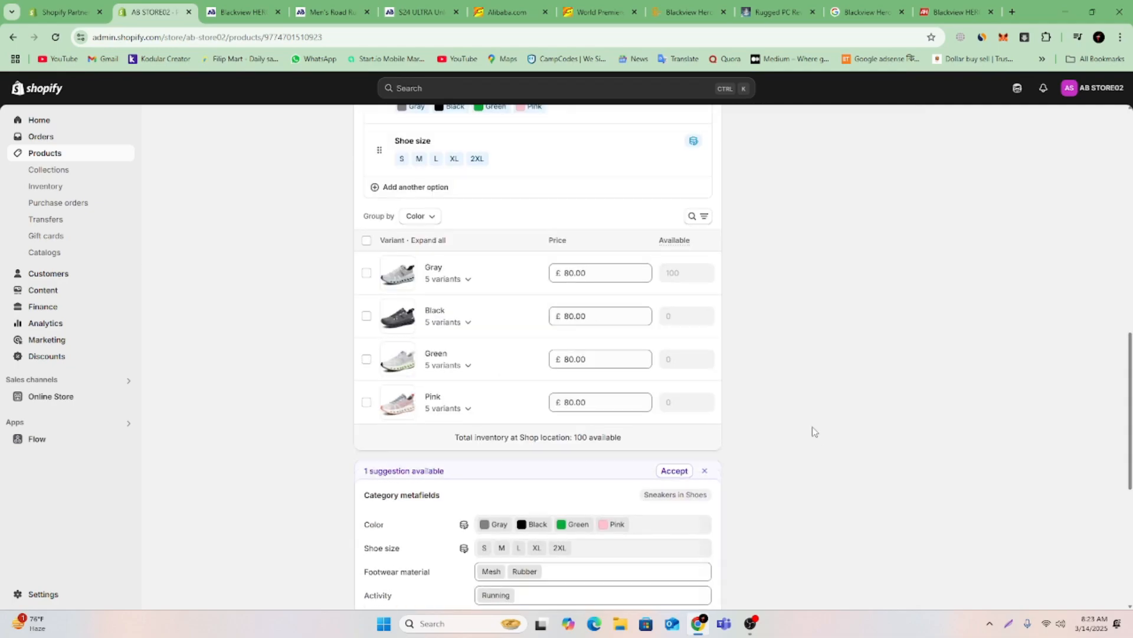
{"action": "scroll", "coordinate": [813, 428], "scroll_direction": "up", "scroll_amount": 8}
{"action": "left_click", "coordinate": [824, 471]}
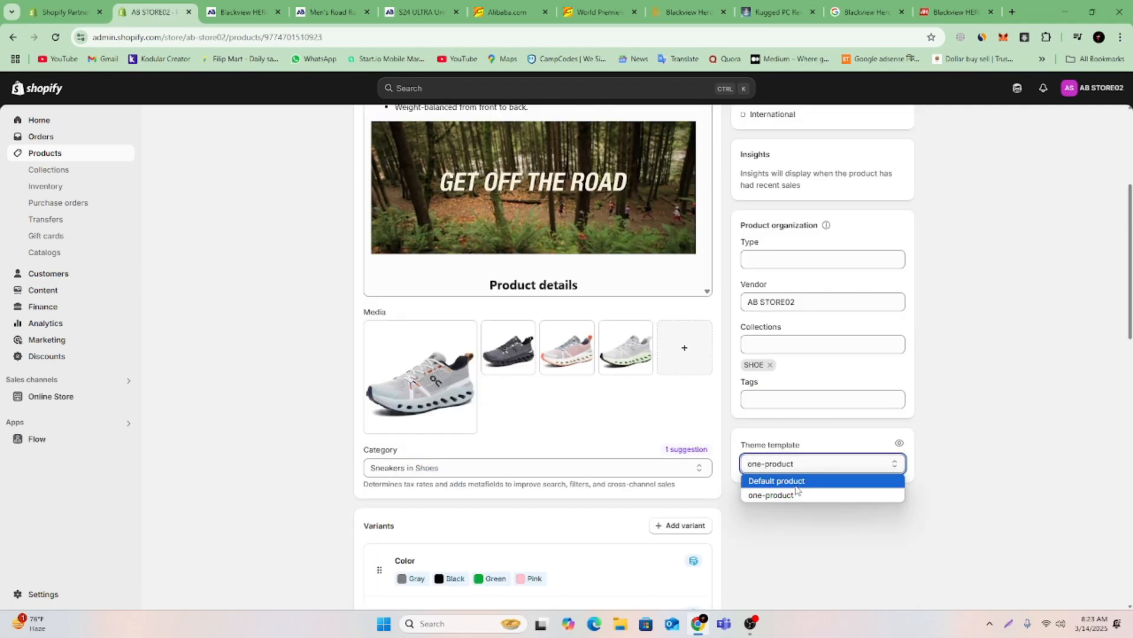
{"action": "left_click", "coordinate": [803, 483]}
{"action": "left_click", "coordinate": [738, 88]}
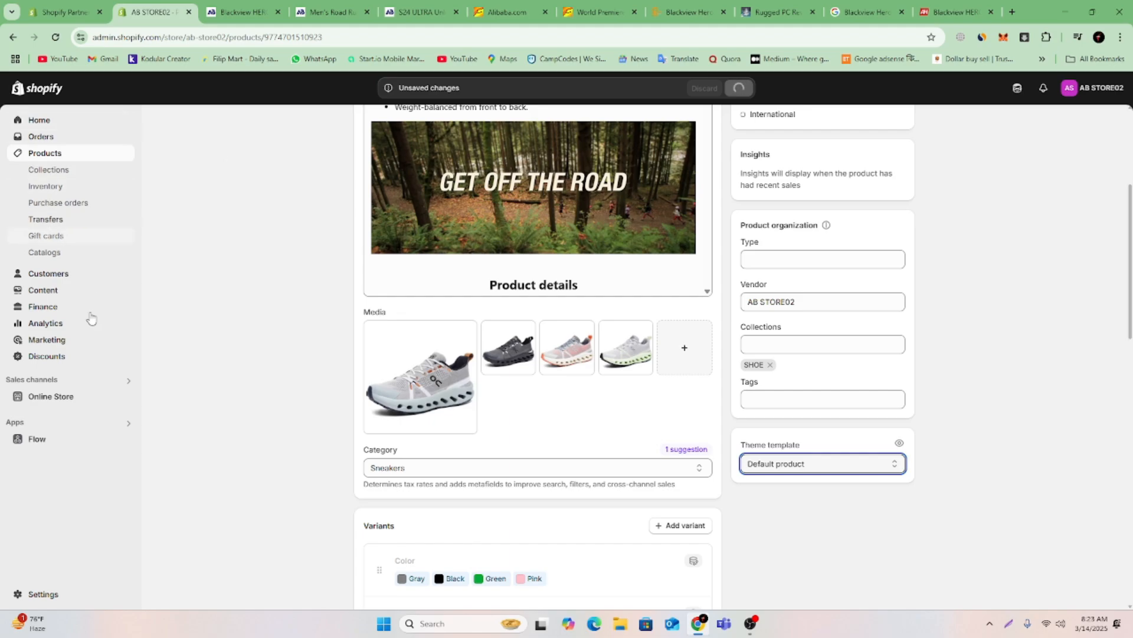
Reopen the Dawn theme for customizing, load its one-product template and review the Blackview HERO 10 Foldable preview.
{"action": "left_click", "coordinate": [54, 399]}
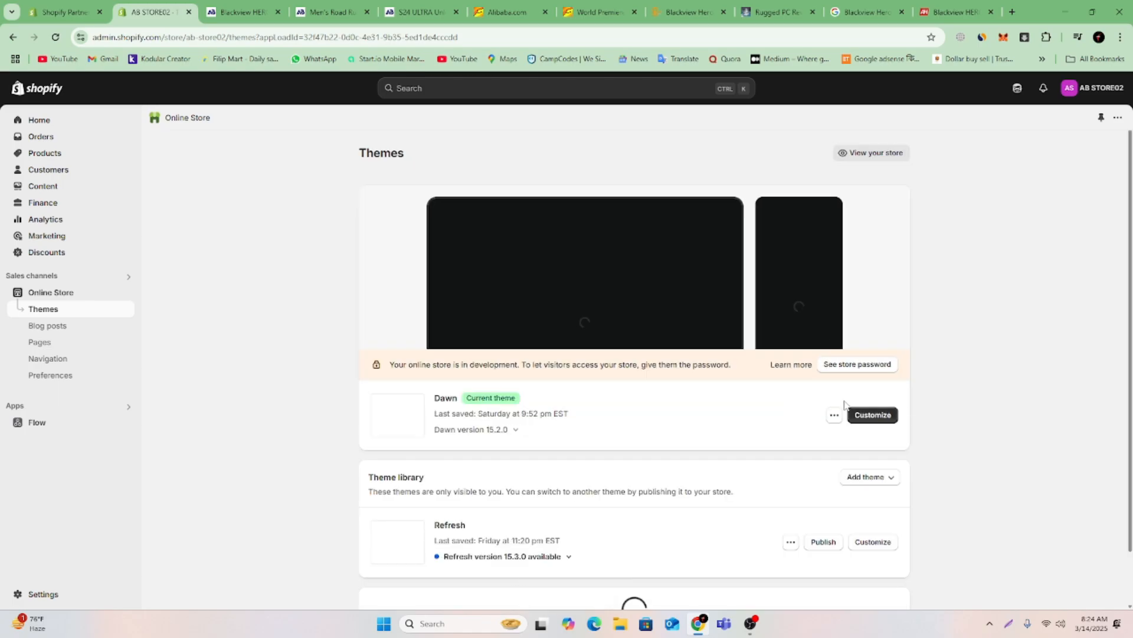
{"action": "left_click", "coordinate": [869, 418]}
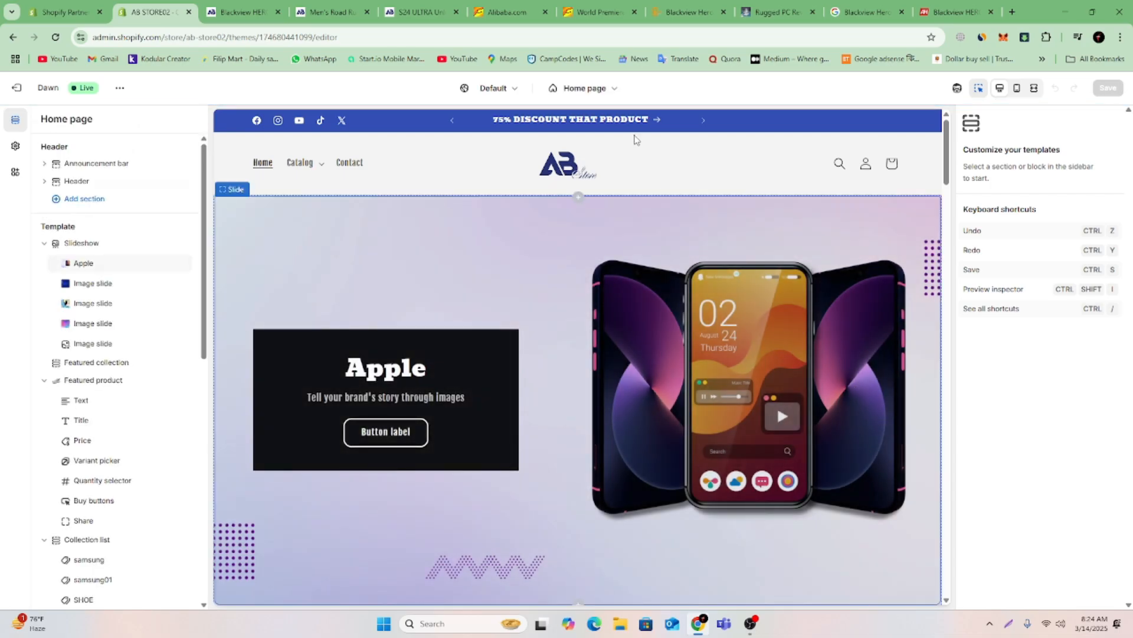
{"action": "left_click", "coordinate": [583, 88]}
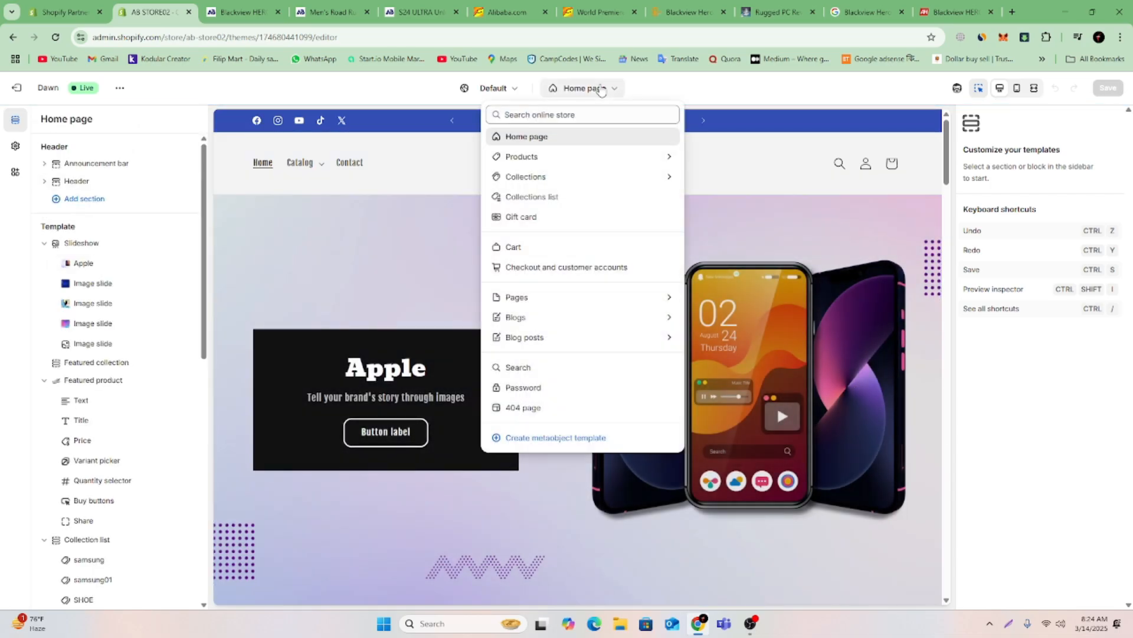
{"action": "left_click", "coordinate": [572, 159]}
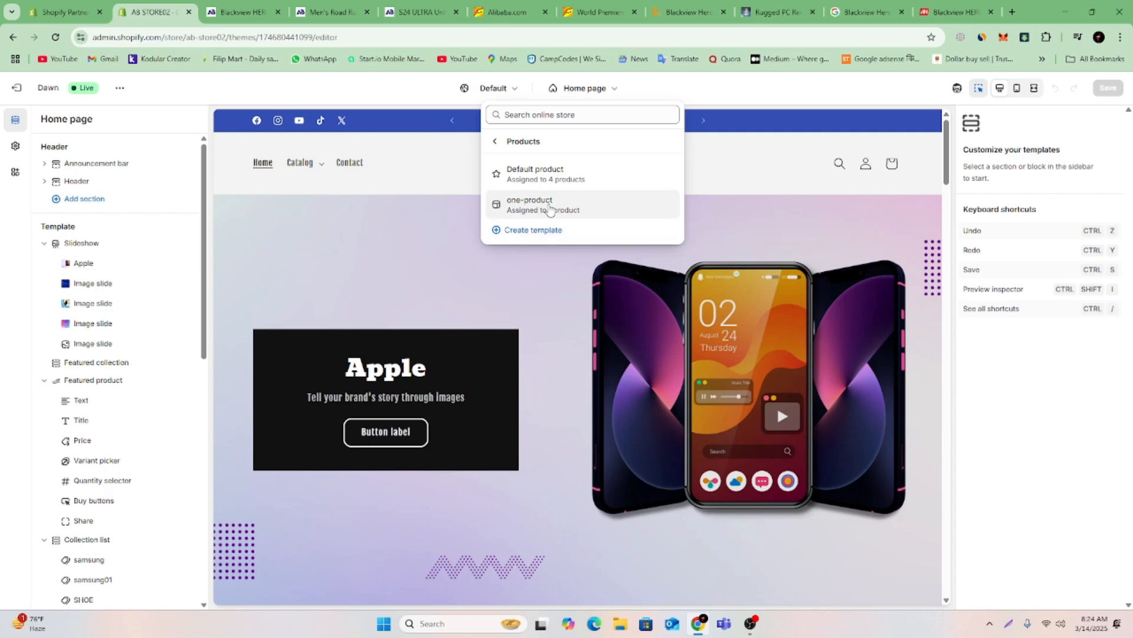
{"action": "left_click", "coordinate": [549, 207]}
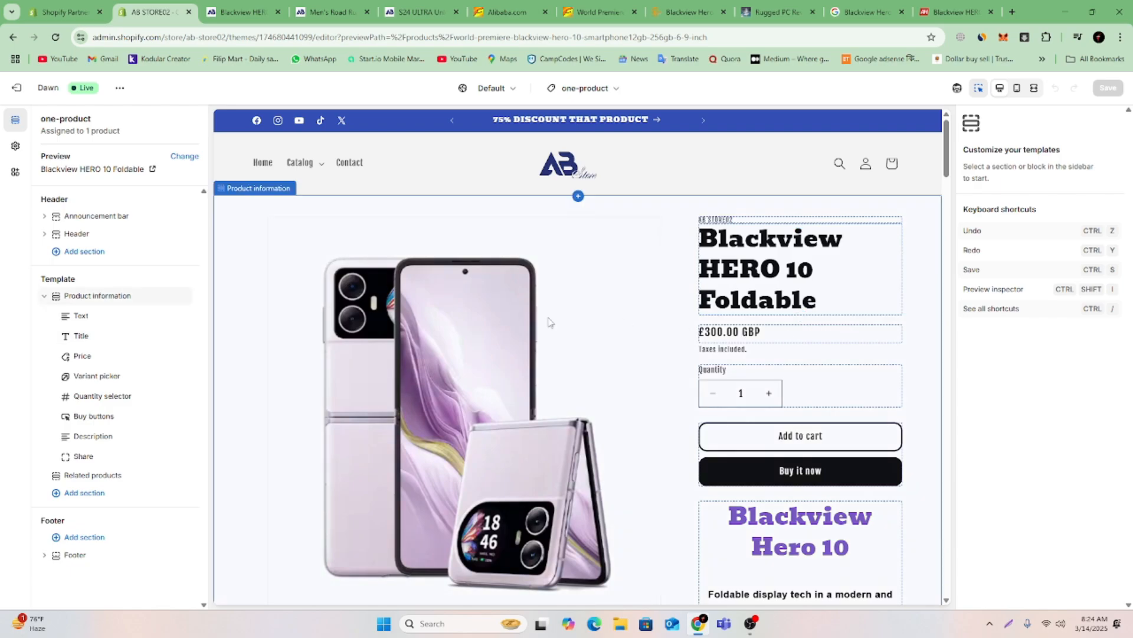
{"action": "scroll", "coordinate": [603, 402], "scroll_direction": "down", "scroll_amount": 6}
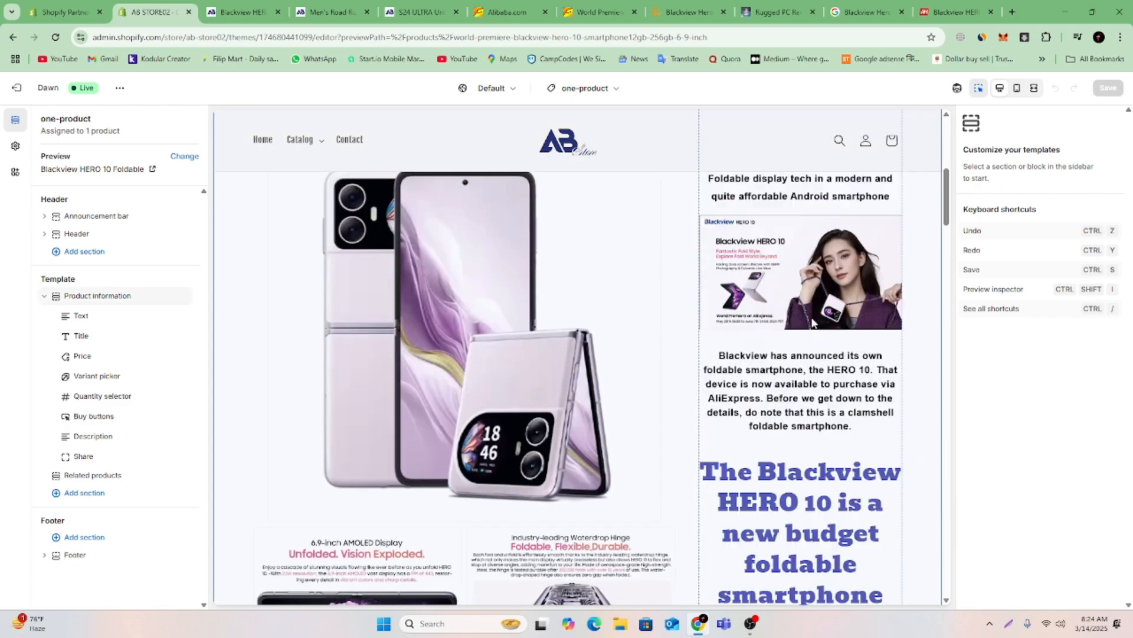
{"action": "scroll", "coordinate": [812, 322], "scroll_direction": "down", "scroll_amount": 15}
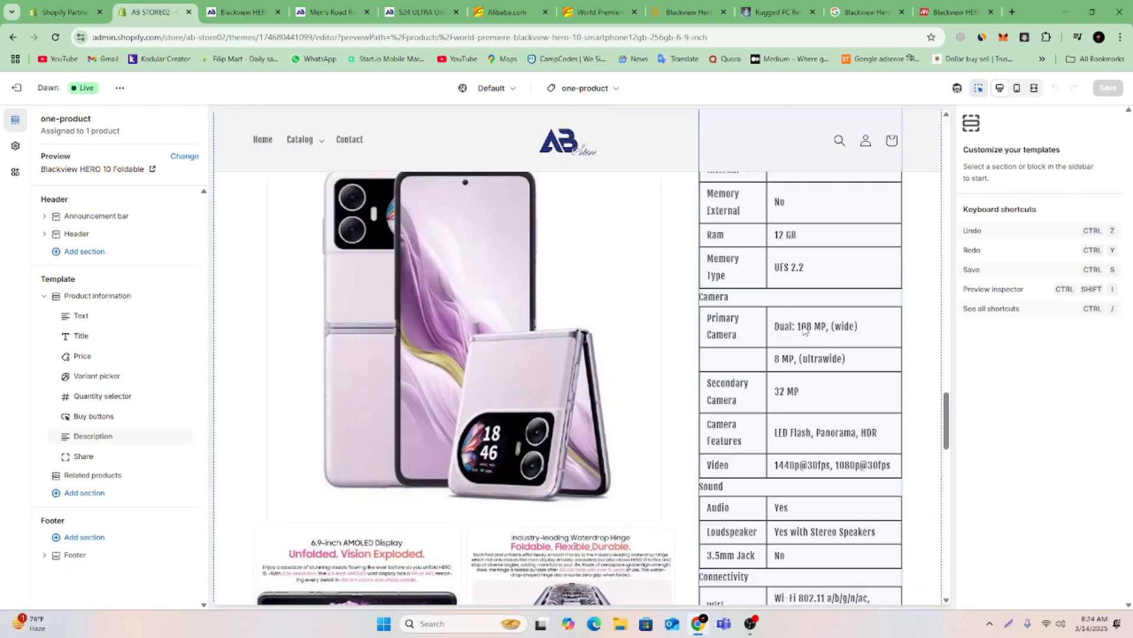
{"action": "scroll", "coordinate": [805, 331], "scroll_direction": "down", "scroll_amount": 5}
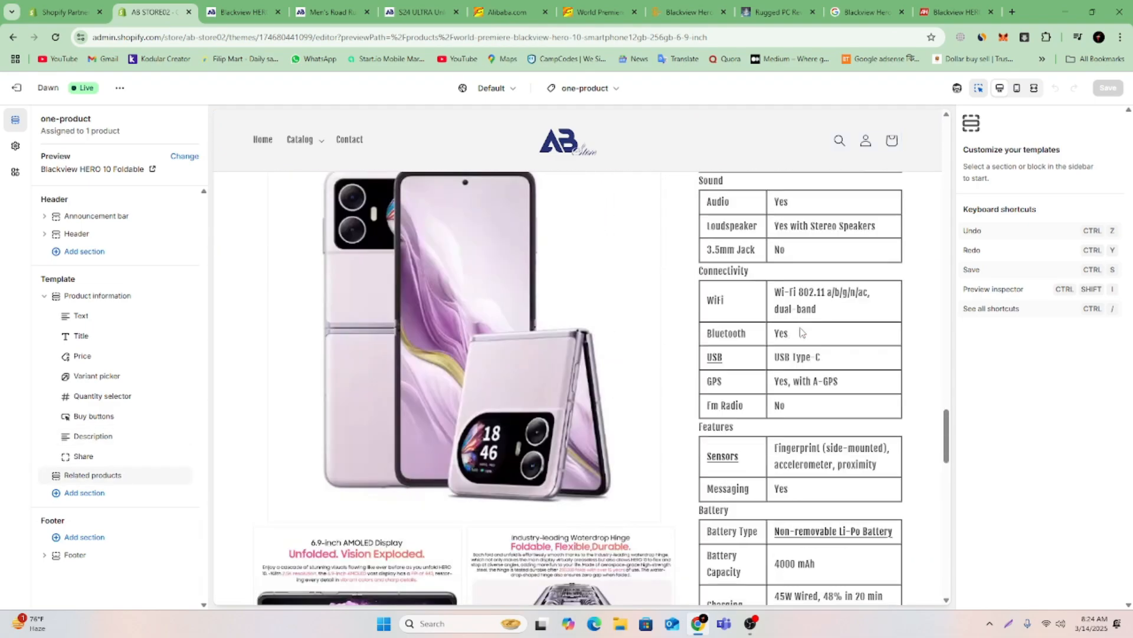
{"action": "scroll", "coordinate": [802, 332], "scroll_direction": "up", "scroll_amount": 15}
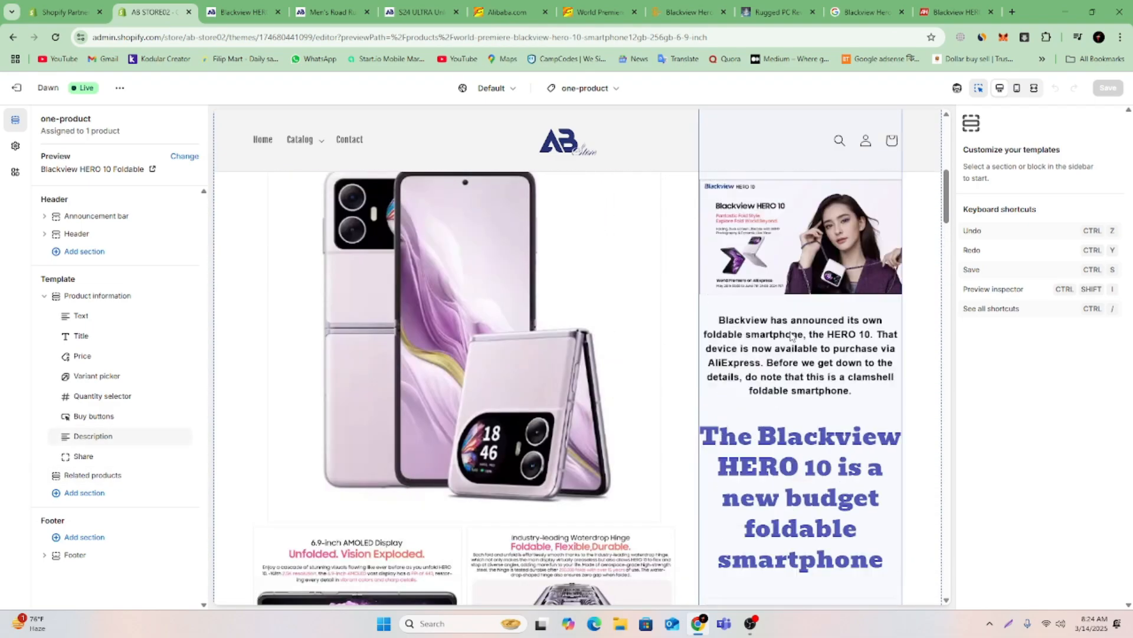
{"action": "scroll", "coordinate": [791, 335], "scroll_direction": "up", "scroll_amount": 5}
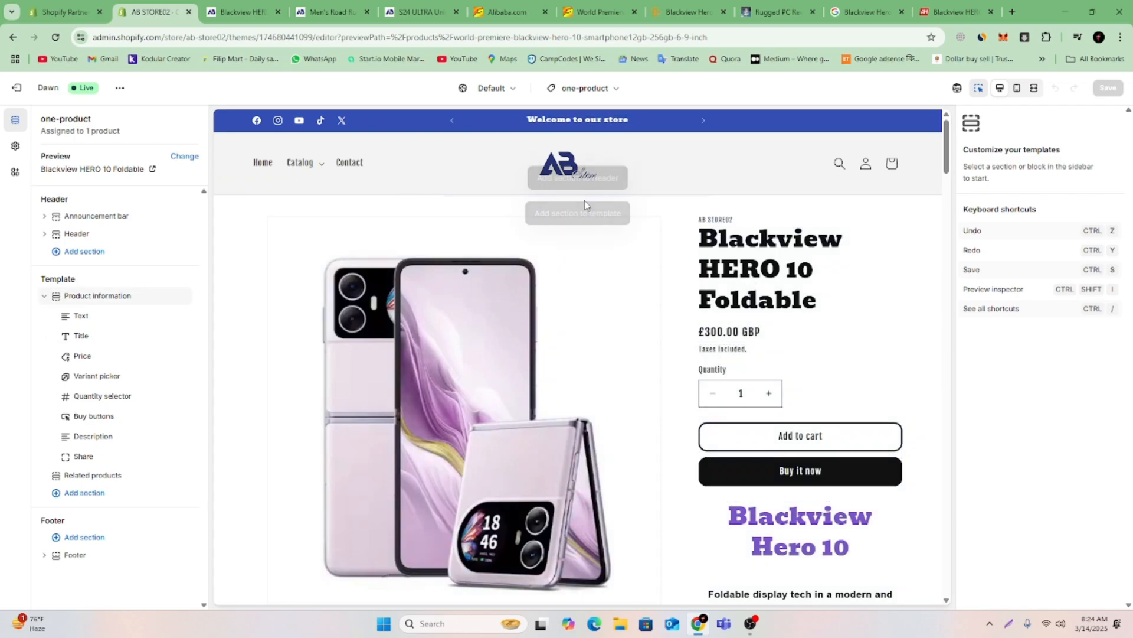
Add an Image banner section to the one-product template, place it above Product information and save the template.
{"action": "mouse_move", "coordinate": [576, 199]}
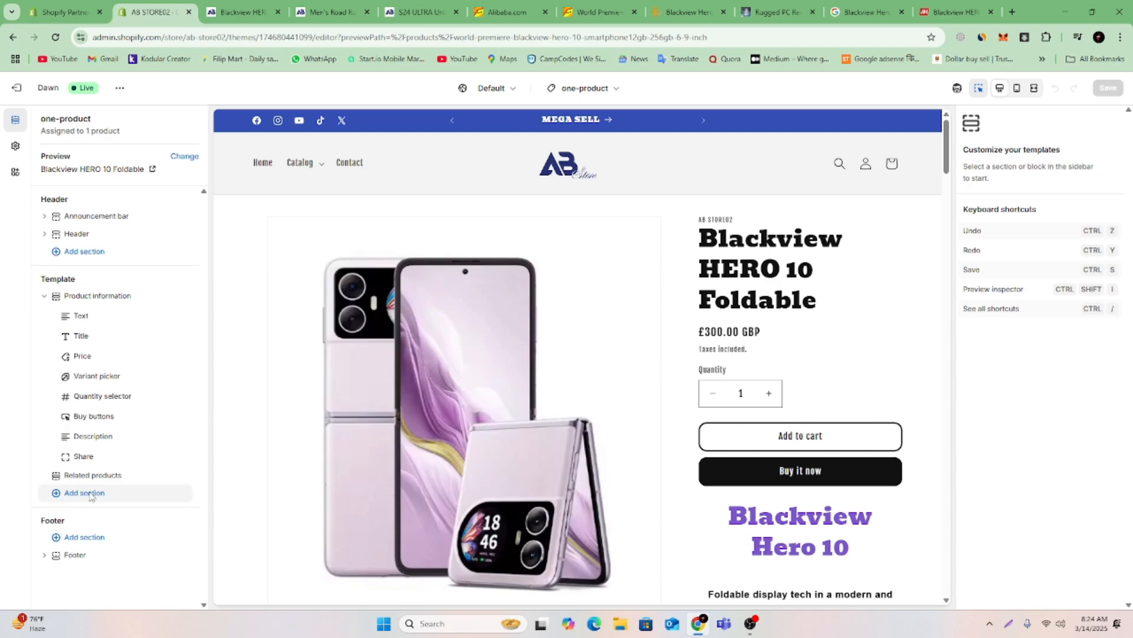
{"action": "left_click", "coordinate": [91, 496]}
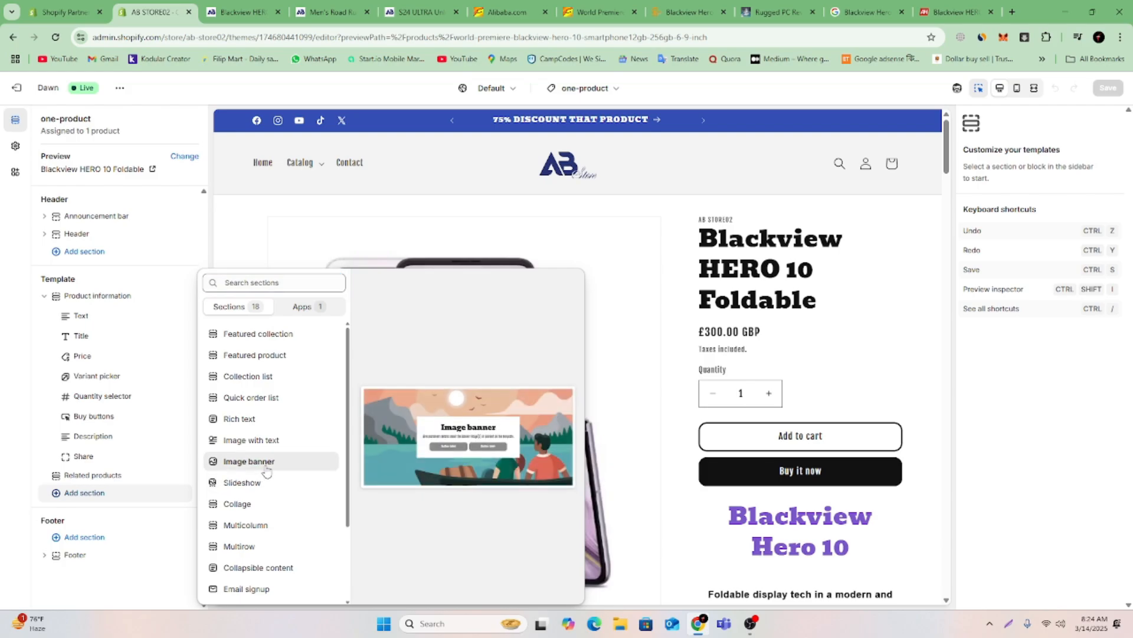
{"action": "key", "text": "Escape"}
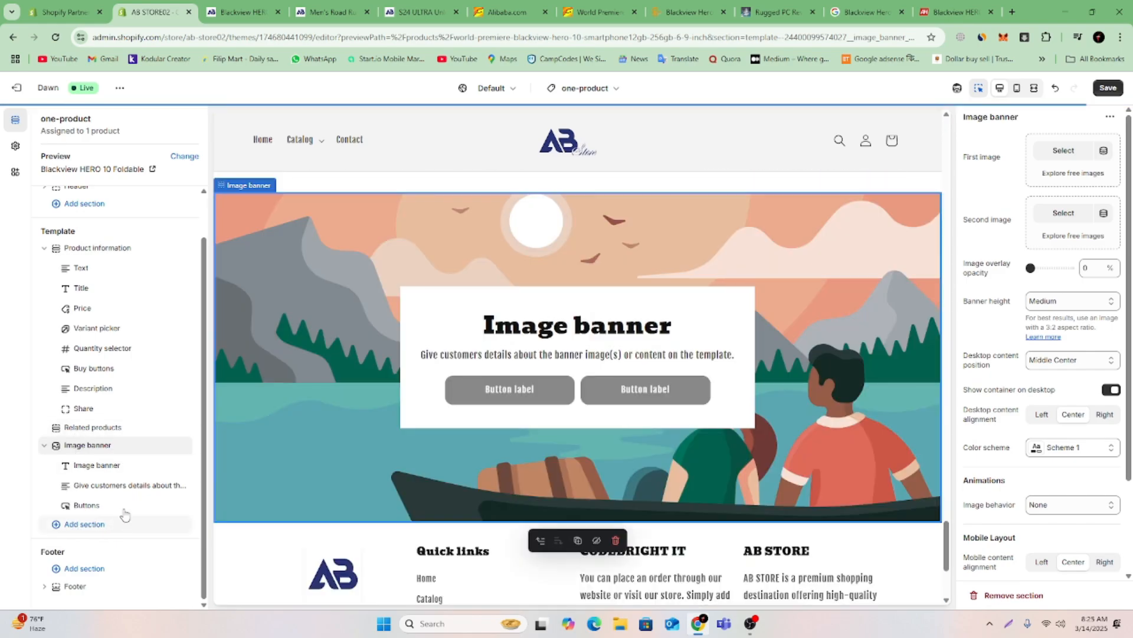
{"action": "left_click", "coordinate": [46, 446]}
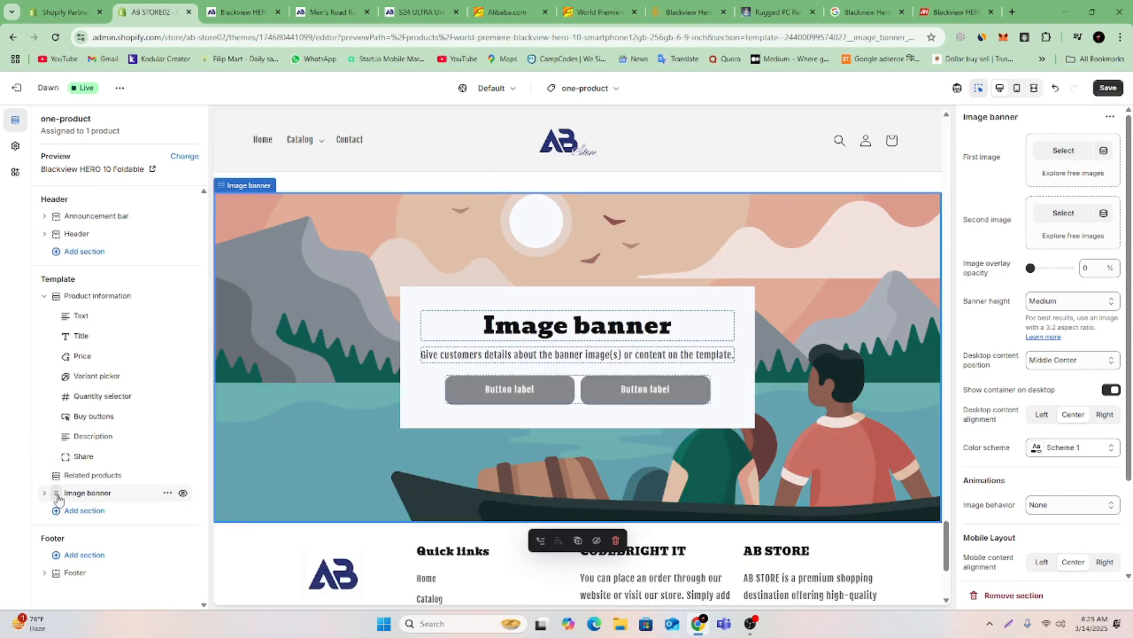
{"action": "left_click_drag", "start_coordinate": [59, 499], "coordinate": [45, 296]}
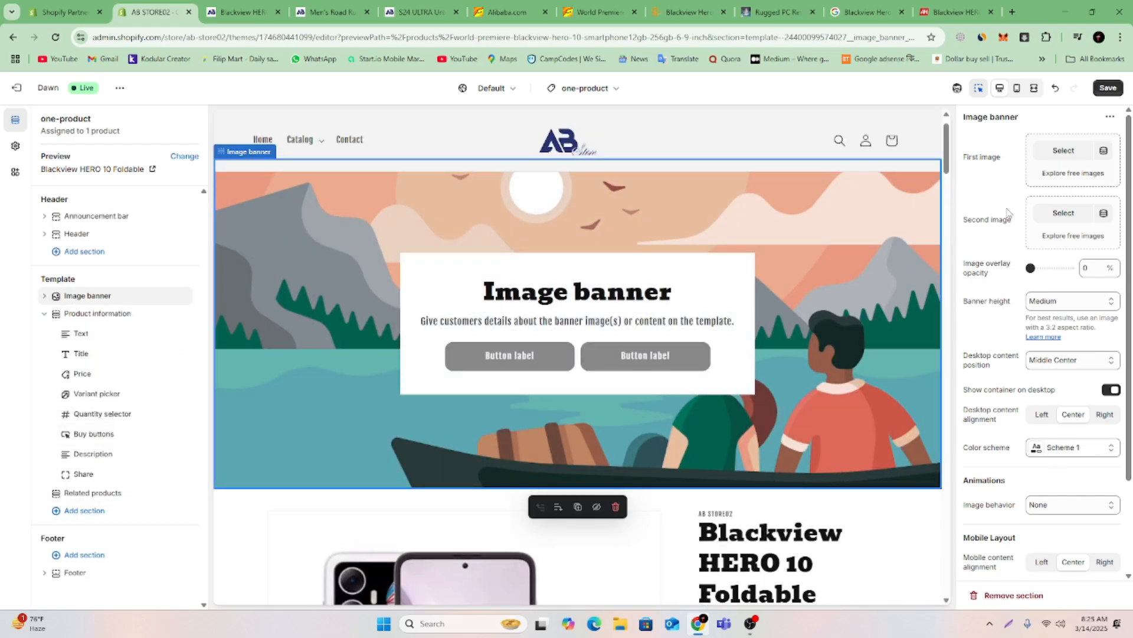
{"action": "left_click", "coordinate": [1110, 88]}
Start choosing the banner's first image, and find a Blackview HERO 10 banner in the Google image results, opening its GadgetByte Nepal source page.
{"action": "left_click", "coordinate": [1062, 152]}
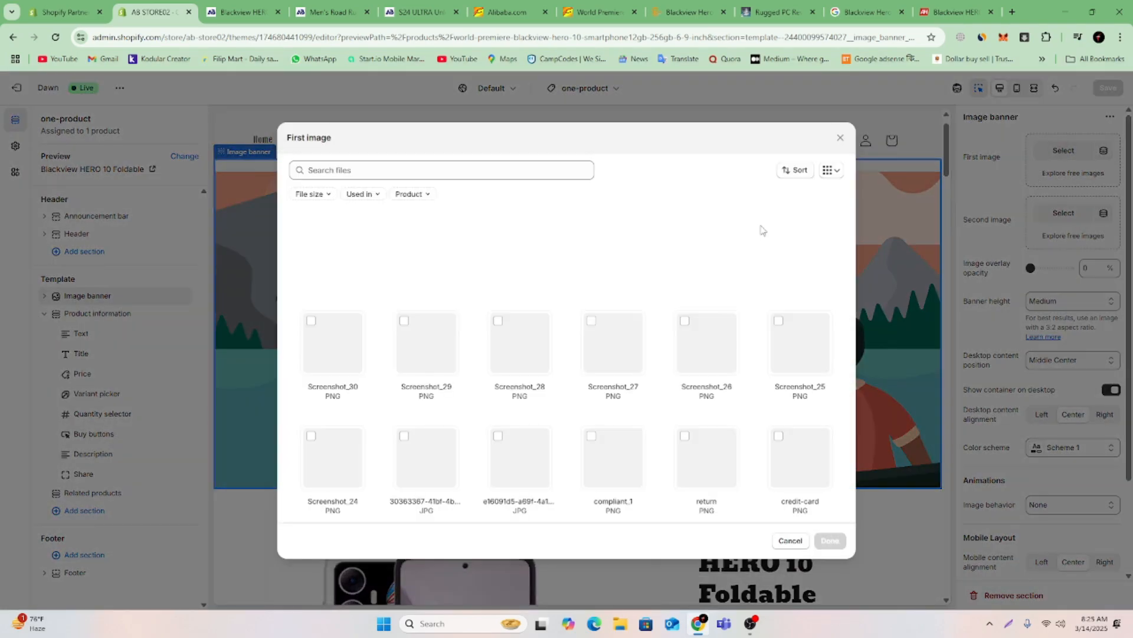
{"action": "left_click", "coordinate": [865, 12]}
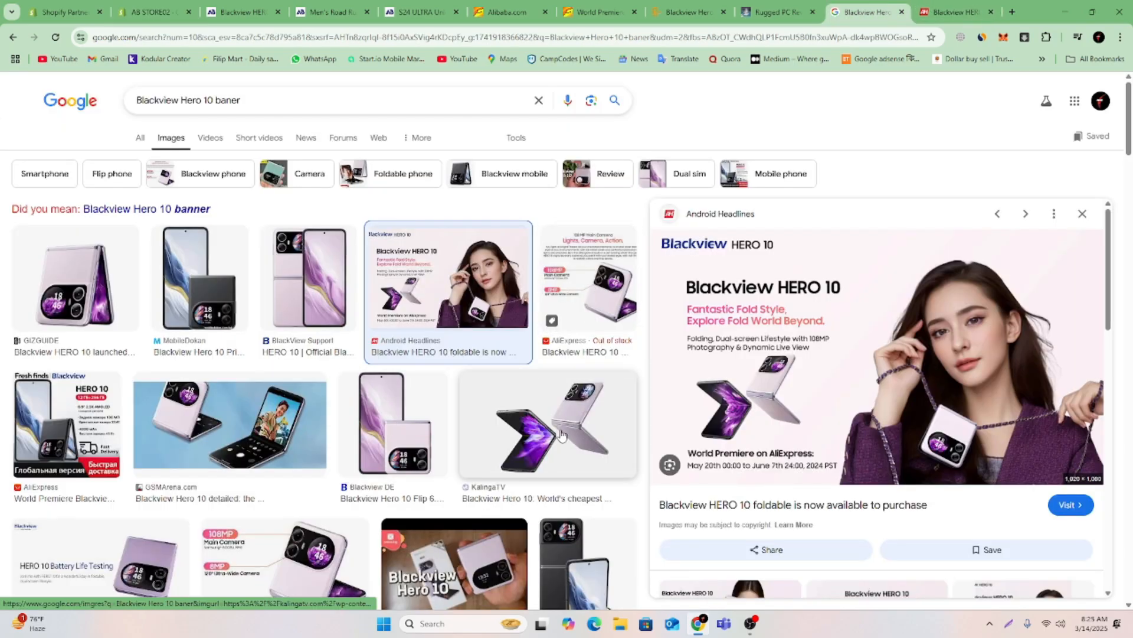
{"action": "scroll", "coordinate": [562, 435], "scroll_direction": "down", "scroll_amount": 4}
{"action": "scroll", "coordinate": [798, 540], "scroll_direction": "down", "scroll_amount": 5}
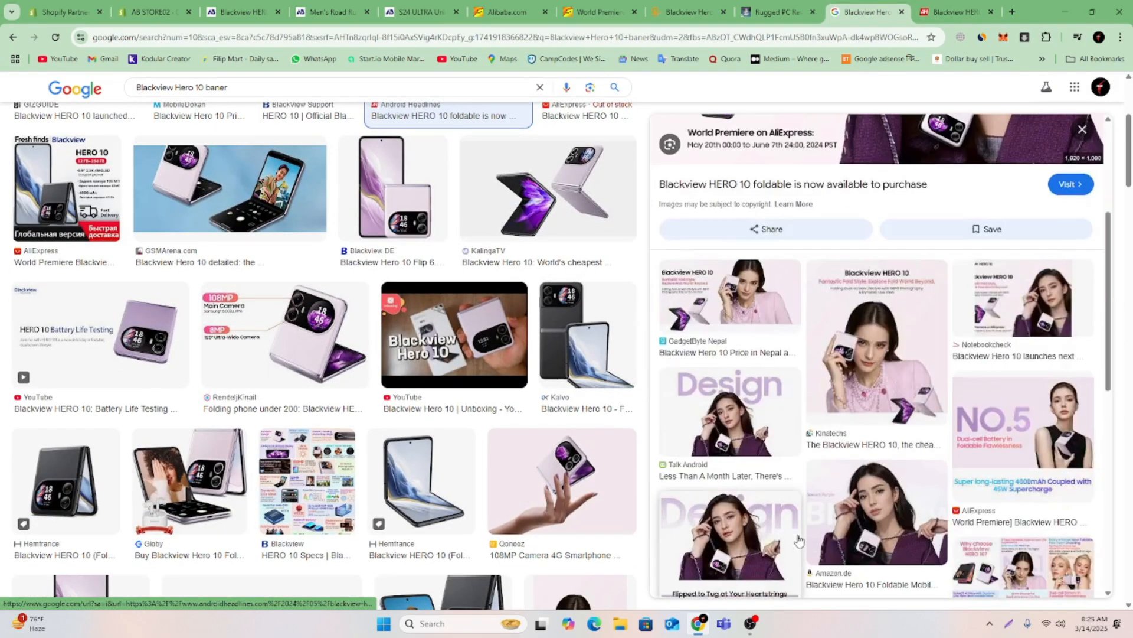
{"action": "left_click", "coordinate": [770, 304]}
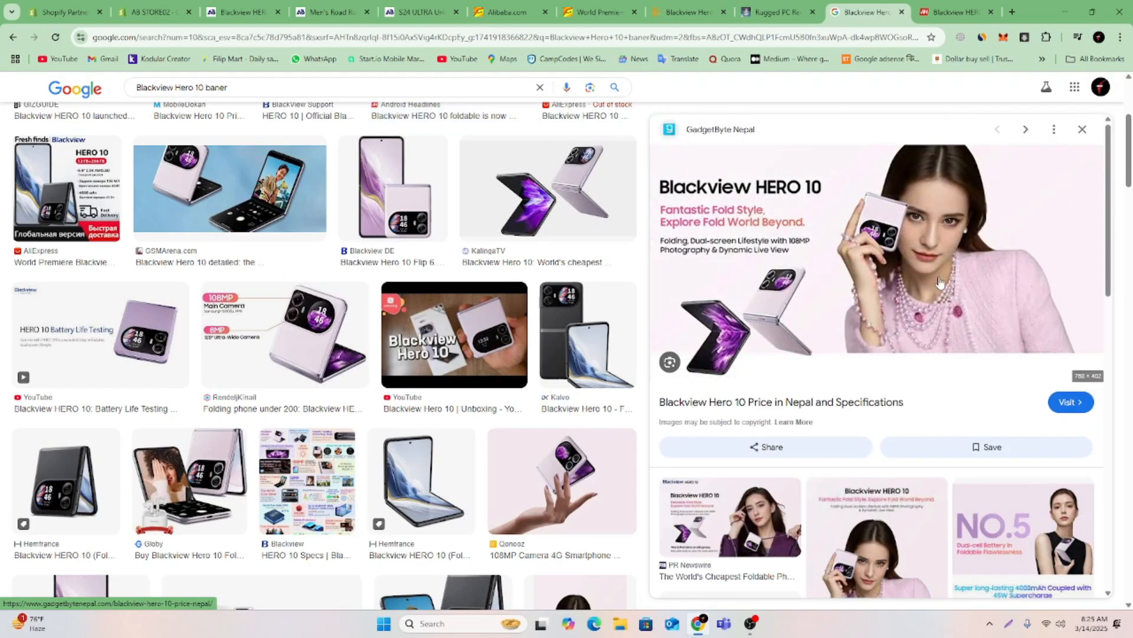
{"action": "left_click", "coordinate": [790, 411]}
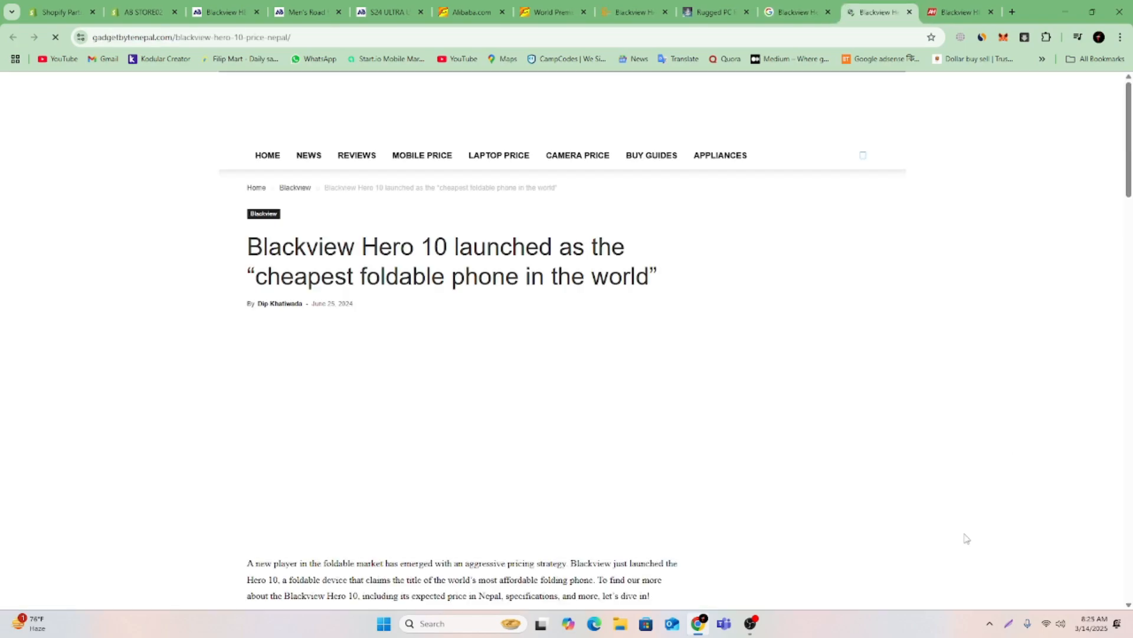
Capture the article's Blackview HERO 10 banner picture as a 737x387 screenshot and save it as Screenshot_31 in PNG format.
{"action": "scroll", "coordinate": [944, 537], "scroll_direction": "down", "scroll_amount": 4}
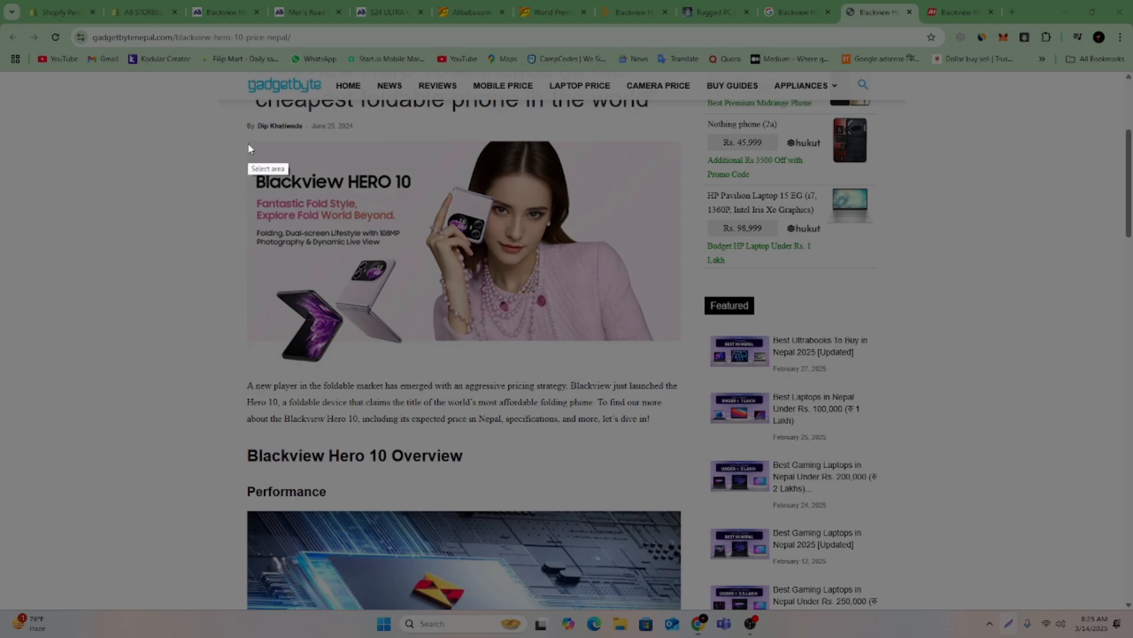
{"action": "mouse_move", "coordinate": [248, 141]}
{"action": "left_mouse_down"}
{"action": "mouse_move", "coordinate": [622, 335]}
{"action": "mouse_move", "coordinate": [673, 342]}
{"action": "mouse_move", "coordinate": [673, 373]}
{"action": "mouse_move", "coordinate": [677, 354]}
{"action": "mouse_move", "coordinate": [682, 369]}
{"action": "left_mouse_up"}
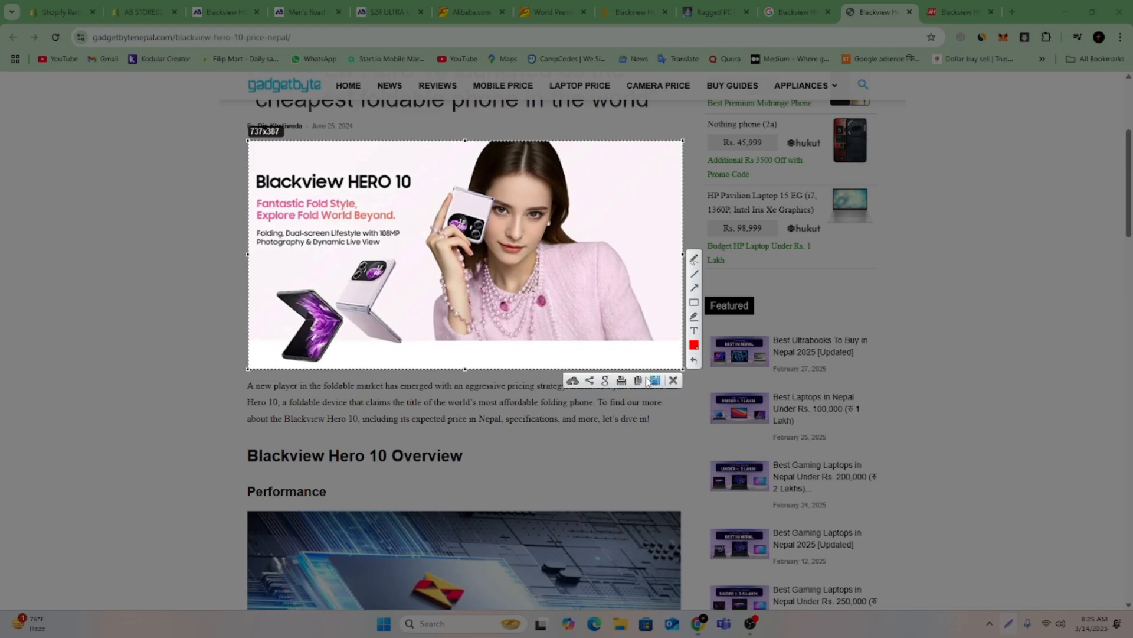
{"action": "left_click", "coordinate": [654, 380]}
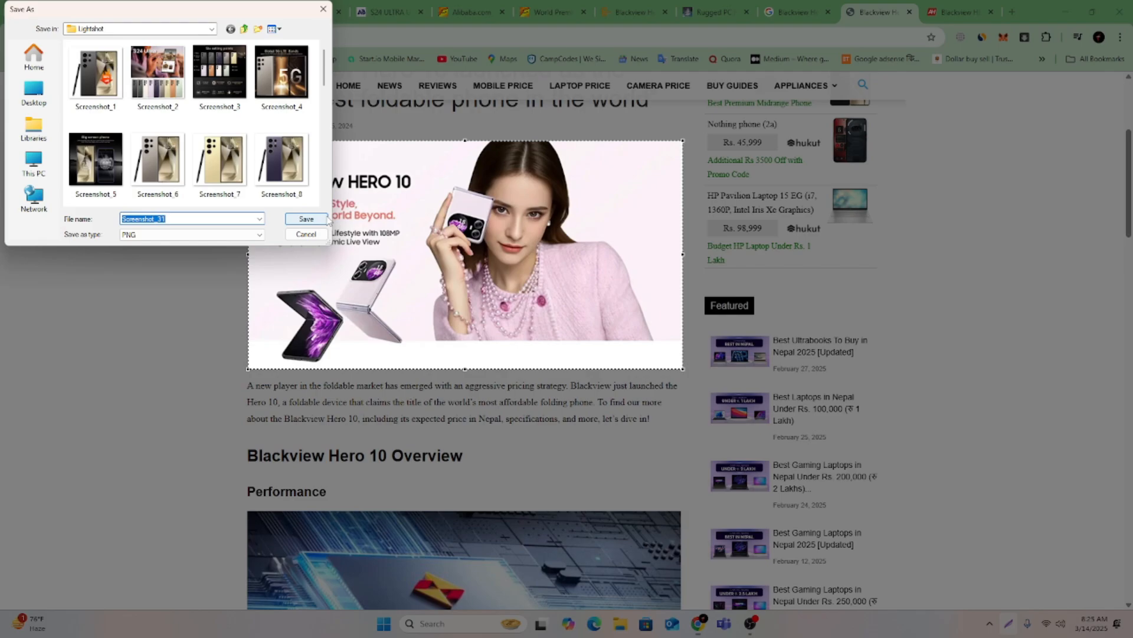
{"action": "left_click", "coordinate": [301, 217]}
Return to the theme editor, upload Screenshot_31 from the Lightshot folder and use it as the banner's first image.
{"action": "left_click", "coordinate": [142, 12]}
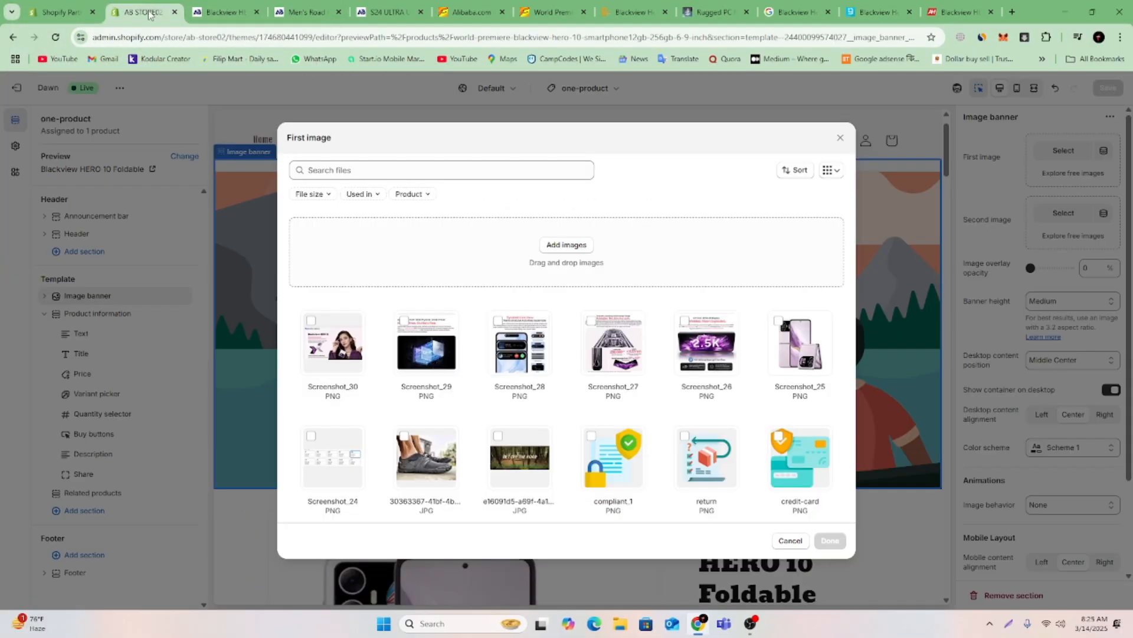
{"action": "left_click", "coordinate": [571, 244]}
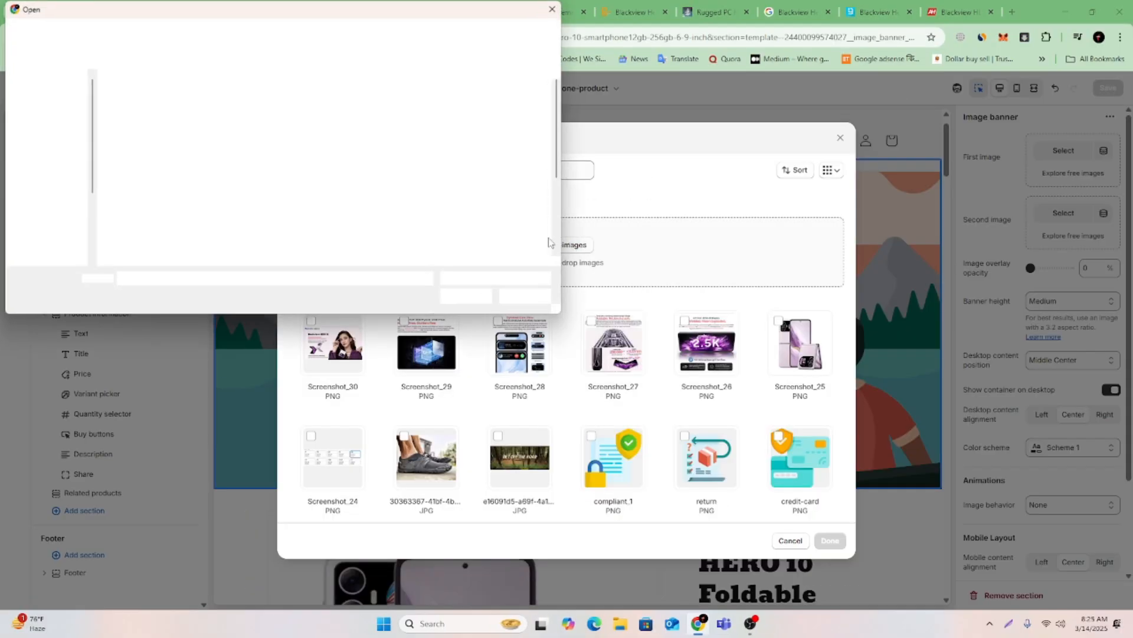
{"action": "left_click", "coordinate": [290, 239]}
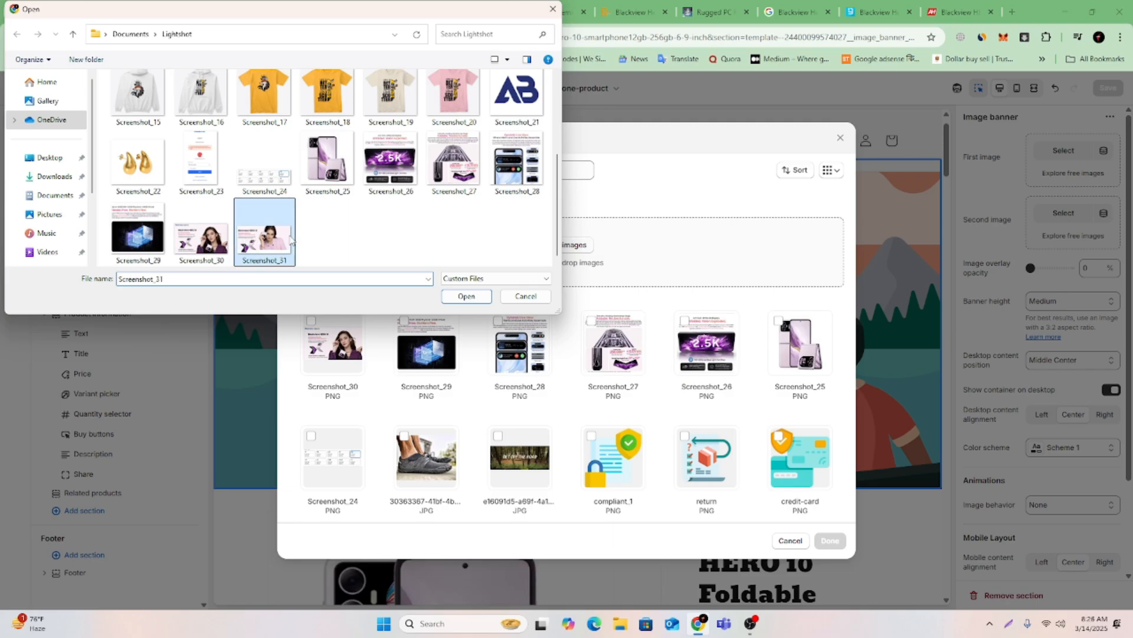
{"action": "left_click", "coordinate": [472, 299]}
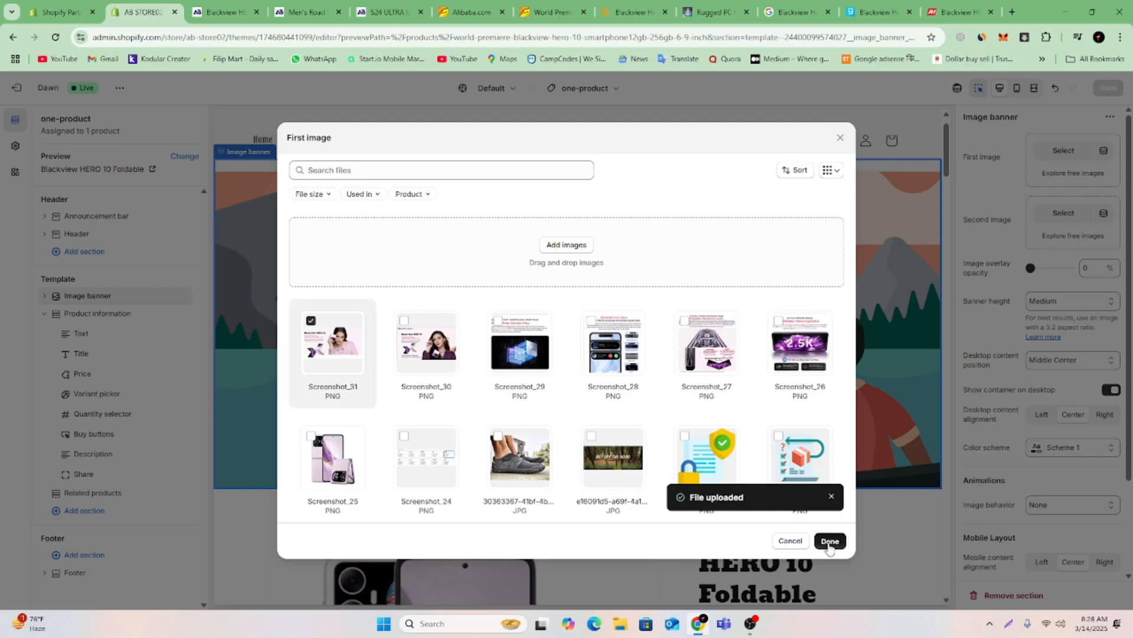
{"action": "left_click", "coordinate": [830, 541]}
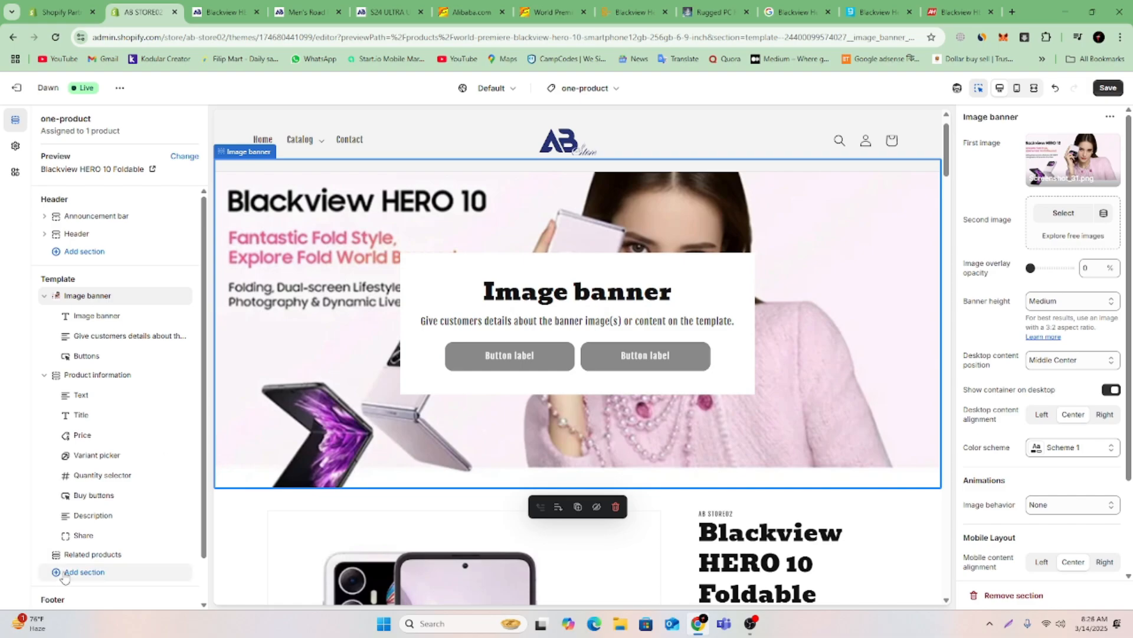
Add a Slideshow section to the one-product template and try to move it up the section order.
{"action": "left_click", "coordinate": [65, 575]}
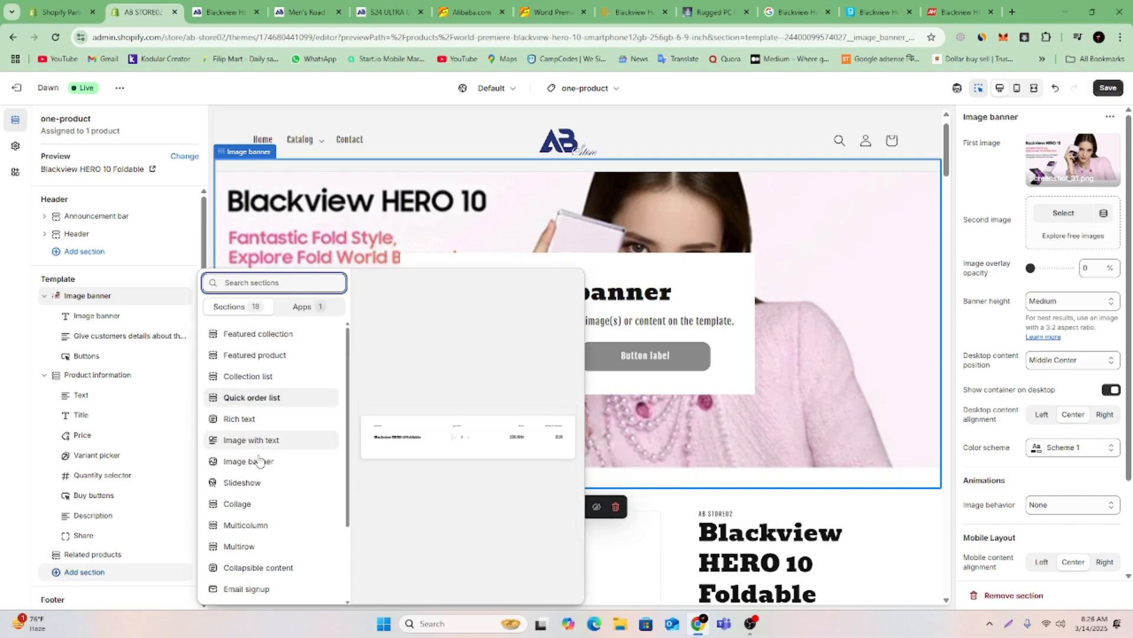
{"action": "left_click", "coordinate": [258, 482]}
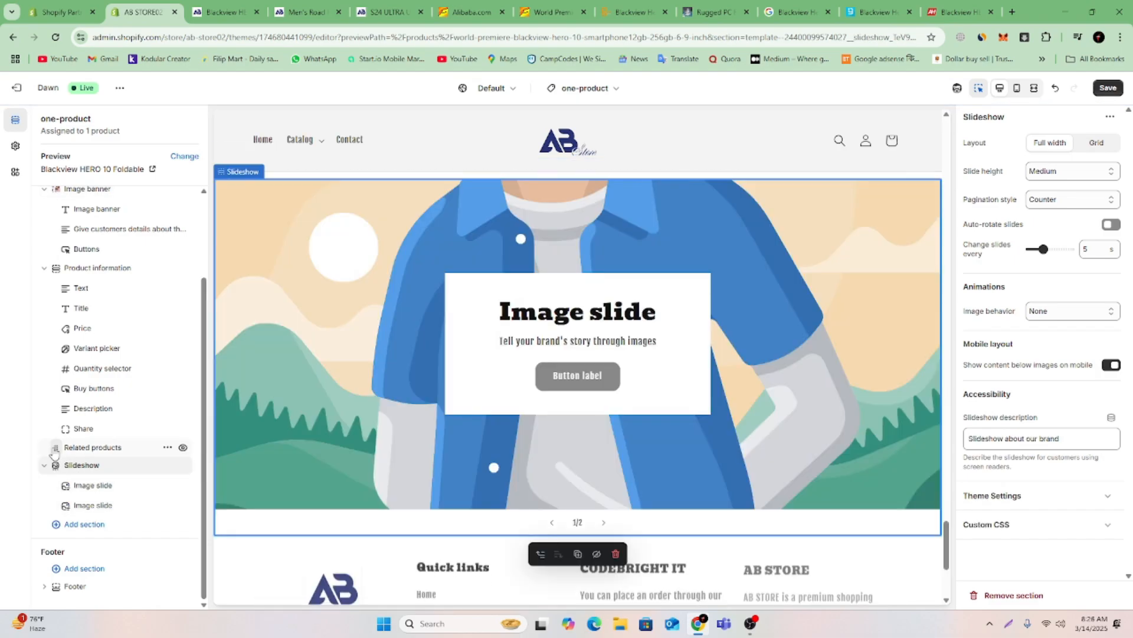
{"action": "left_click_drag", "start_coordinate": [54, 454], "coordinate": [85, 302]}
Remove the Image banner section and place the Slideshow above Product information in the one-product template.
{"action": "left_click", "coordinate": [45, 297]}
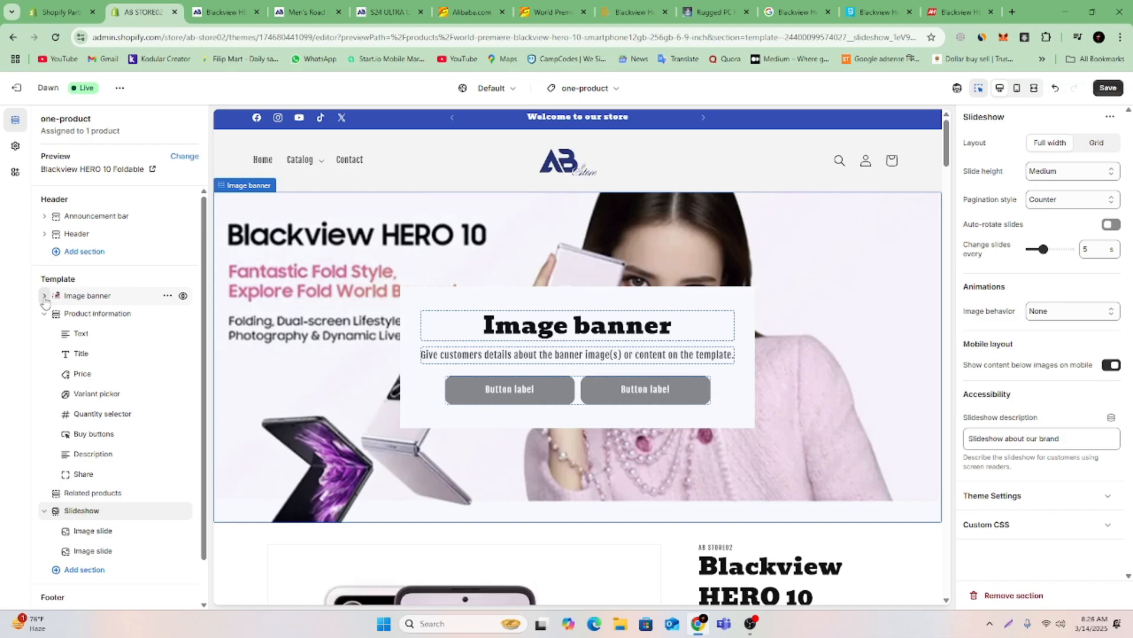
{"action": "left_click", "coordinate": [168, 296]}
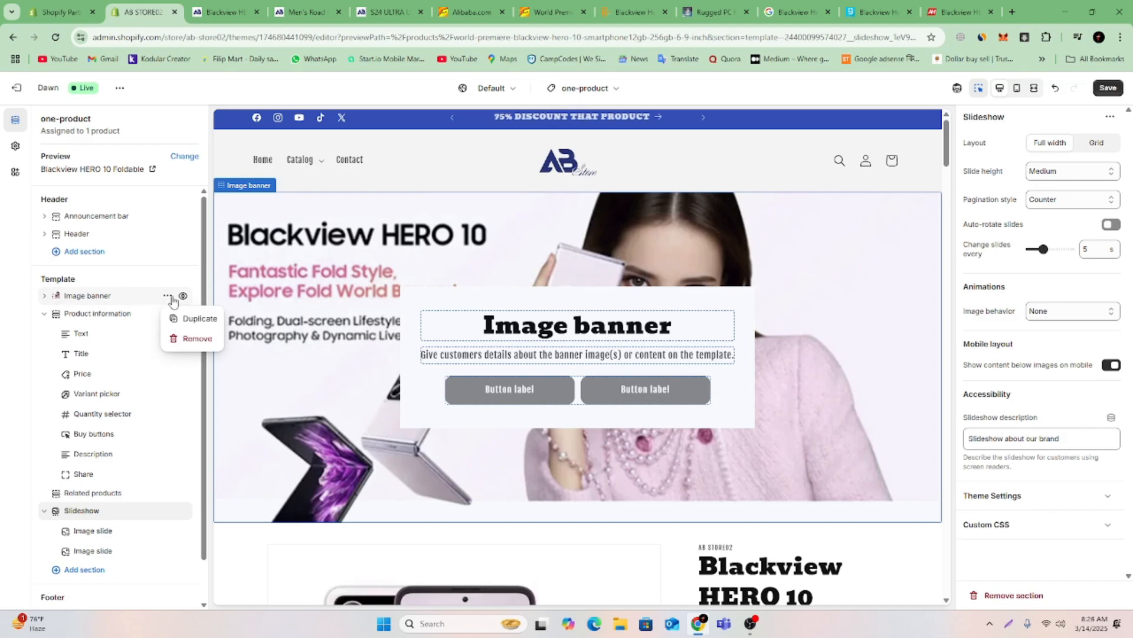
{"action": "left_click", "coordinate": [185, 341]}
{"action": "left_click_drag", "start_coordinate": [56, 495], "coordinate": [41, 295]}
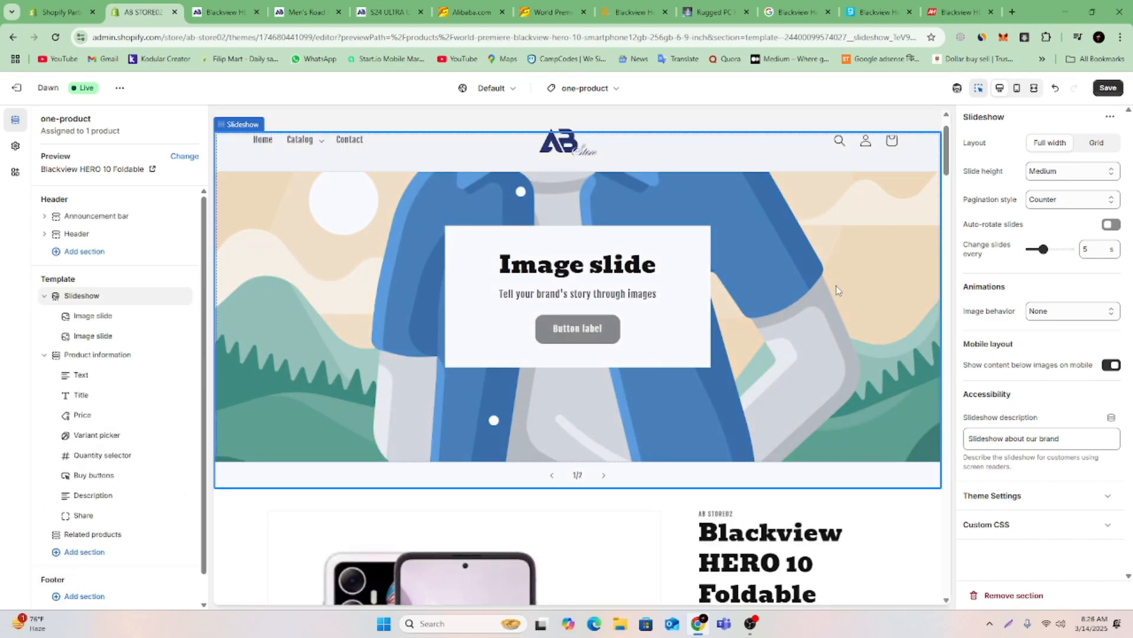
Set the first image slide's picture to Screenshot_31 from the uploaded files.
{"action": "left_click", "coordinate": [836, 290]}
{"action": "left_click", "coordinate": [1064, 152]}
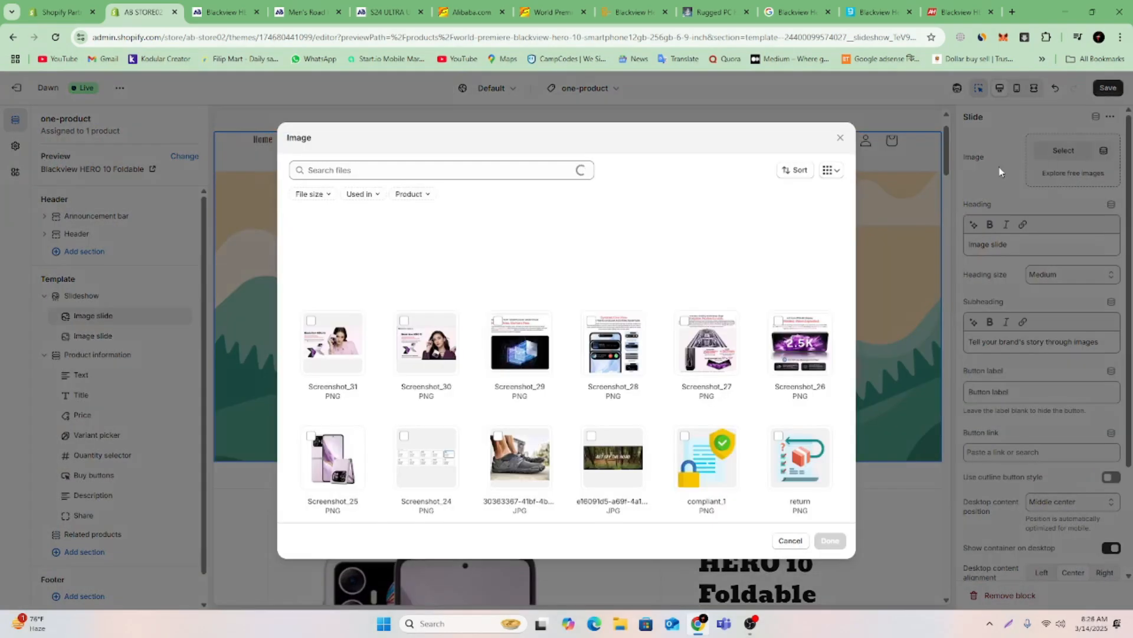
{"action": "left_click", "coordinate": [332, 352]}
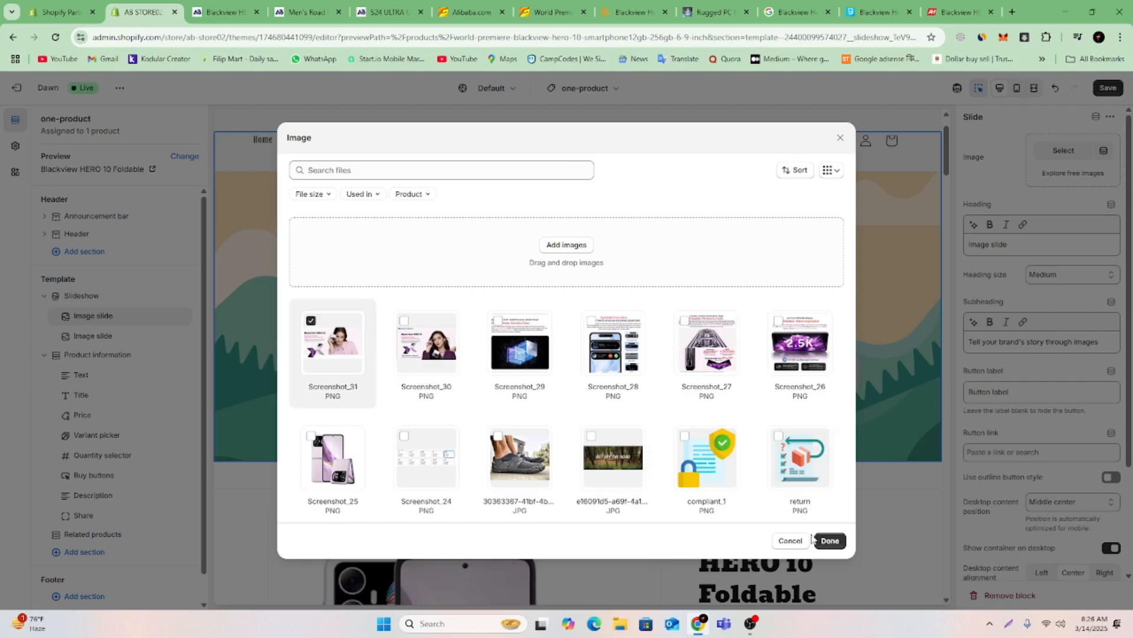
{"action": "left_click", "coordinate": [829, 541]}
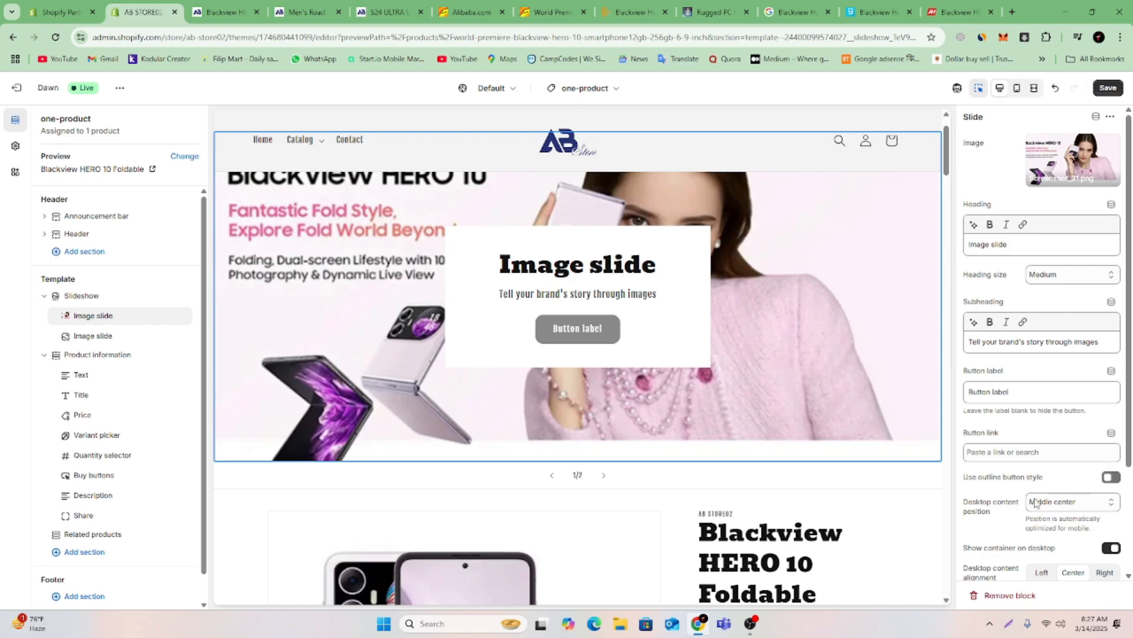
Set the first slide's desktop content position to Bottom right and enable its outline button style.
{"action": "left_click", "coordinate": [1070, 502]}
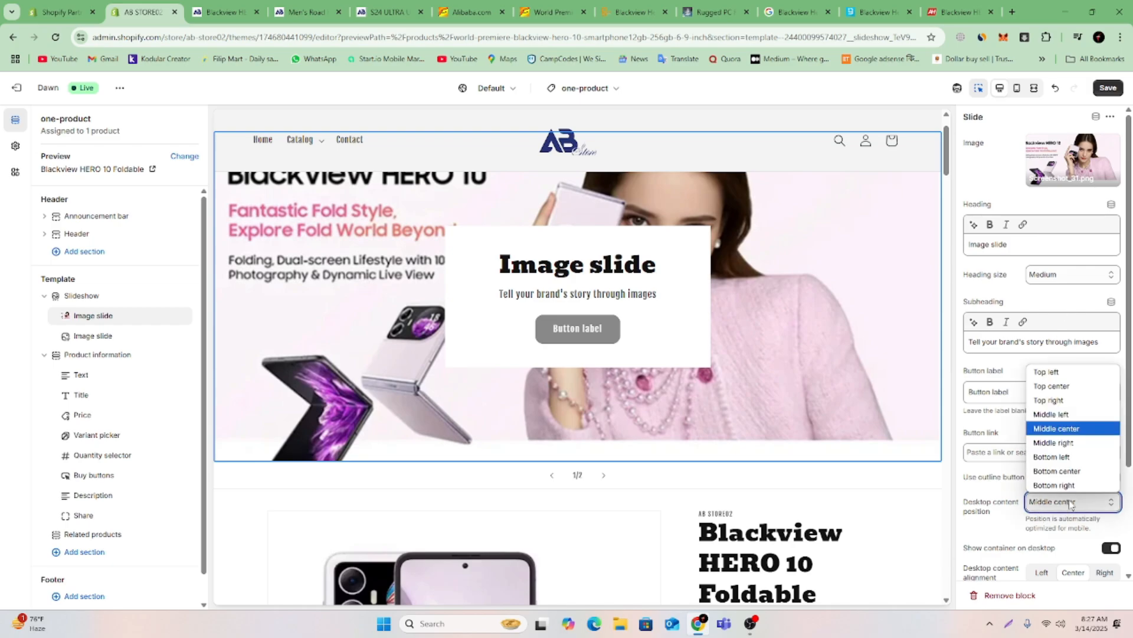
{"action": "left_click", "coordinate": [1087, 444]}
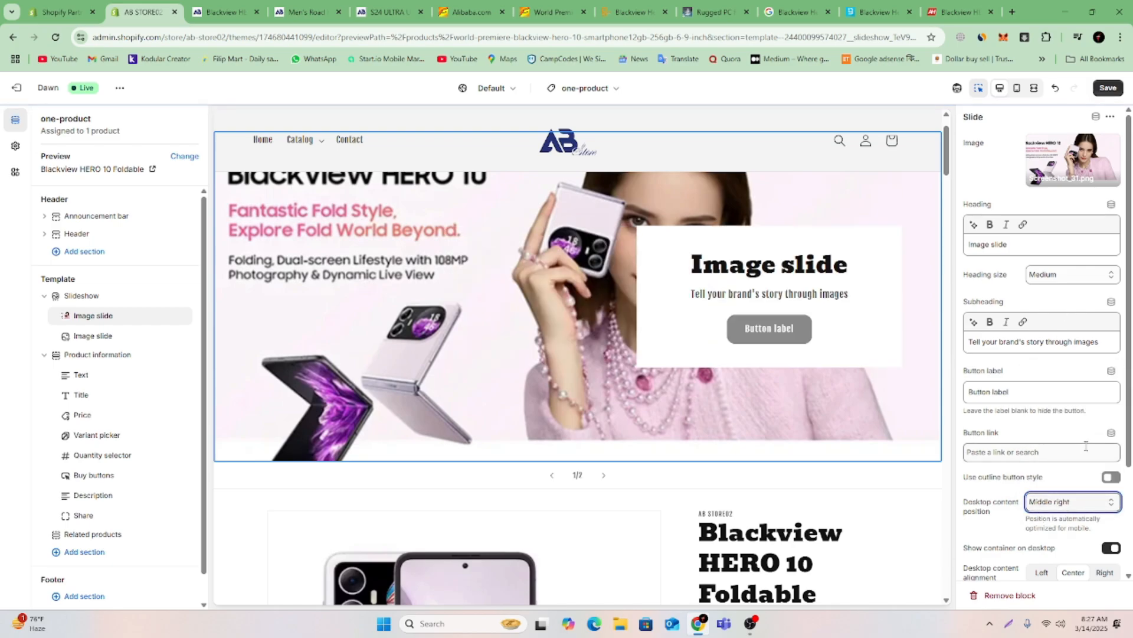
{"action": "left_click", "coordinate": [1091, 505]}
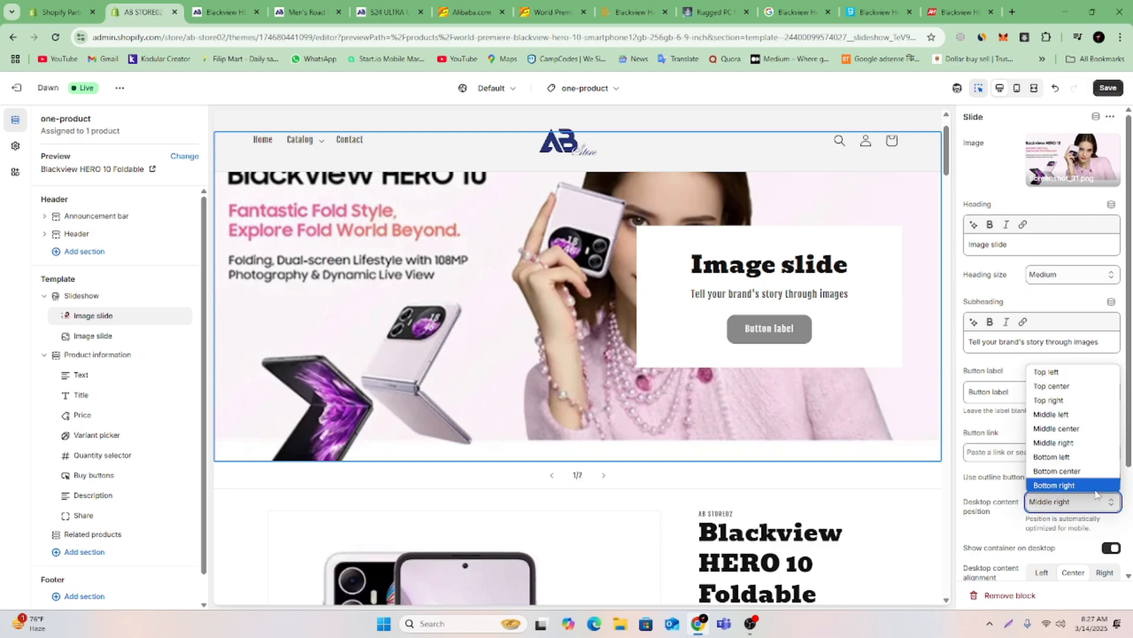
{"action": "left_click", "coordinate": [1095, 487]}
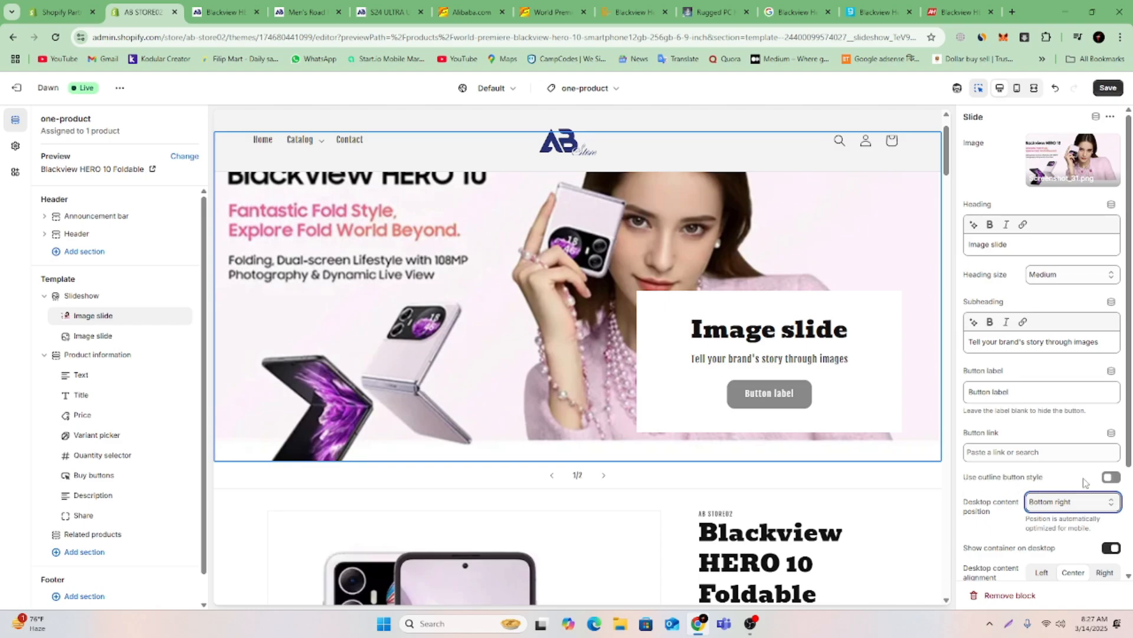
{"action": "left_click", "coordinate": [1114, 477]}
{"action": "left_click", "coordinate": [1114, 477]}
{"action": "left_click", "coordinate": [1114, 478]}
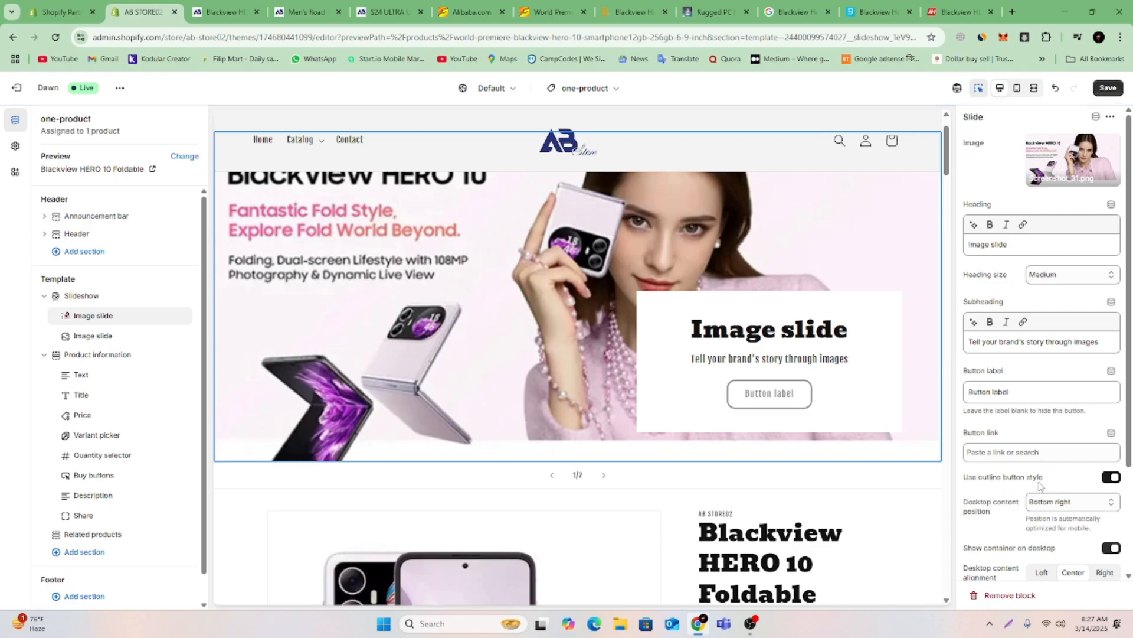
Set the first slide's image overlay opacity to 10% and look through the color schemes without changing Scheme 1.
{"action": "scroll", "coordinate": [1041, 487], "scroll_direction": "down", "scroll_amount": 2}
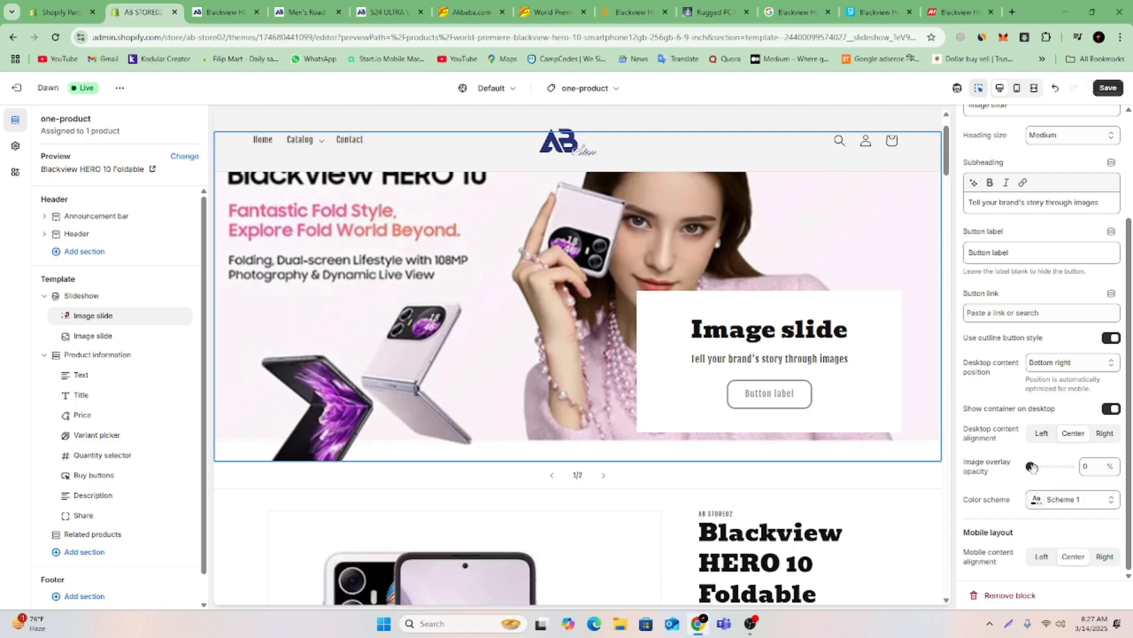
{"action": "left_click_drag", "start_coordinate": [1032, 466], "coordinate": [1042, 466]}
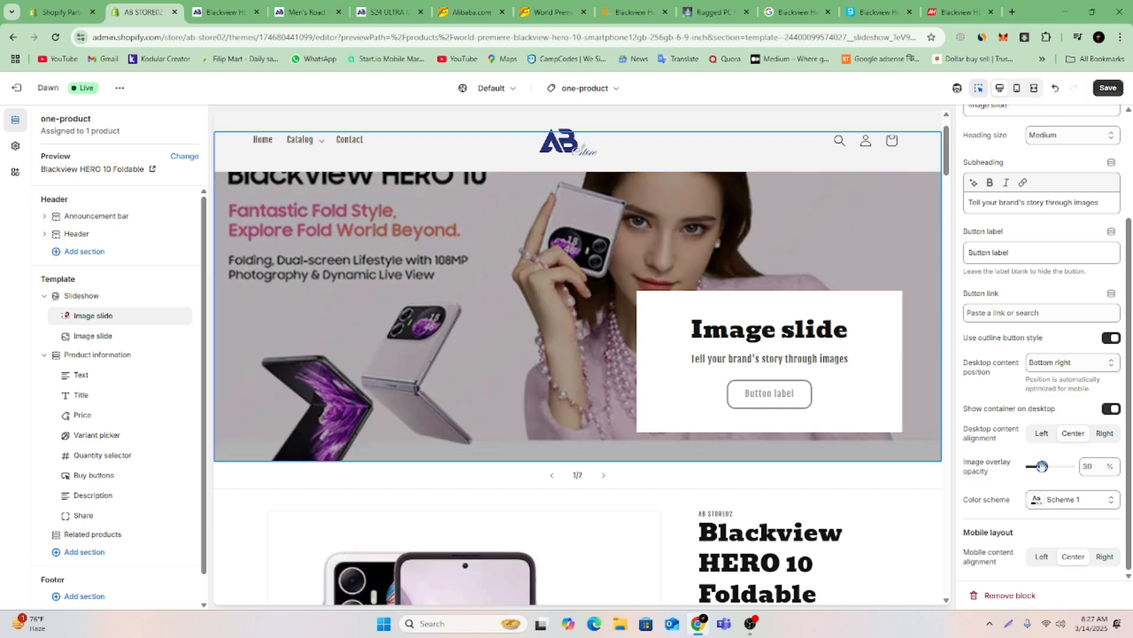
{"action": "left_click_drag", "start_coordinate": [1041, 466], "coordinate": [1034, 466]}
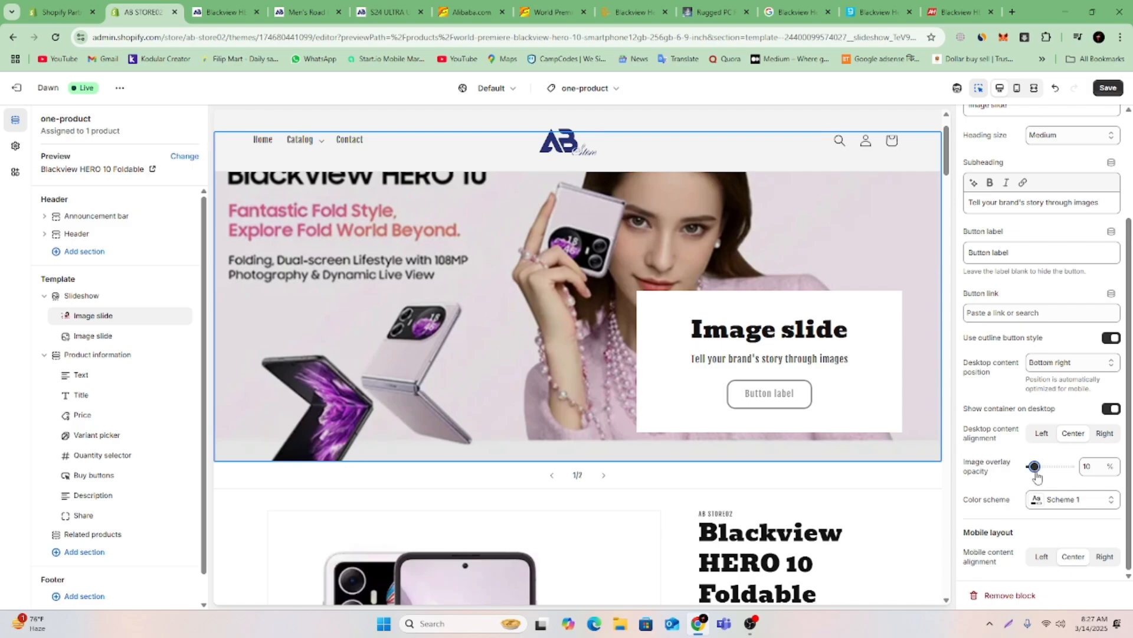
{"action": "left_click", "coordinate": [1046, 501]}
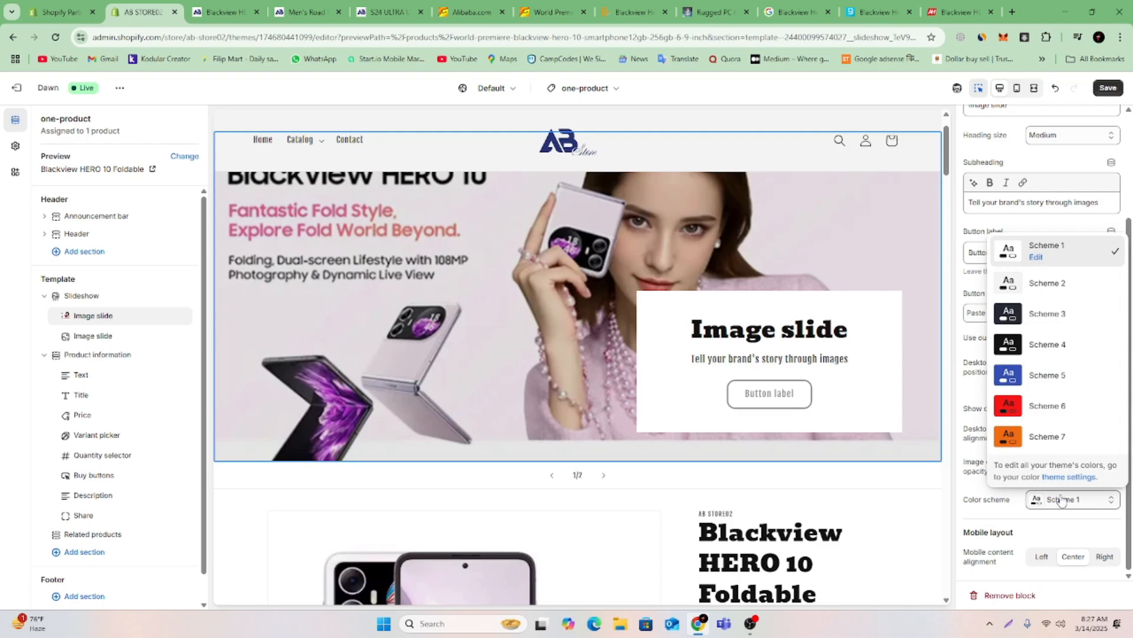
{"action": "left_click", "coordinate": [956, 505]}
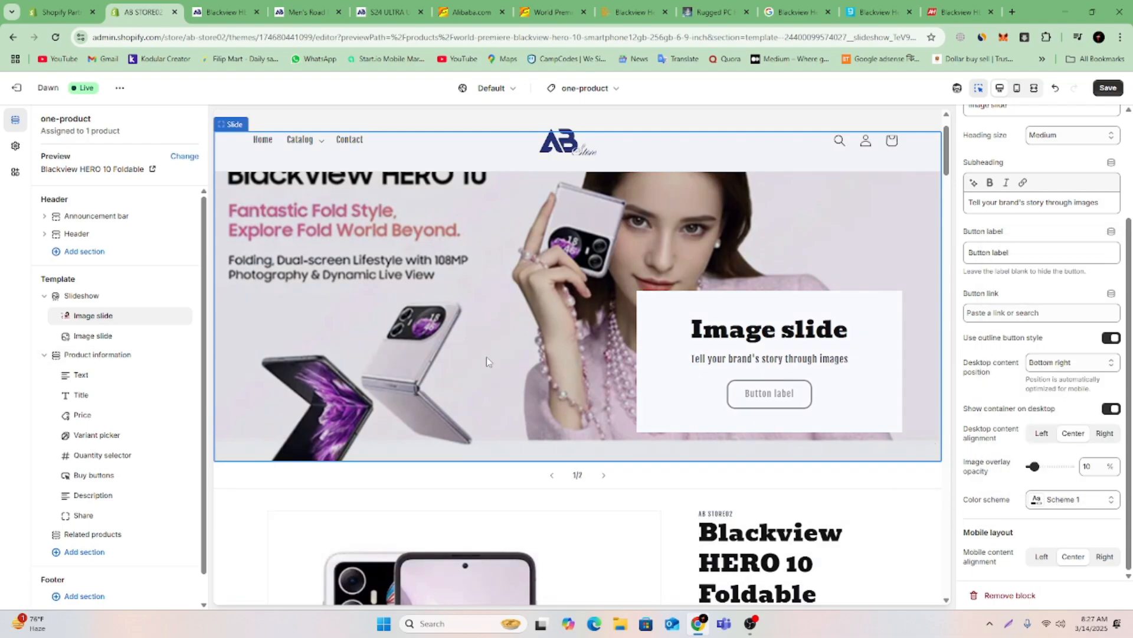
Set the first slide's heading size to Small and link its button to the Blackview HERO 10 Foldable product.
{"action": "scroll", "coordinate": [1001, 269], "scroll_direction": "up", "scroll_amount": 3}
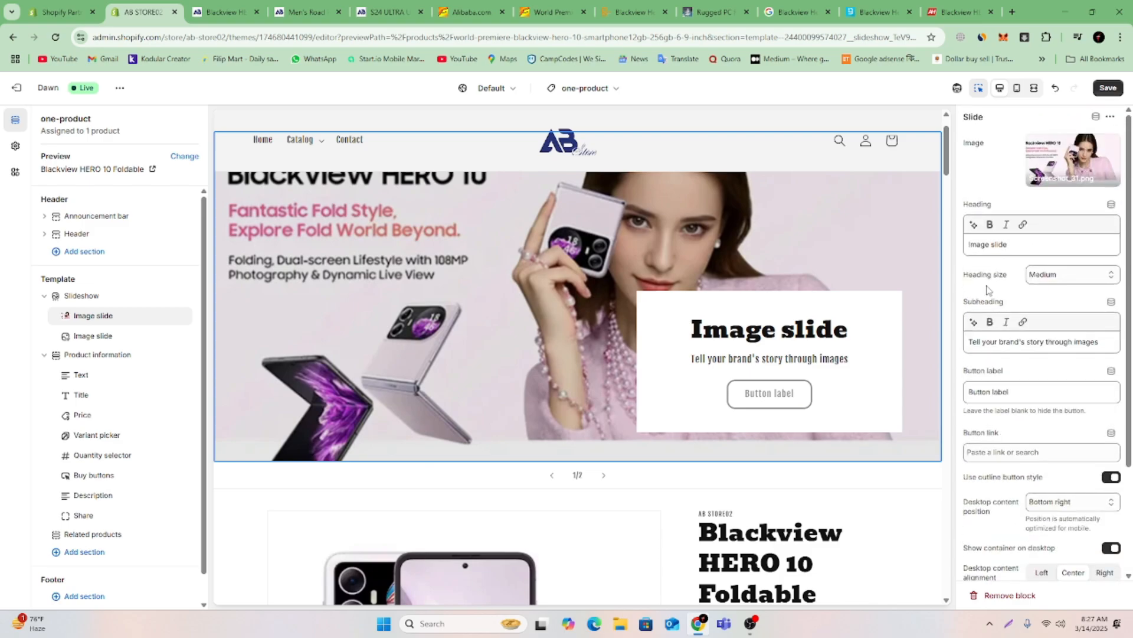
{"action": "left_click", "coordinate": [1063, 277]}
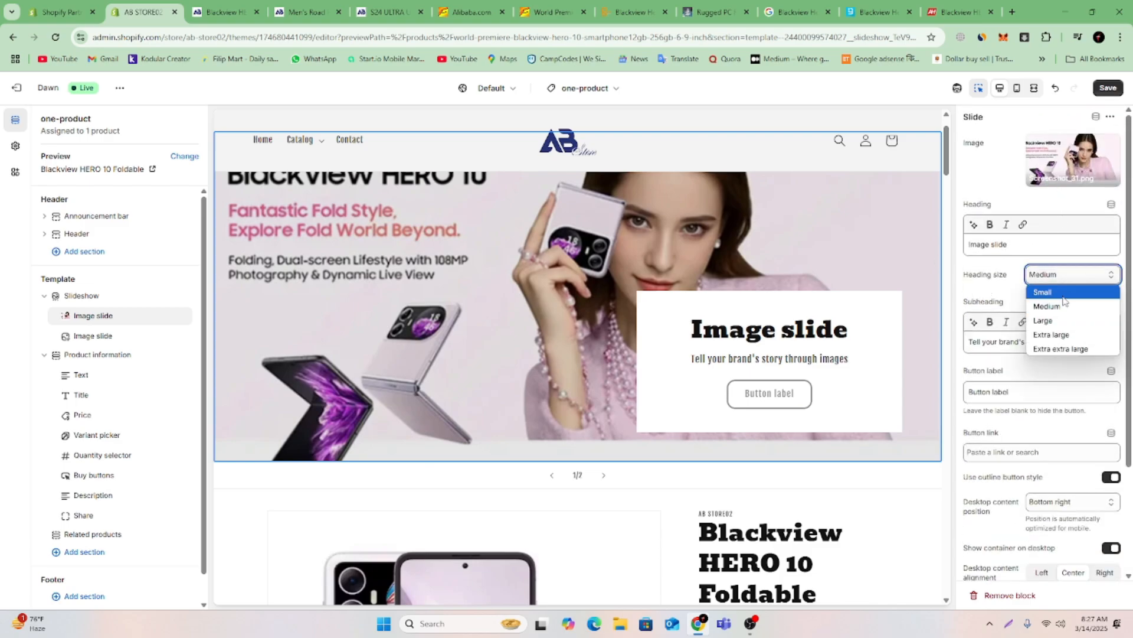
{"action": "left_click", "coordinate": [1060, 293]}
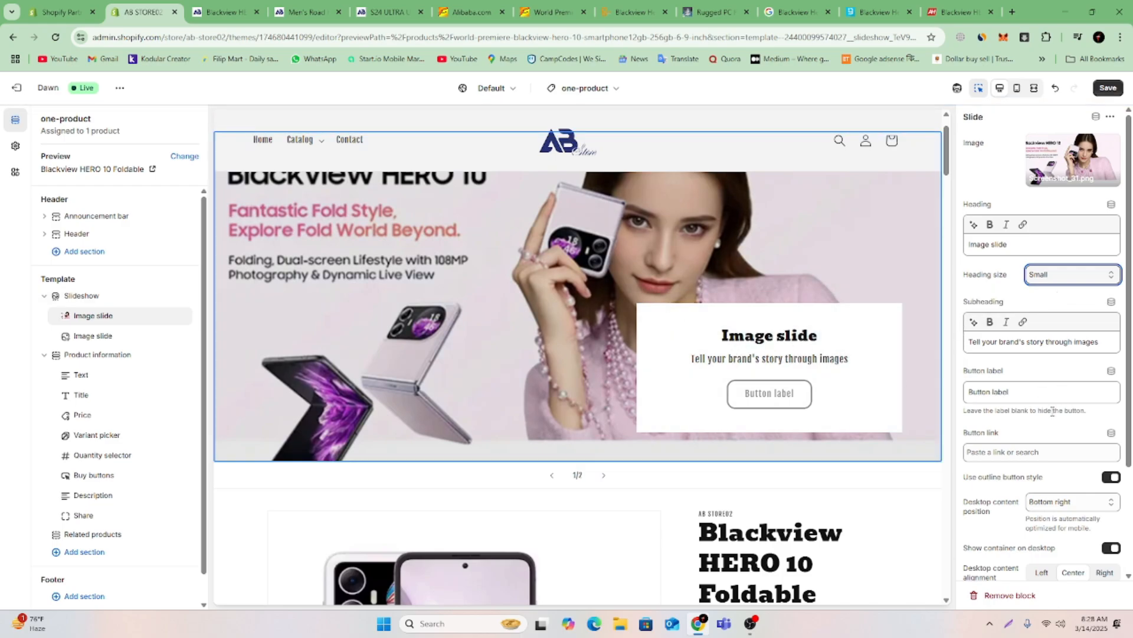
{"action": "left_click", "coordinate": [1037, 452]}
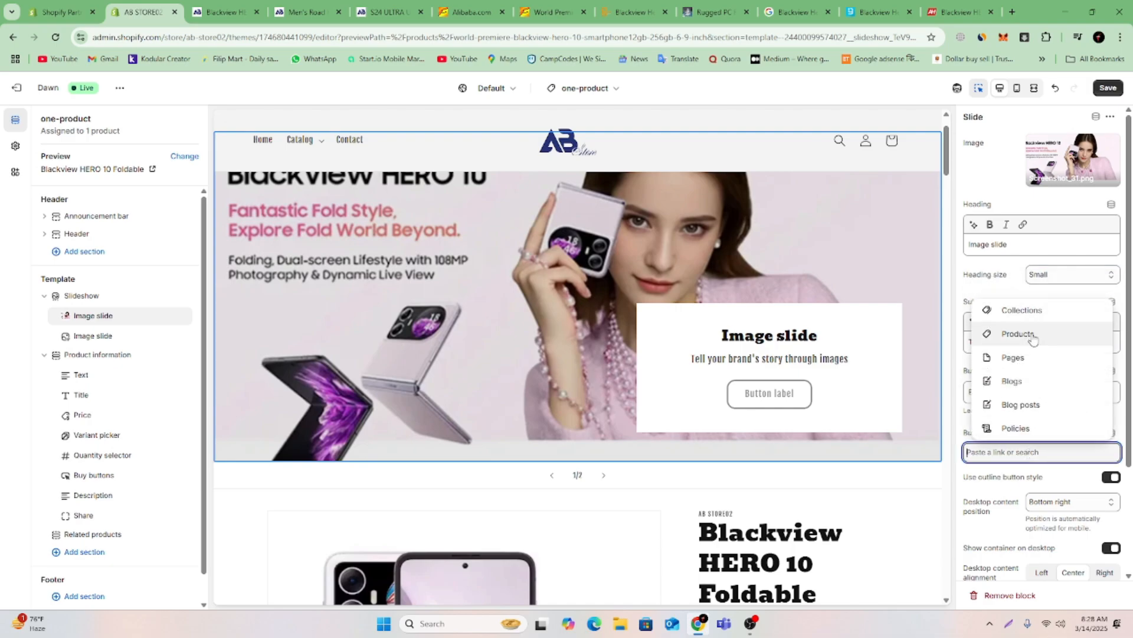
{"action": "left_click", "coordinate": [1018, 334]}
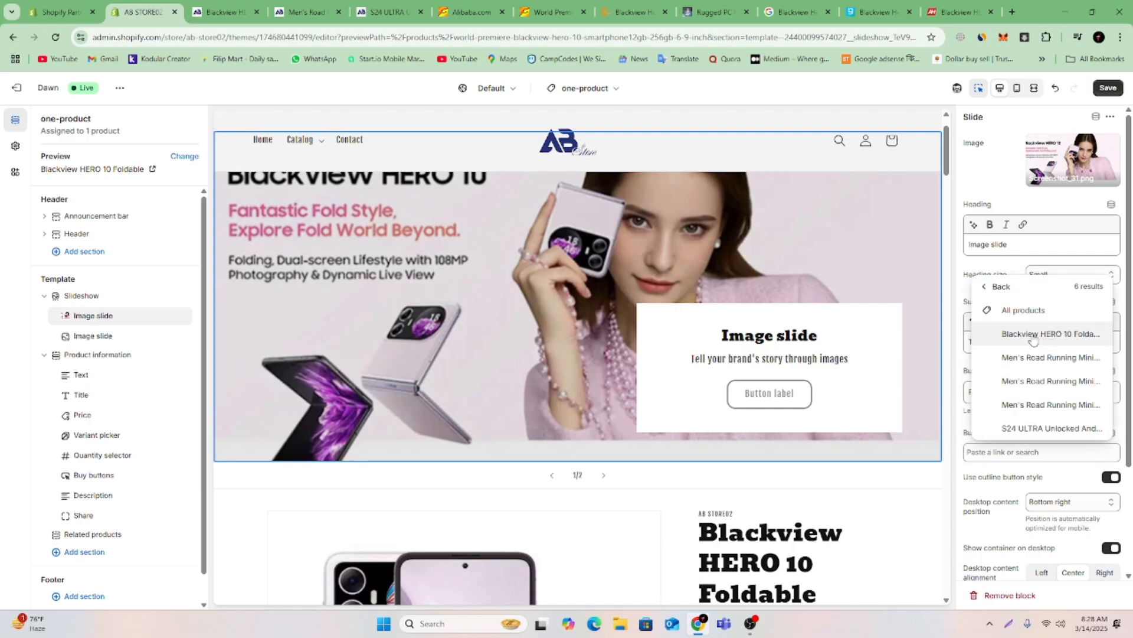
{"action": "left_click", "coordinate": [1038, 334]}
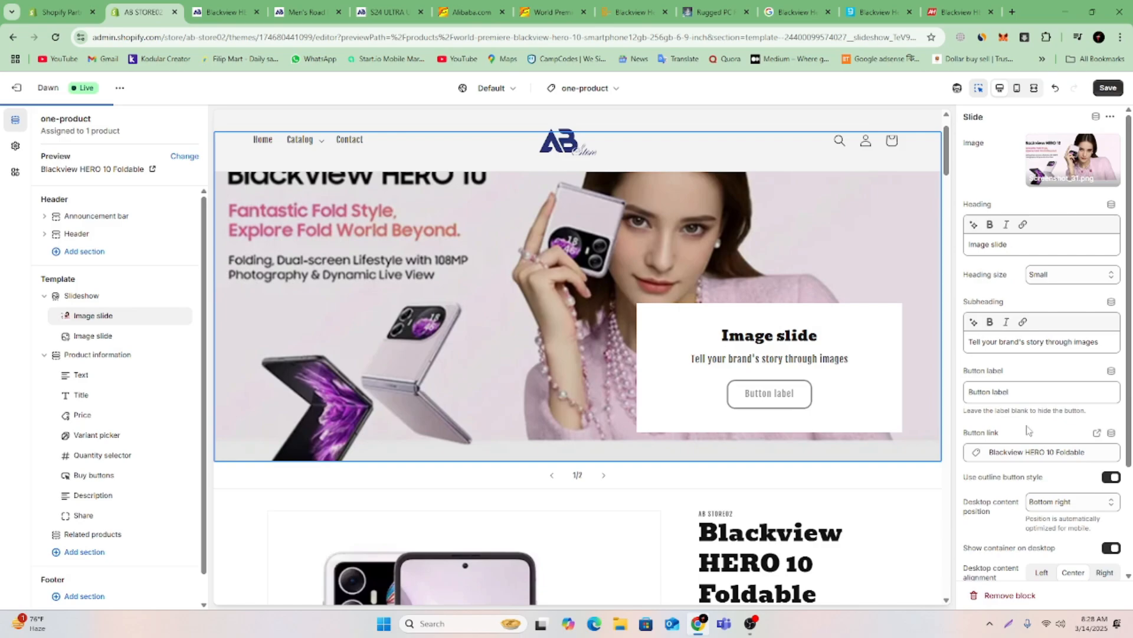
Preview the slideshow in mobile view, return to desktop view and save the one-product template.
{"action": "scroll", "coordinate": [1035, 437], "scroll_direction": "down", "scroll_amount": 2}
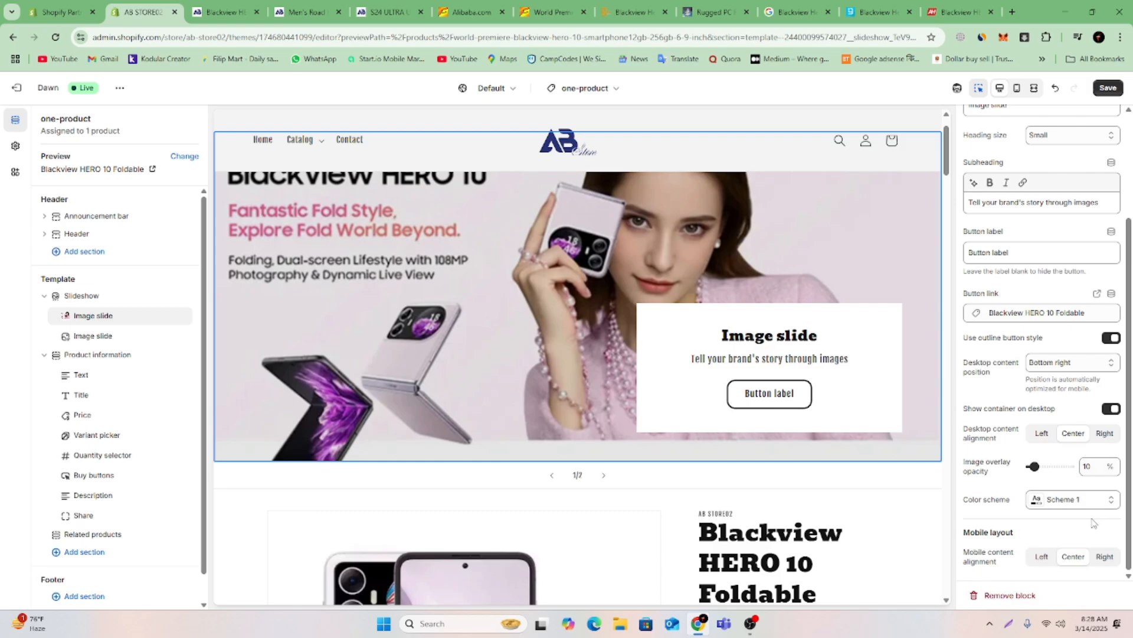
{"action": "scroll", "coordinate": [1093, 523], "scroll_direction": "up", "scroll_amount": 3}
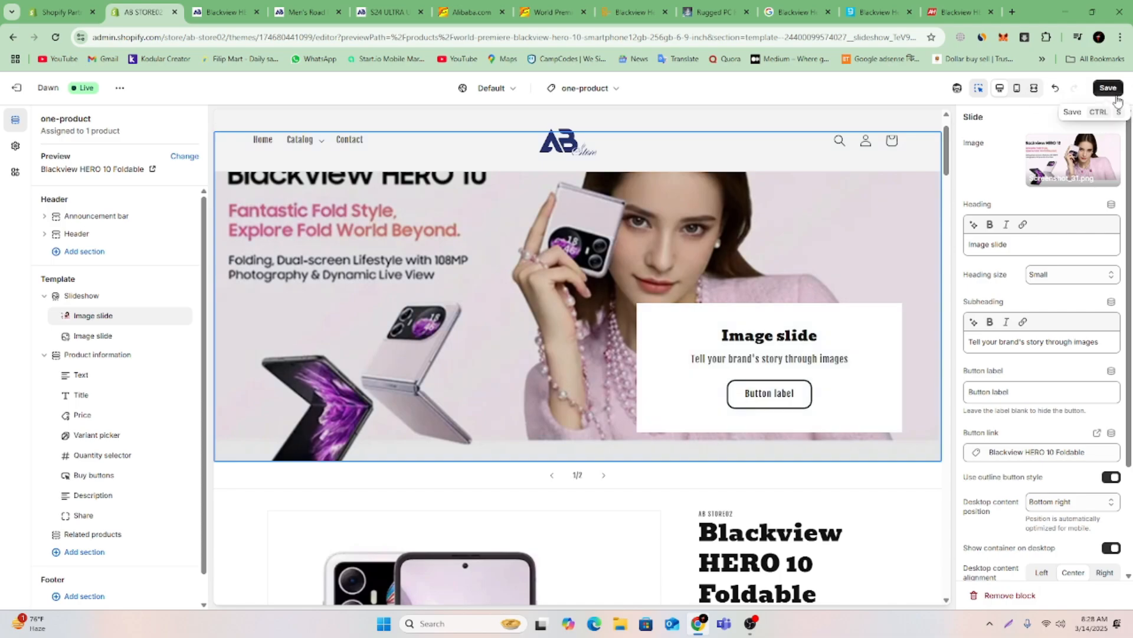
{"action": "left_click", "coordinate": [1016, 92]}
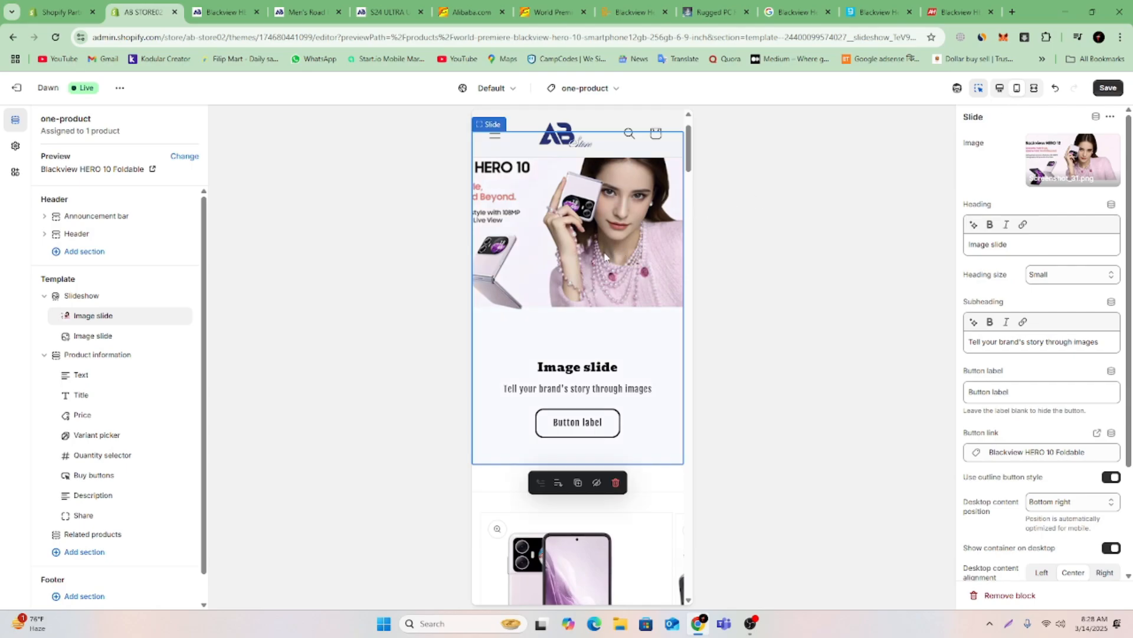
{"action": "scroll", "coordinate": [598, 250], "scroll_direction": "down", "scroll_amount": 3}
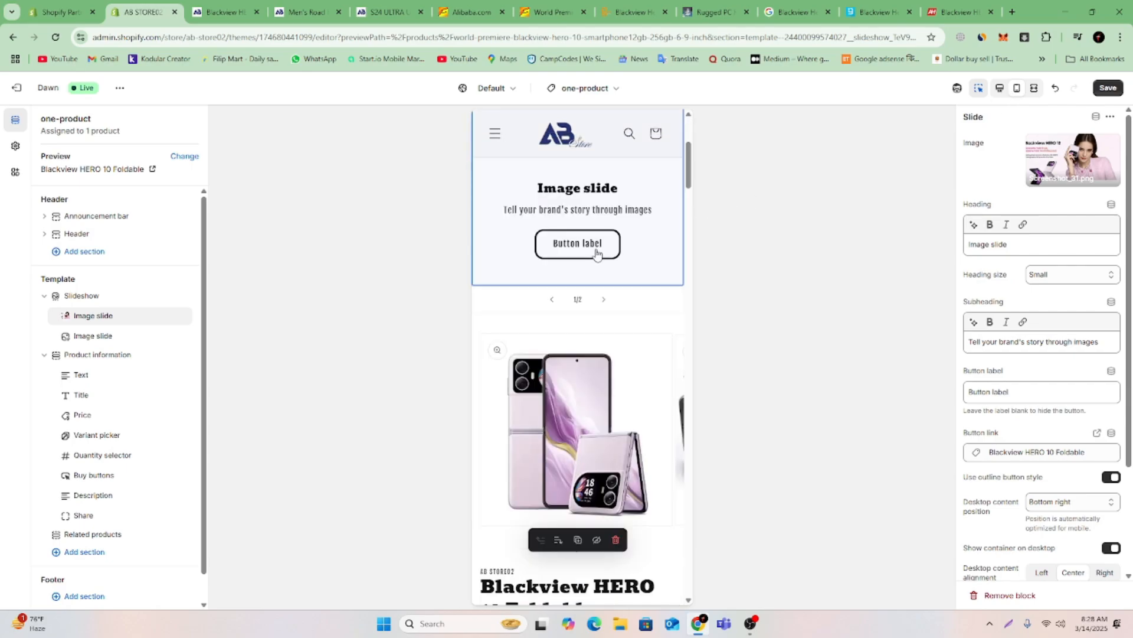
{"action": "left_click", "coordinate": [999, 90]}
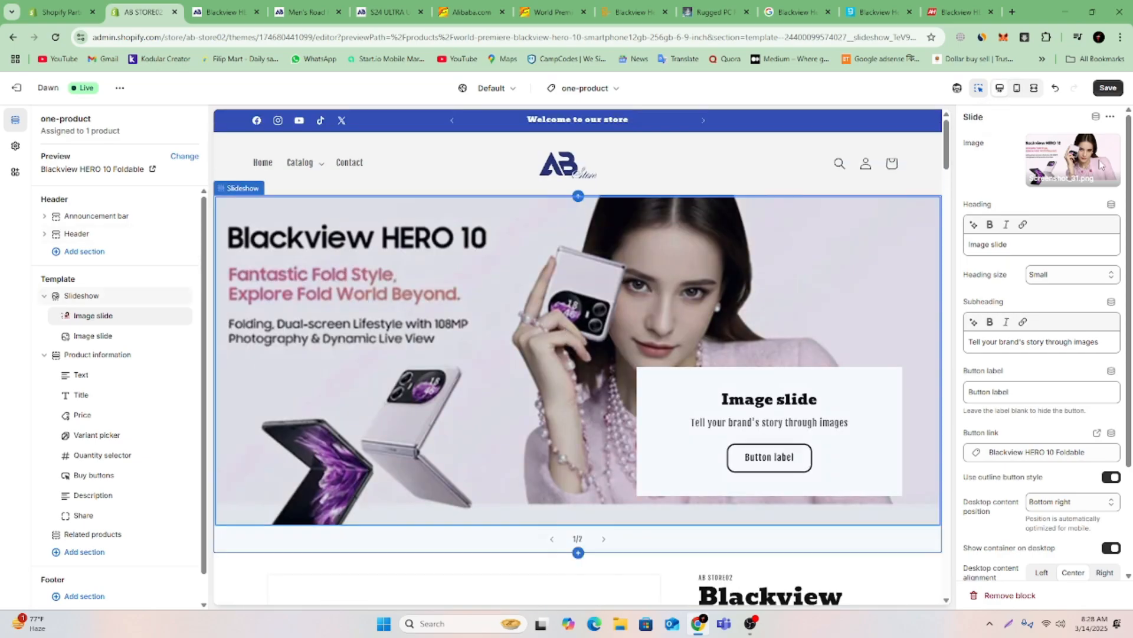
{"action": "left_click", "coordinate": [1107, 88]}
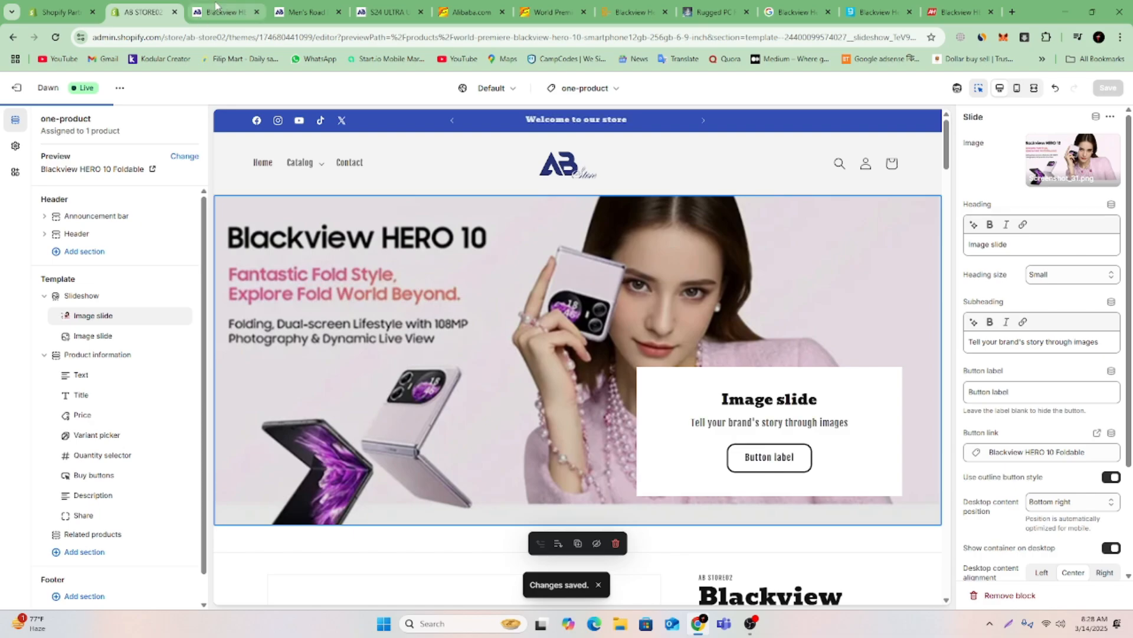
Open the Blackview HERO 10 Foldable product from the storefront preview's home page and check the slideshow above its details.
{"action": "left_click", "coordinate": [216, 6]}
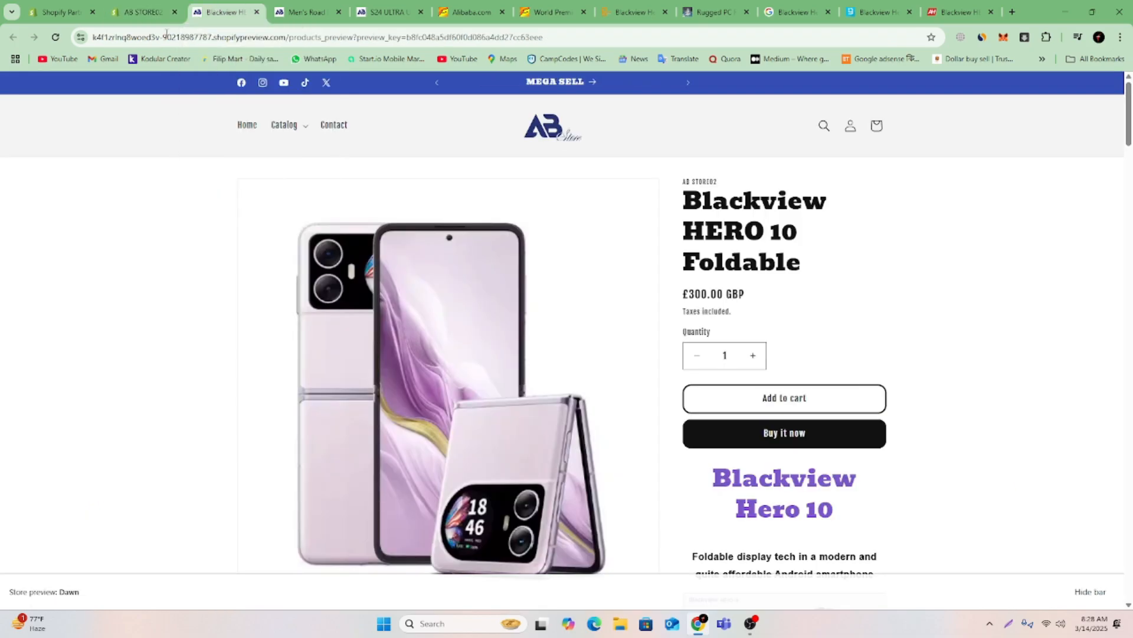
{"action": "left_click", "coordinate": [549, 135]}
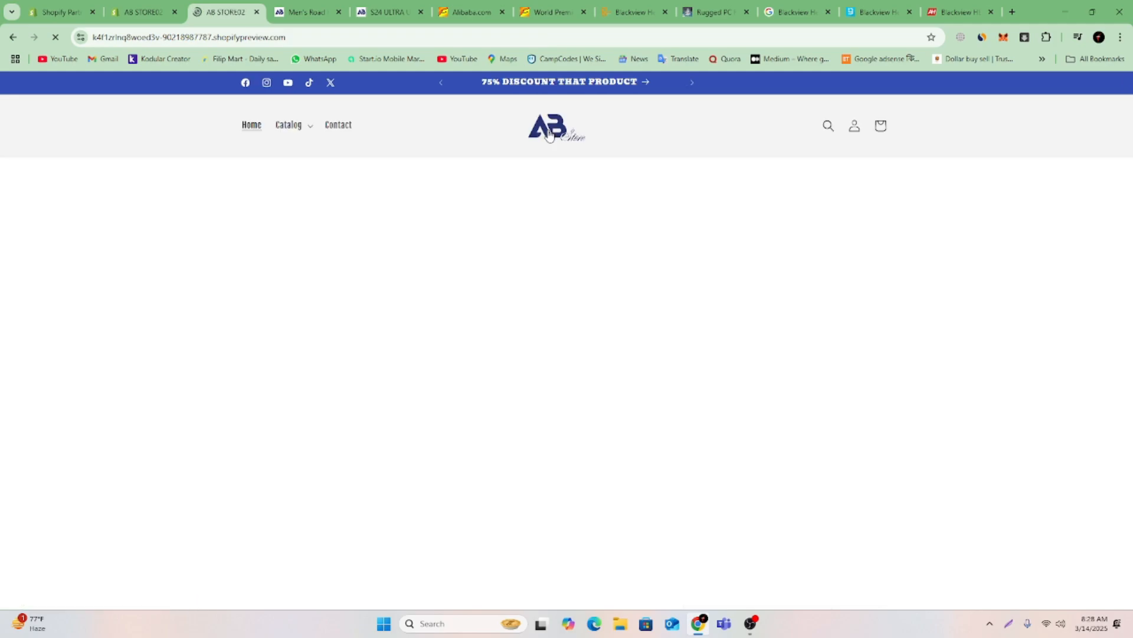
{"action": "scroll", "coordinate": [713, 277], "scroll_direction": "down", "scroll_amount": 10}
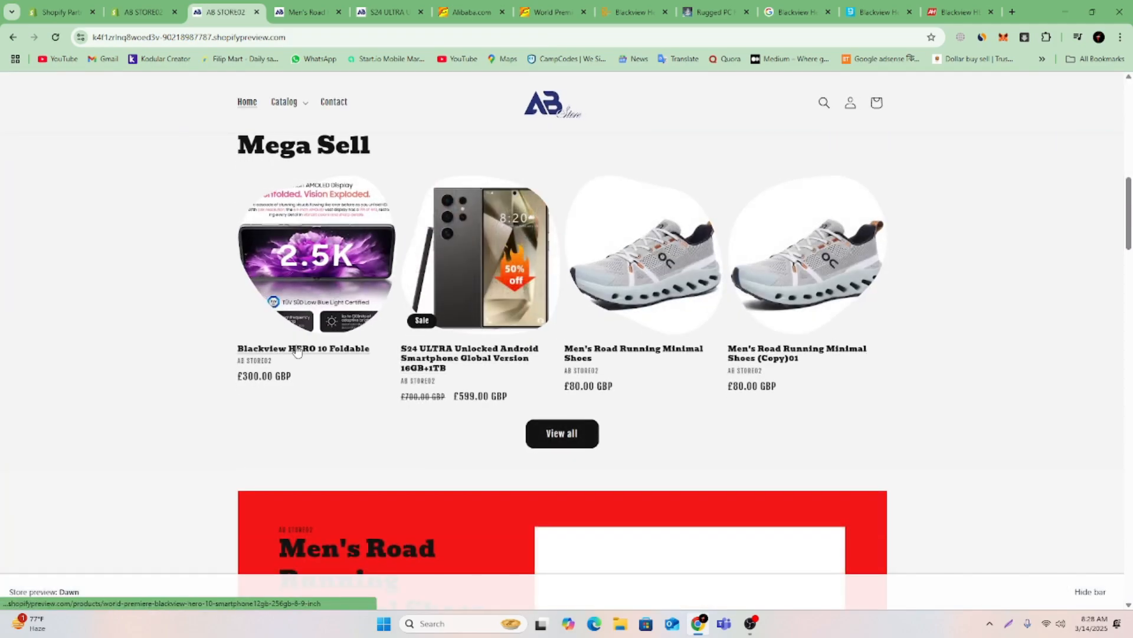
{"action": "left_click", "coordinate": [297, 350]}
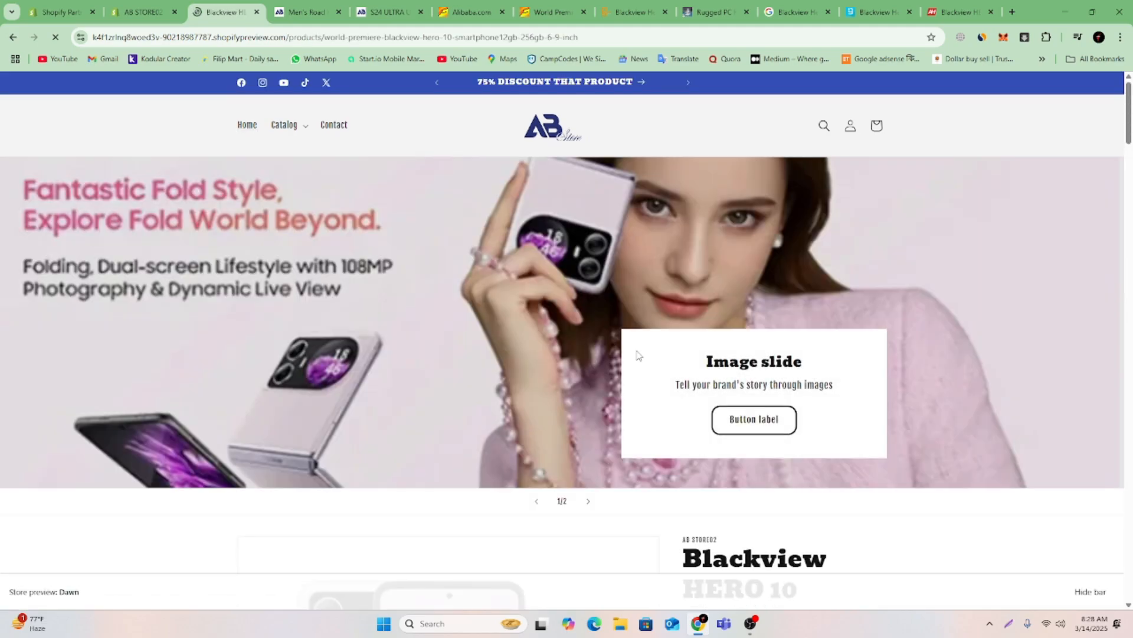
{"action": "scroll", "coordinate": [955, 344], "scroll_direction": "down", "scroll_amount": 3}
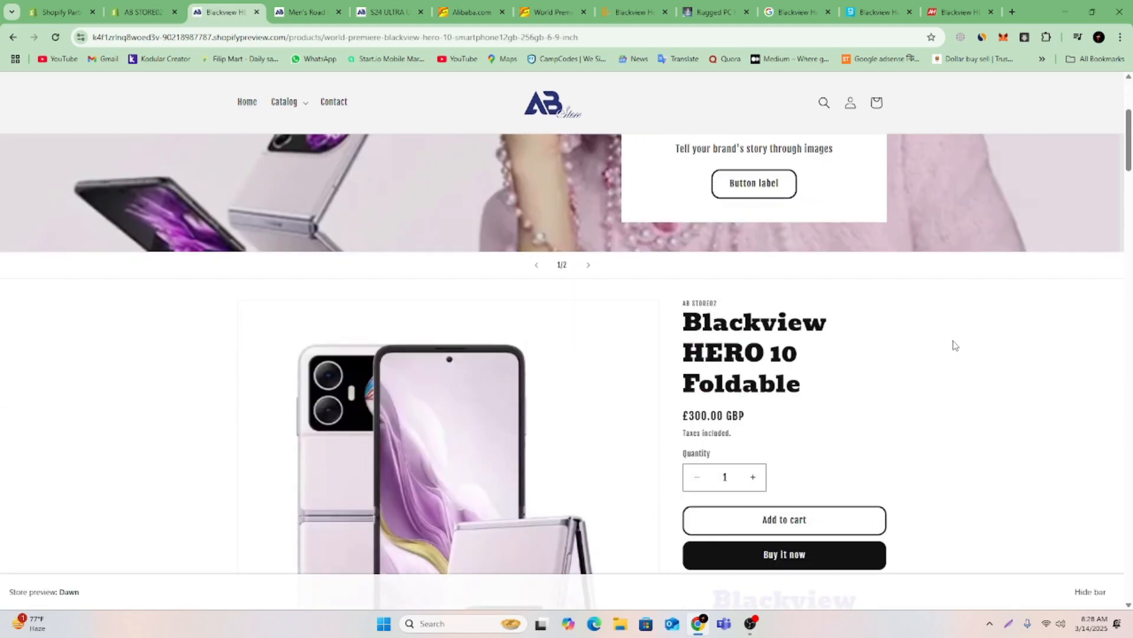
{"action": "scroll", "coordinate": [953, 344], "scroll_direction": "up", "scroll_amount": 4}
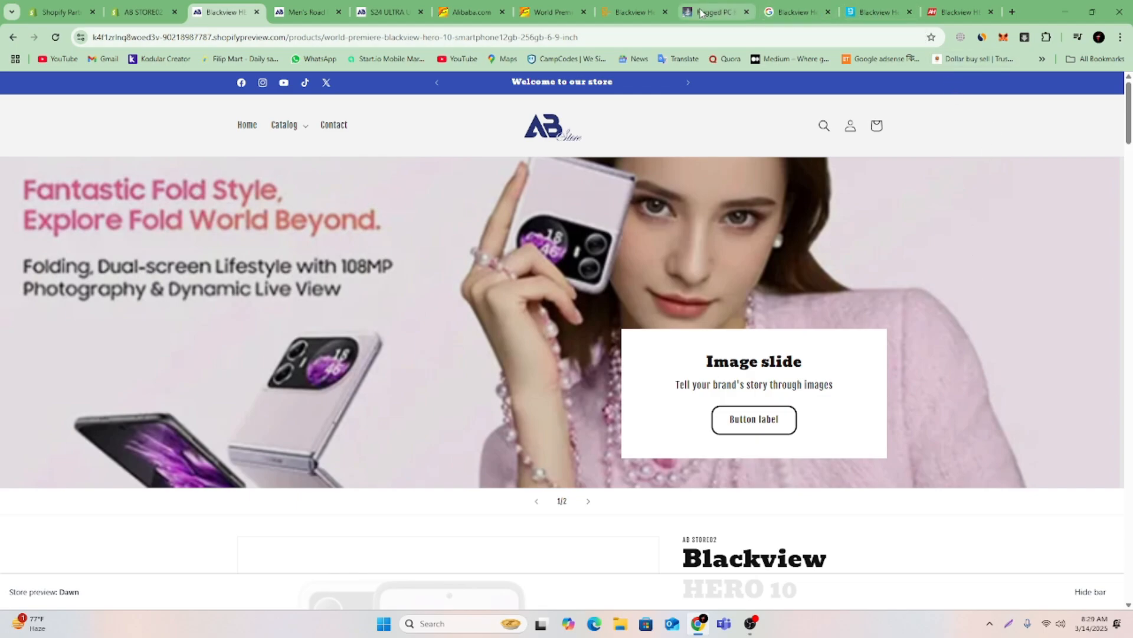
Look through the GSMArena specifications, the Google banner image results and the Android Headlines article for the Blackview HERO 10.
{"action": "left_click", "coordinate": [614, 13]}
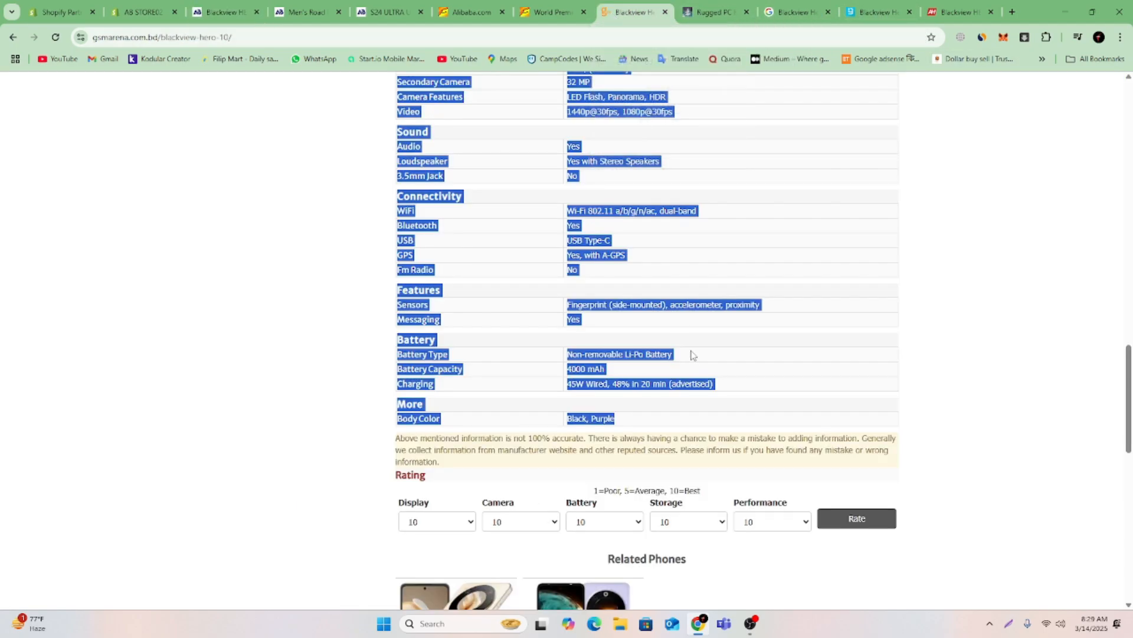
{"action": "scroll", "coordinate": [690, 354], "scroll_direction": "down", "scroll_amount": 10}
{"action": "scroll", "coordinate": [690, 354], "scroll_direction": "up", "scroll_amount": 20}
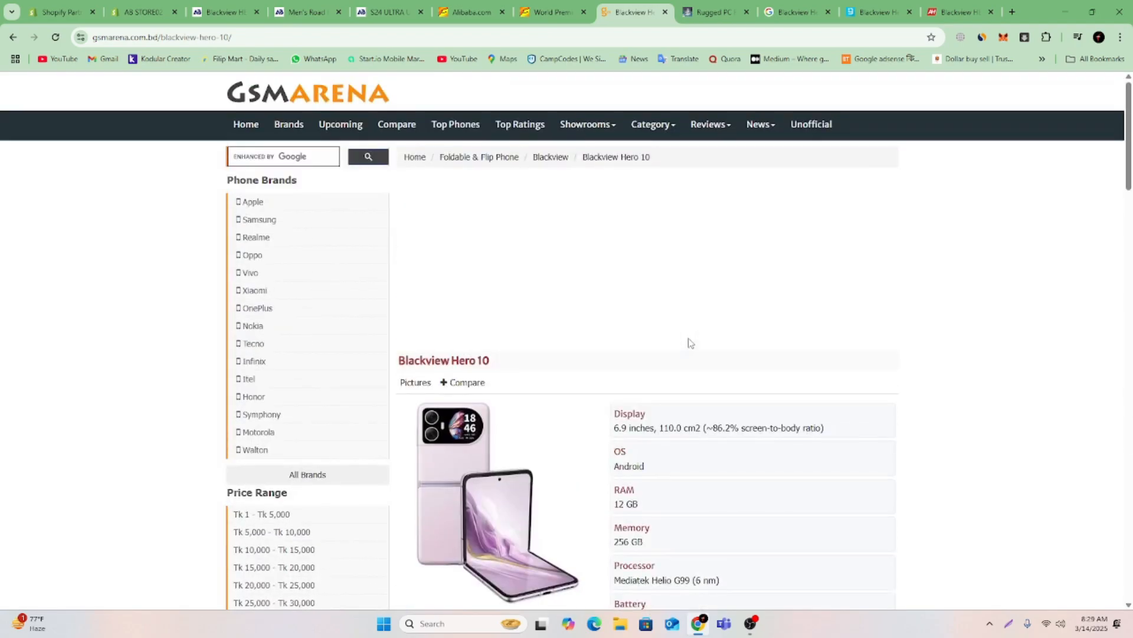
{"action": "left_click", "coordinate": [797, 12]}
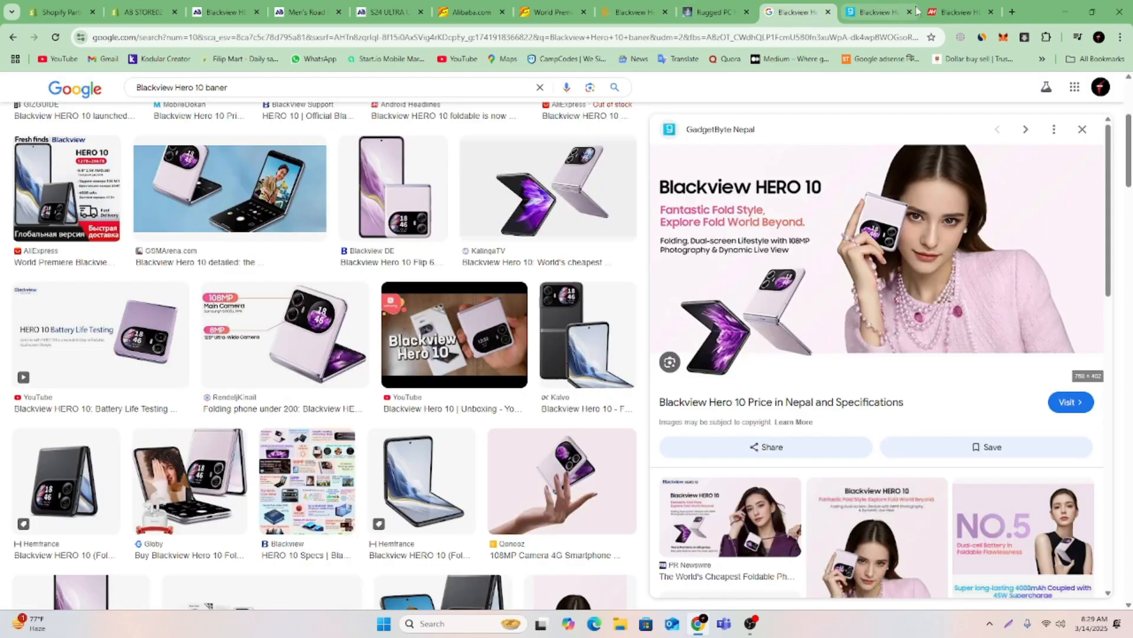
{"action": "left_click", "coordinate": [953, 12]}
{"action": "scroll", "coordinate": [820, 408], "scroll_direction": "down", "scroll_amount": 5}
{"action": "scroll", "coordinate": [820, 409], "scroll_direction": "up", "scroll_amount": 10}
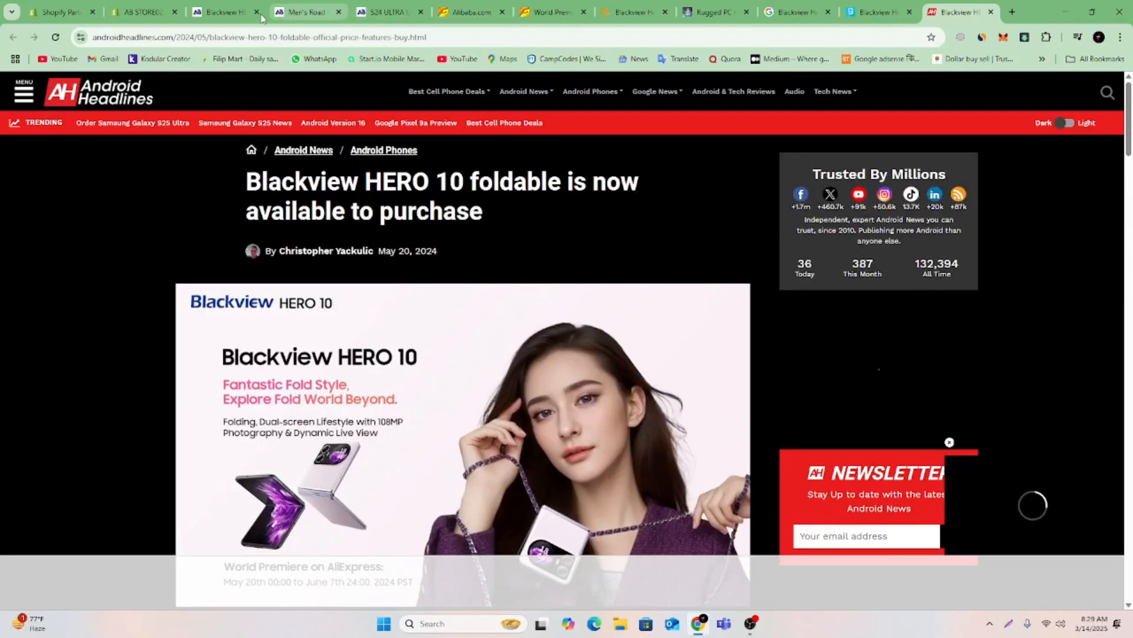
Review the full Blackview HERO 10 product page in the storefront preview, from the slideshow down to the related products.
{"action": "left_click", "coordinate": [224, 12]}
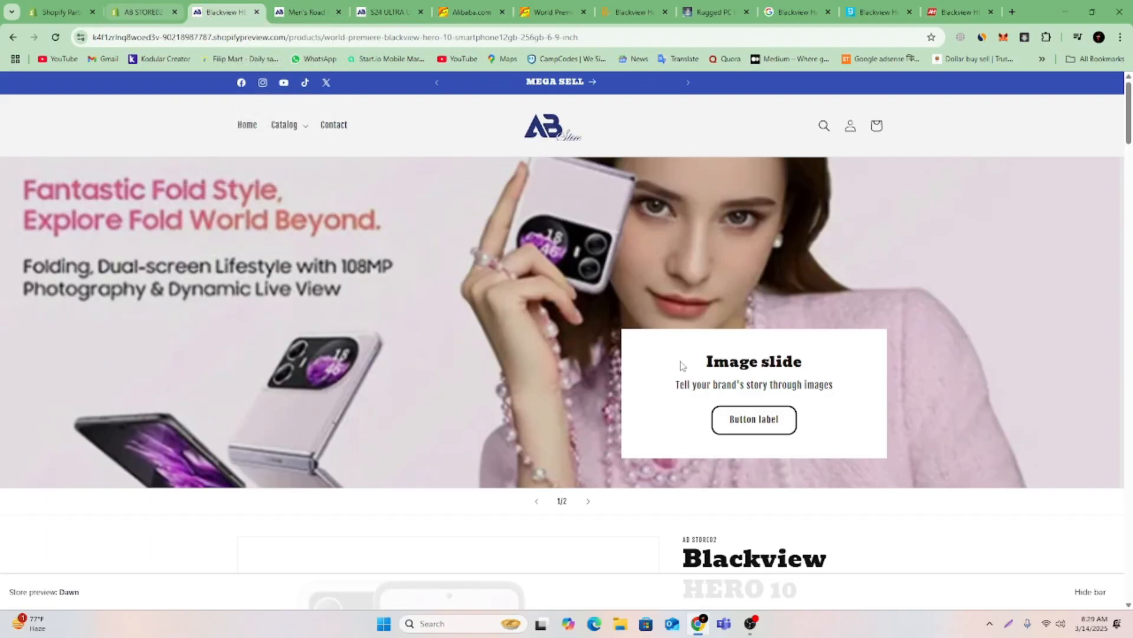
{"action": "scroll", "coordinate": [890, 349], "scroll_direction": "down", "scroll_amount": 8}
{"action": "scroll", "coordinate": [891, 352], "scroll_direction": "up", "scroll_amount": 4}
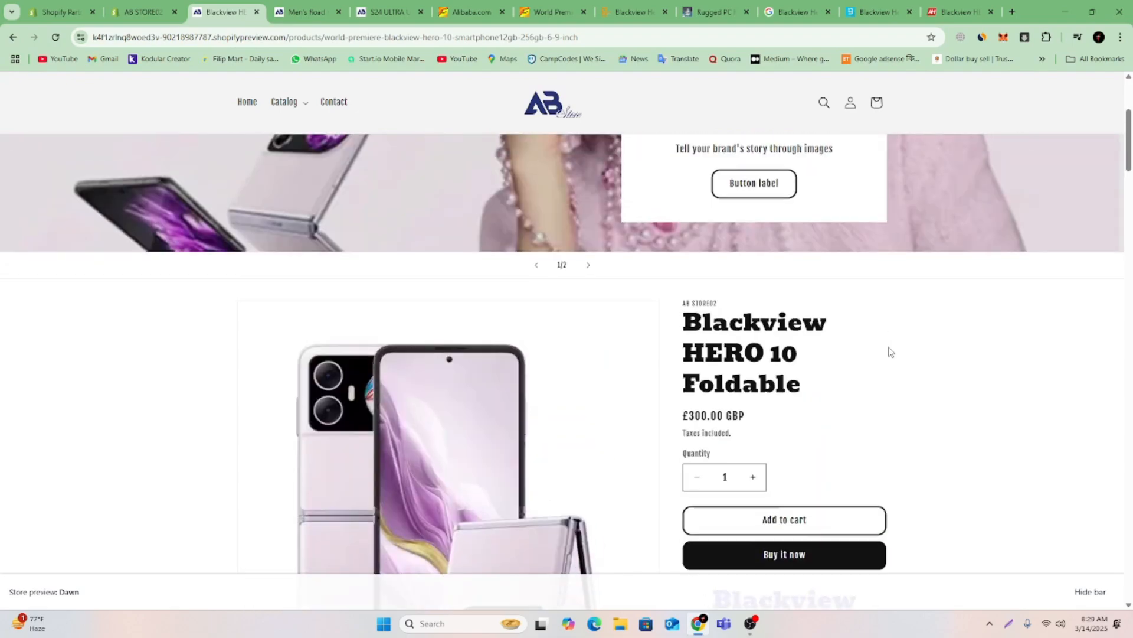
{"action": "scroll", "coordinate": [891, 352], "scroll_direction": "up", "scroll_amount": 4}
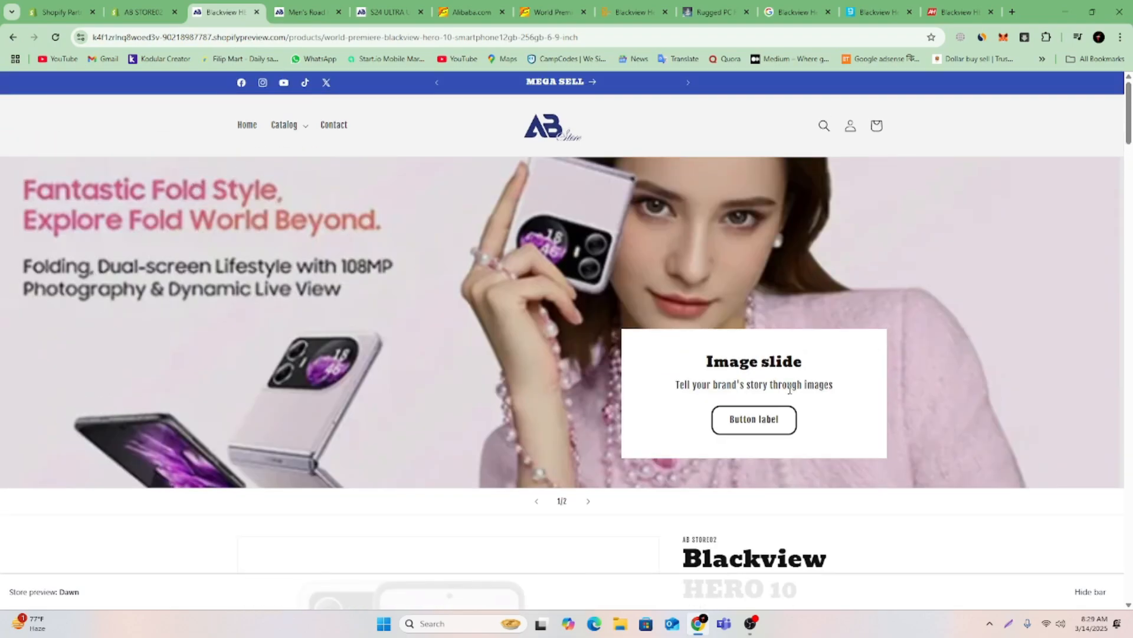
{"action": "scroll", "coordinate": [790, 389], "scroll_direction": "down", "scroll_amount": 7}
{"action": "scroll", "coordinate": [508, 494], "scroll_direction": "down", "scroll_amount": 15}
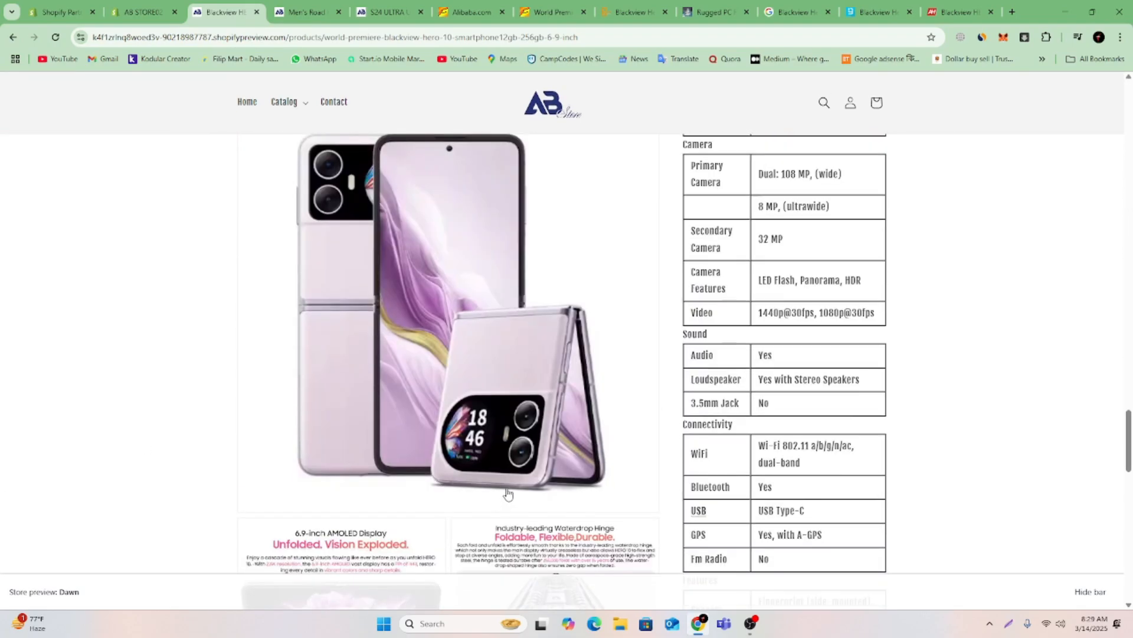
{"action": "scroll", "coordinate": [508, 493], "scroll_direction": "up", "scroll_amount": 8}
{"action": "scroll", "coordinate": [507, 493], "scroll_direction": "down", "scroll_amount": 10}
{"action": "scroll", "coordinate": [531, 474], "scroll_direction": "up", "scroll_amount": 7}
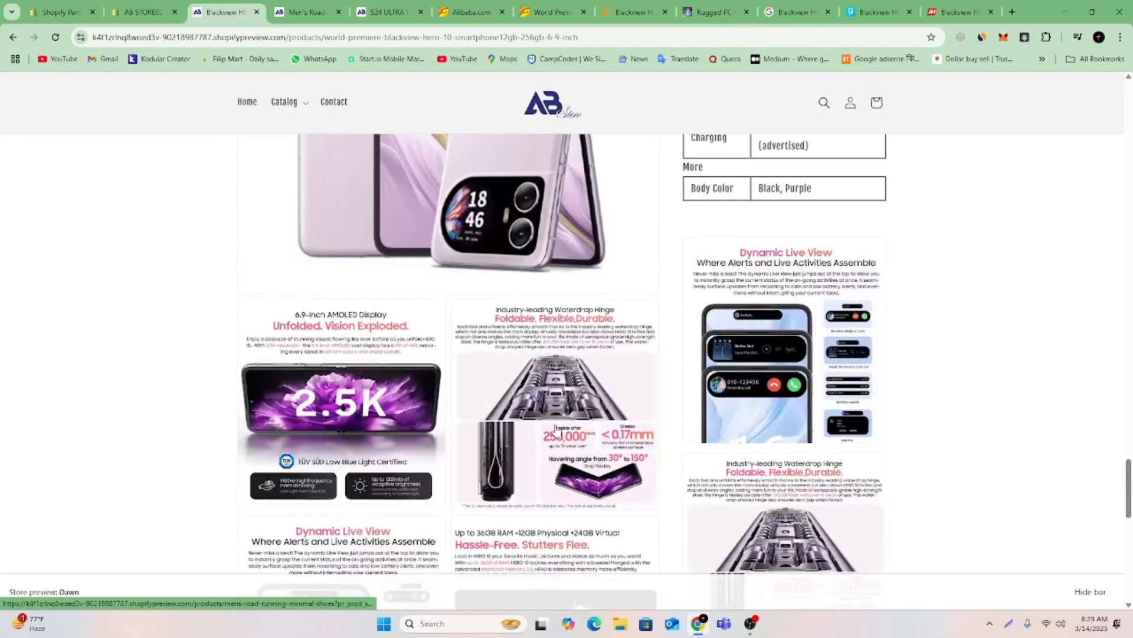
{"action": "scroll", "coordinate": [544, 449], "scroll_direction": "down", "scroll_amount": 4}
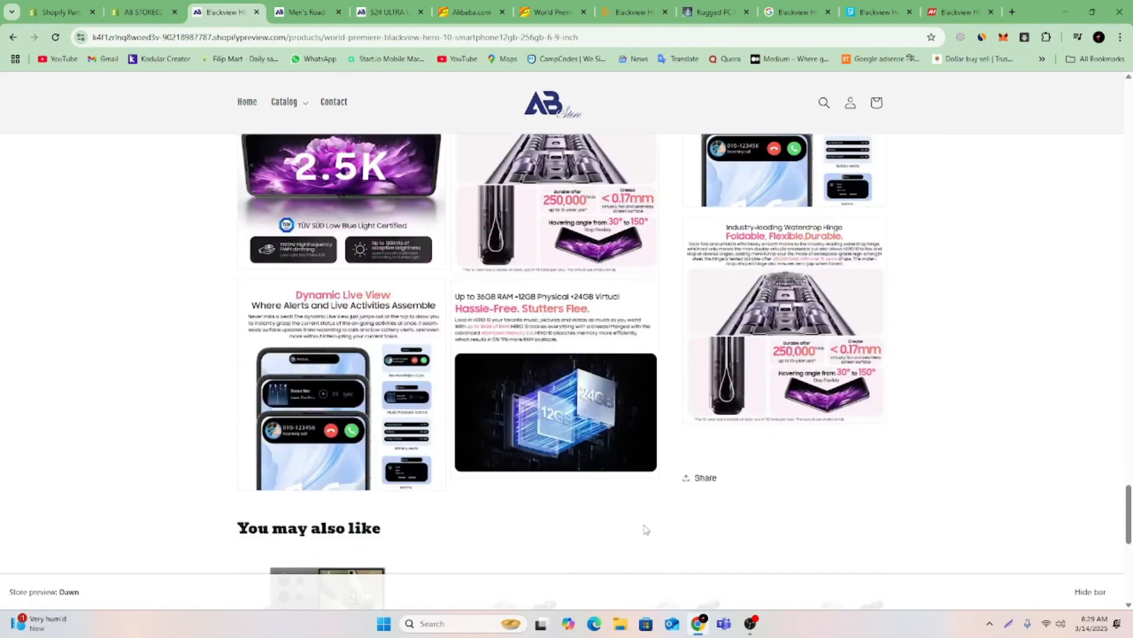
{"action": "scroll", "coordinate": [640, 529], "scroll_direction": "down", "scroll_amount": 8}
{"action": "scroll", "coordinate": [638, 529], "scroll_direction": "up", "scroll_amount": 4}
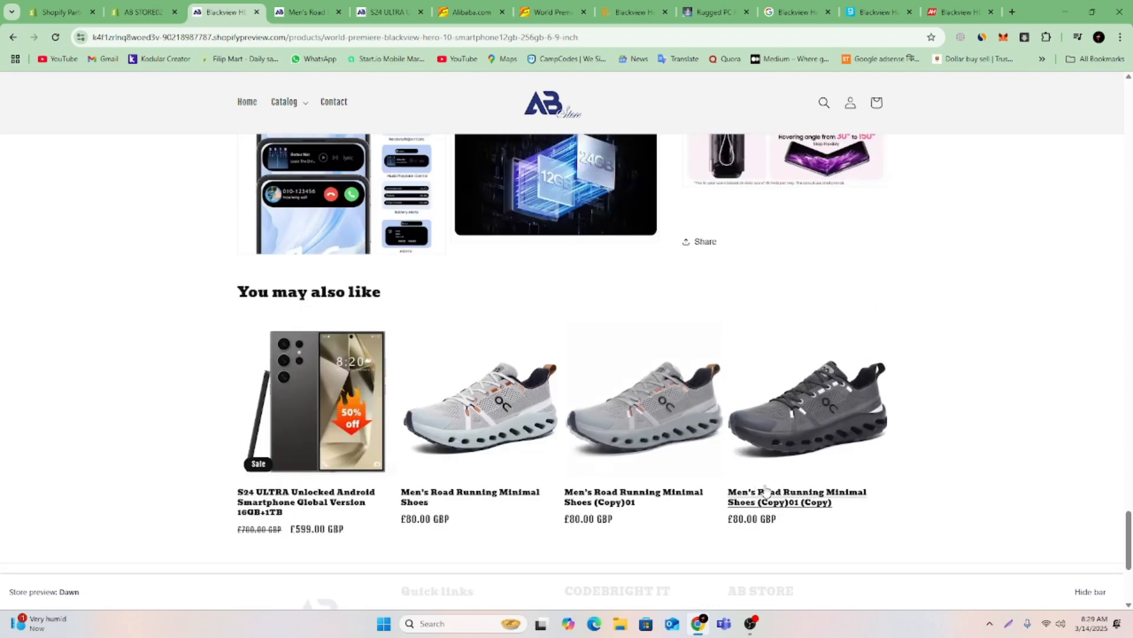
{"action": "scroll", "coordinate": [679, 517], "scroll_direction": "down", "scroll_amount": 4}
Return to the theme editor and examine the one-product template's layout and its Title and Description block settings.
{"action": "left_click", "coordinate": [142, 12]}
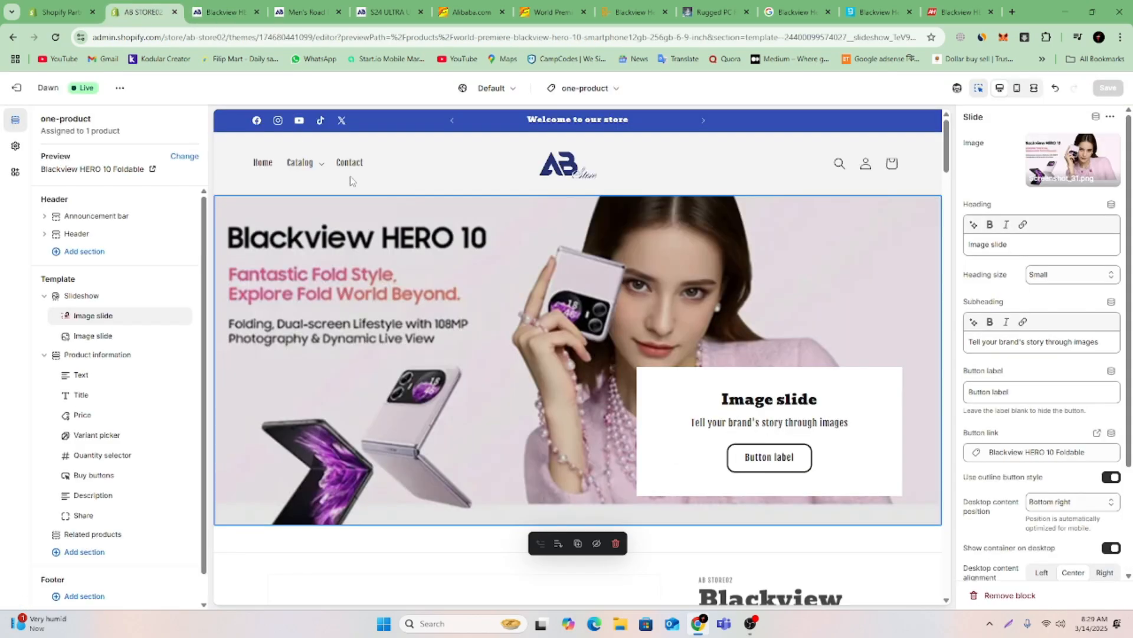
{"action": "scroll", "coordinate": [725, 347], "scroll_direction": "down", "scroll_amount": 10}
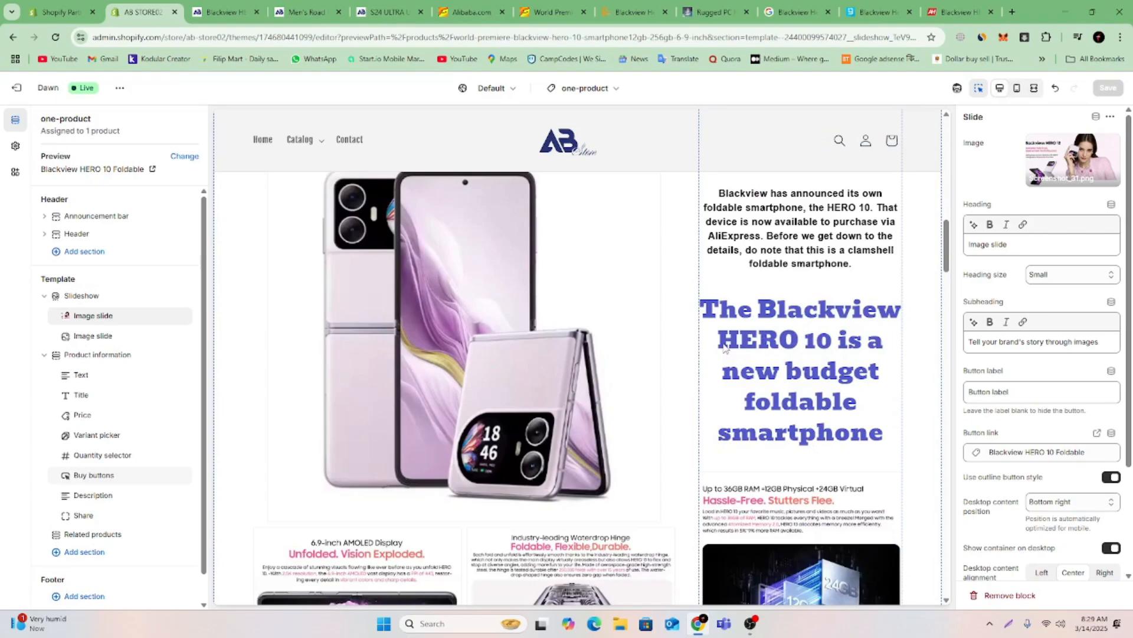
{"action": "scroll", "coordinate": [717, 353], "scroll_direction": "down", "scroll_amount": 10}
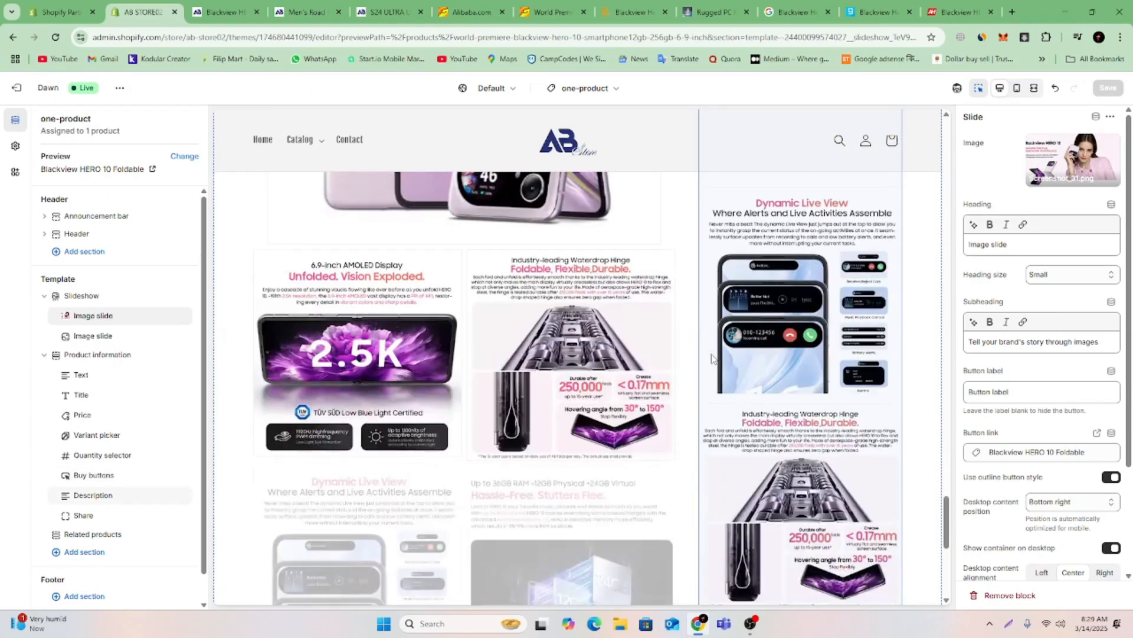
{"action": "scroll", "coordinate": [713, 359], "scroll_direction": "down", "scroll_amount": 1}
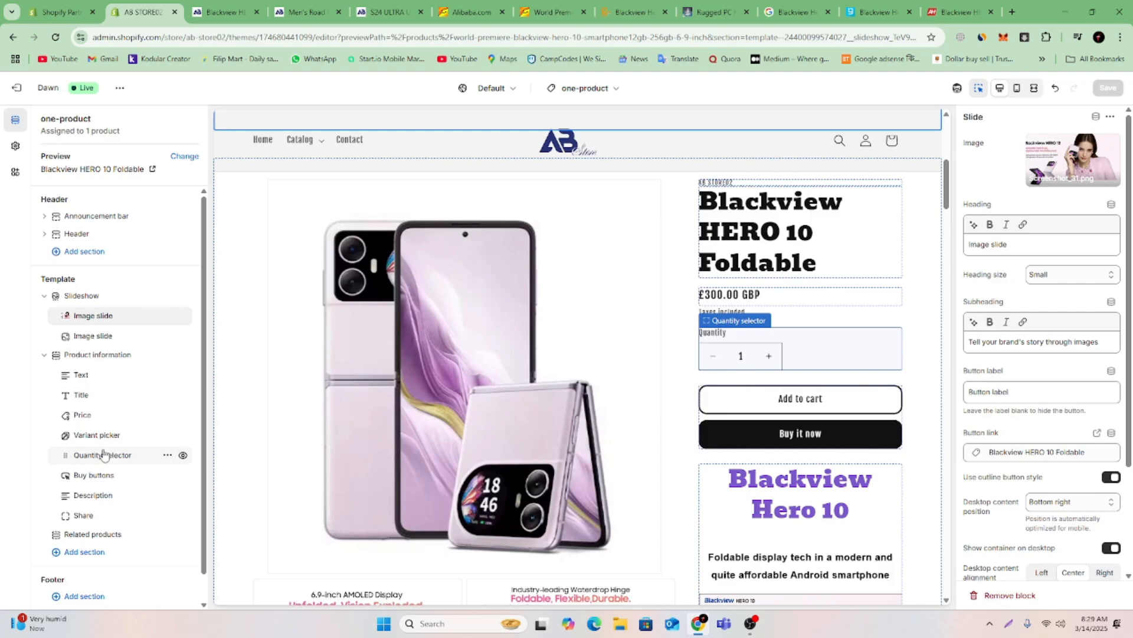
{"action": "left_click", "coordinate": [777, 244]}
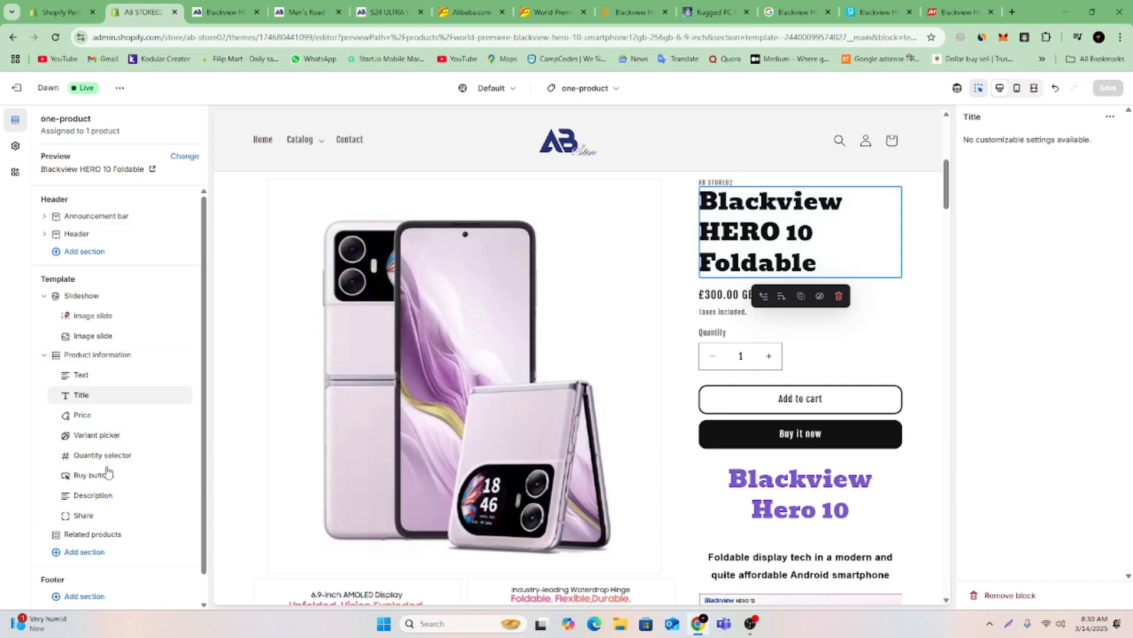
{"action": "left_click", "coordinate": [95, 499]}
{"action": "scroll", "coordinate": [812, 509], "scroll_direction": "down", "scroll_amount": 10}
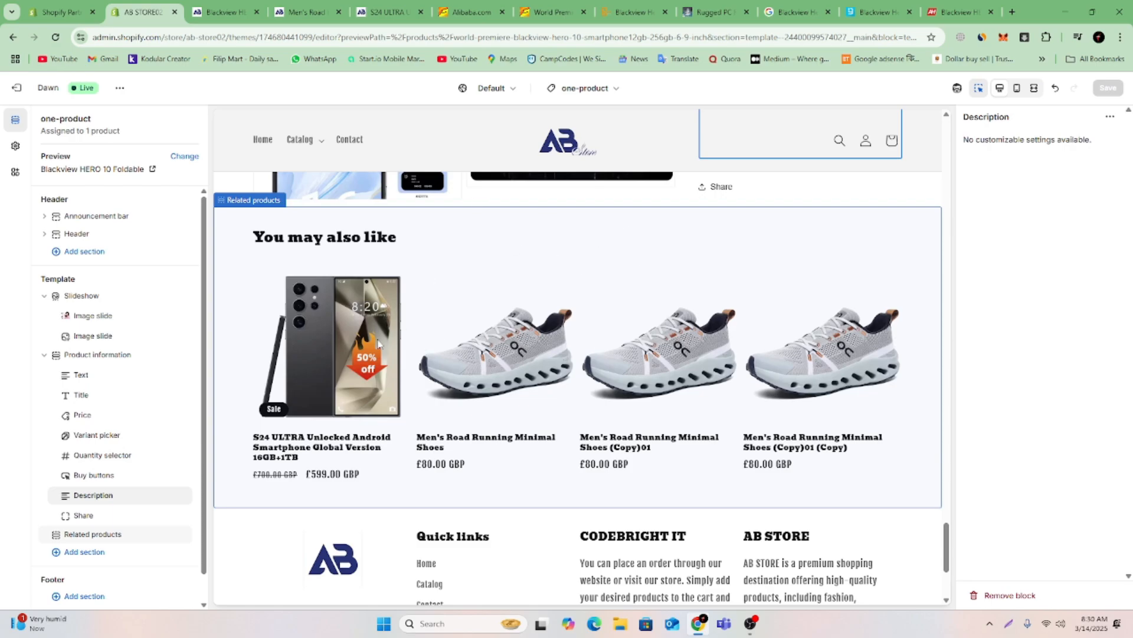
Add a Quick order list section to the one-product template and place it above Related products.
{"action": "left_click", "coordinate": [57, 555]}
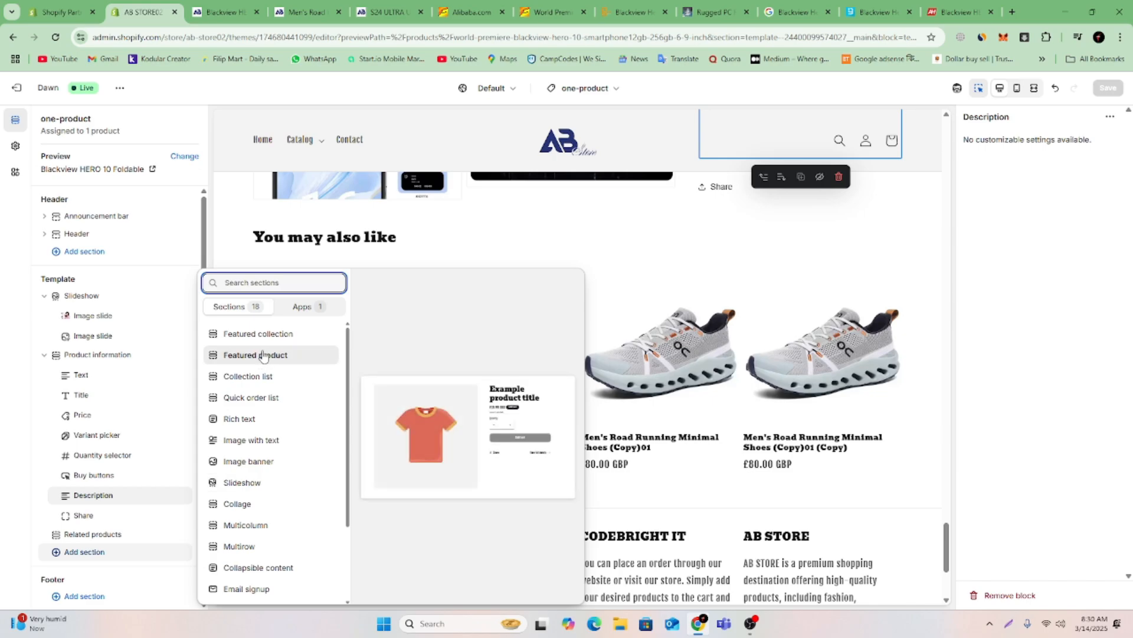
{"action": "left_click", "coordinate": [271, 403]}
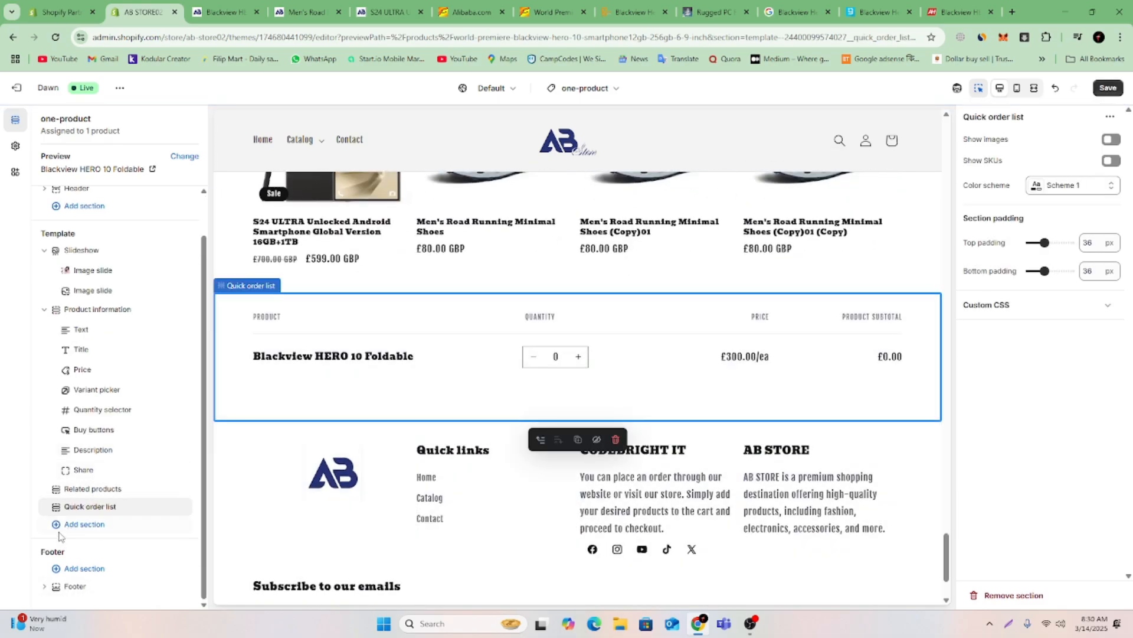
{"action": "left_click_drag", "start_coordinate": [53, 506], "coordinate": [53, 489]}
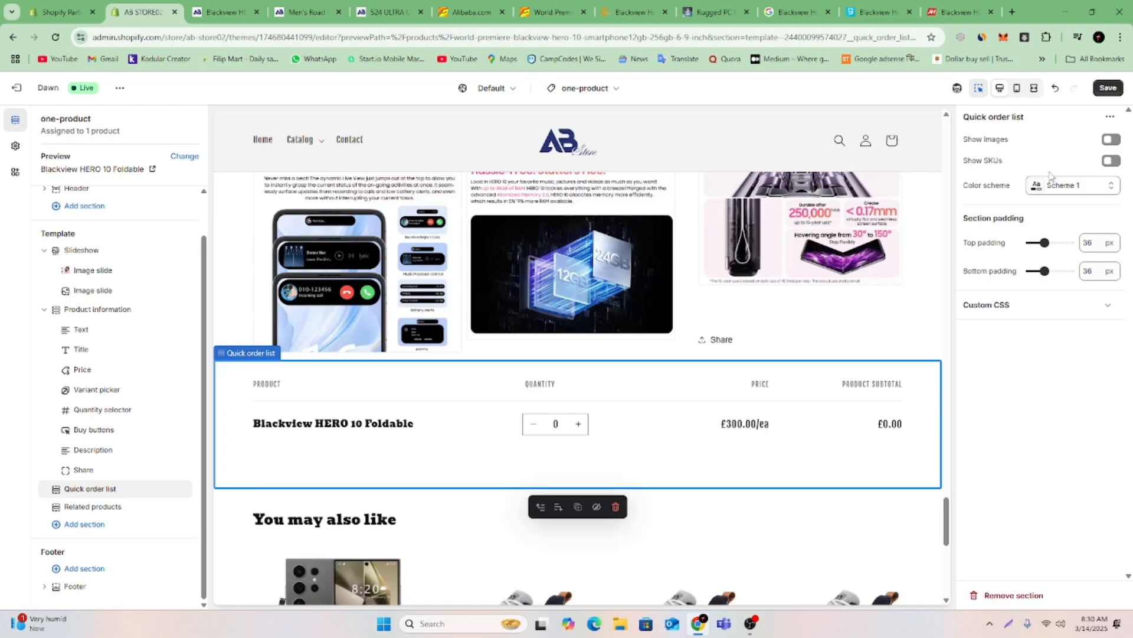
Set the Quick order list to Scheme 5 with images shown and SKUs hidden, and save the template.
{"action": "left_click", "coordinate": [1058, 190]}
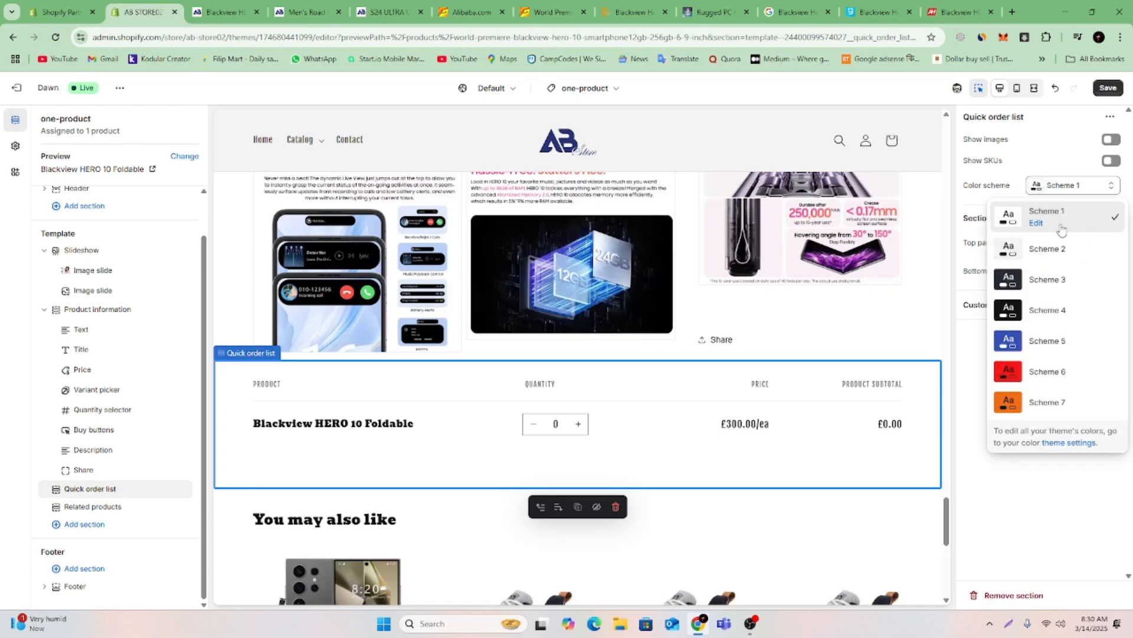
{"action": "left_click", "coordinate": [1043, 346]}
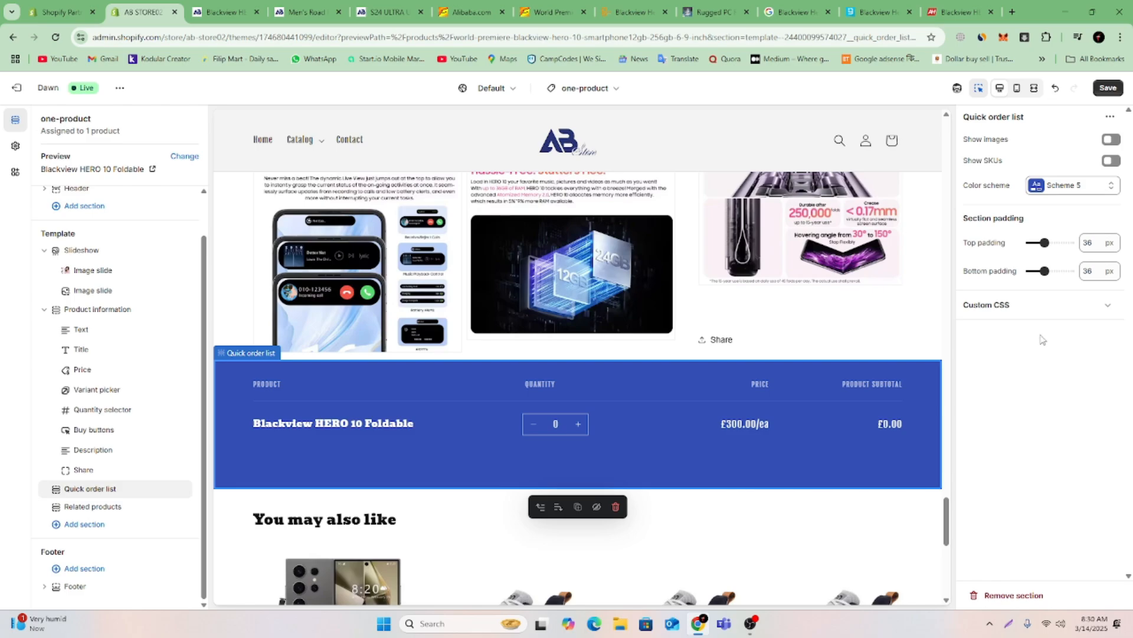
{"action": "left_click", "coordinate": [1110, 141]}
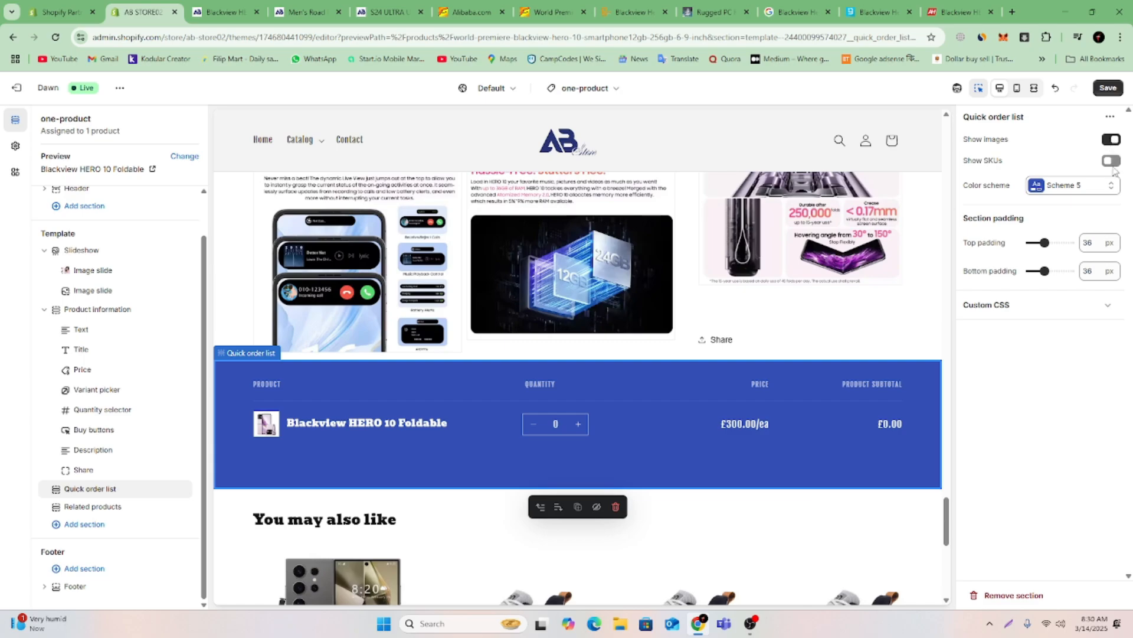
{"action": "left_click", "coordinate": [1112, 161]}
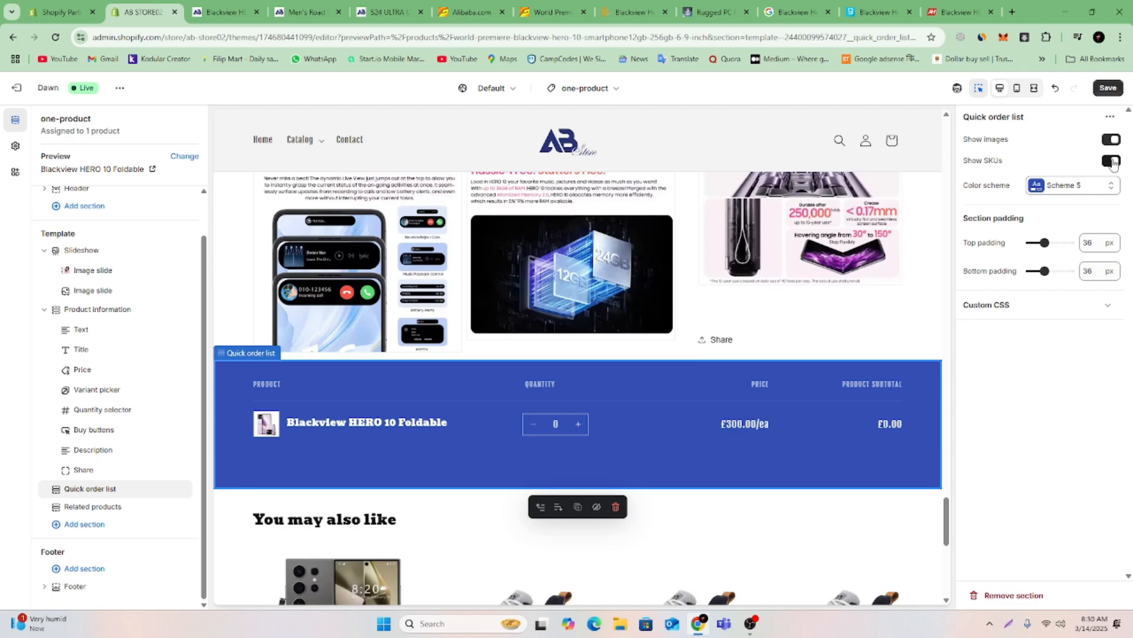
{"action": "left_click", "coordinate": [1111, 161]}
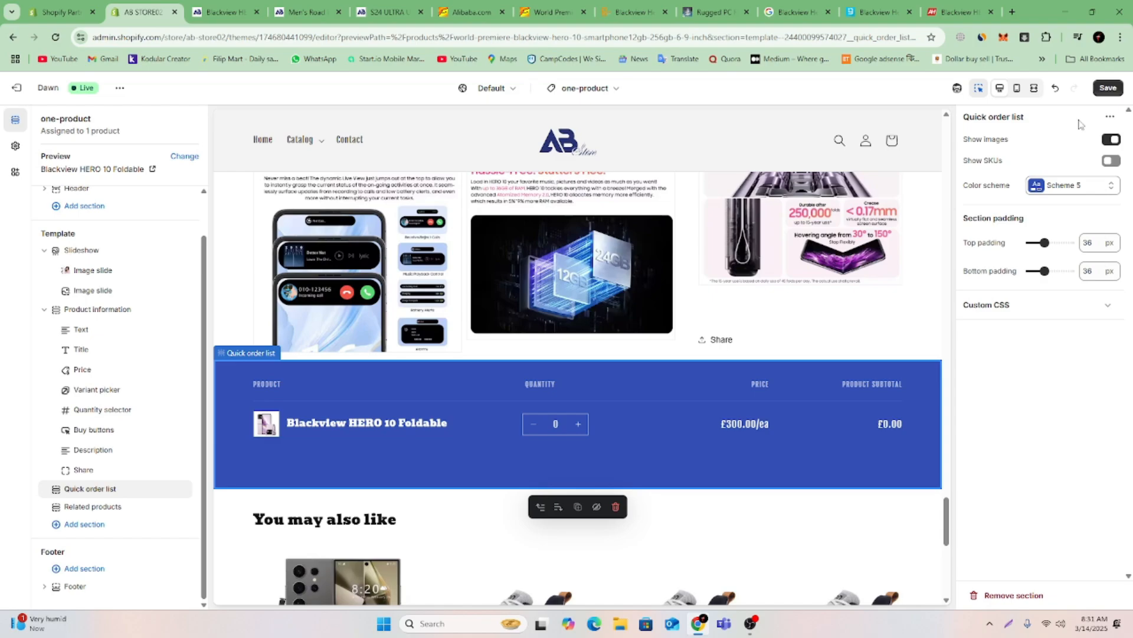
{"action": "left_click", "coordinate": [1108, 89]}
Add a Video section below Related products in the one-product template.
{"action": "left_click", "coordinate": [89, 530]}
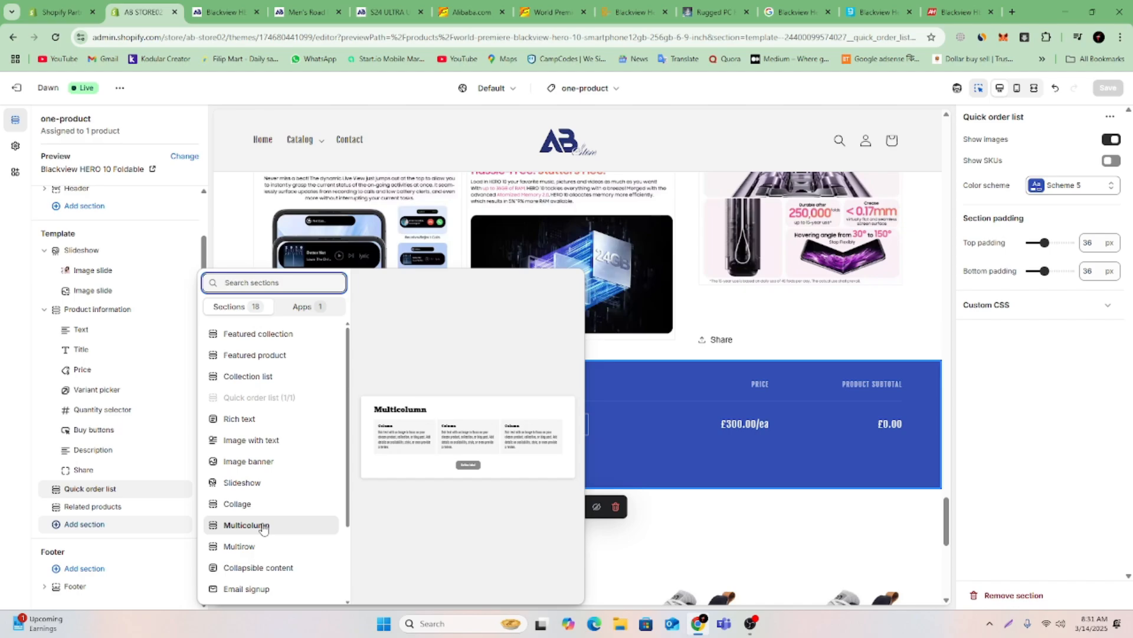
{"action": "scroll", "coordinate": [266, 549], "scroll_direction": "down", "scroll_amount": 3}
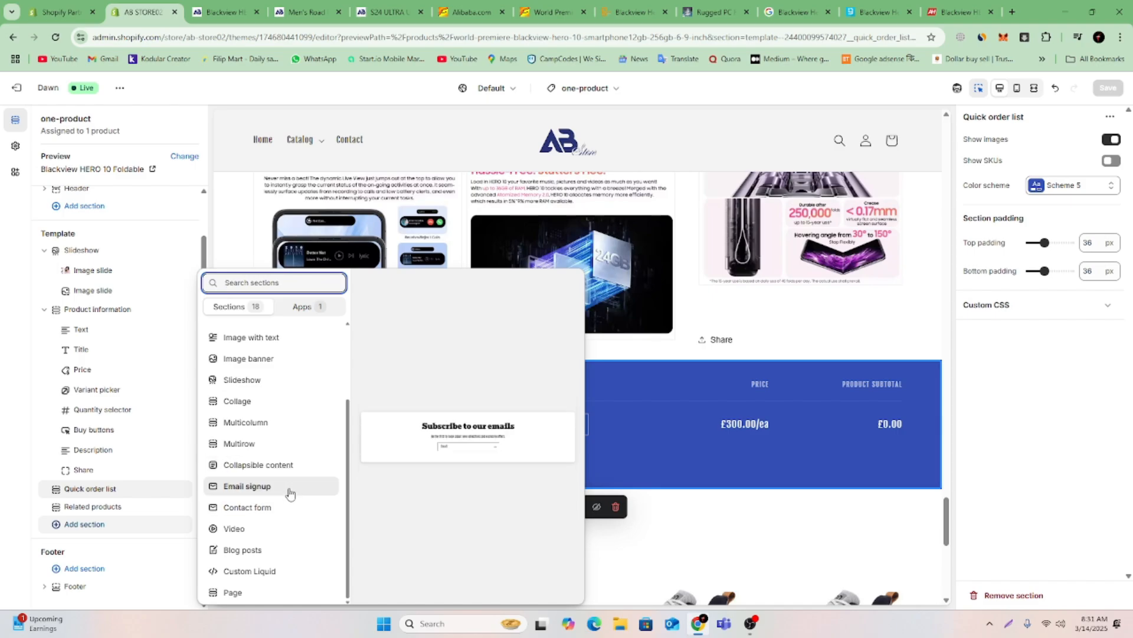
{"action": "left_click", "coordinate": [275, 529]}
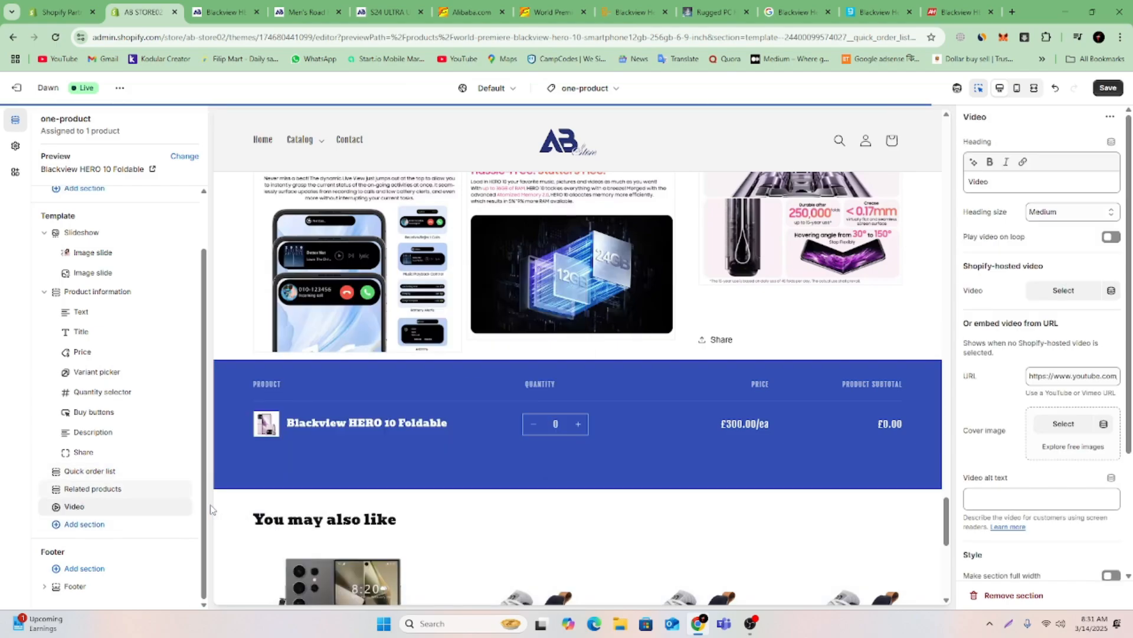
{"action": "scroll", "coordinate": [100, 511], "scroll_direction": "up", "scroll_amount": 1}
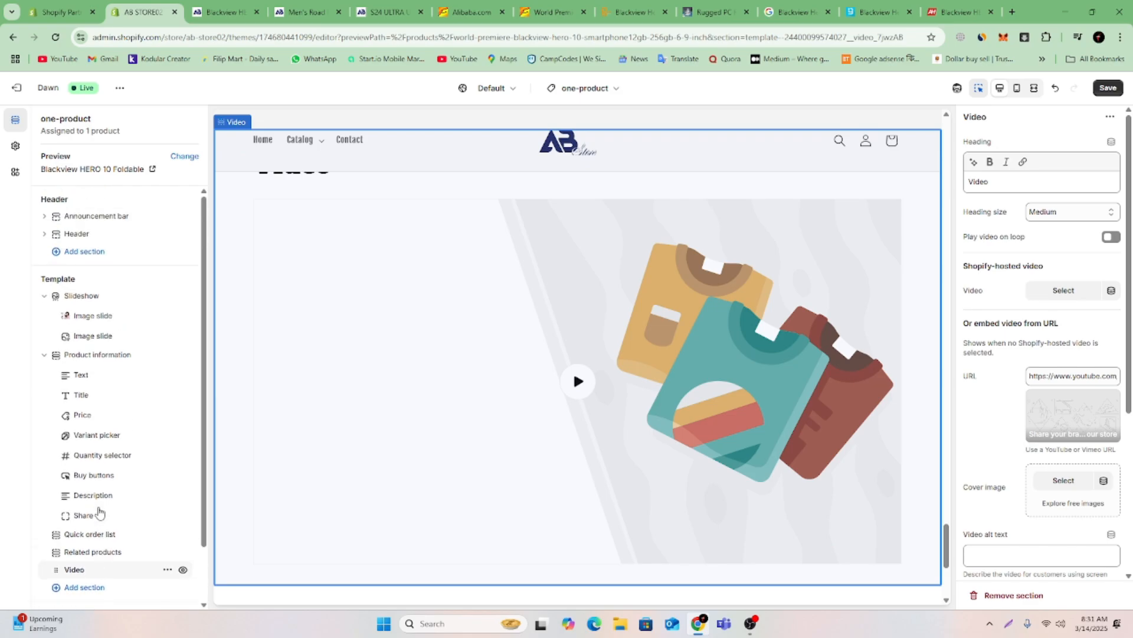
Move the Video section above Related products in the one-product template.
{"action": "left_click_drag", "start_coordinate": [61, 574], "coordinate": [54, 552]}
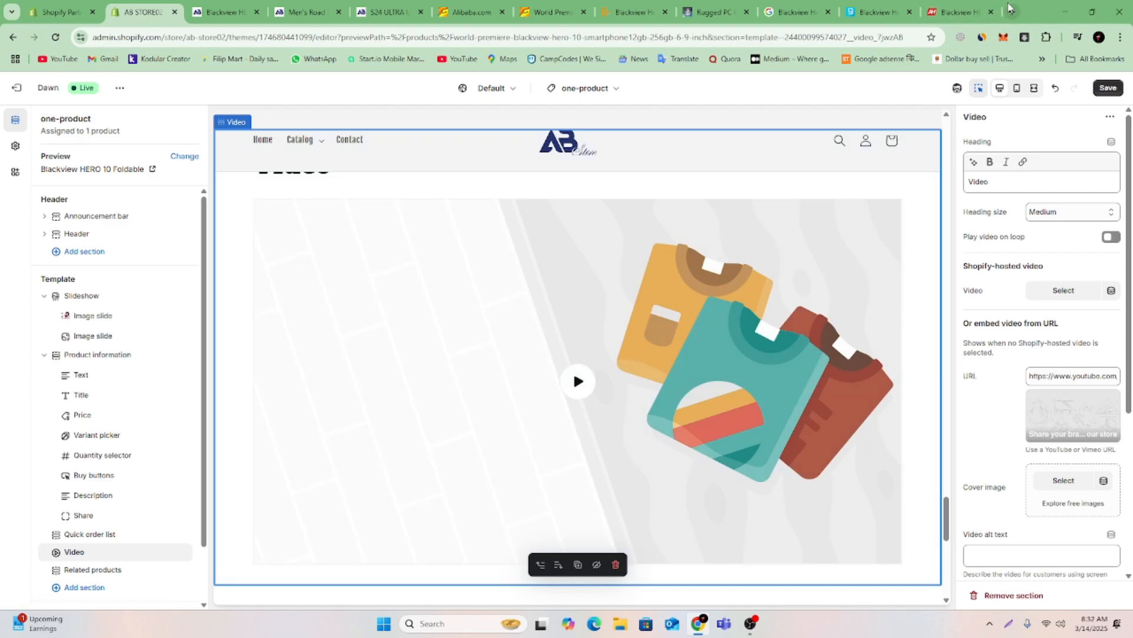
Open YouTube in a new browser tab and copy "Blackview HERO 10" from the Android Headlines article's title.
{"action": "left_click", "coordinate": [1010, 11]}
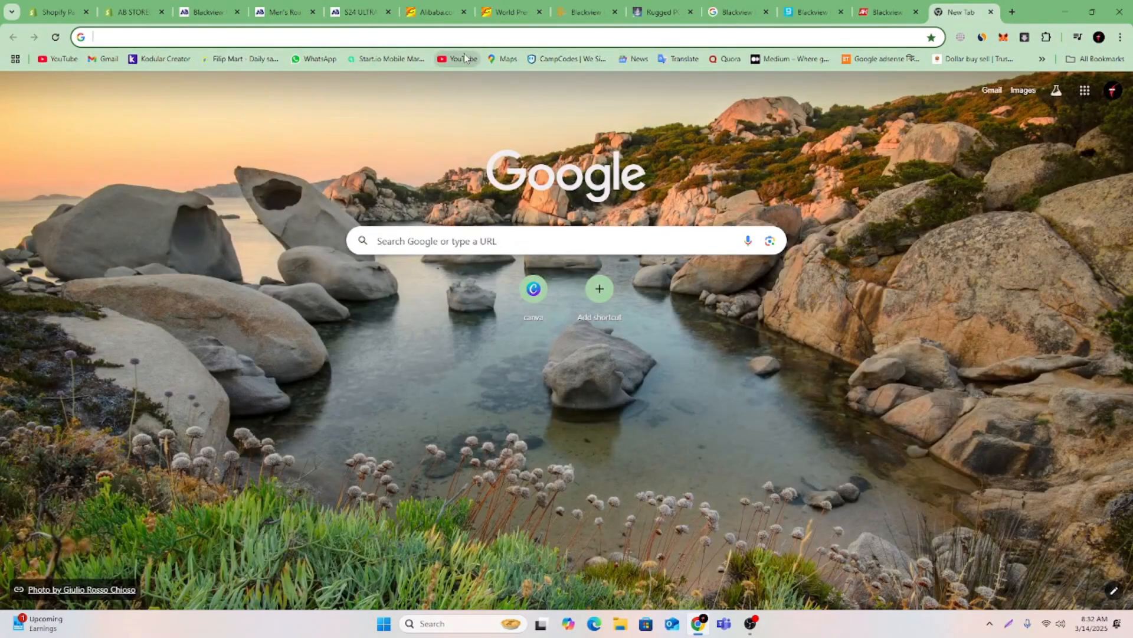
{"action": "left_click", "coordinate": [465, 57]}
{"action": "key", "text": "ctrl+shift+Tab"}
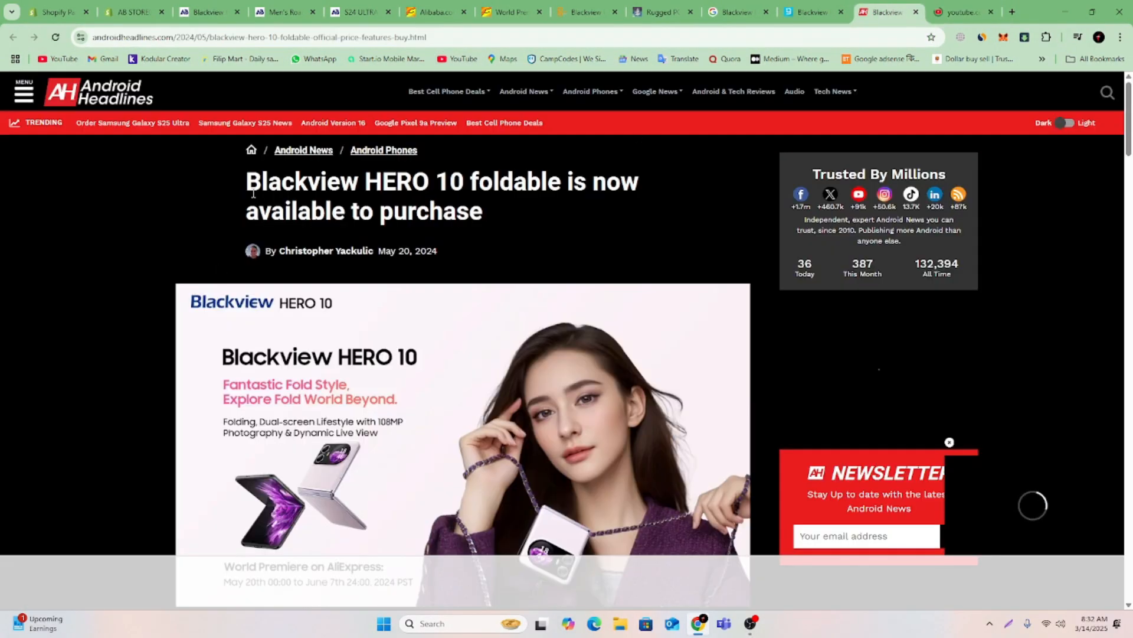
{"action": "left_click_drag", "start_coordinate": [274, 178], "coordinate": [438, 172]}
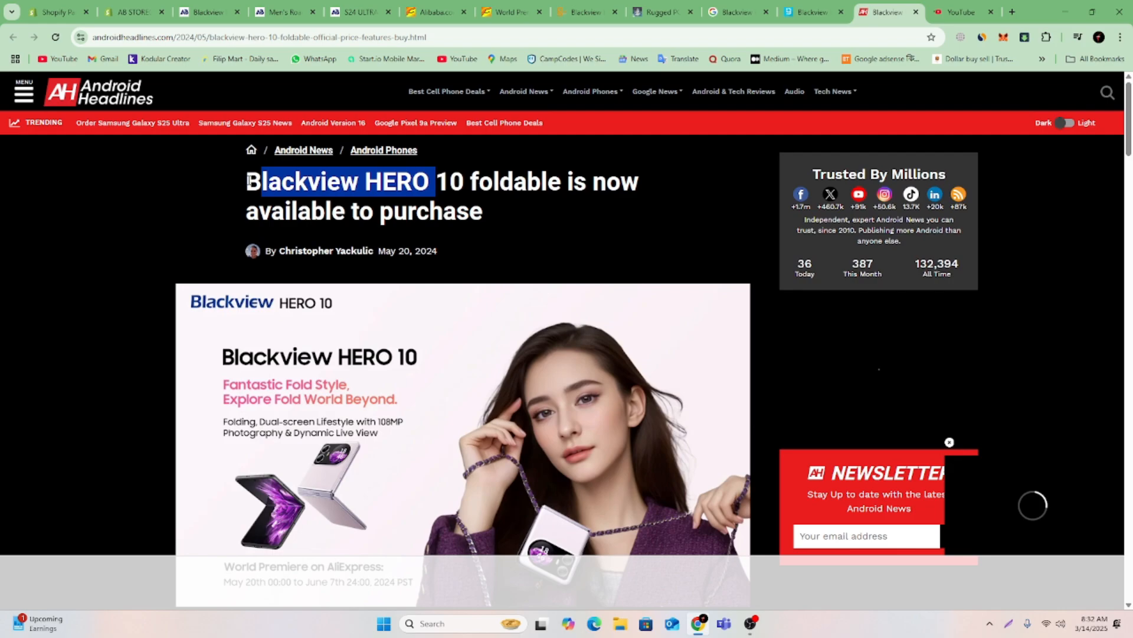
{"action": "left_click_drag", "start_coordinate": [249, 180], "coordinate": [464, 190]}
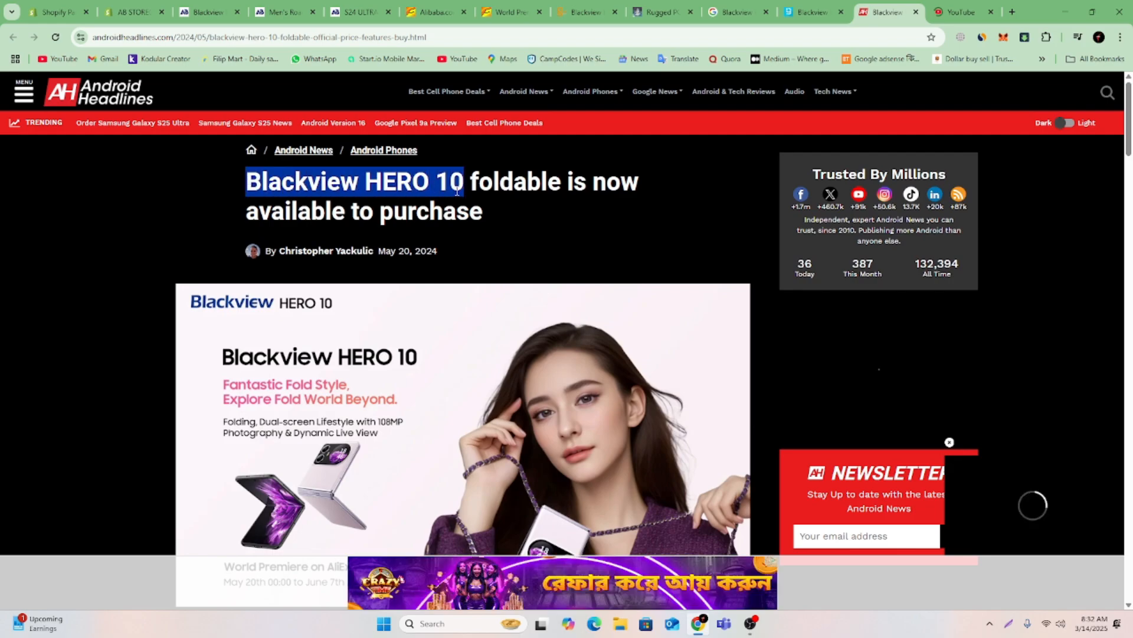
{"action": "right_click", "coordinate": [457, 191]}
{"action": "left_click", "coordinate": [486, 205]}
Switch to YouTube and search for the copied phrase "Blackview HERO 10".
{"action": "left_click", "coordinate": [987, 8]}
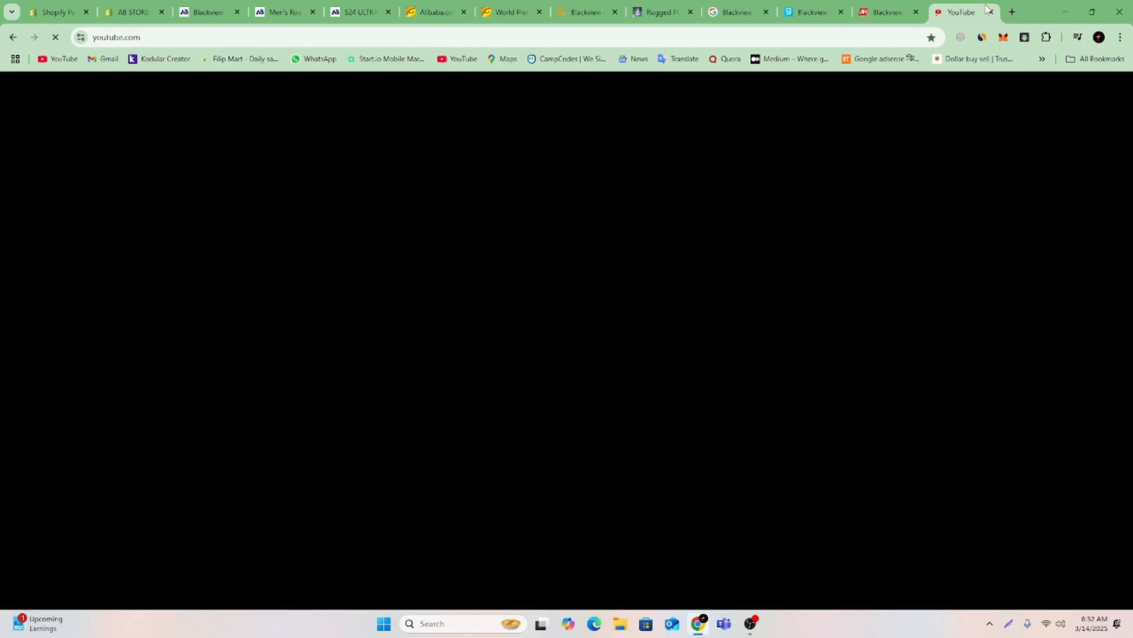
{"action": "left_click", "coordinate": [497, 92]}
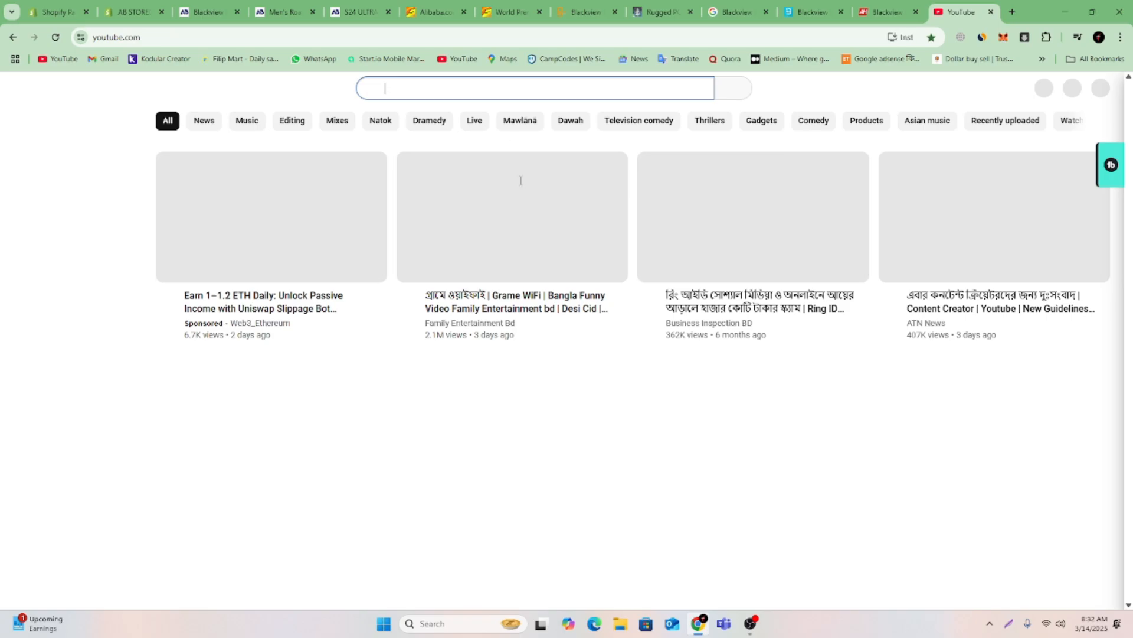
{"action": "right_click", "coordinate": [495, 95]}
{"action": "left_click", "coordinate": [520, 211]}
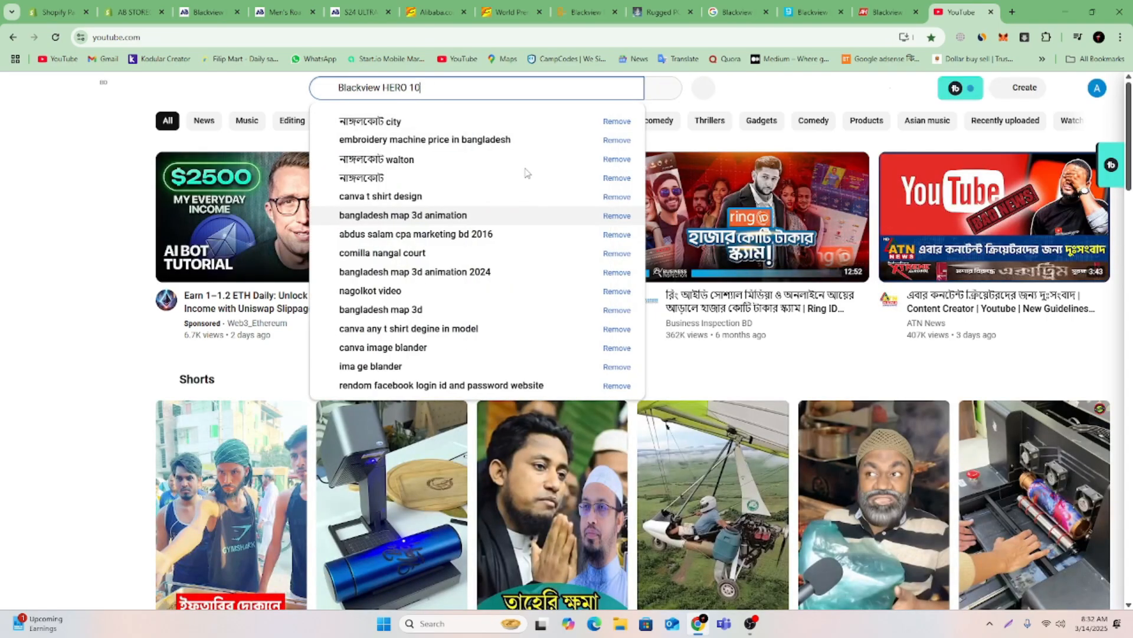
{"action": "key", "text": "Return"}
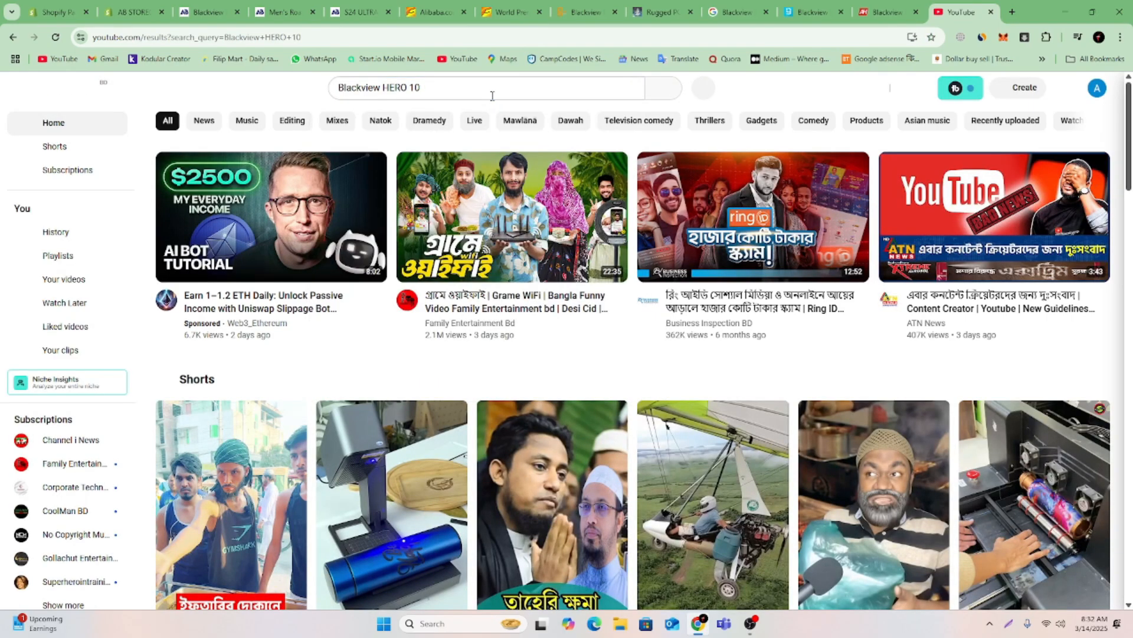
Look through the YouTube results and refine the search to "blackview hero 10 official video".
{"action": "scroll", "coordinate": [549, 417], "scroll_direction": "down", "scroll_amount": 10}
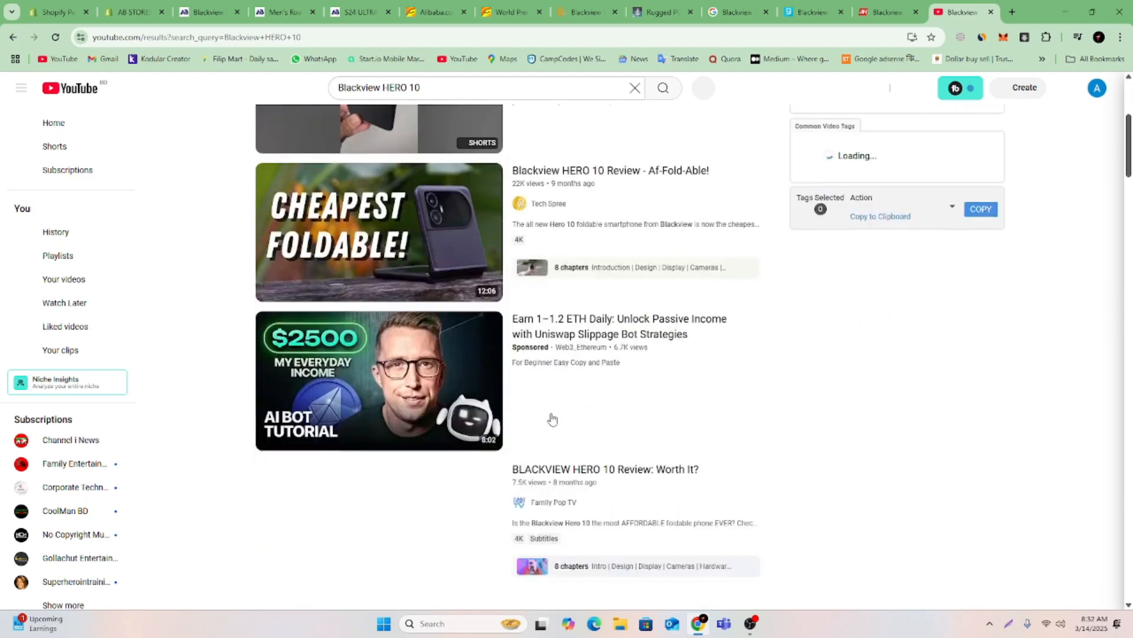
{"action": "scroll", "coordinate": [529, 376], "scroll_direction": "up", "scroll_amount": 8}
{"action": "scroll", "coordinate": [435, 484], "scroll_direction": "down", "scroll_amount": 8}
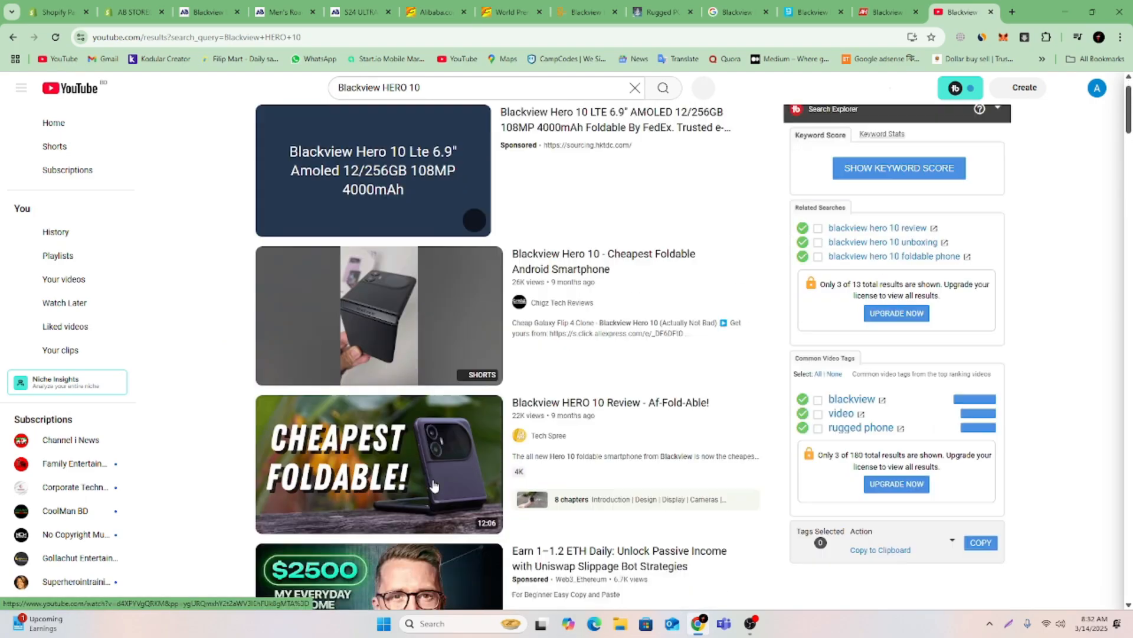
{"action": "left_click", "coordinate": [425, 90]}
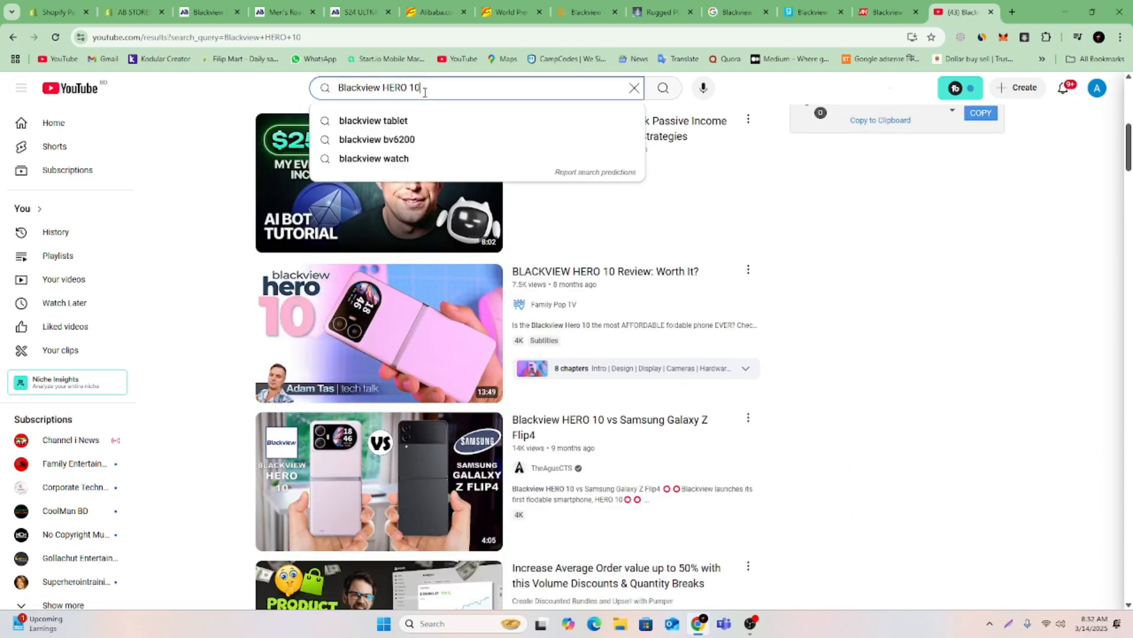
{"action": "type", "text": "OFFI"}
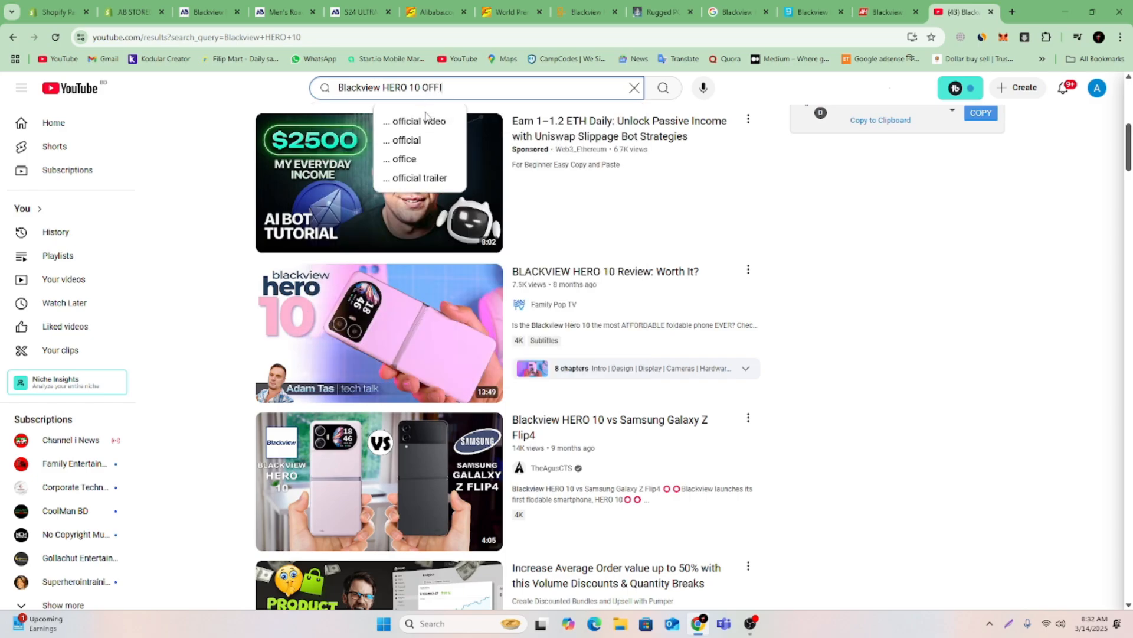
{"action": "left_click", "coordinate": [426, 116]}
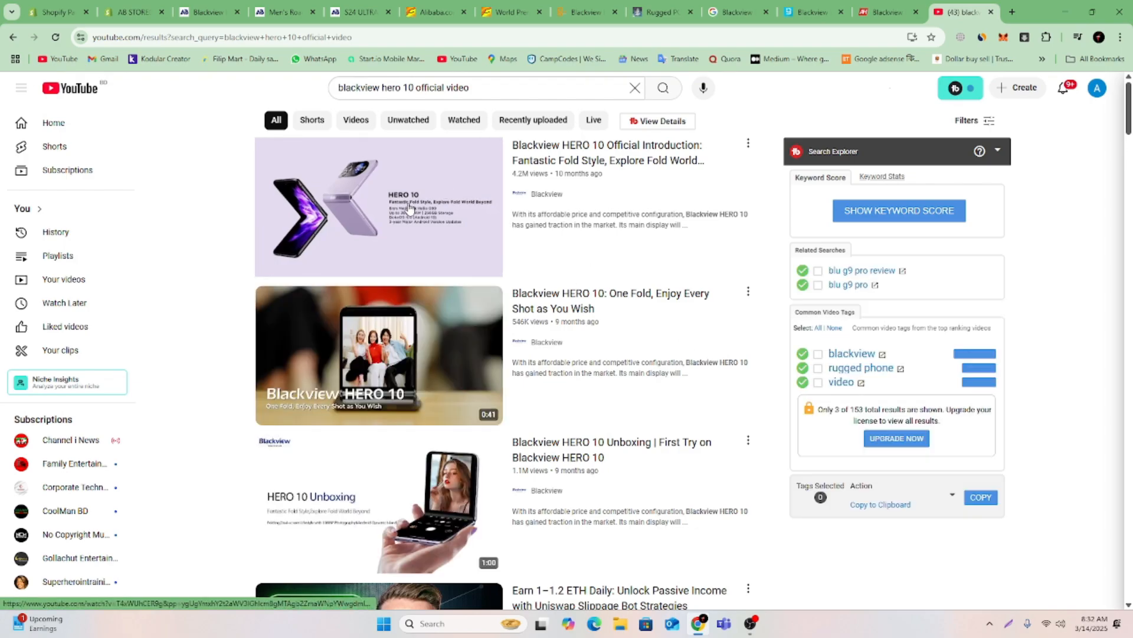
Open the video "Blackview HERO 10 Official Introduction" and copy its URL.
{"action": "left_click", "coordinate": [410, 209]}
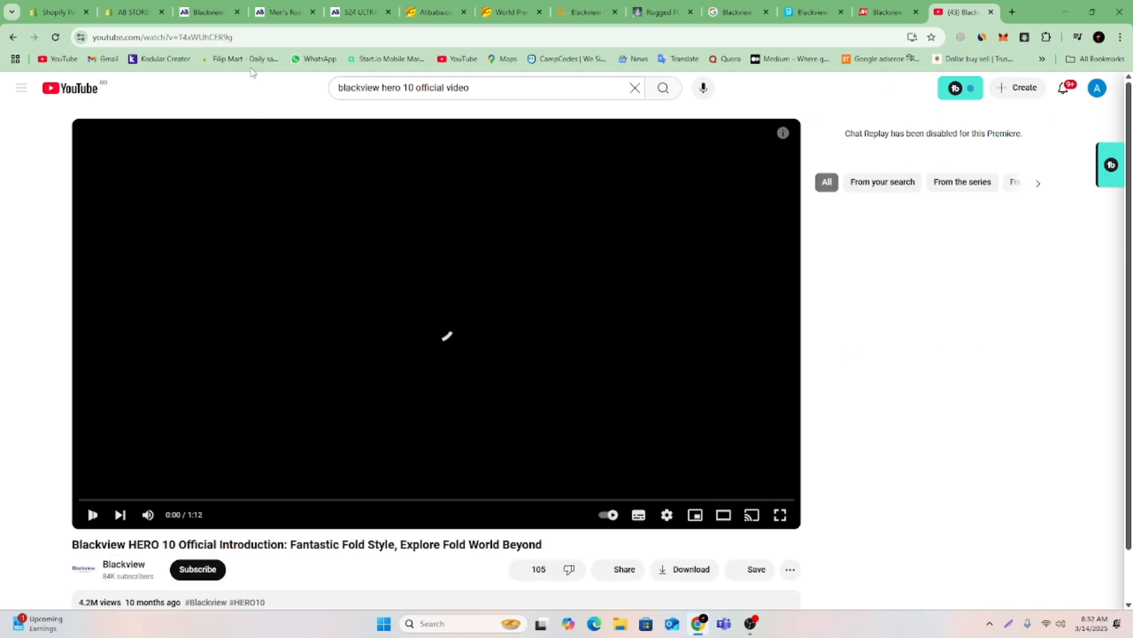
{"action": "left_click", "coordinate": [258, 37]}
{"action": "right_click", "coordinate": [258, 37]}
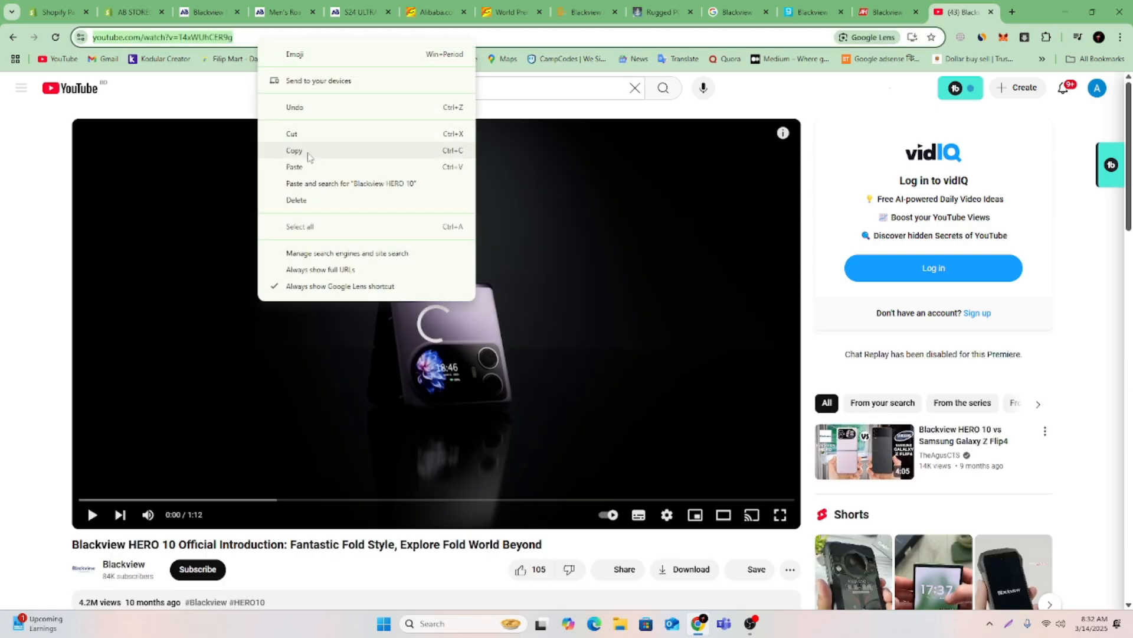
{"action": "left_click", "coordinate": [308, 151]}
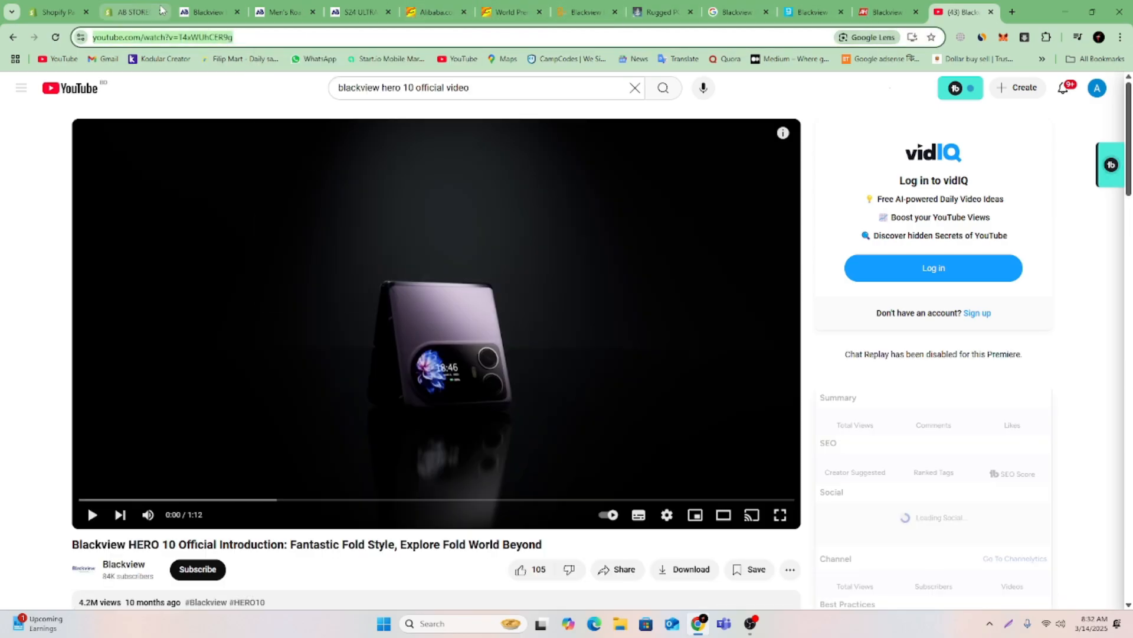
Return to the Shopify theme editor, replace the Video section's embed URL with the copied YouTube link, and save the template.
{"action": "left_click", "coordinate": [142, 12]}
{"action": "triple_click", "coordinate": [1066, 377]}
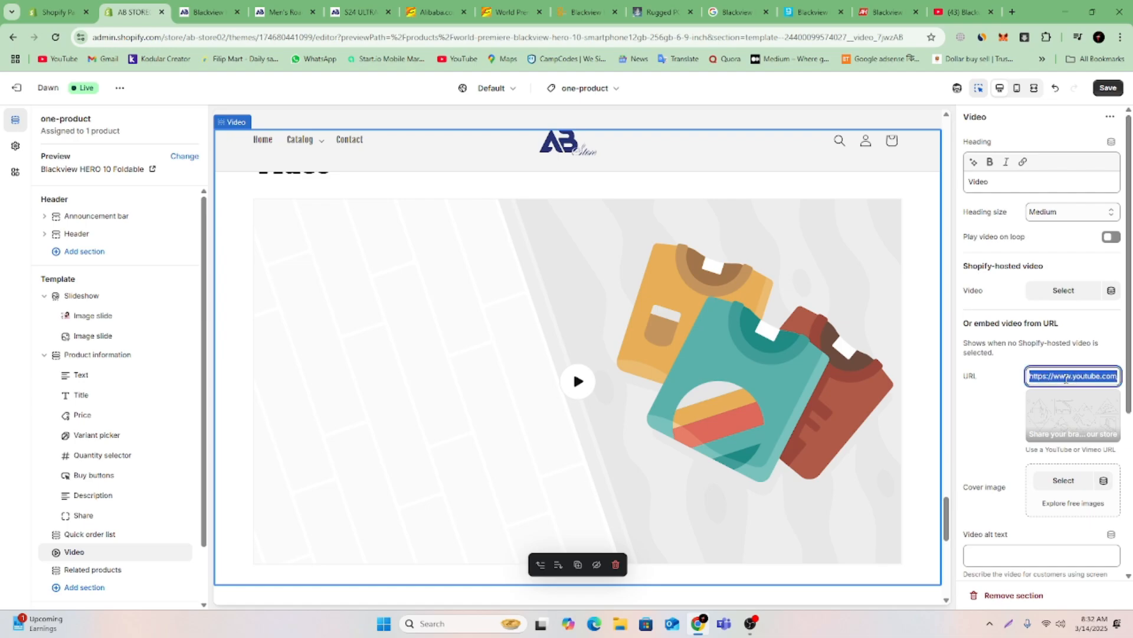
{"action": "key", "text": "ctrl+v"}
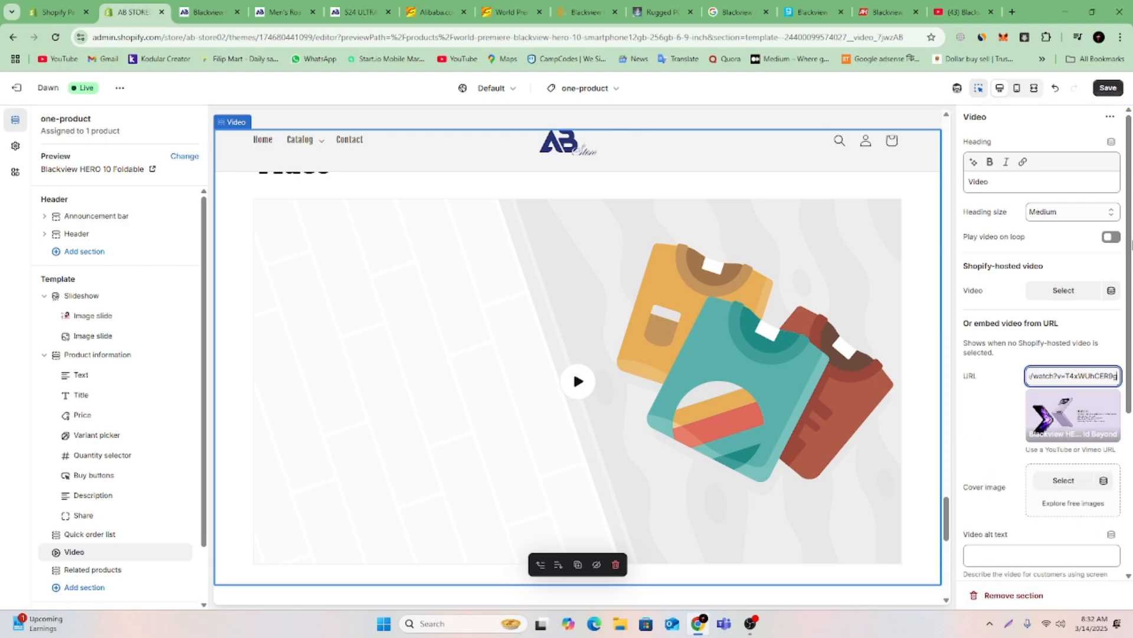
{"action": "left_click", "coordinate": [1108, 88]}
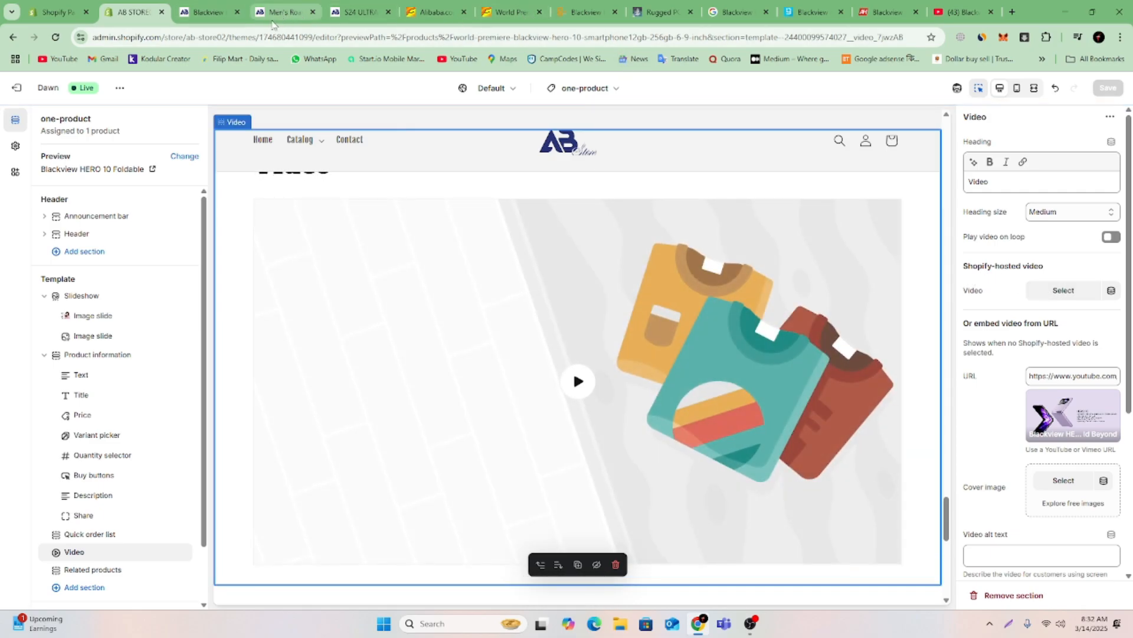
Reload the storefront product preview, play the embedded video with its sound muted, and examine the page below the Video section.
{"action": "left_click", "coordinate": [201, 13]}
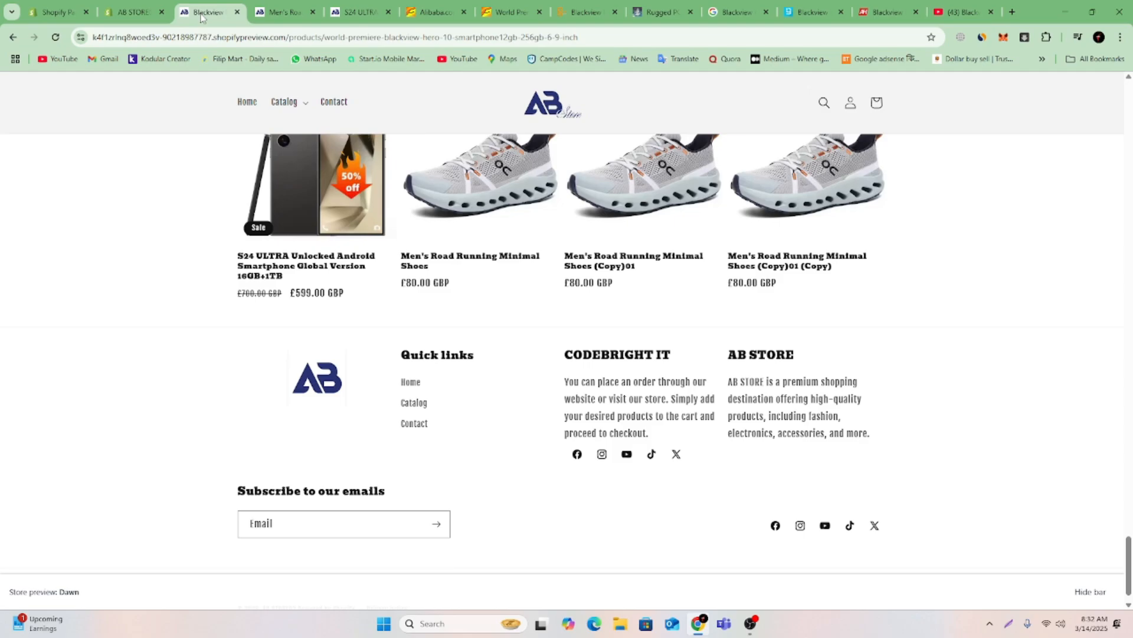
{"action": "left_click", "coordinate": [136, 12]}
{"action": "left_click", "coordinate": [218, 16]}
{"action": "left_click", "coordinate": [56, 39]}
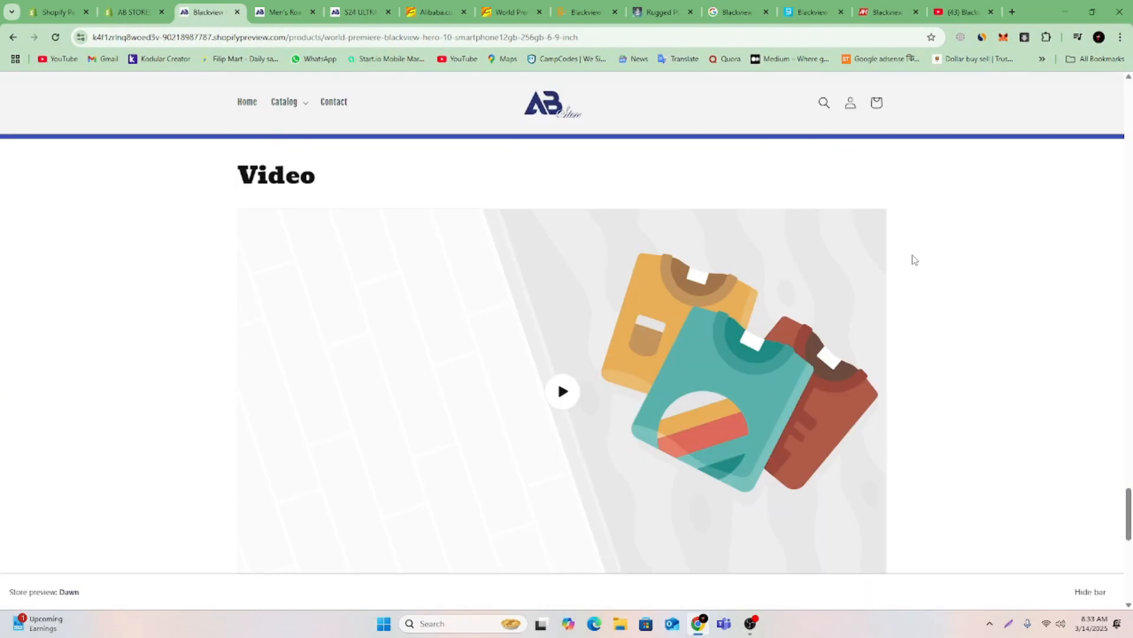
{"action": "left_click", "coordinate": [560, 162]}
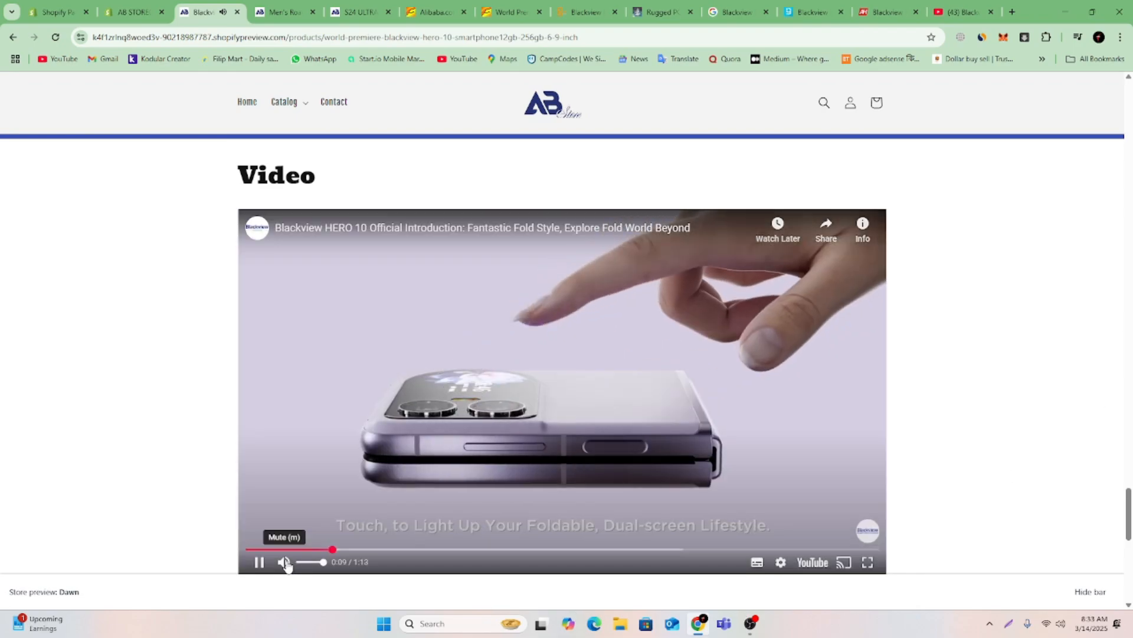
{"action": "left_click", "coordinate": [285, 562]}
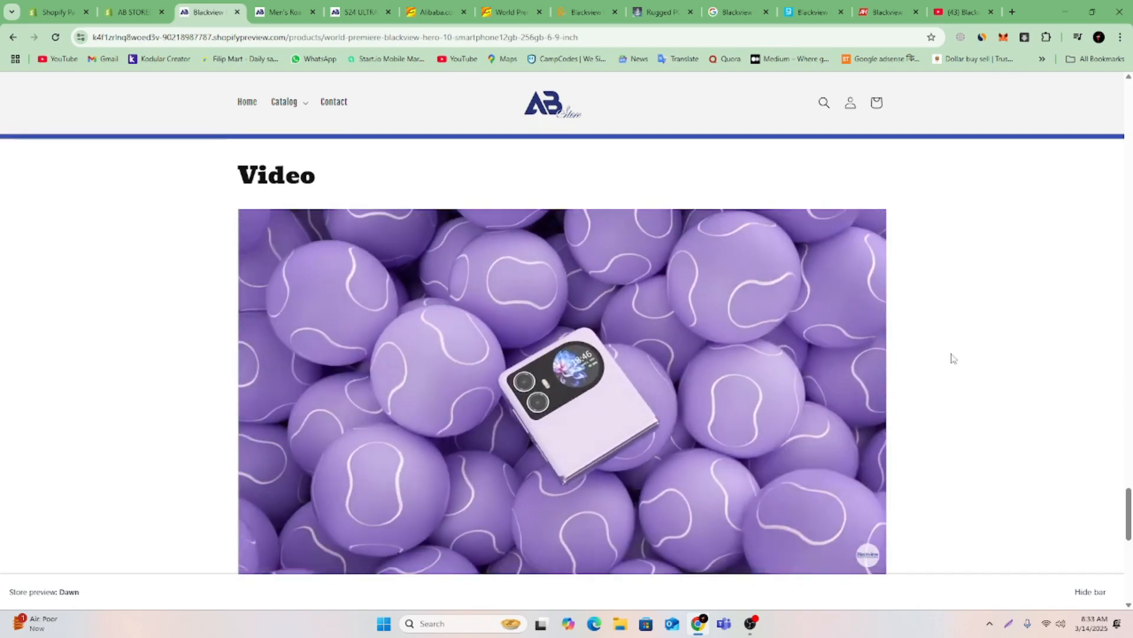
{"action": "mouse_move", "coordinate": [705, 409]}
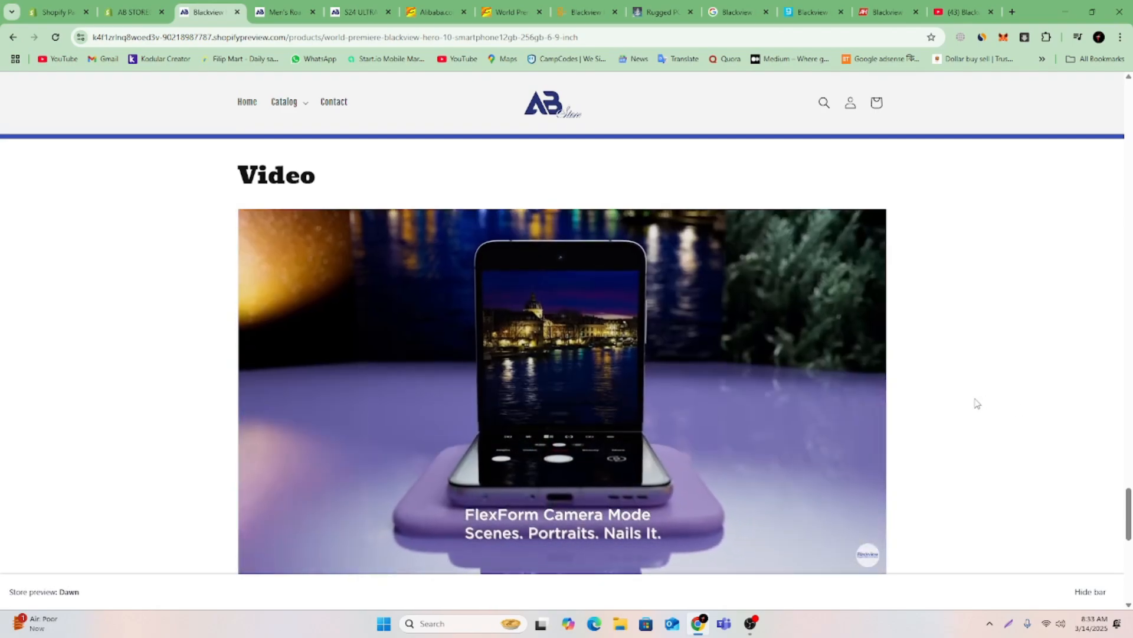
{"action": "scroll", "coordinate": [974, 401], "scroll_direction": "down", "scroll_amount": 4}
{"action": "scroll", "coordinate": [968, 398], "scroll_direction": "down", "scroll_amount": 4}
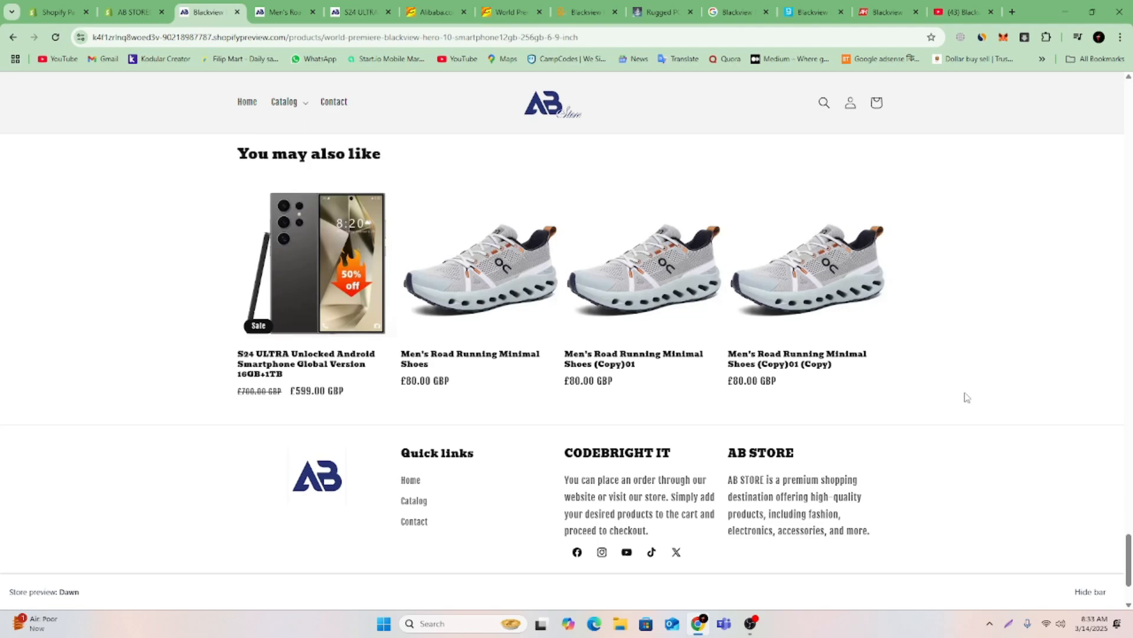
{"action": "scroll", "coordinate": [431, 256], "scroll_direction": "up", "scroll_amount": 3}
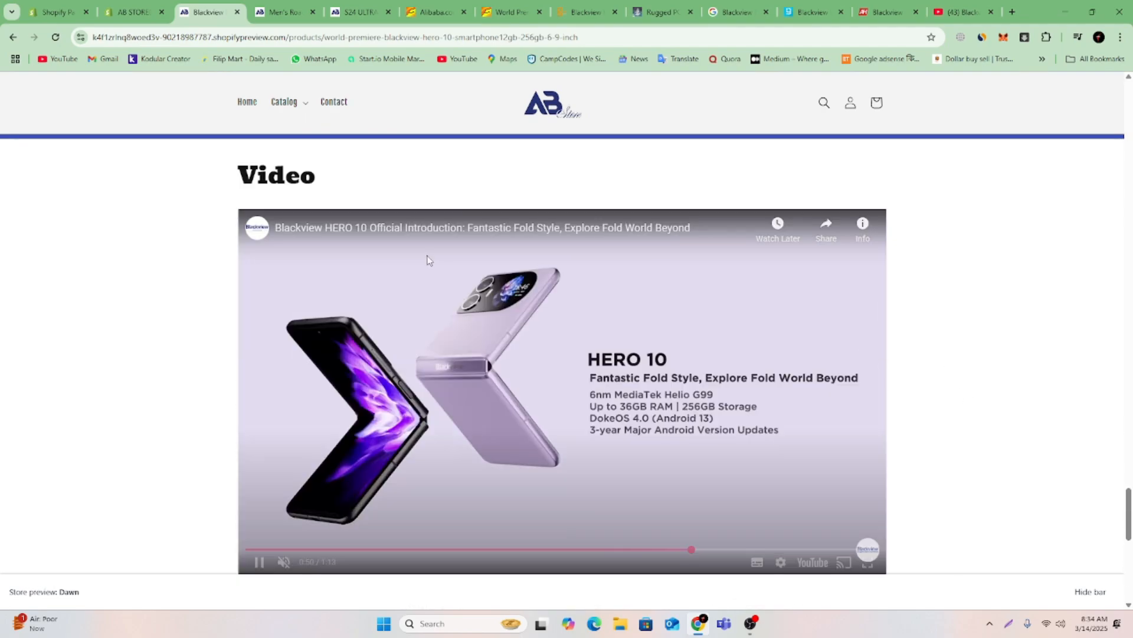
{"action": "scroll", "coordinate": [430, 256], "scroll_direction": "down", "scroll_amount": 3}
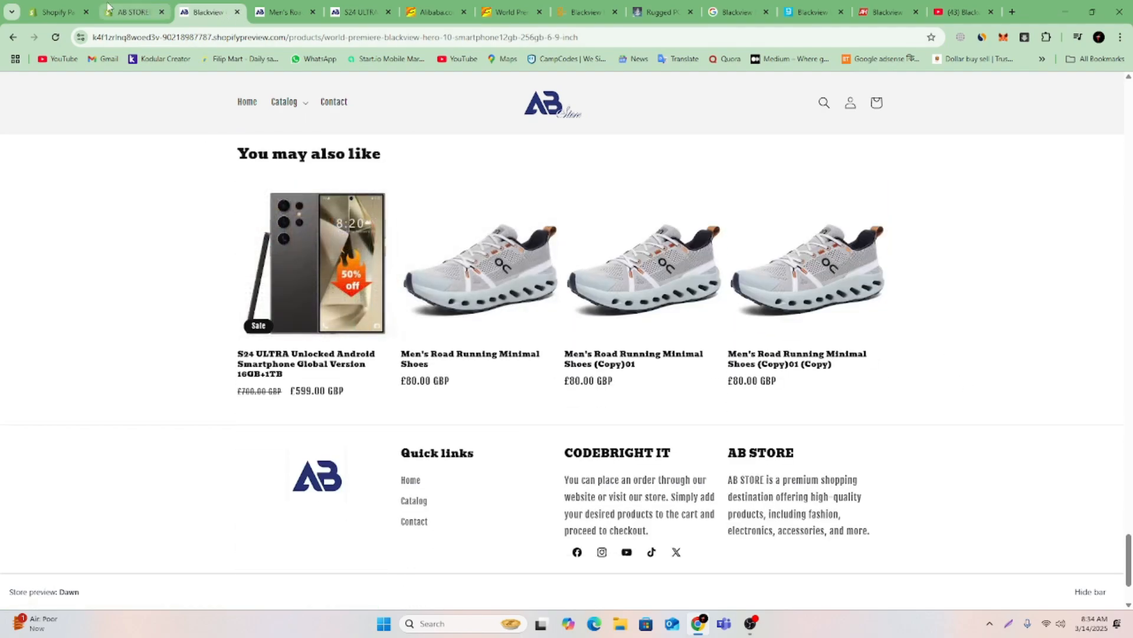
Add an Email signup section to the one-product template and place it between Video and Related products.
{"action": "left_click", "coordinate": [131, 12]}
{"action": "scroll", "coordinate": [819, 433], "scroll_direction": "down", "scroll_amount": 4}
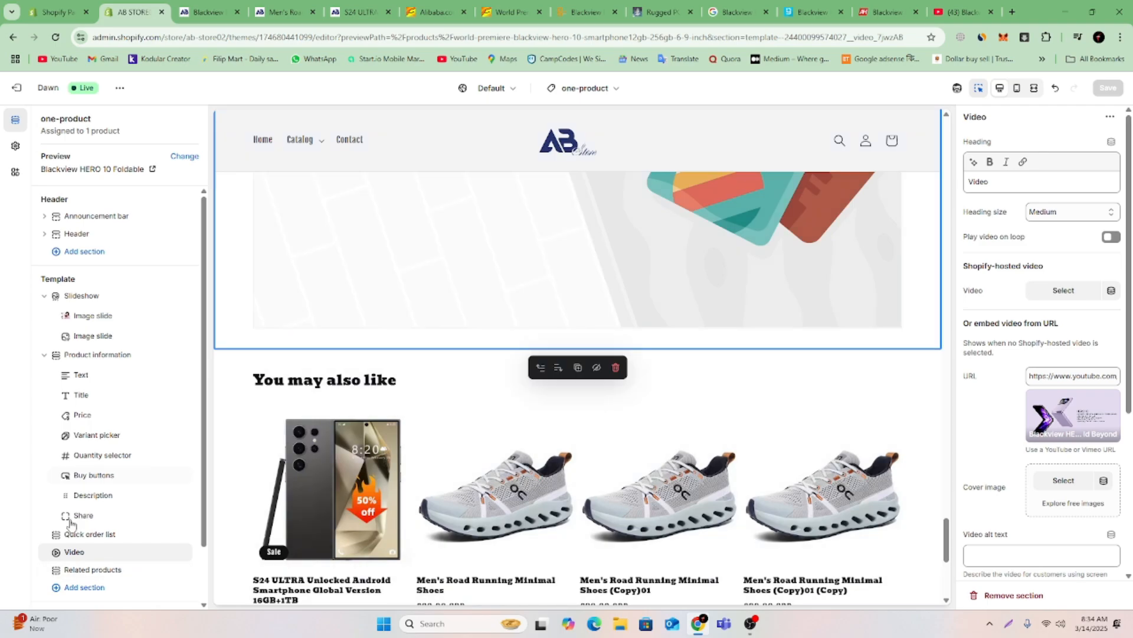
{"action": "left_click", "coordinate": [67, 589]}
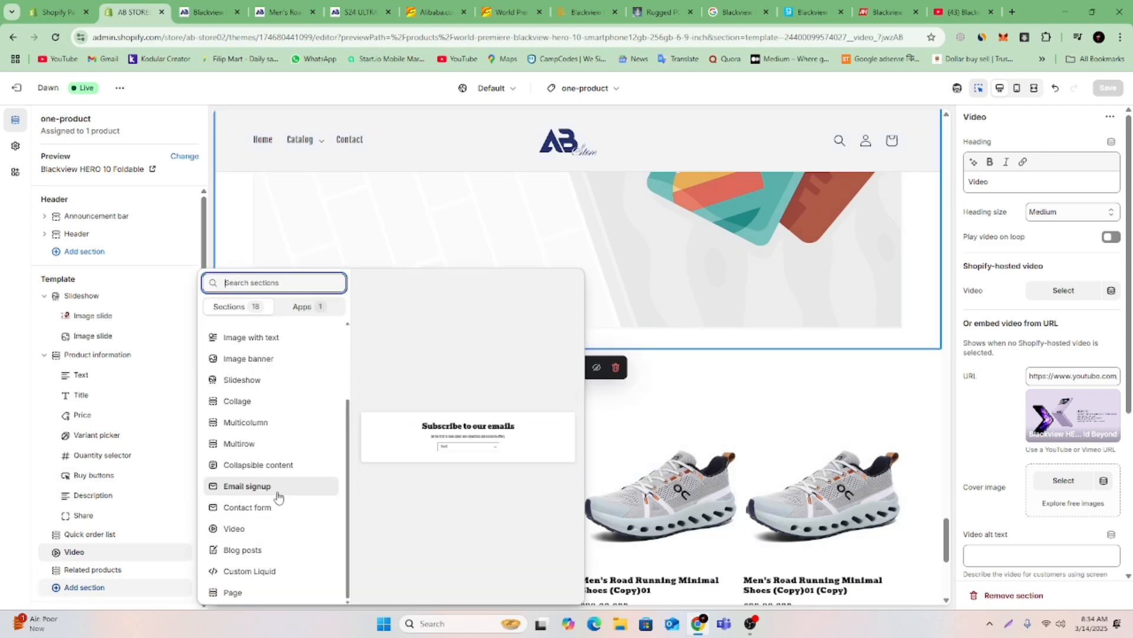
{"action": "left_click", "coordinate": [278, 488]}
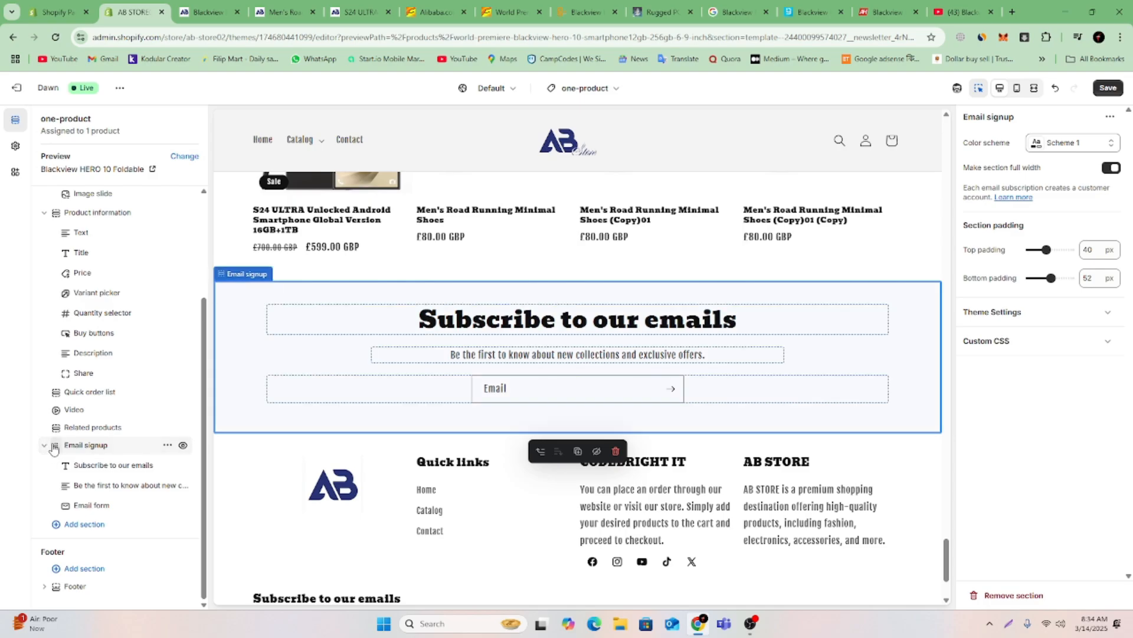
{"action": "left_click_drag", "start_coordinate": [54, 450], "coordinate": [55, 493]}
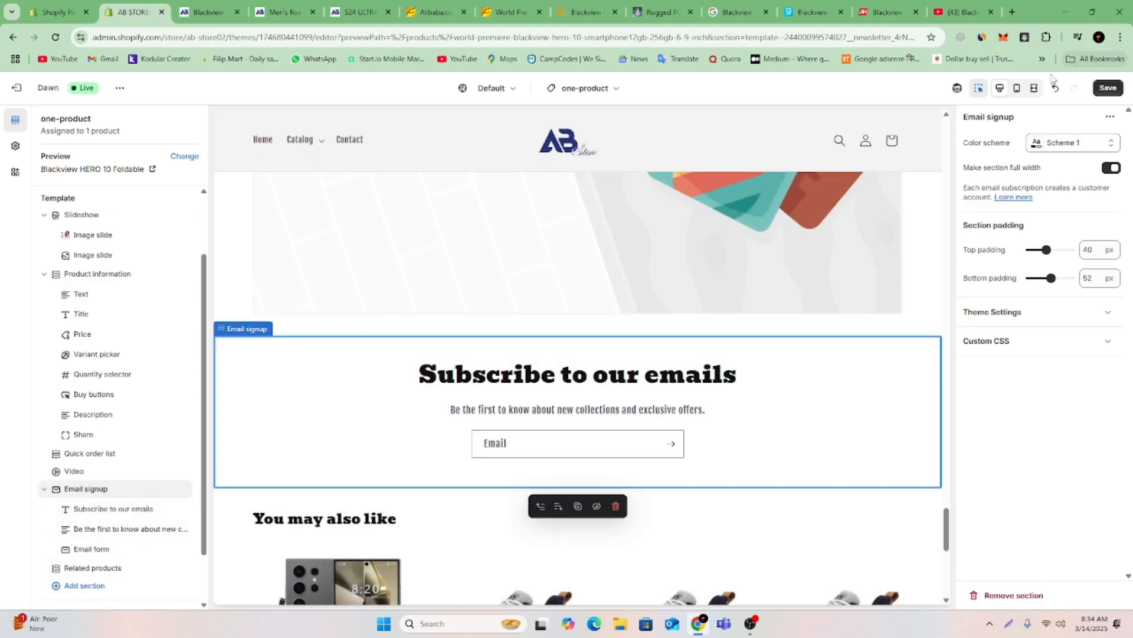
Set the Email signup section's color scheme to Scheme 5 and save the template.
{"action": "left_click", "coordinate": [1071, 142]}
{"action": "left_click", "coordinate": [1030, 301]}
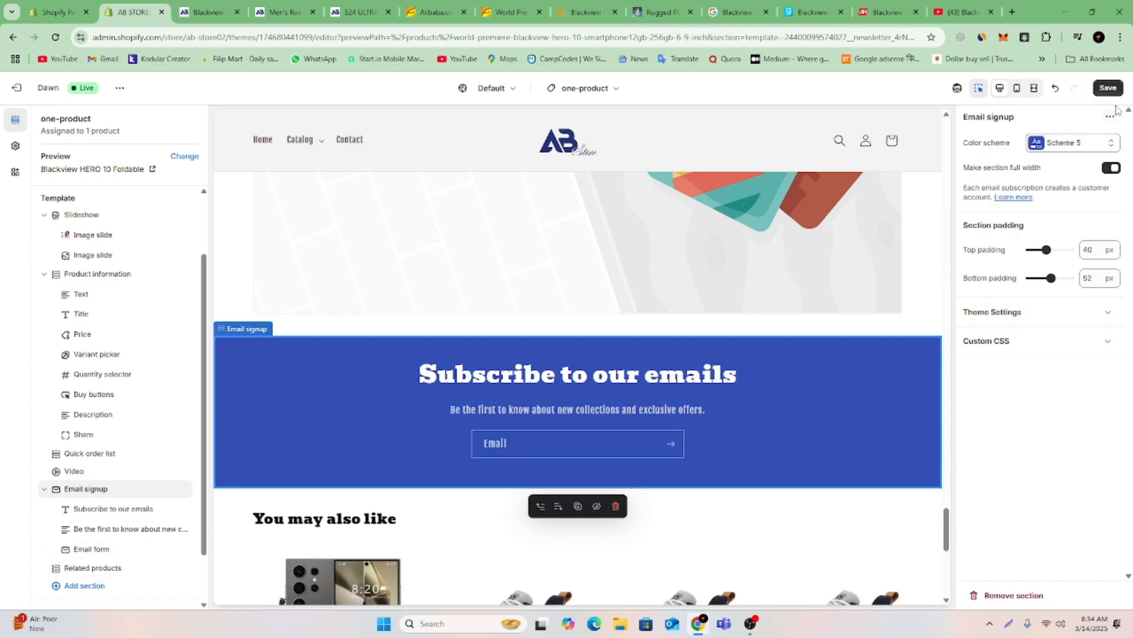
{"action": "left_click", "coordinate": [1110, 89]}
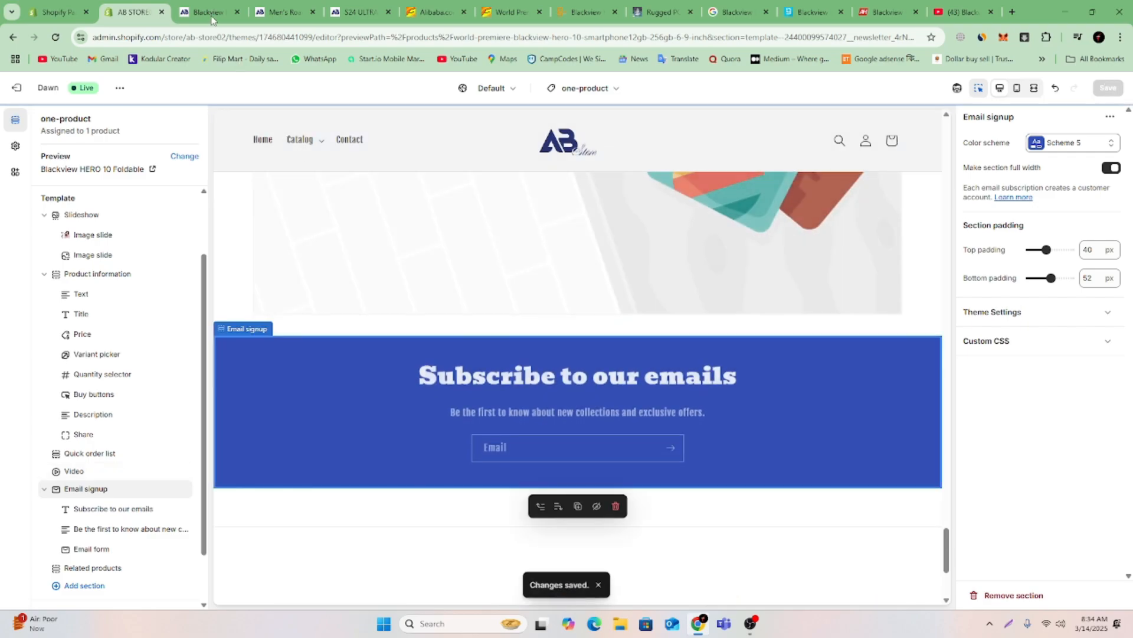
Reload the storefront preview, go to the home page and open the Blackview HERO 10 Foldable product from the Mega Sell collection.
{"action": "key", "text": "ctrl+Tab"}
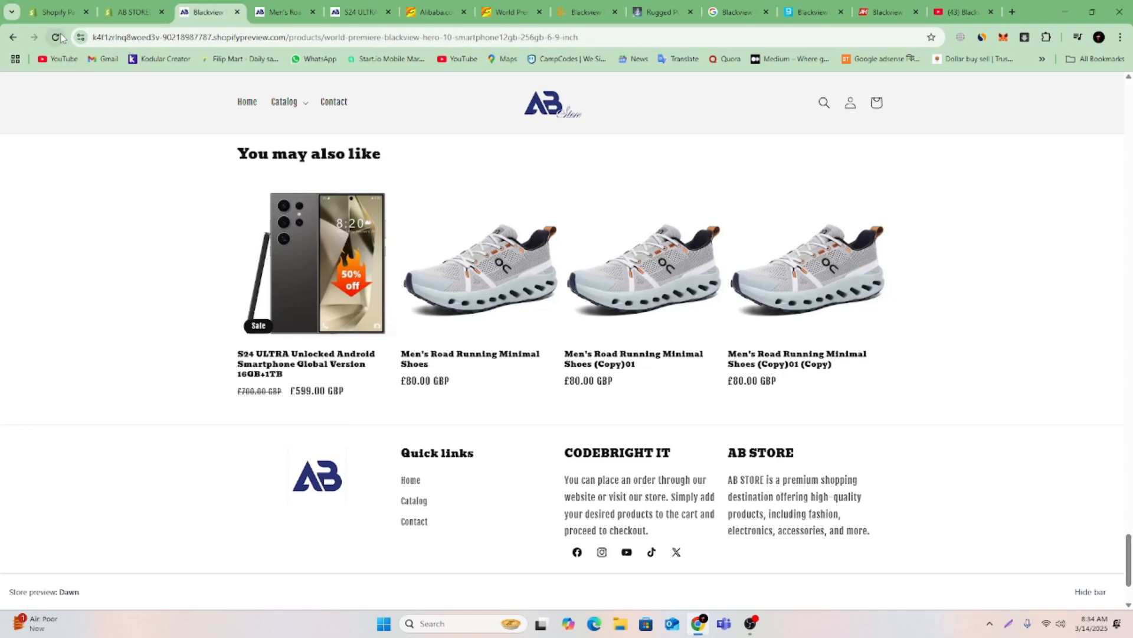
{"action": "key", "text": "F5"}
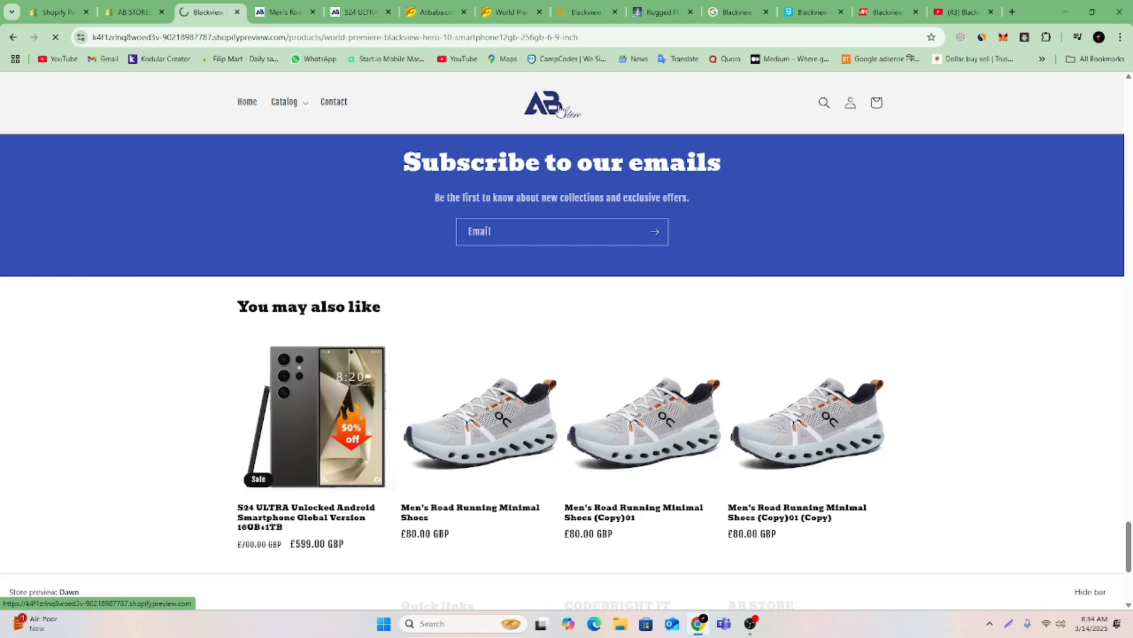
{"action": "left_click", "coordinate": [560, 110]}
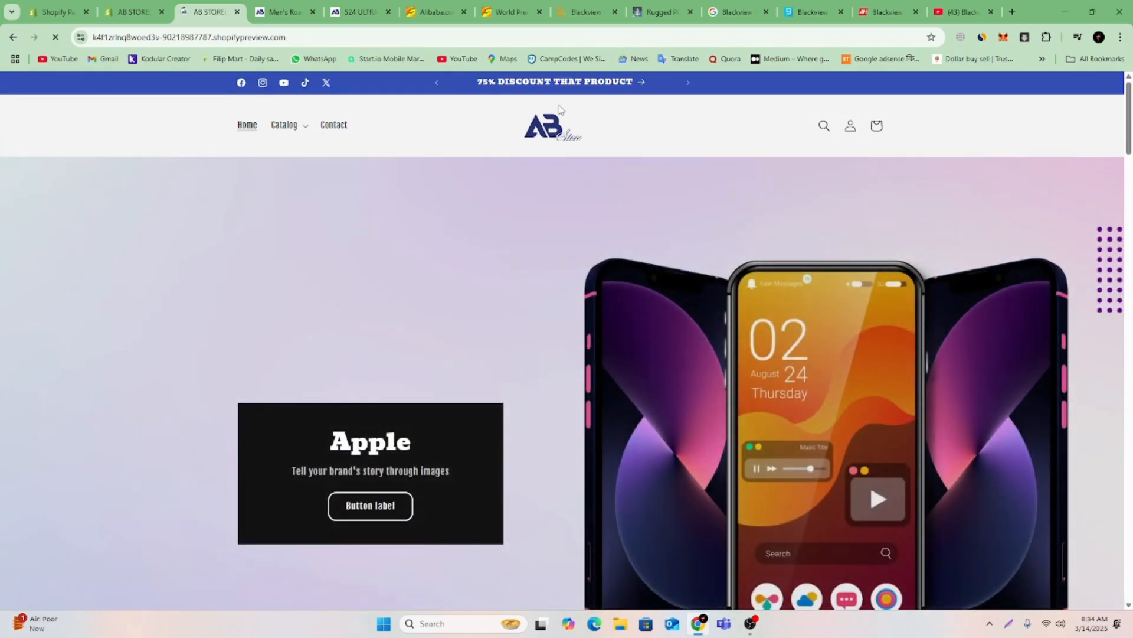
{"action": "scroll", "coordinate": [643, 206], "scroll_direction": "down", "scroll_amount": 20}
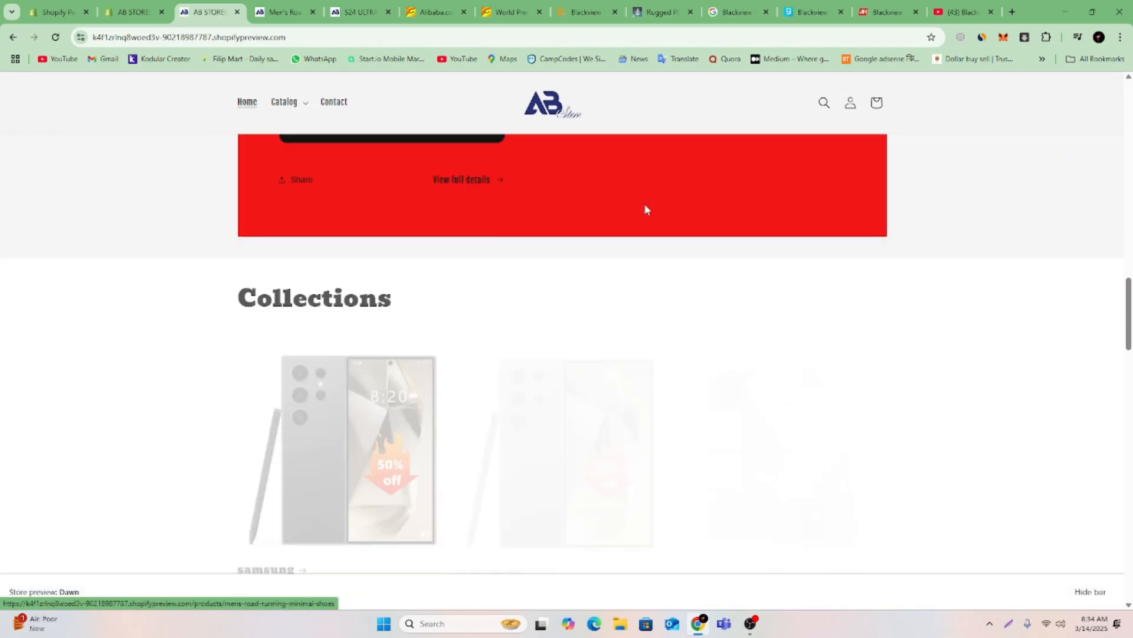
{"action": "scroll", "coordinate": [646, 210], "scroll_direction": "up", "scroll_amount": 15}
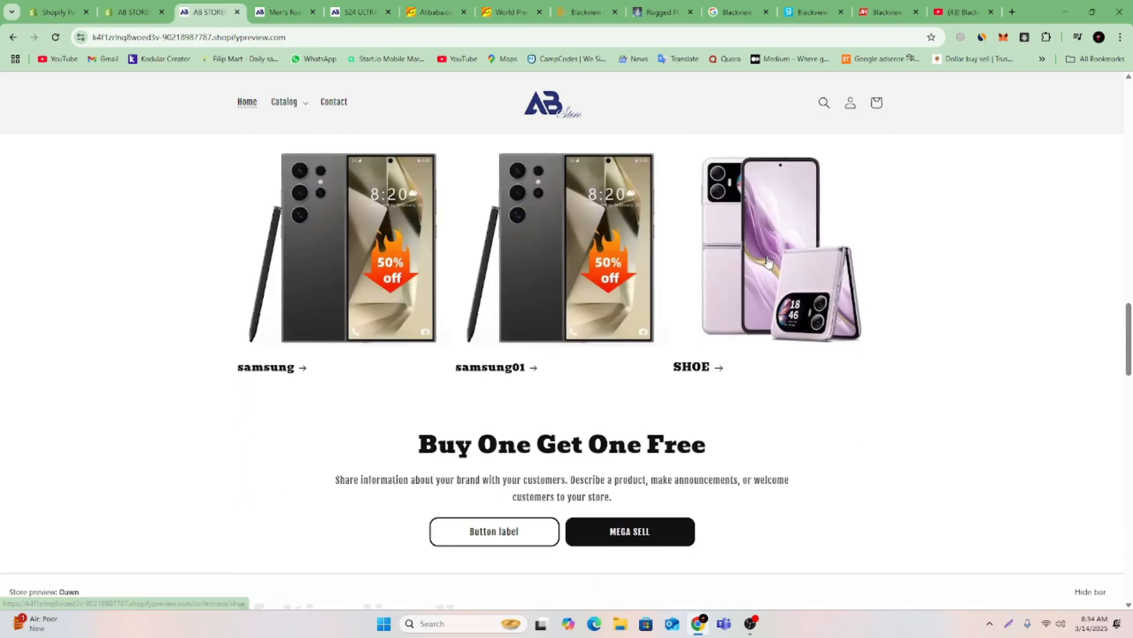
{"action": "scroll", "coordinate": [767, 262], "scroll_direction": "up", "scroll_amount": 8}
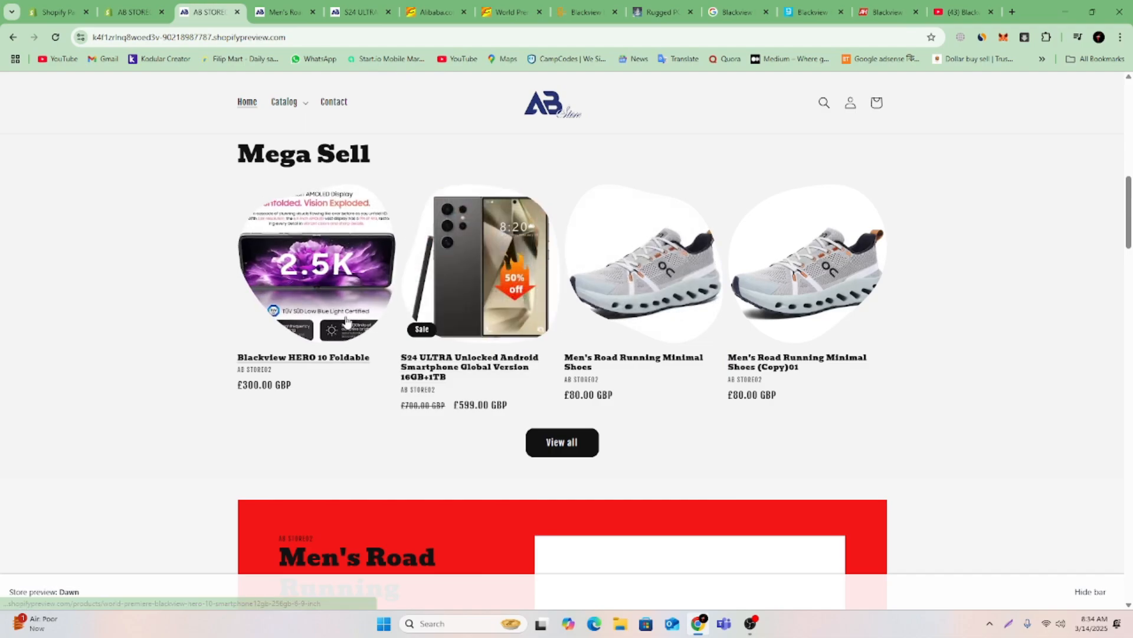
{"action": "left_click", "coordinate": [347, 322]}
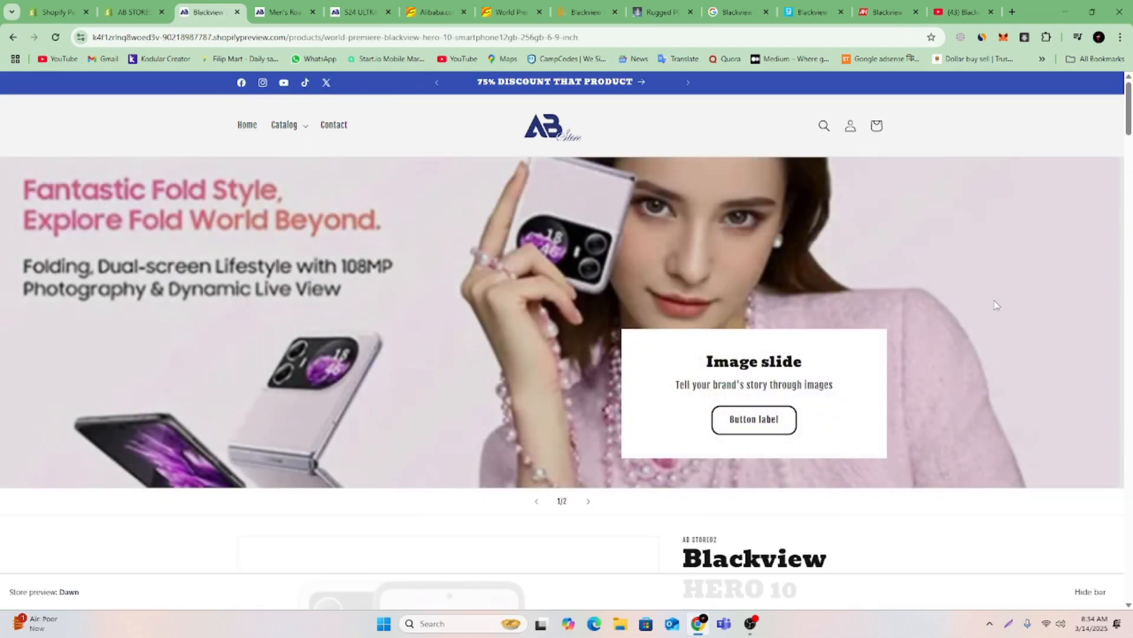
Examine the product page from the slideshow down to the Video section, then play the embedded video briefly and pause it.
{"action": "scroll", "coordinate": [990, 299], "scroll_direction": "down", "scroll_amount": 8}
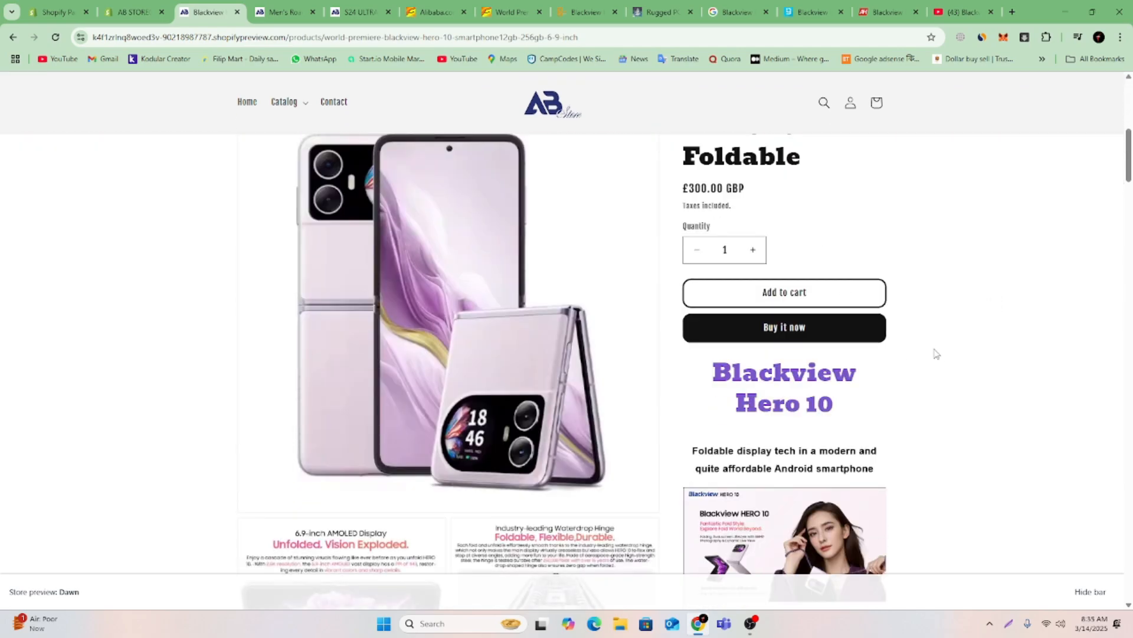
{"action": "scroll", "coordinate": [932, 354], "scroll_direction": "down", "scroll_amount": 12}
{"action": "scroll", "coordinate": [925, 361], "scroll_direction": "down", "scroll_amount": 15}
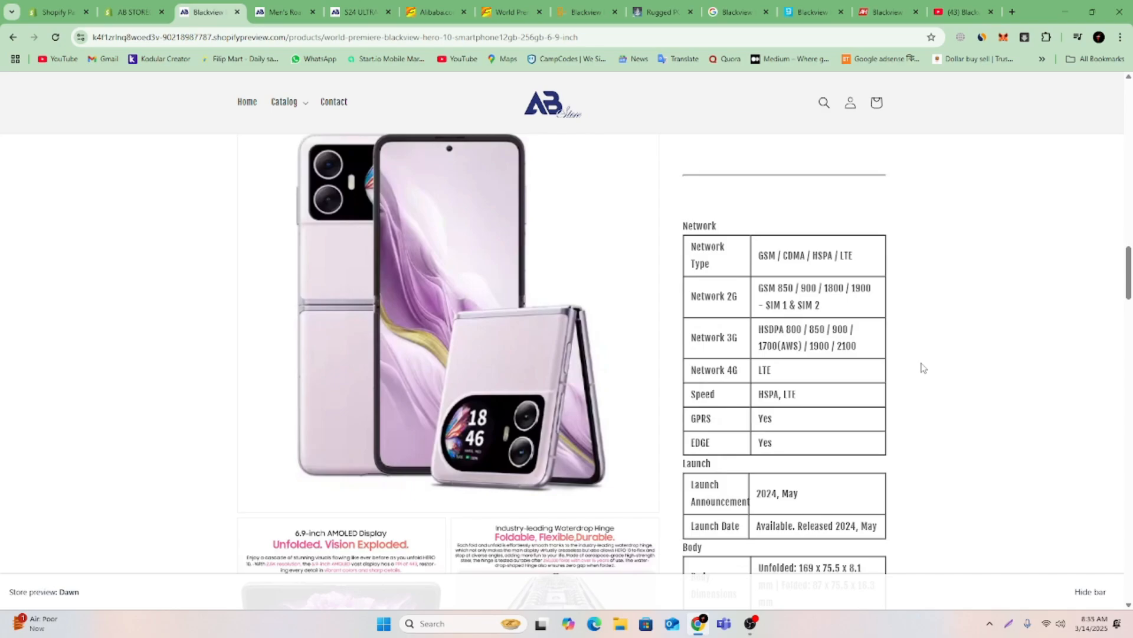
{"action": "scroll", "coordinate": [925, 366], "scroll_direction": "down", "scroll_amount": 5}
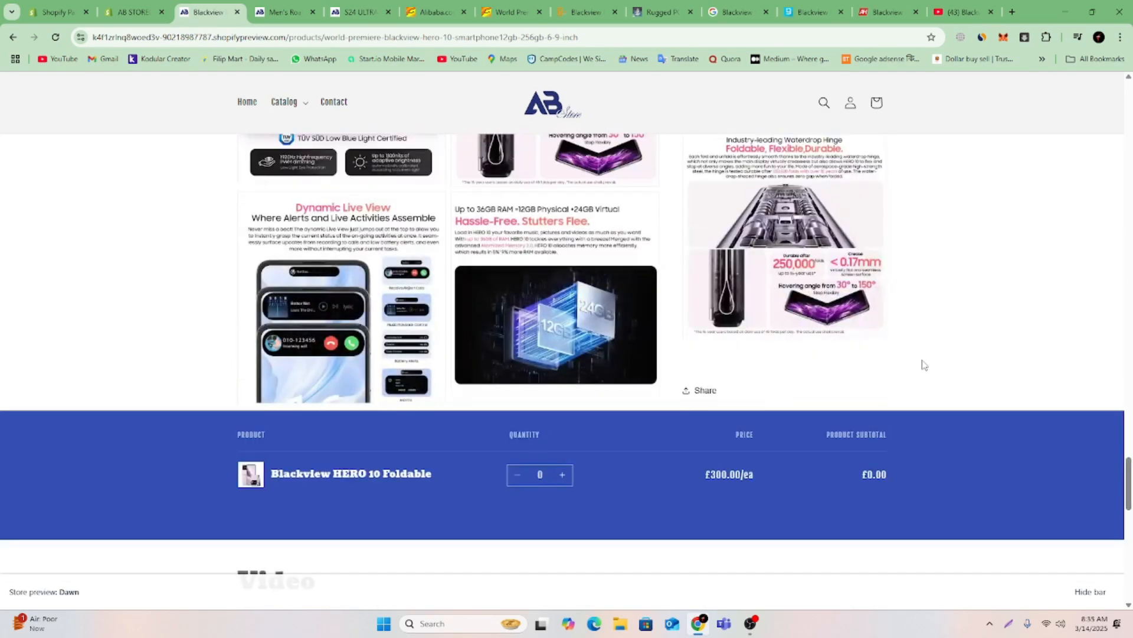
{"action": "scroll", "coordinate": [924, 365], "scroll_direction": "down", "scroll_amount": 4}
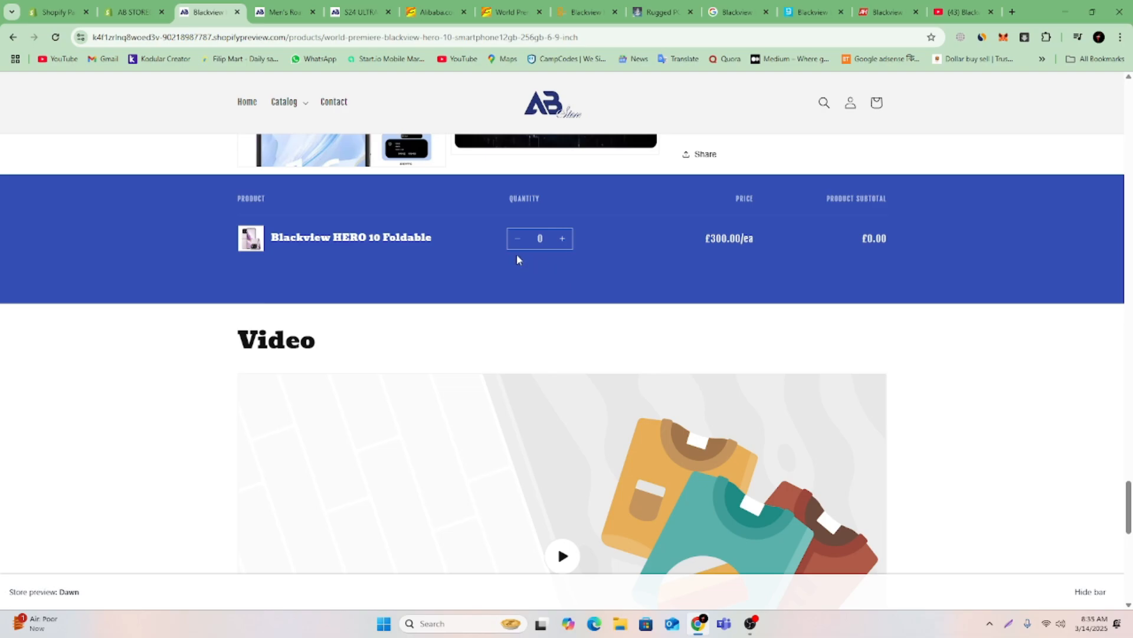
{"action": "scroll", "coordinate": [583, 369], "scroll_direction": "down", "scroll_amount": 4}
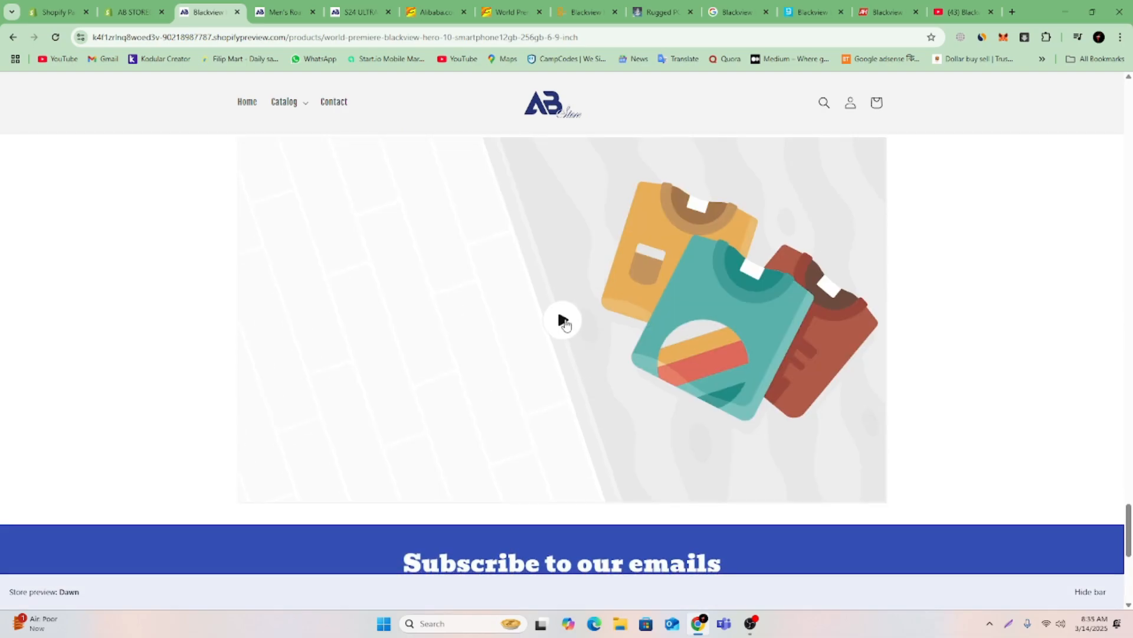
{"action": "left_click", "coordinate": [562, 321]}
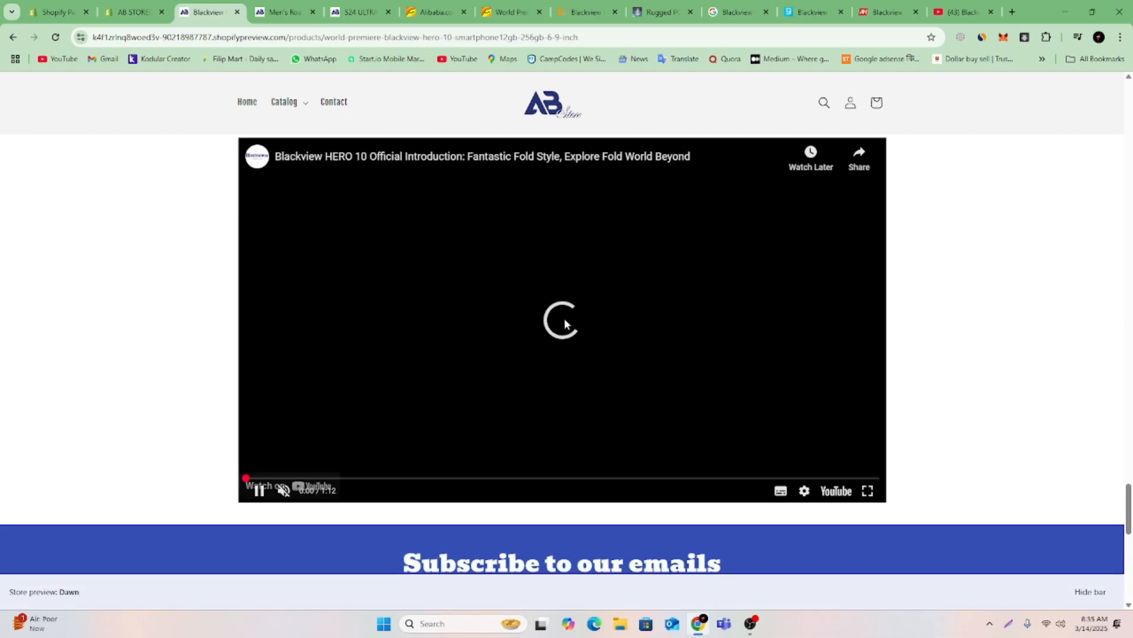
{"action": "left_click", "coordinate": [258, 491]}
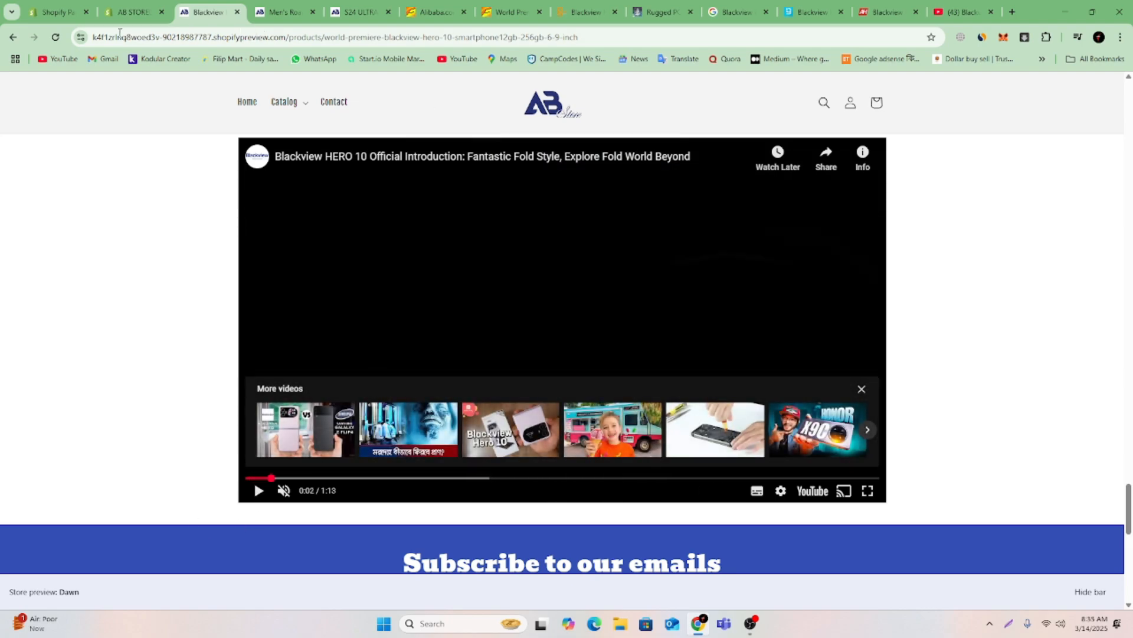
Back in the Shopify theme editor, set Screenshot_30 as the Video section's cover image and save the template.
{"action": "left_click", "coordinate": [129, 13]}
{"action": "scroll", "coordinate": [708, 310], "scroll_direction": "up", "scroll_amount": 4}
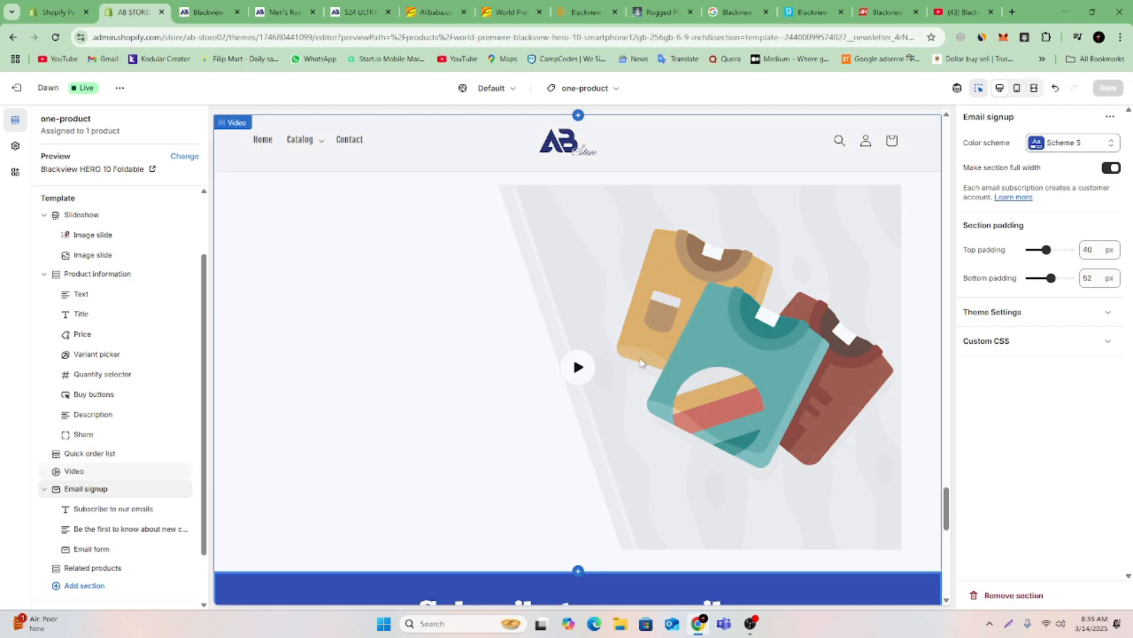
{"action": "left_click", "coordinate": [642, 352]}
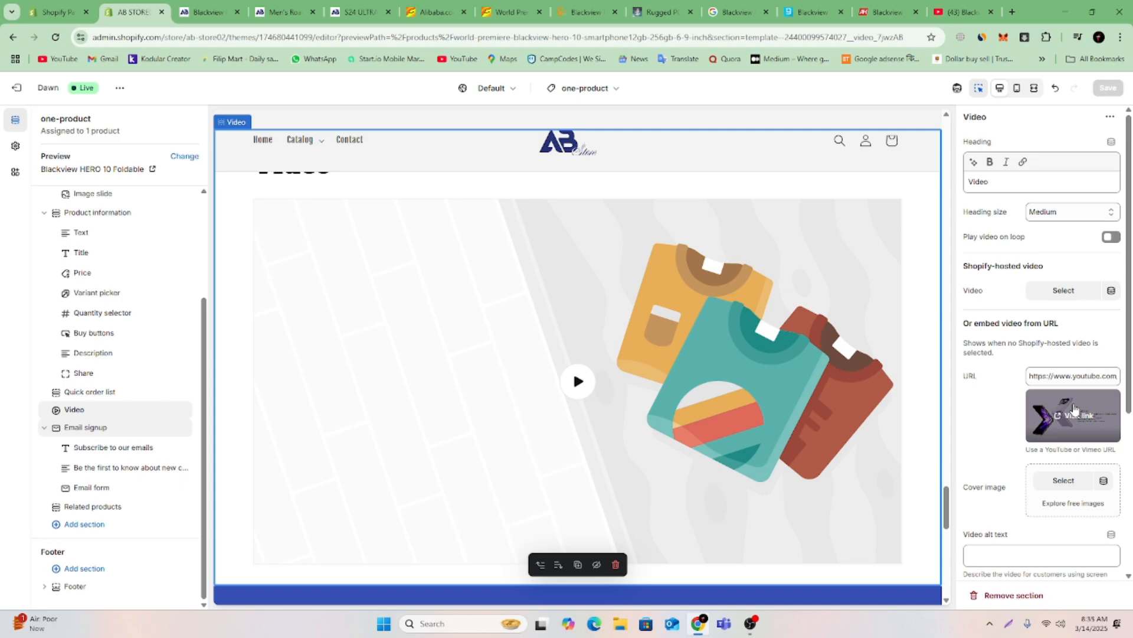
{"action": "left_click", "coordinate": [1063, 481]}
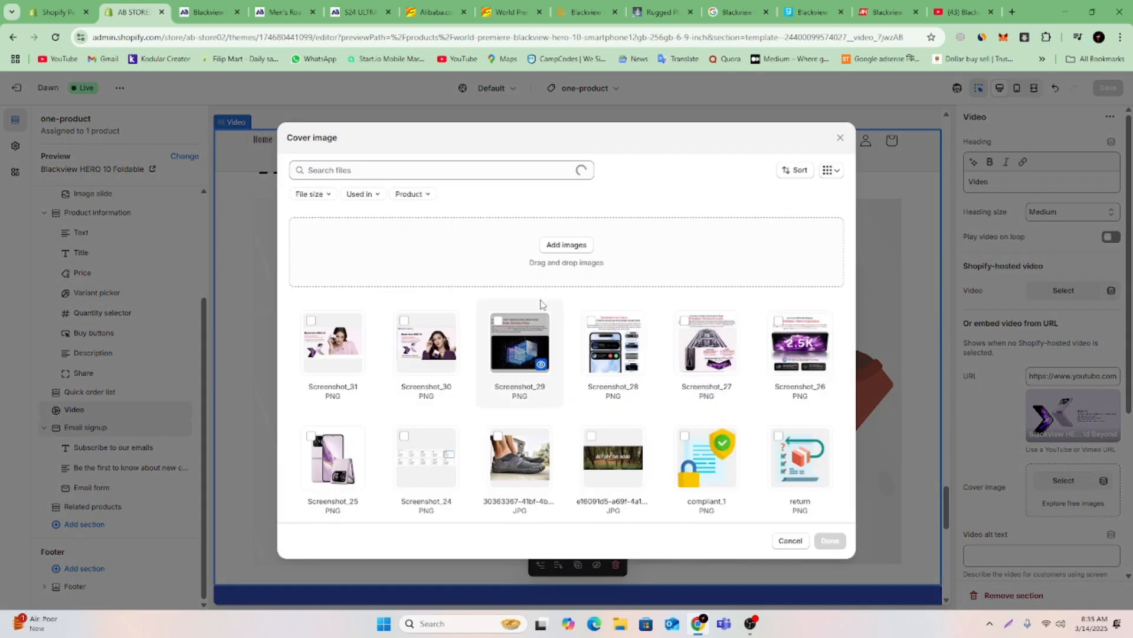
{"action": "left_click", "coordinate": [432, 349]}
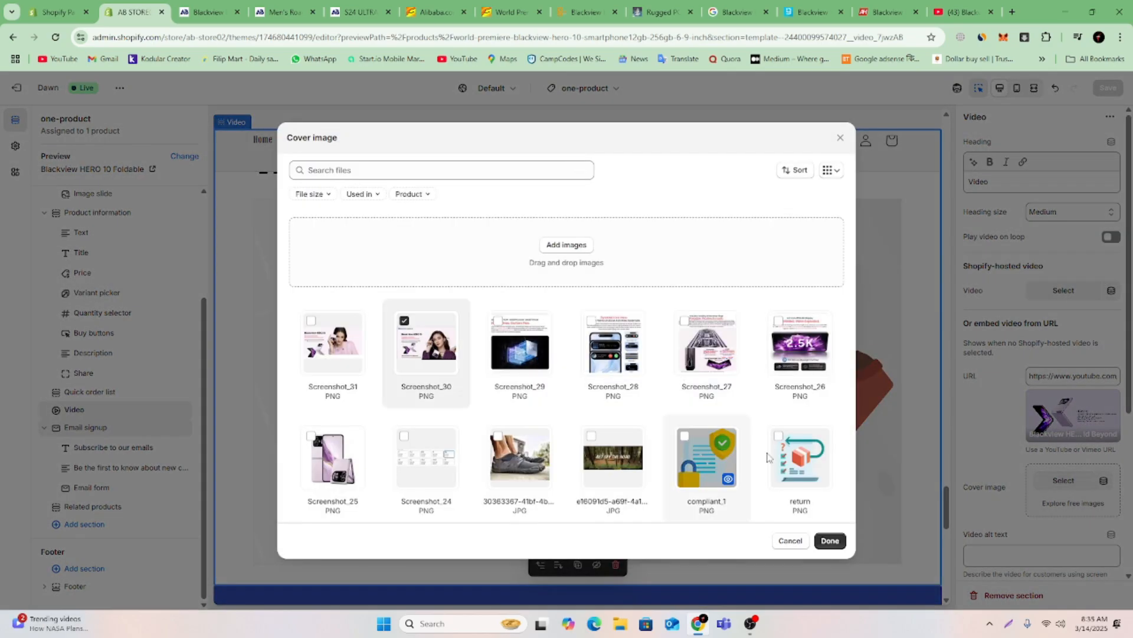
{"action": "left_click", "coordinate": [830, 540]}
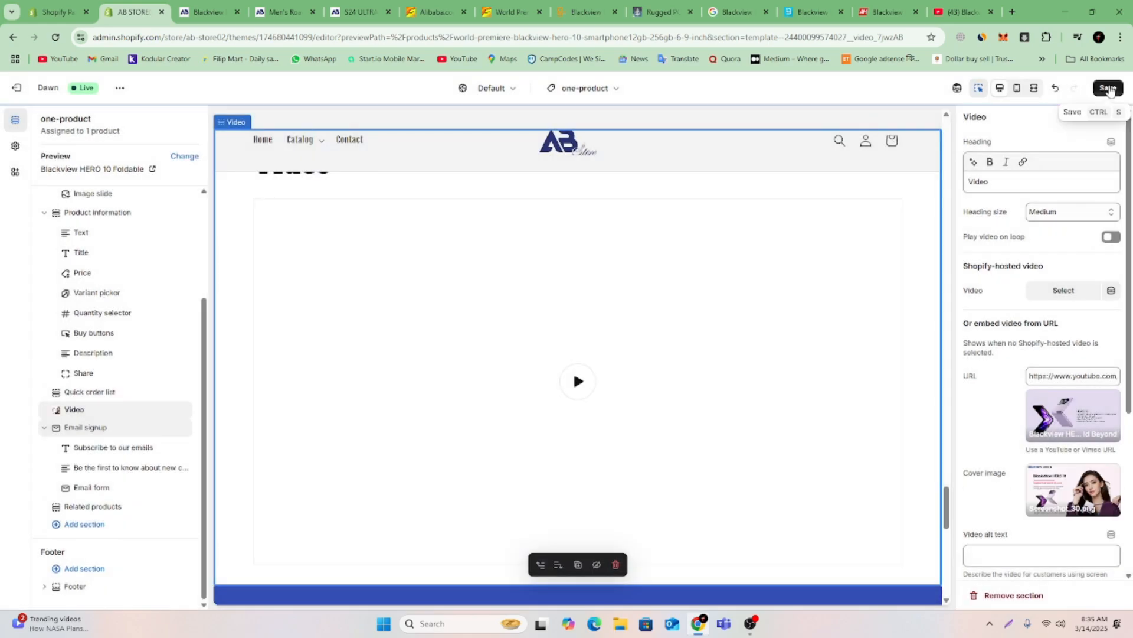
{"action": "left_click", "coordinate": [1108, 89]}
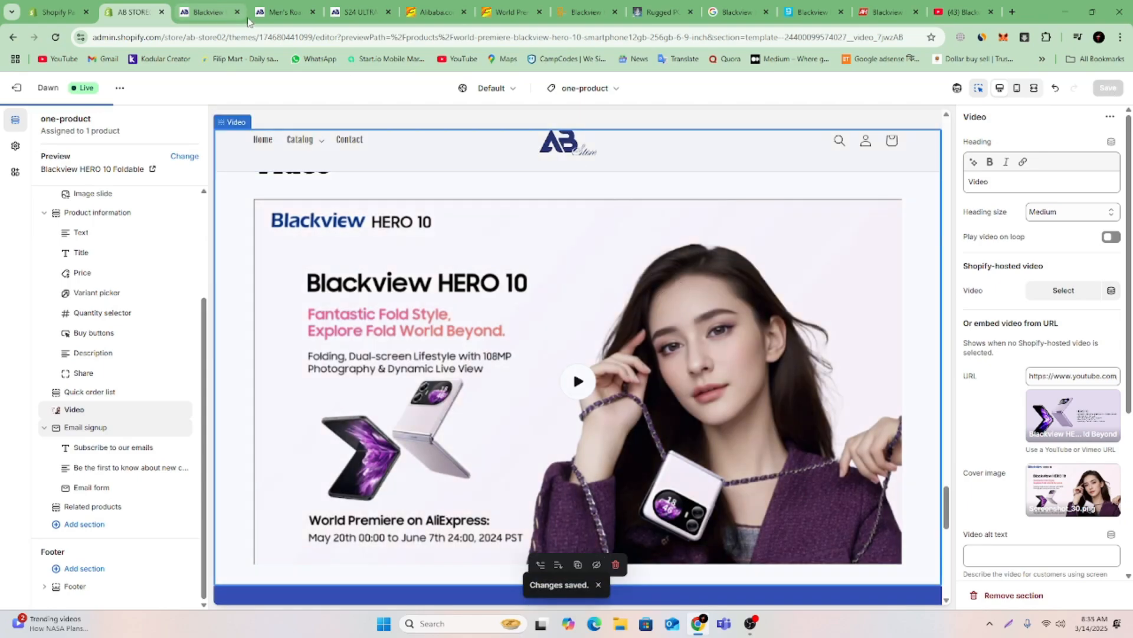
Check the Video section's cover image in the storefront preview, play the video, and return to the theme editor.
{"action": "left_click", "coordinate": [210, 13]}
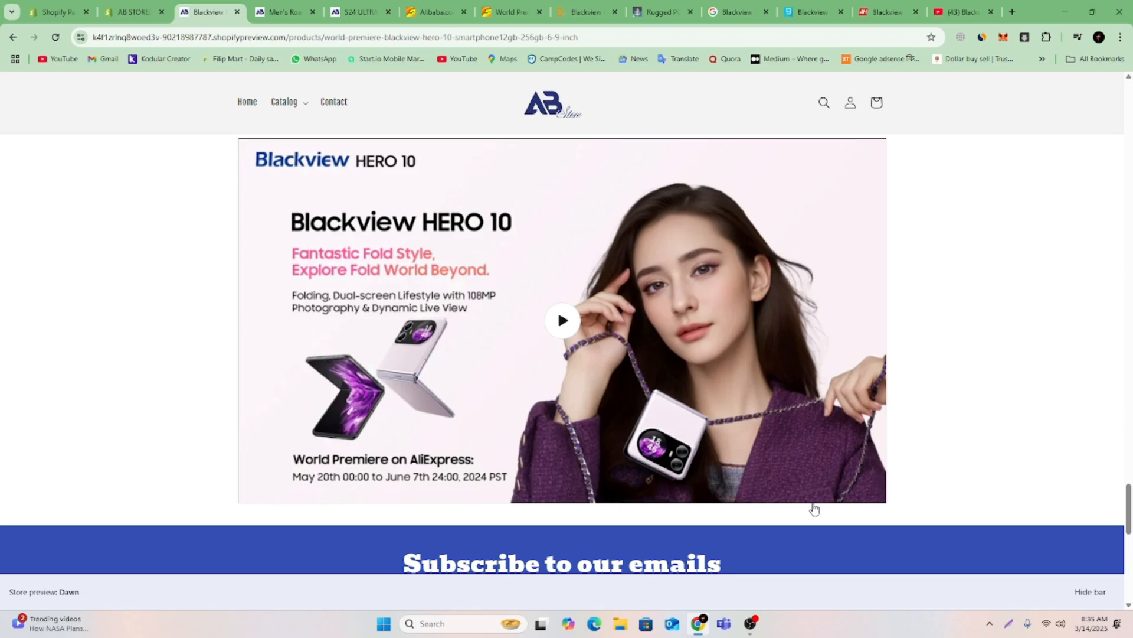
{"action": "left_click", "coordinate": [564, 322]}
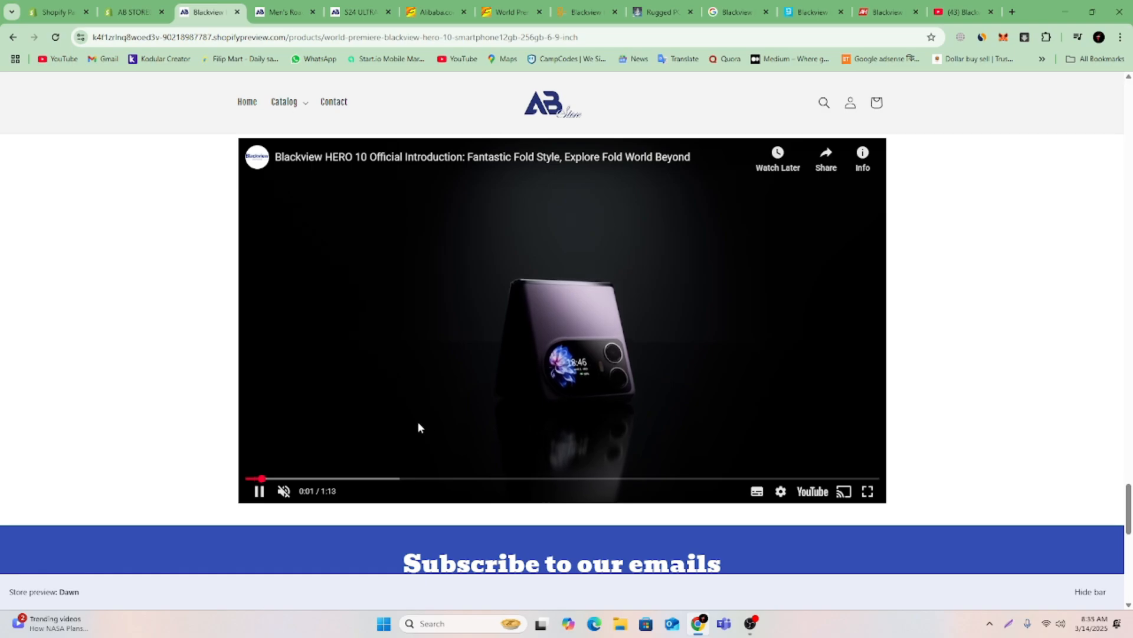
{"action": "left_click", "coordinate": [132, 7]}
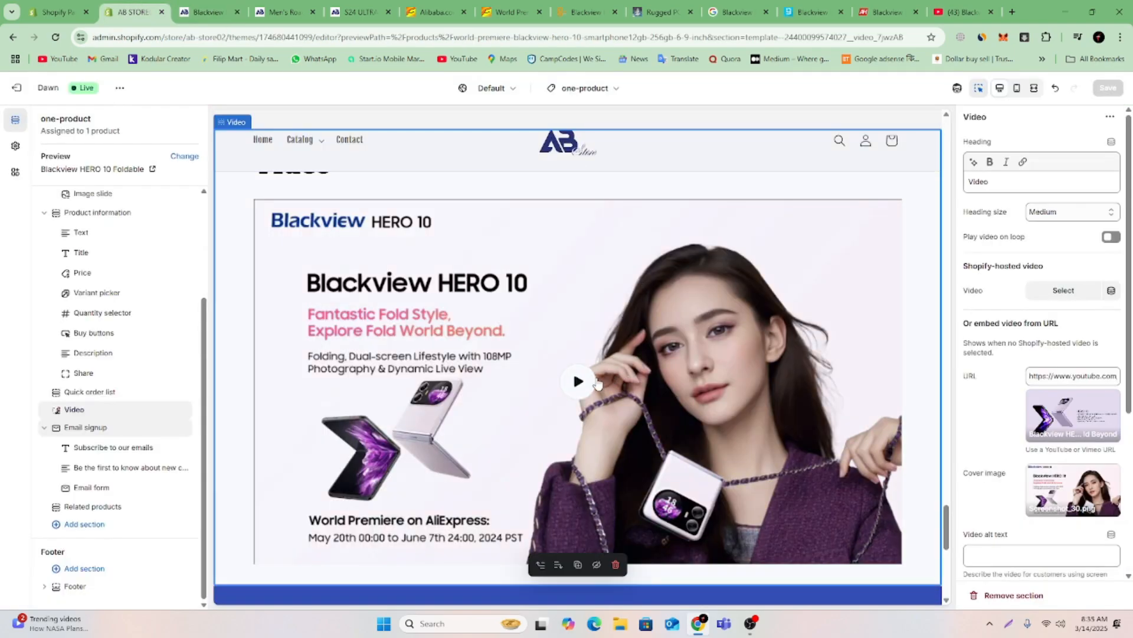
Turn on looped playback for the Video section, leaving the Shopify-hosted video unselected.
{"action": "left_click", "coordinate": [1063, 291]}
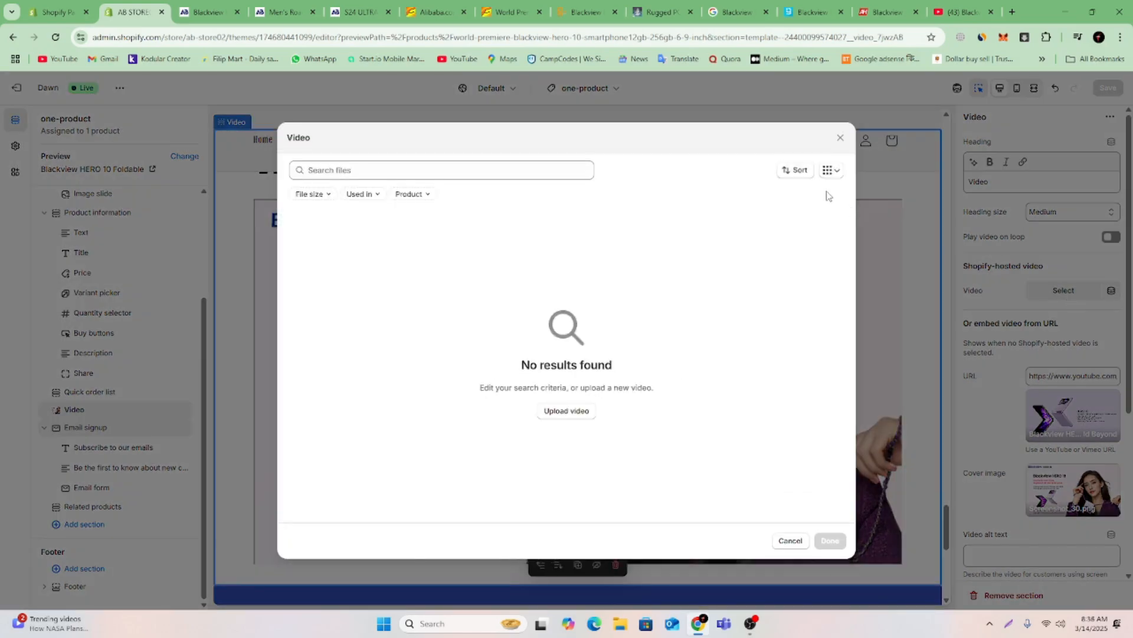
{"action": "left_click", "coordinate": [838, 140]}
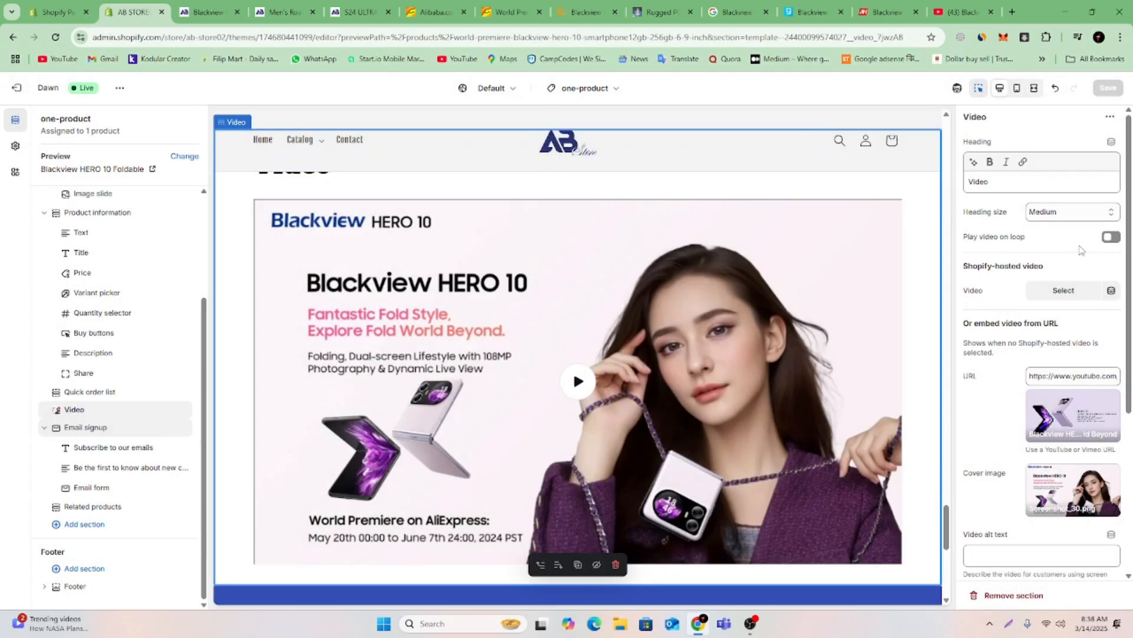
{"action": "left_click", "coordinate": [1110, 239]}
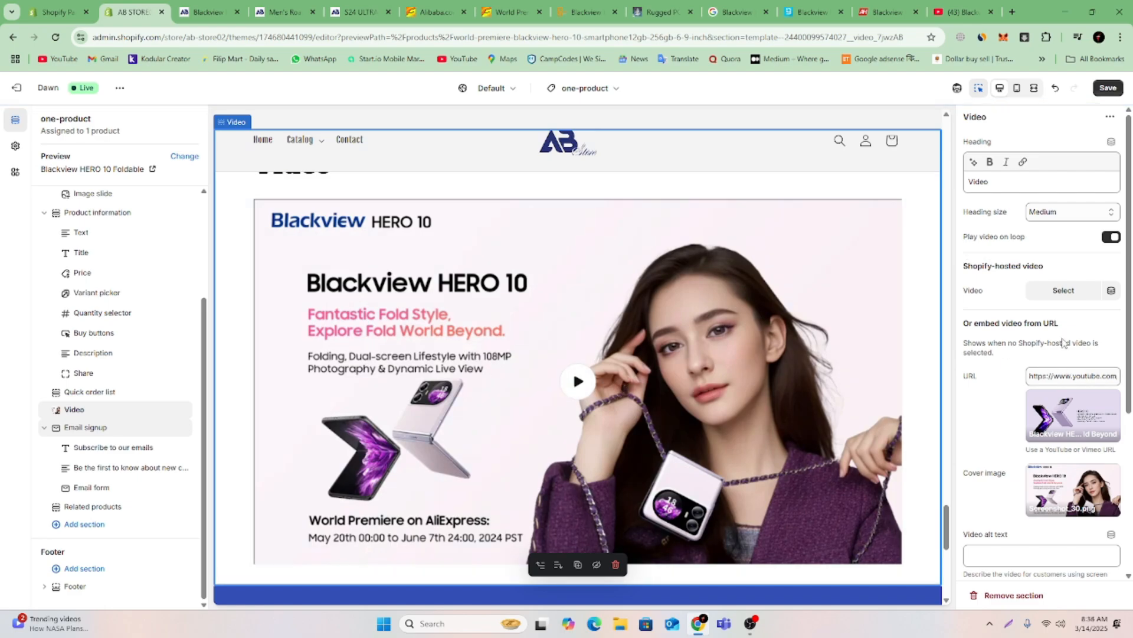
Set the Video section's color scheme to Scheme 5, make the section full width, and save the template.
{"action": "scroll", "coordinate": [1044, 311], "scroll_direction": "down", "scroll_amount": 4}
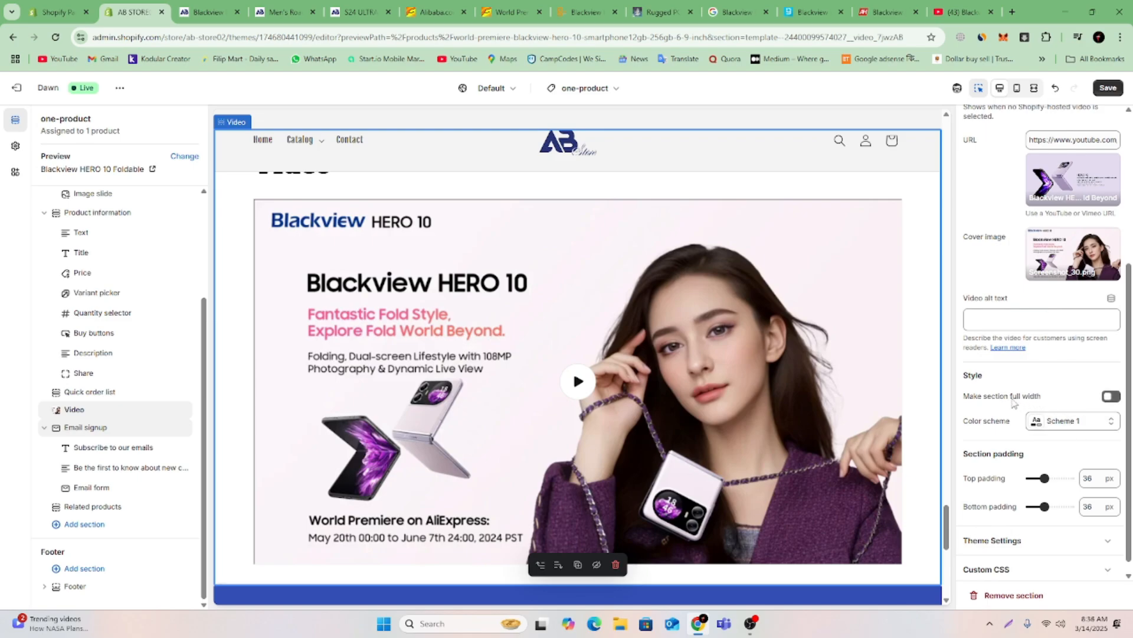
{"action": "left_click", "coordinate": [1079, 423]}
{"action": "left_click", "coordinate": [1054, 324]}
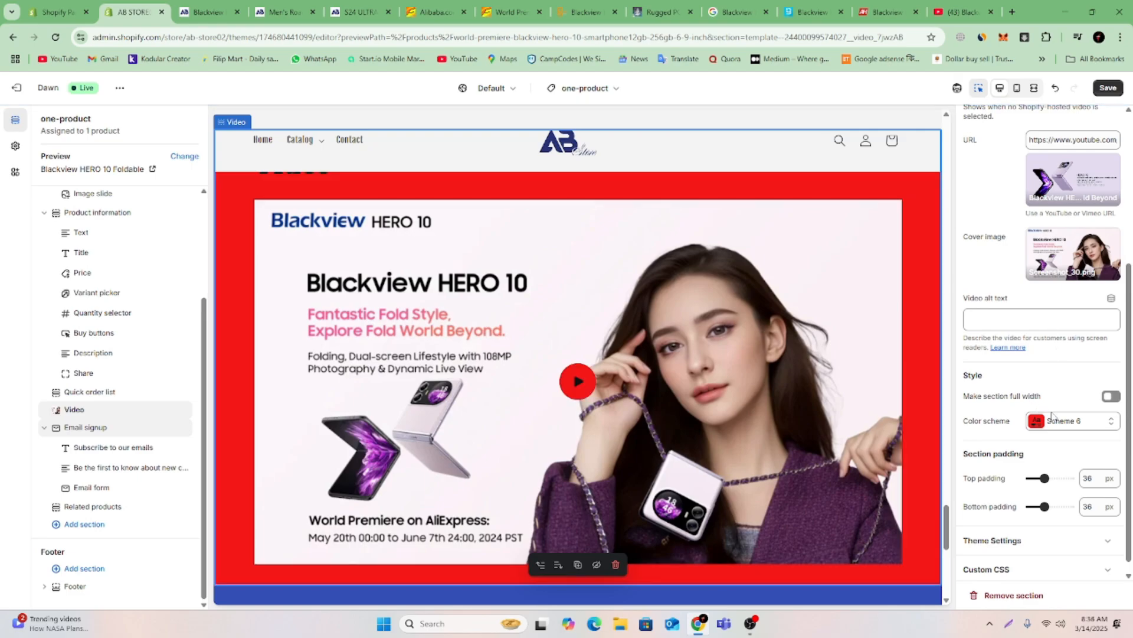
{"action": "left_click", "coordinate": [1074, 421]}
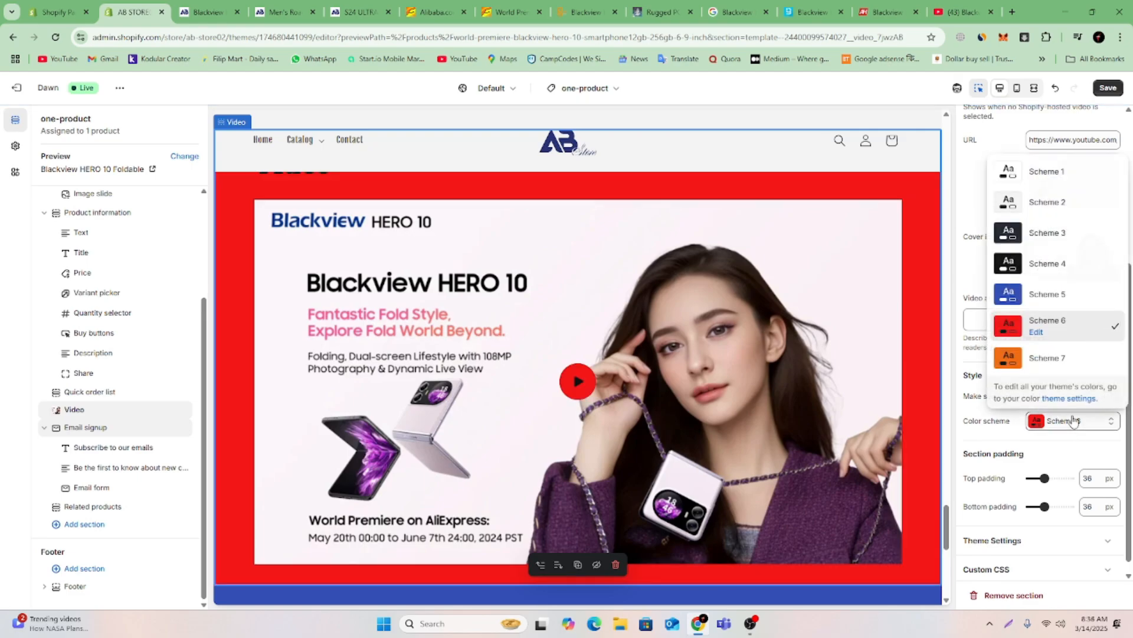
{"action": "left_click", "coordinate": [1052, 297]}
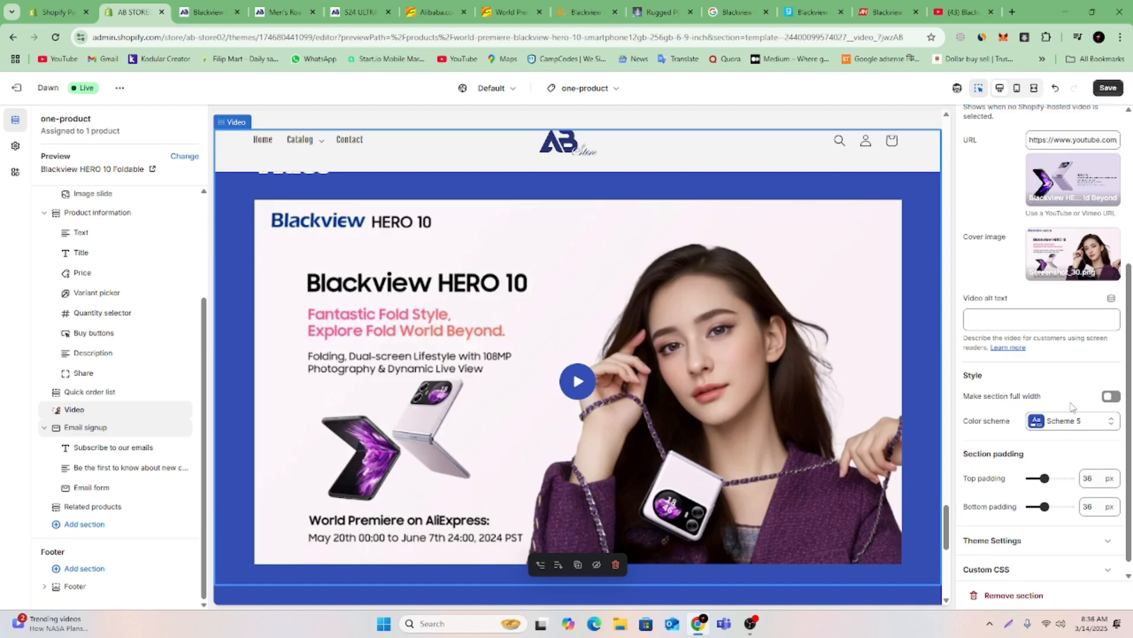
{"action": "left_click", "coordinate": [1111, 397]}
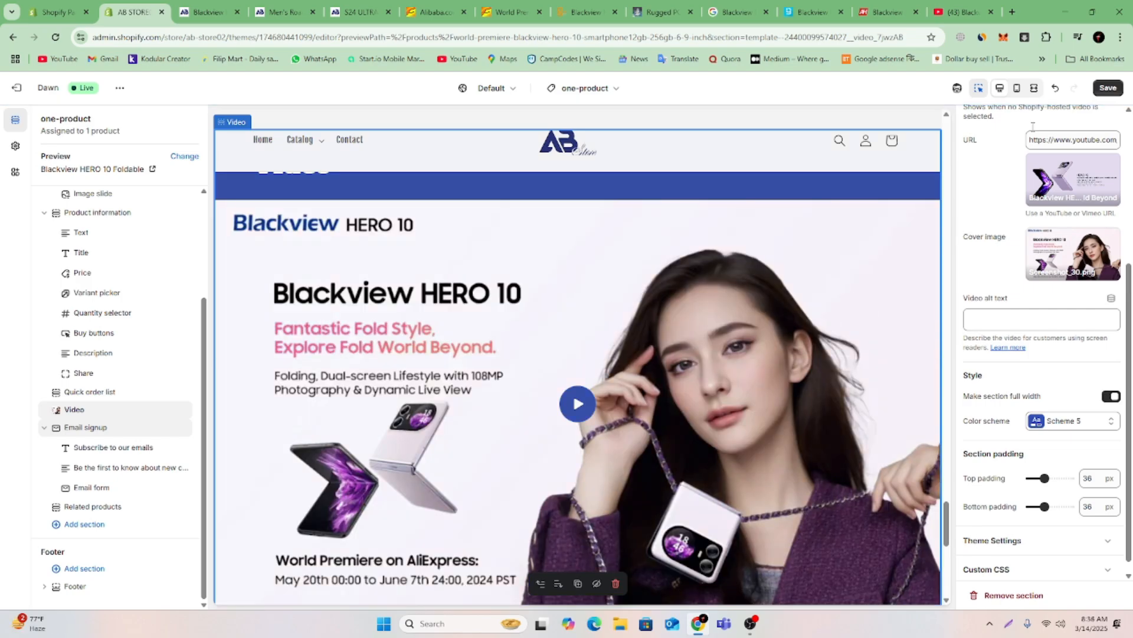
{"action": "left_click", "coordinate": [1116, 89]}
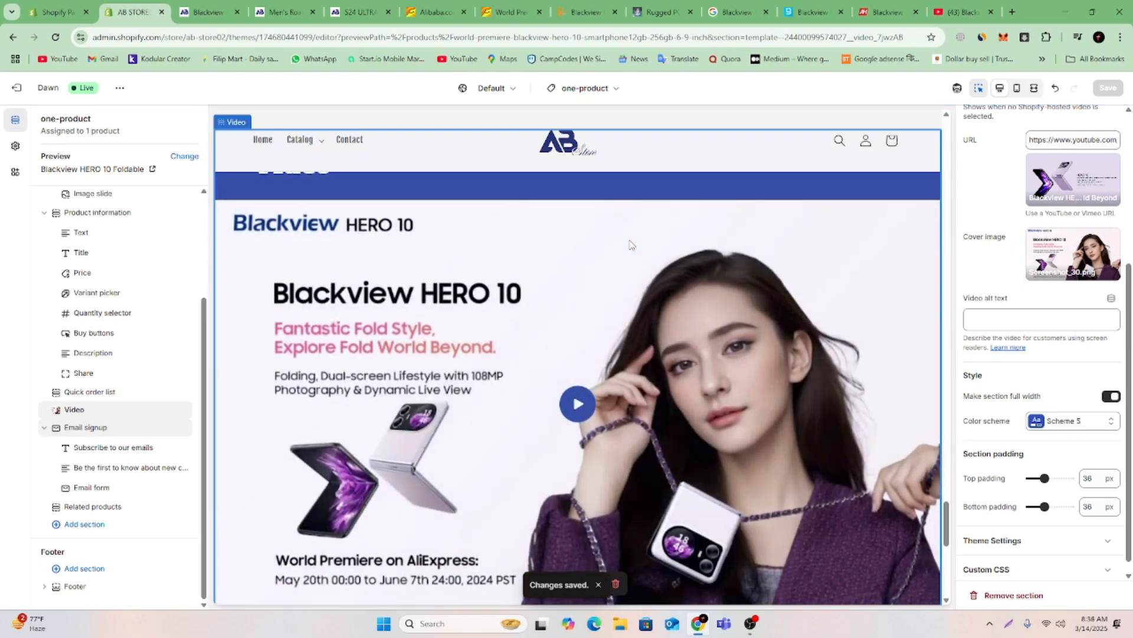
Reload the storefront product preview, examine the full-width Video section beneath the quick order list, and play its video.
{"action": "left_click", "coordinate": [204, 12]}
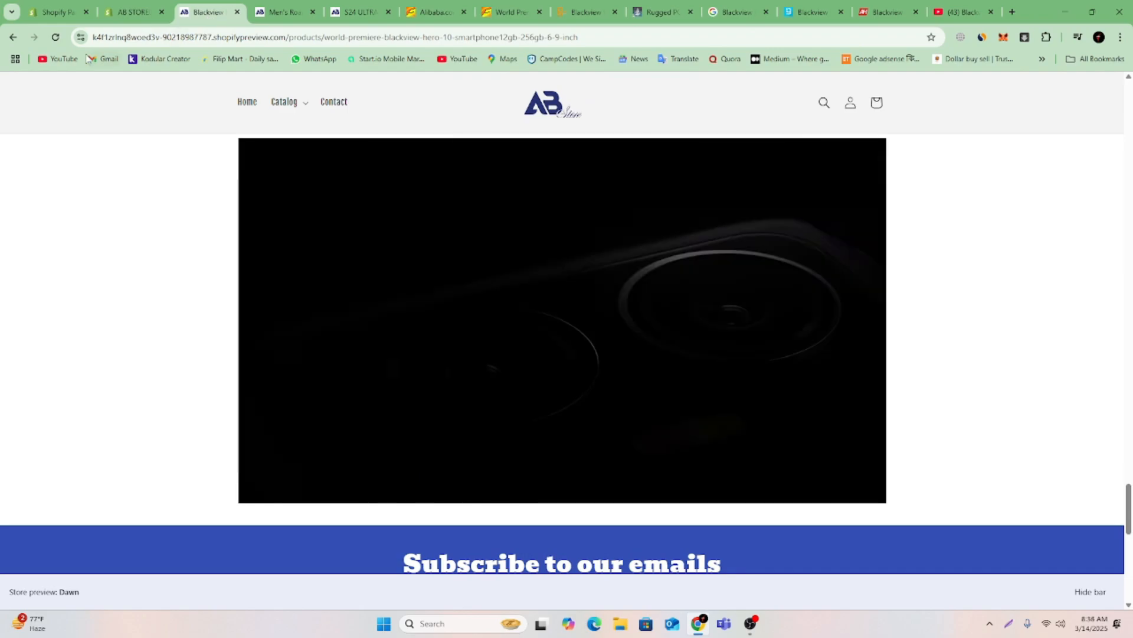
{"action": "left_click", "coordinate": [53, 36]}
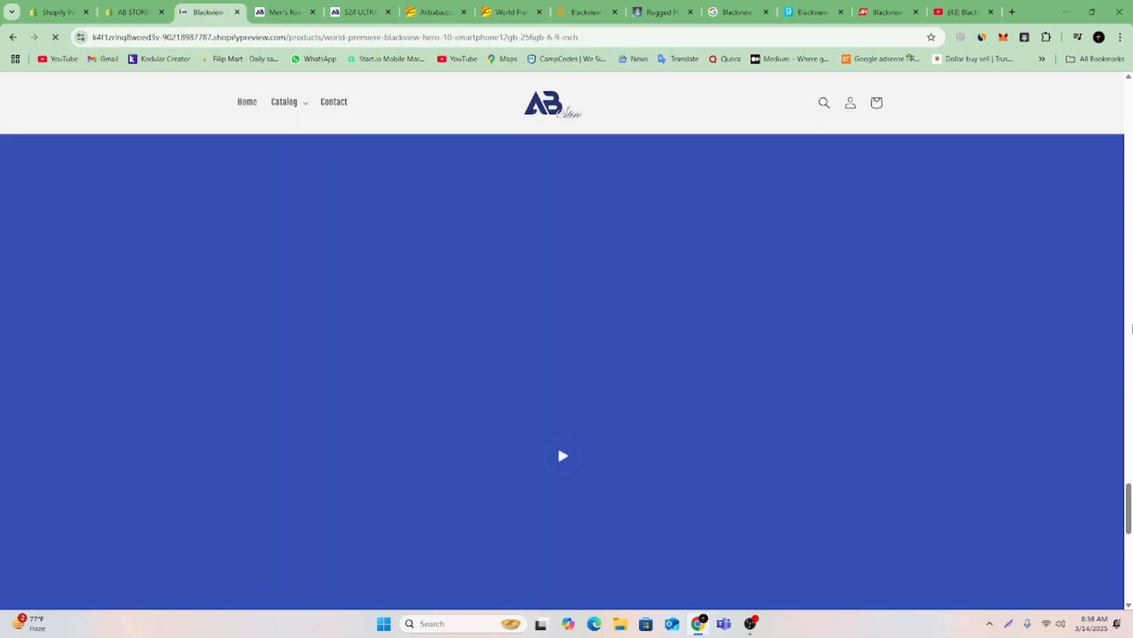
{"action": "scroll", "coordinate": [1131, 329], "scroll_direction": "up", "scroll_amount": 8}
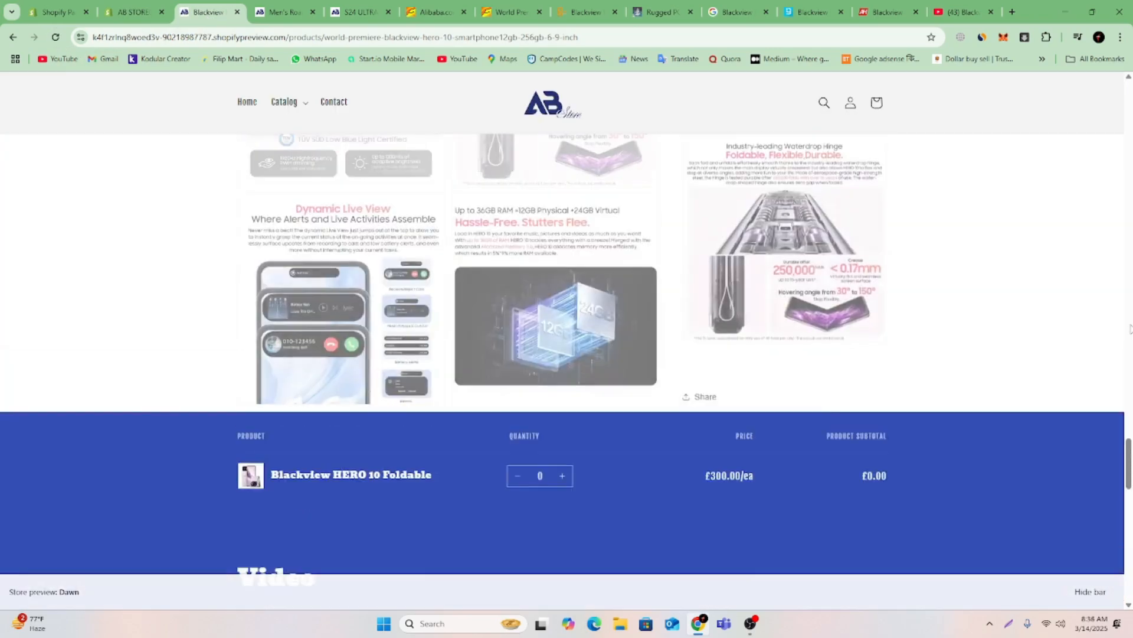
{"action": "scroll", "coordinate": [1131, 329], "scroll_direction": "down", "scroll_amount": 12}
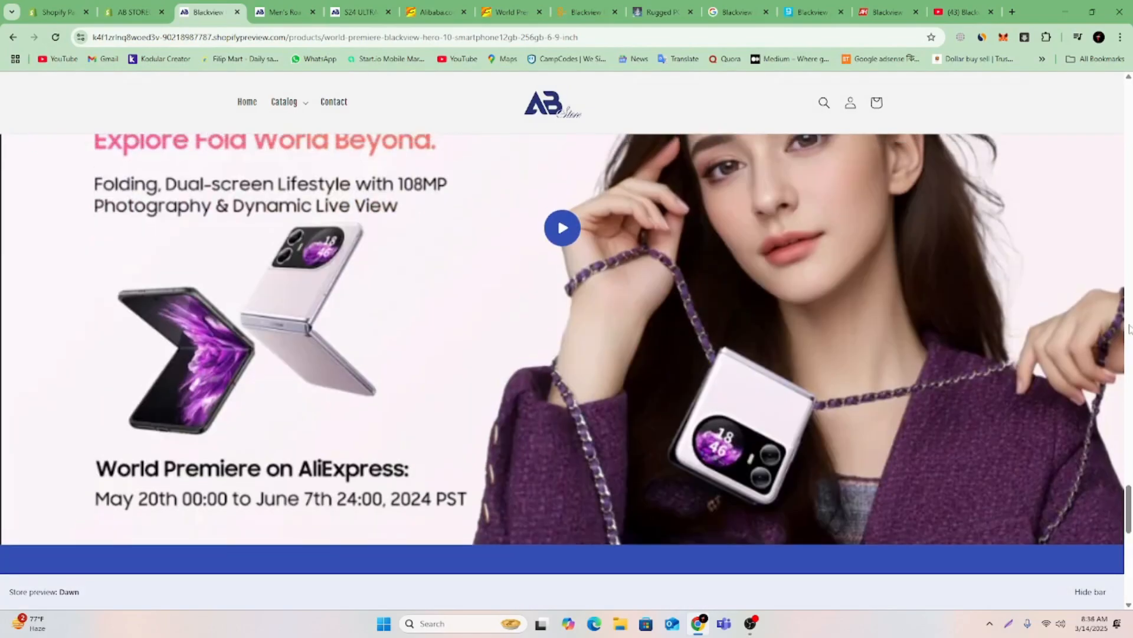
{"action": "scroll", "coordinate": [1131, 330], "scroll_direction": "up", "scroll_amount": 4}
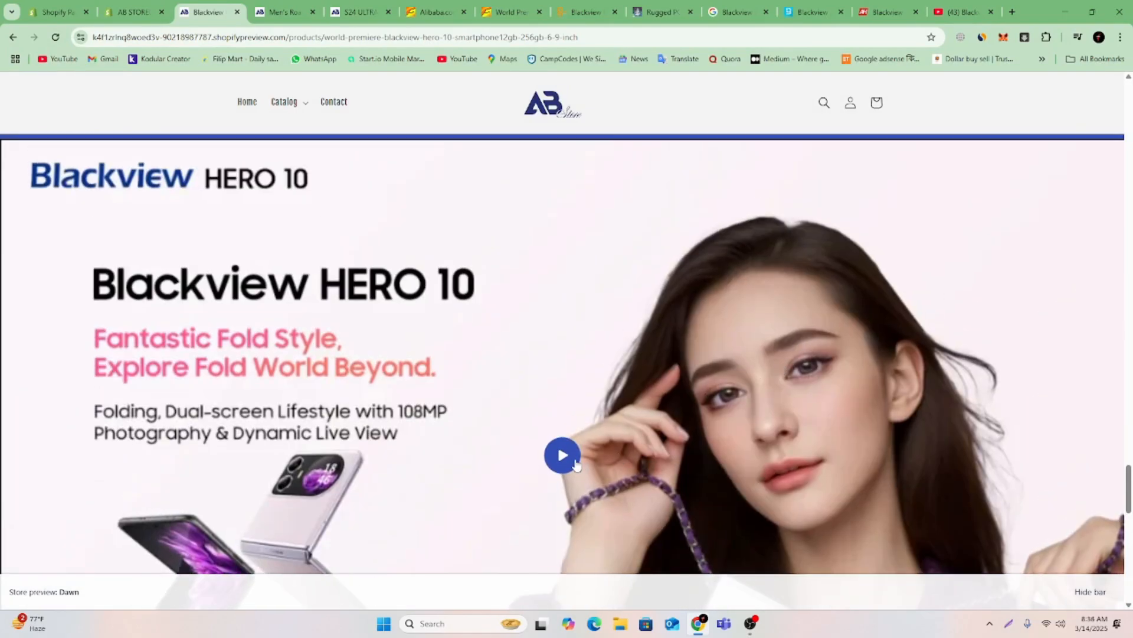
{"action": "left_click", "coordinate": [576, 464]}
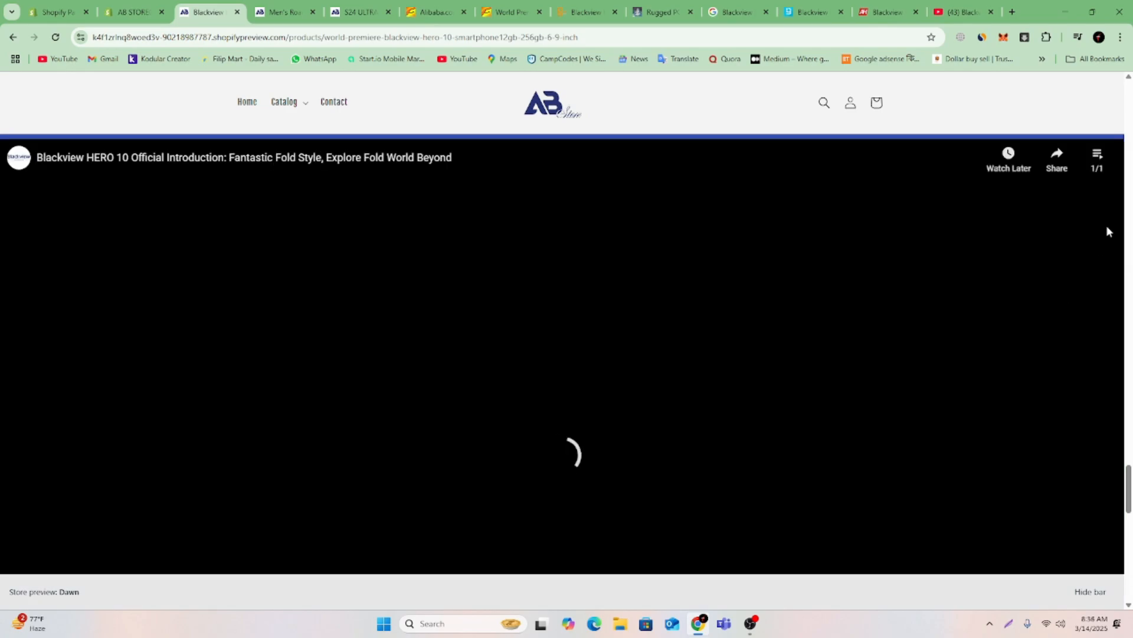
{"action": "scroll", "coordinate": [1123, 205], "scroll_direction": "down", "scroll_amount": 4}
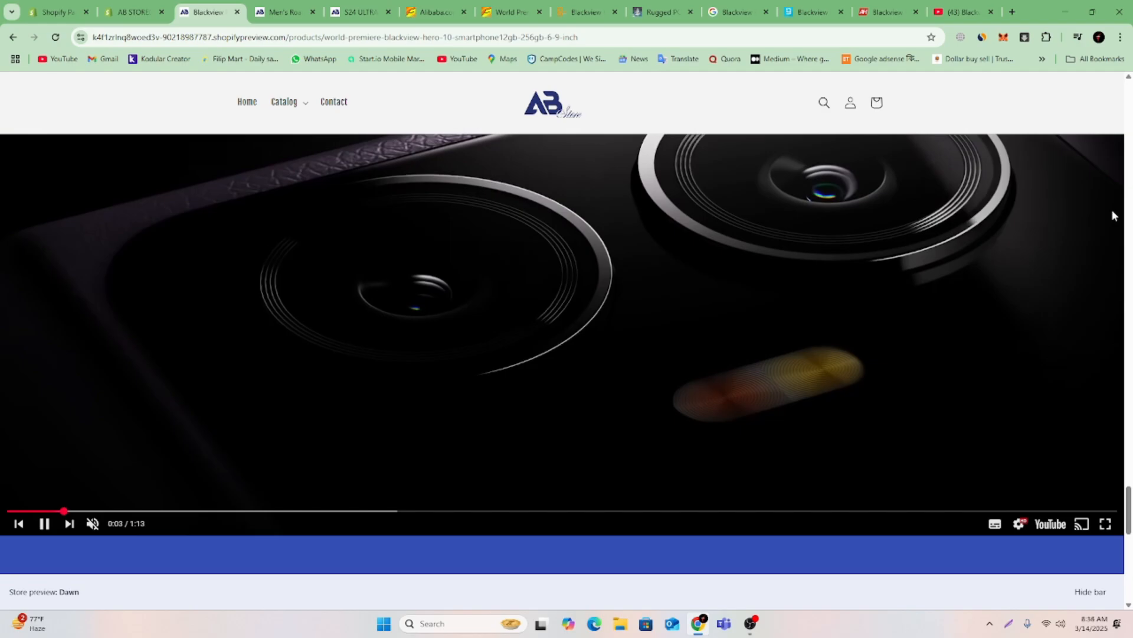
{"action": "scroll", "coordinate": [1111, 215], "scroll_direction": "up", "scroll_amount": 4}
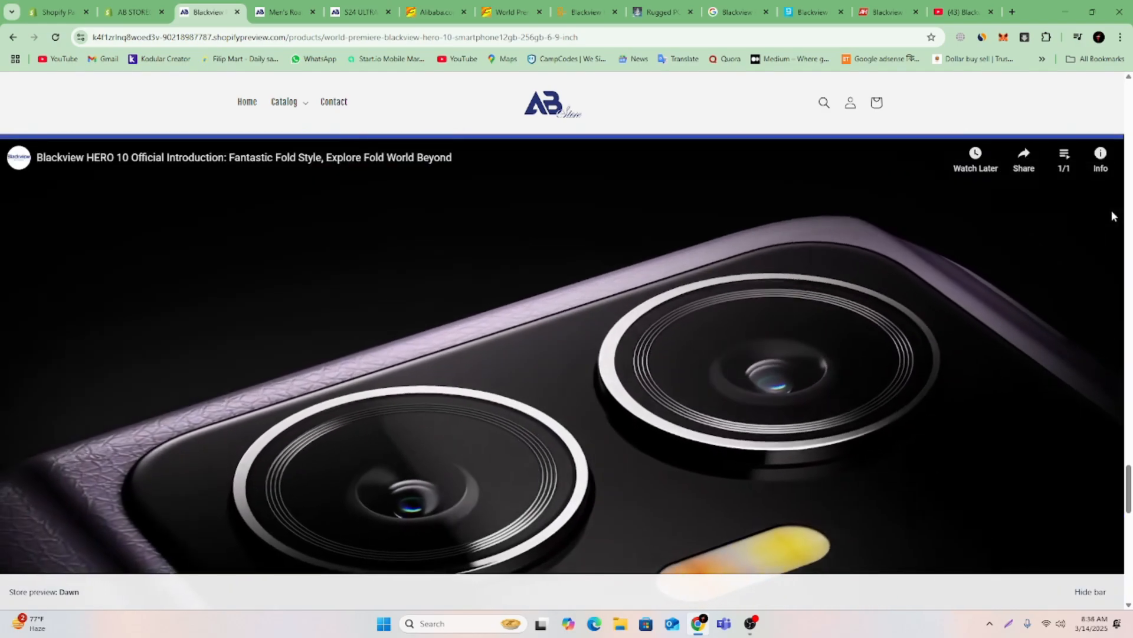